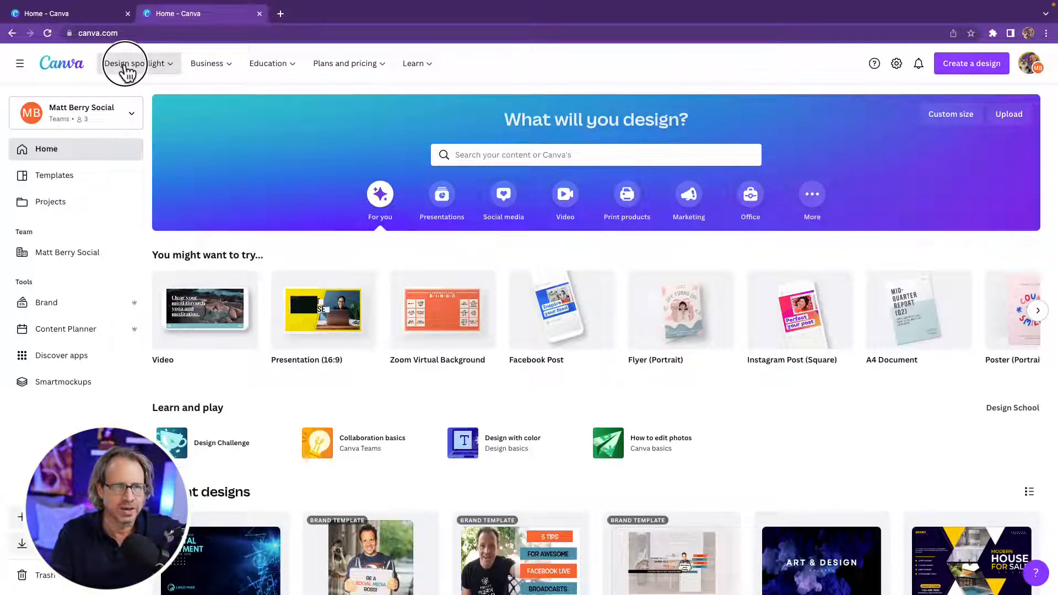
Review the Business, Education, Plans and pricing, and Learn options on the home page, plus the account options
left_click(209, 74)
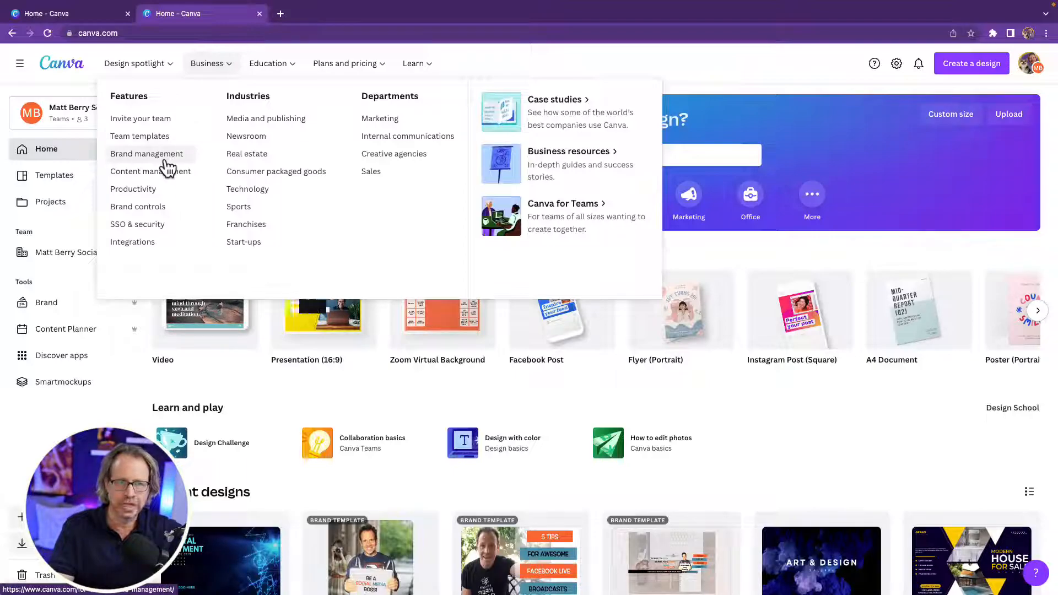
mouse_move(277, 69)
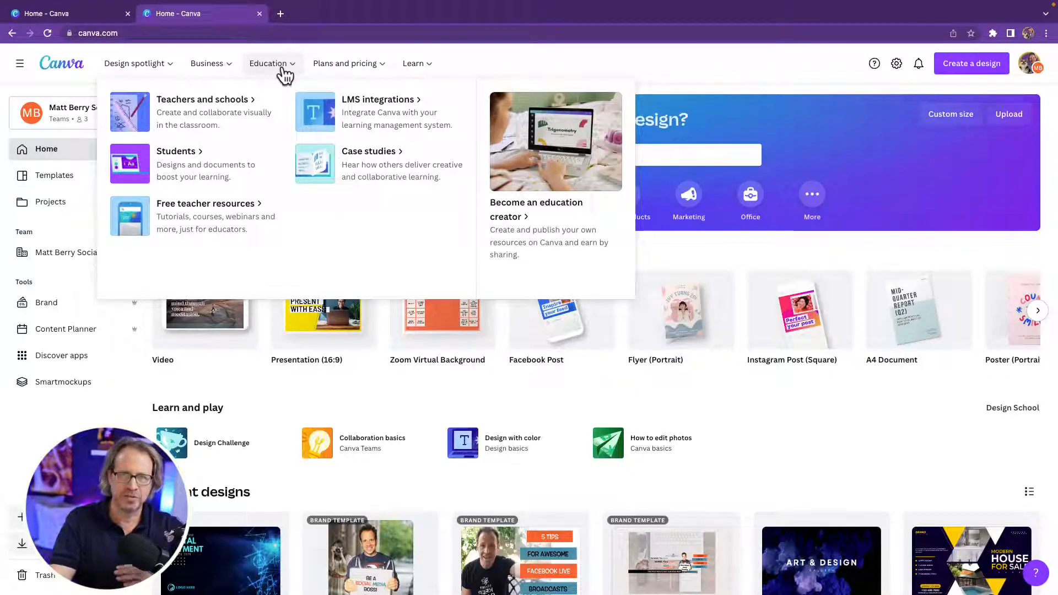
mouse_move(332, 75)
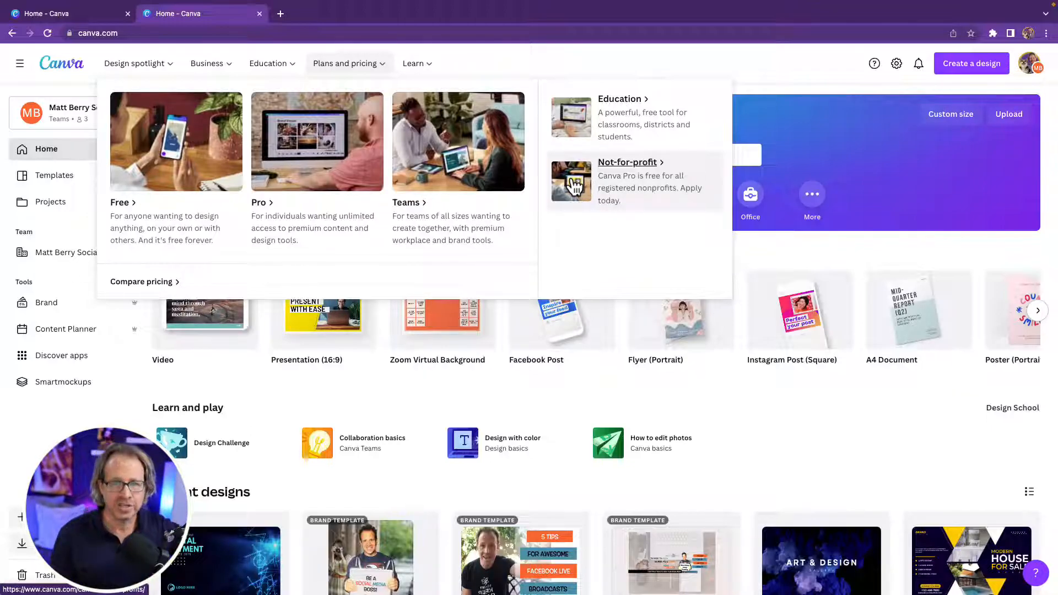
mouse_move(419, 72)
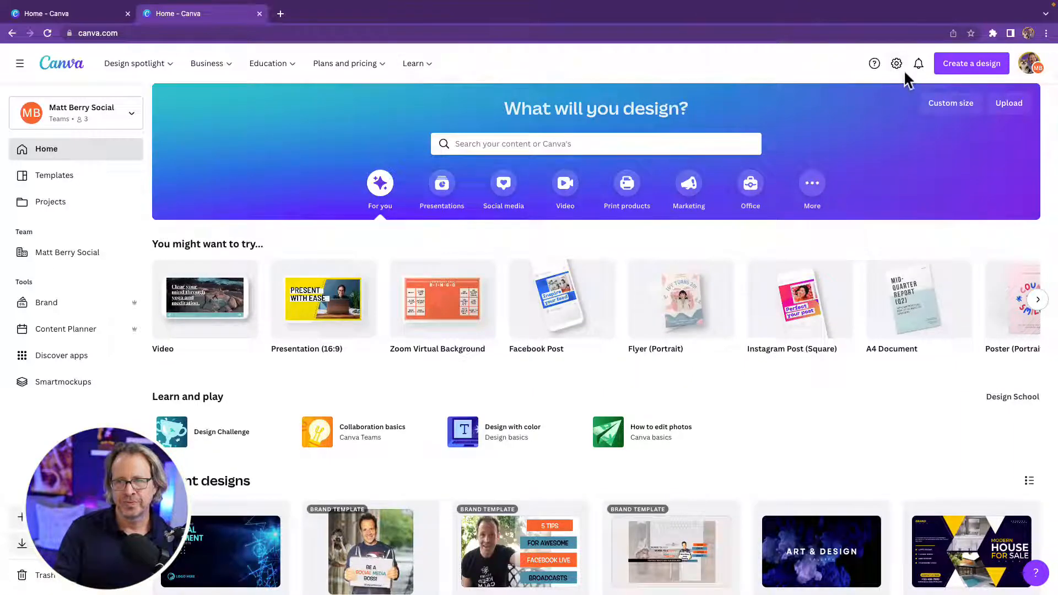
left_click(1029, 68)
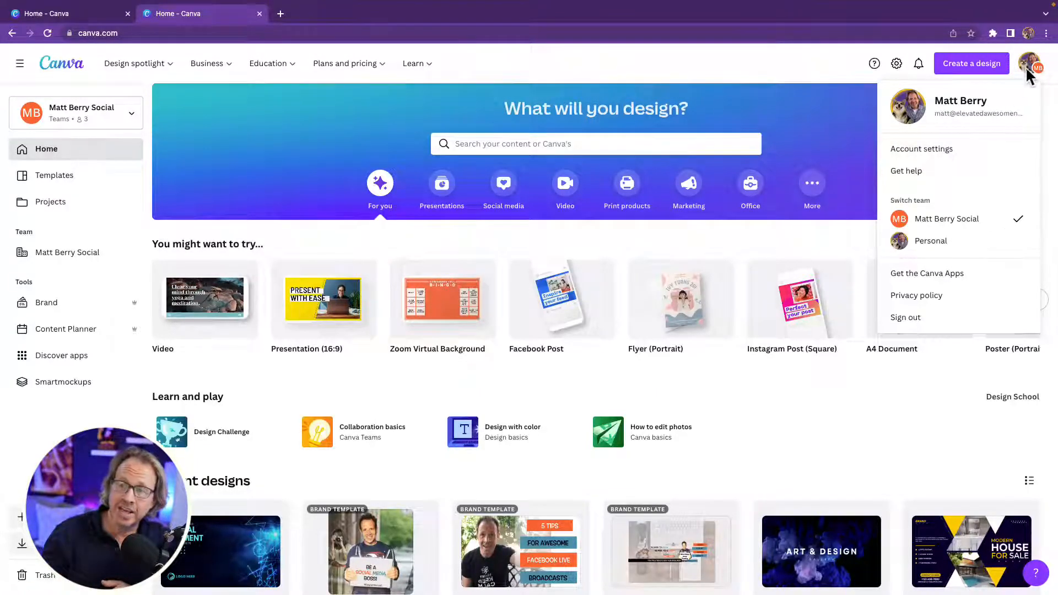
left_click(629, 76)
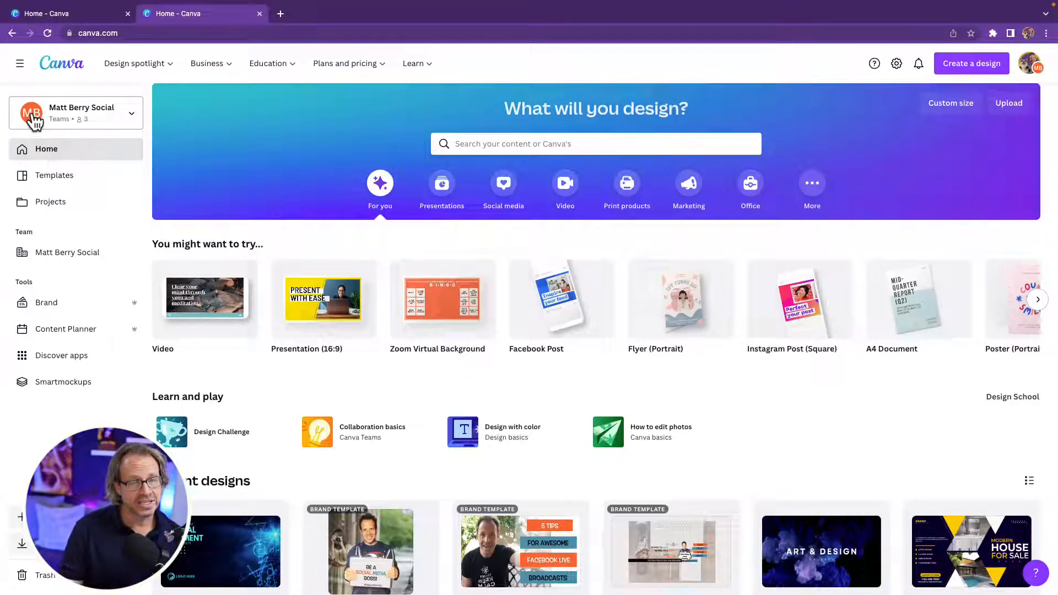
Switch to the free Personal account and return to the Teams account
left_click(106, 125)
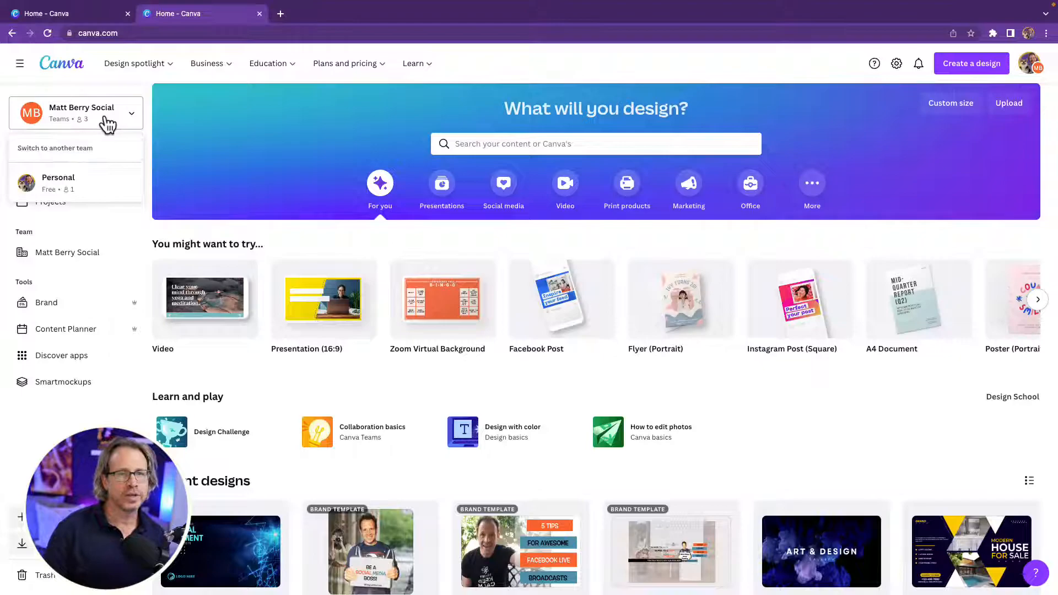
left_click(45, 189)
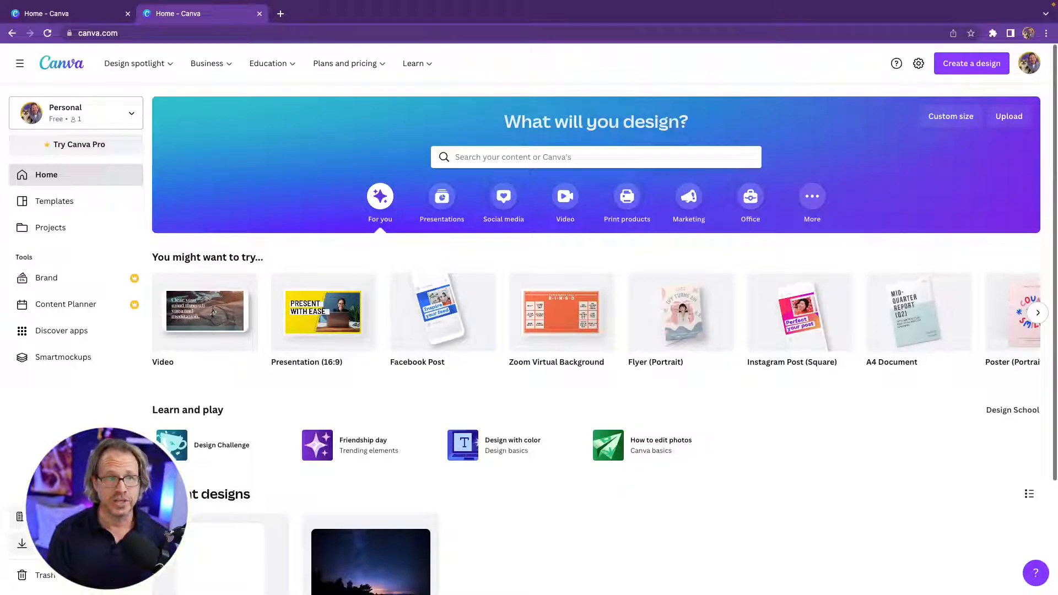
scroll(98, 123, "down", 1)
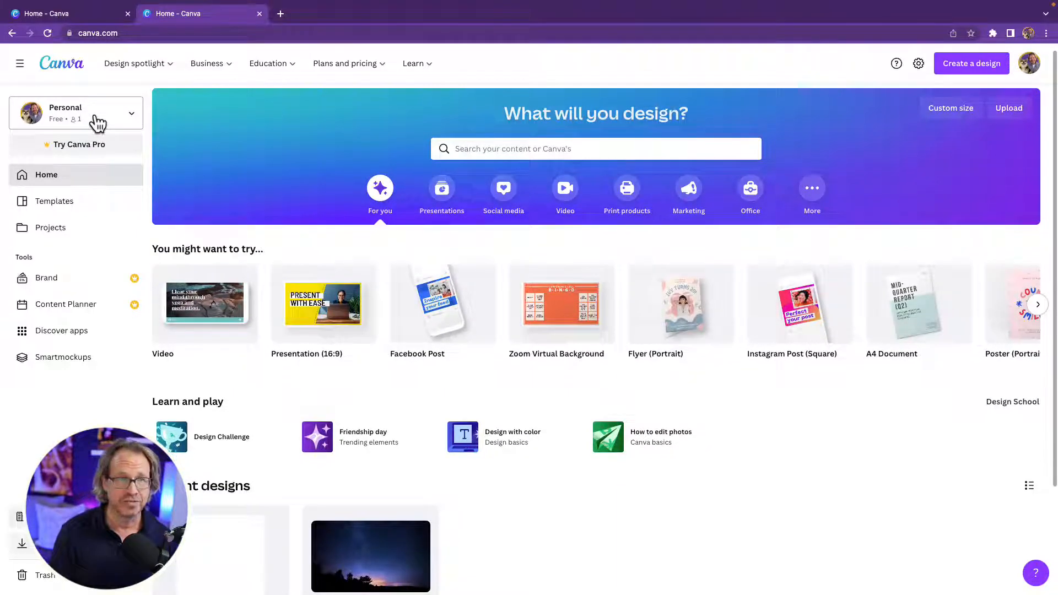
left_click(97, 123)
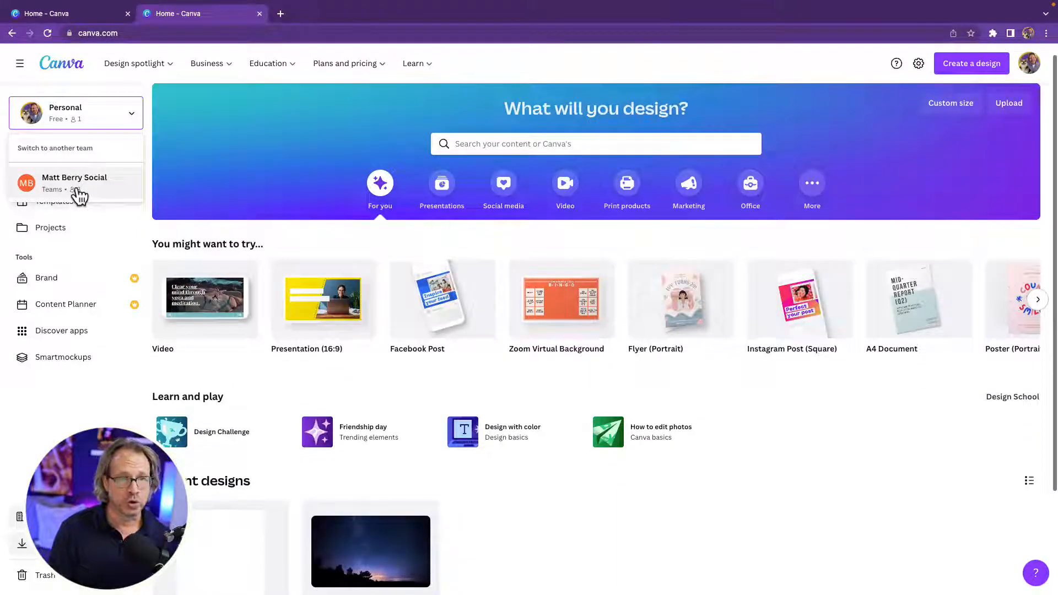
left_click(79, 194)
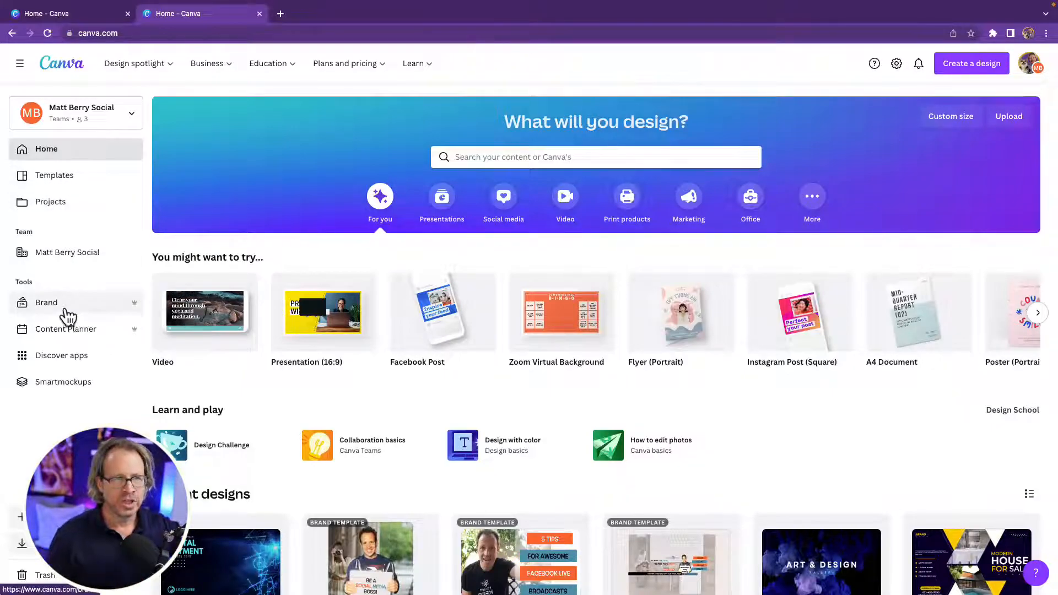
View the team's projects and open the Untitled Brand Kit to examine its logos, colors and fonts
scroll(51, 215, "down", 1)
left_click(50, 209)
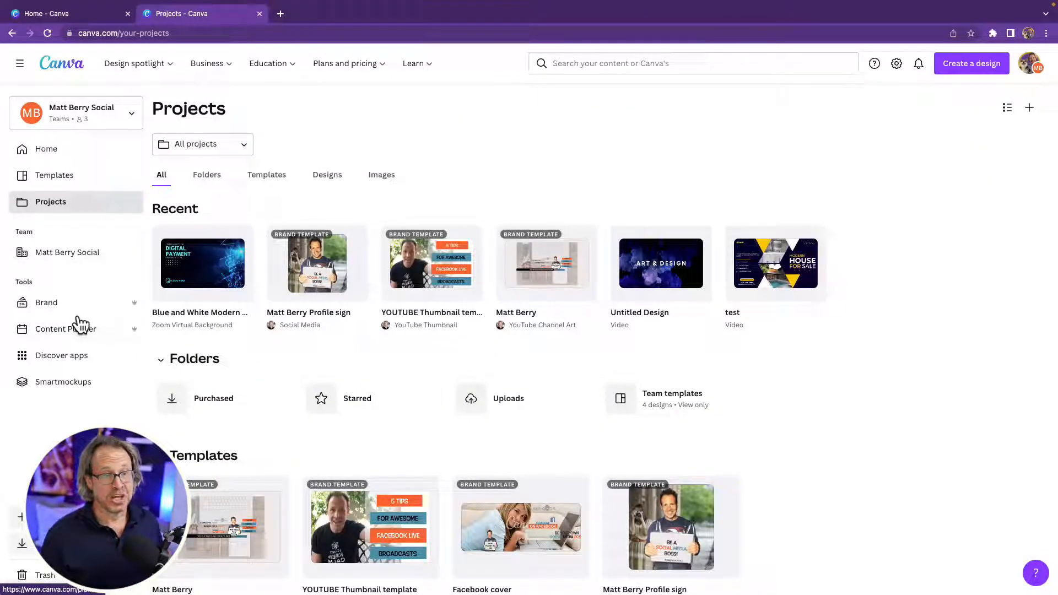
left_click(56, 310)
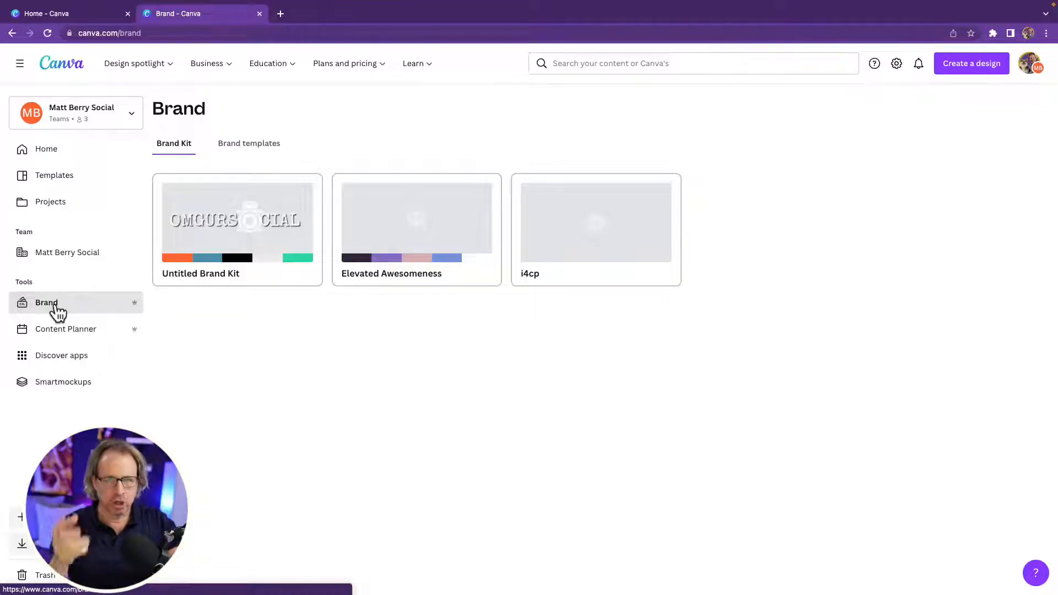
left_click(296, 255)
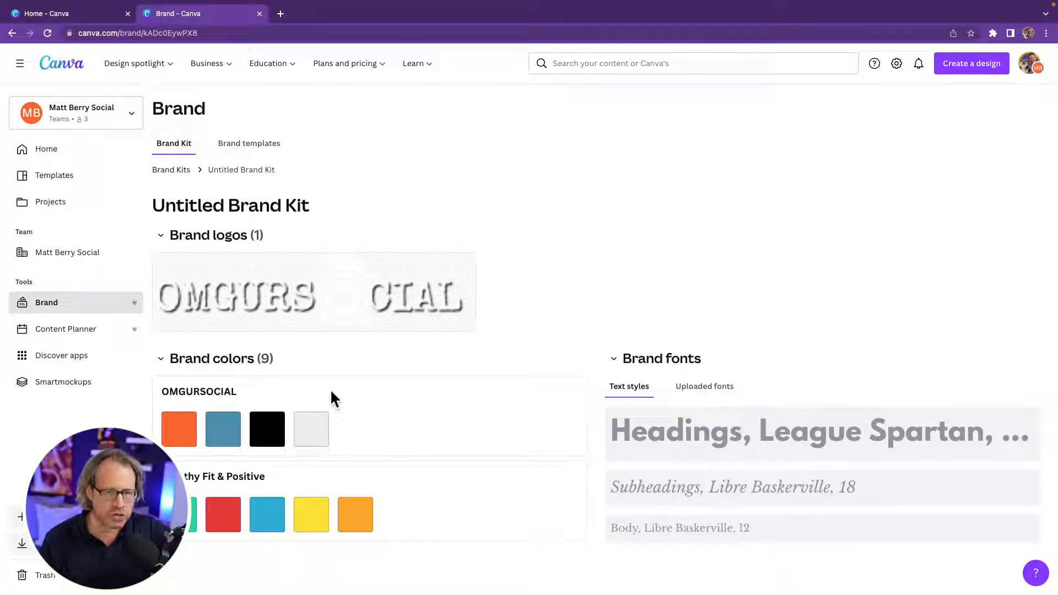
mouse_move(365, 321)
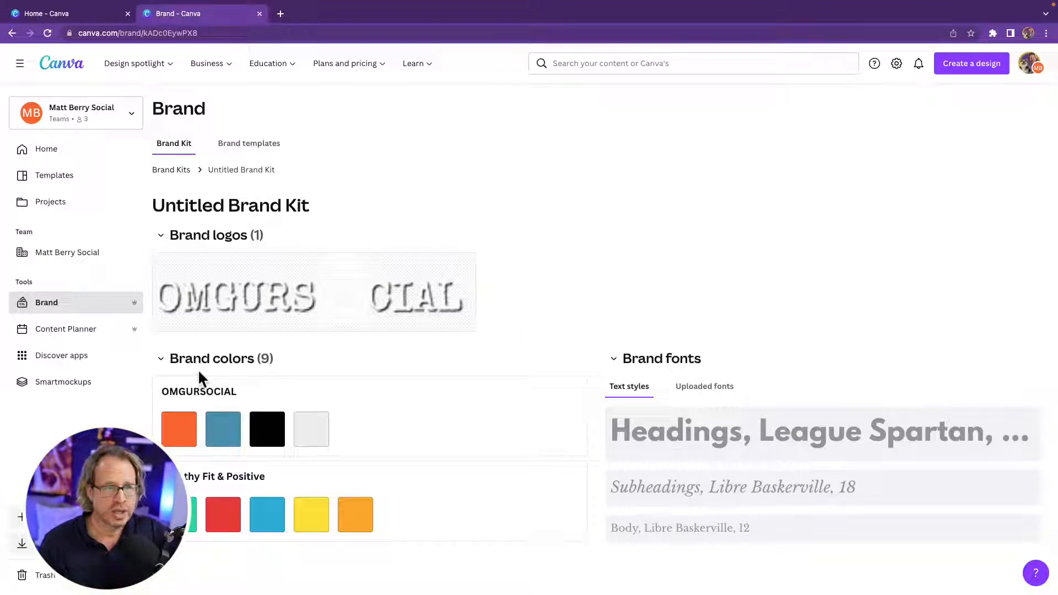
View the Content Planner calendar and browse the app categories in Discover apps
left_click(95, 337)
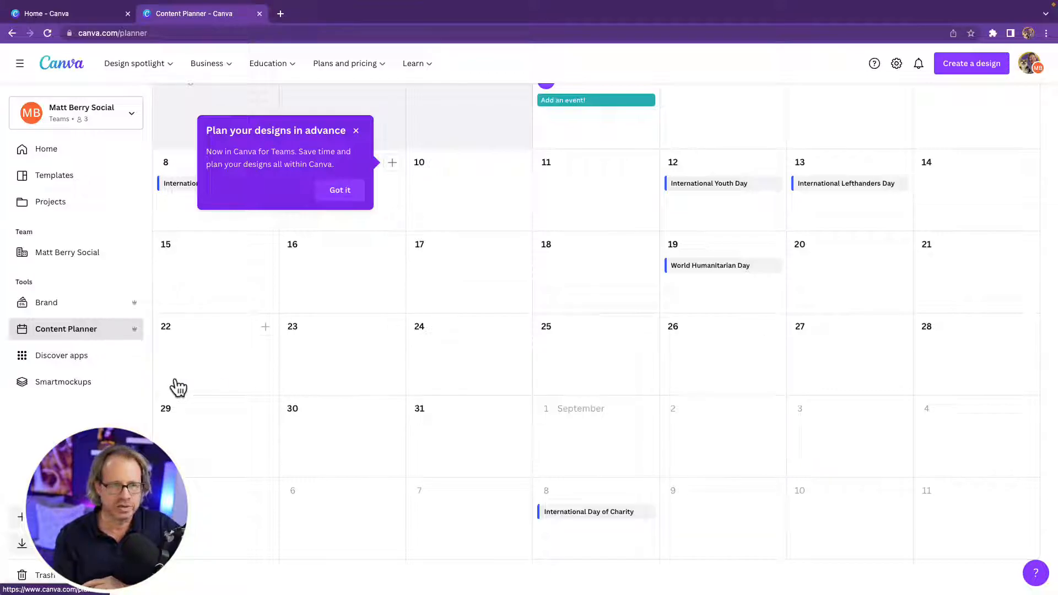
left_click(41, 363)
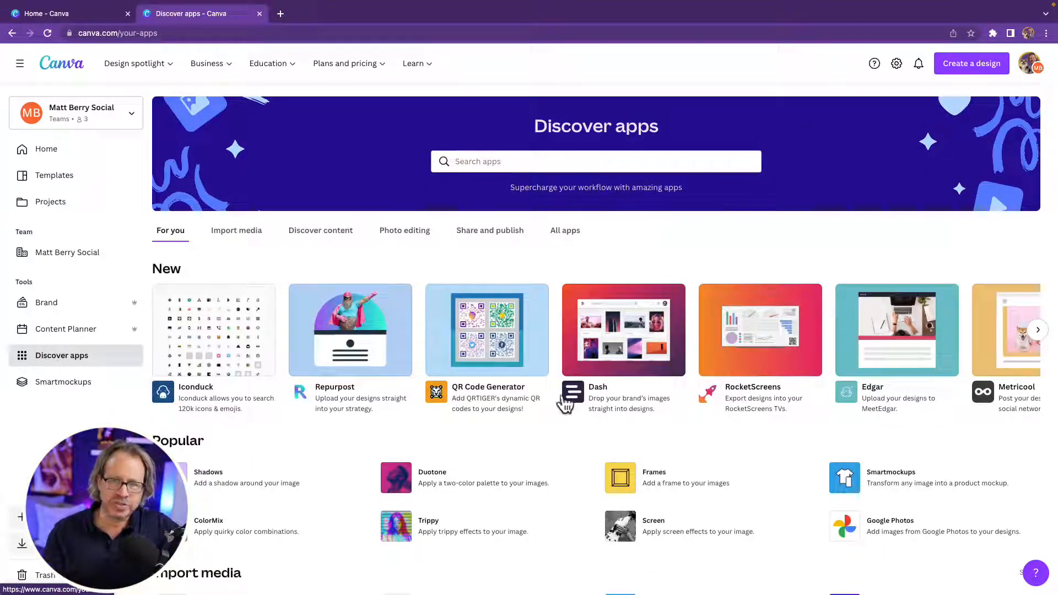
scroll(619, 424, "down", 3)
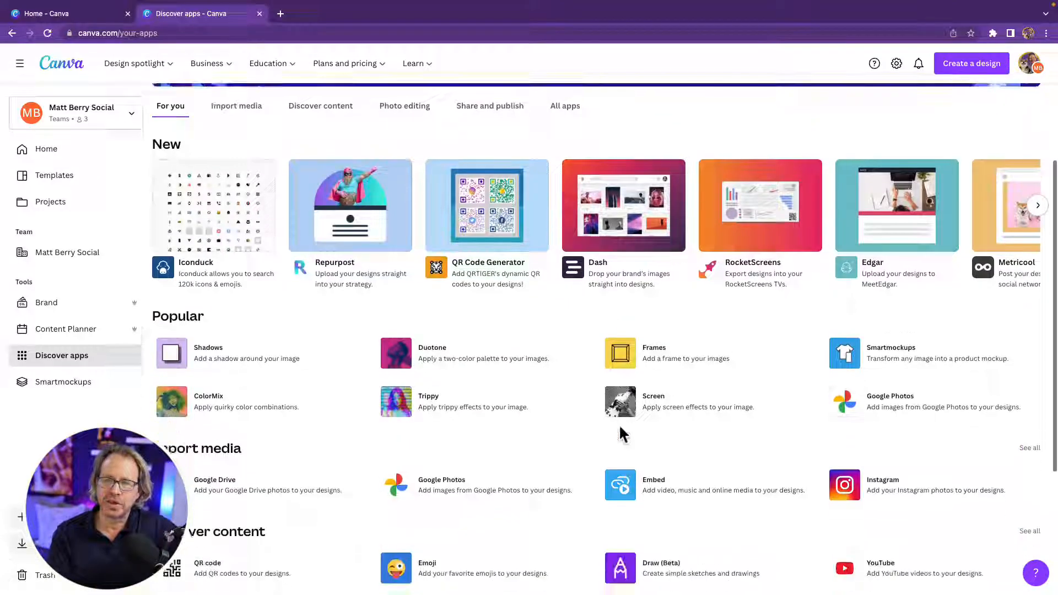
scroll(620, 428, "up", 1)
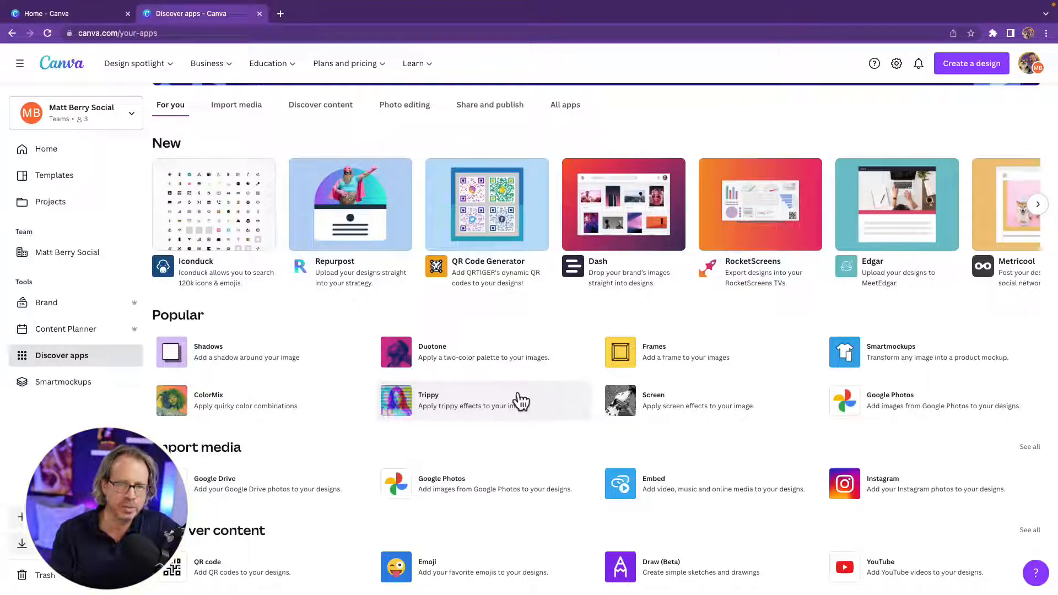
scroll(521, 401, "down", 1)
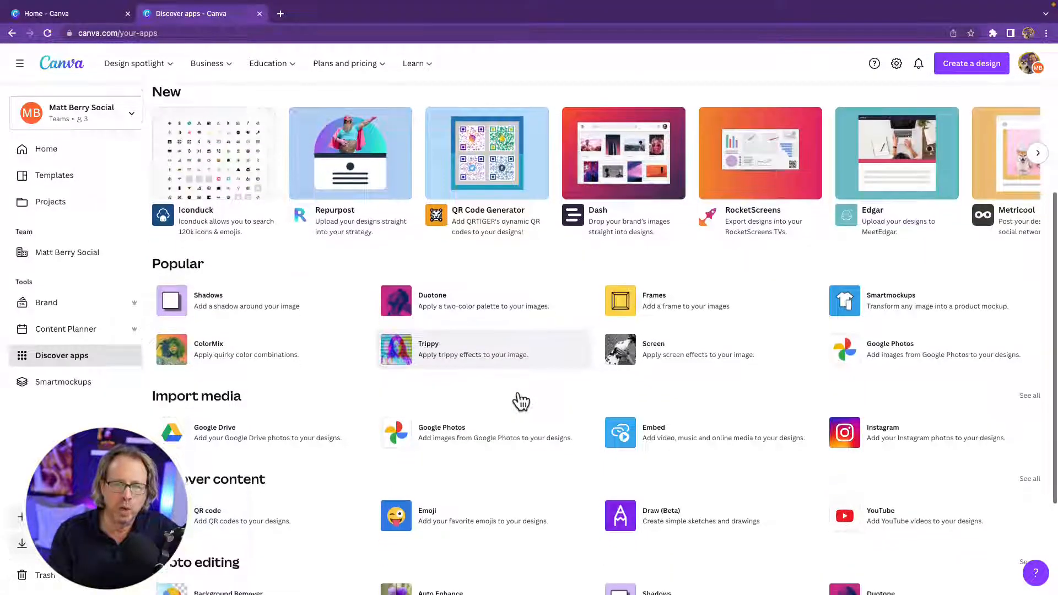
scroll(521, 401, "down", 2)
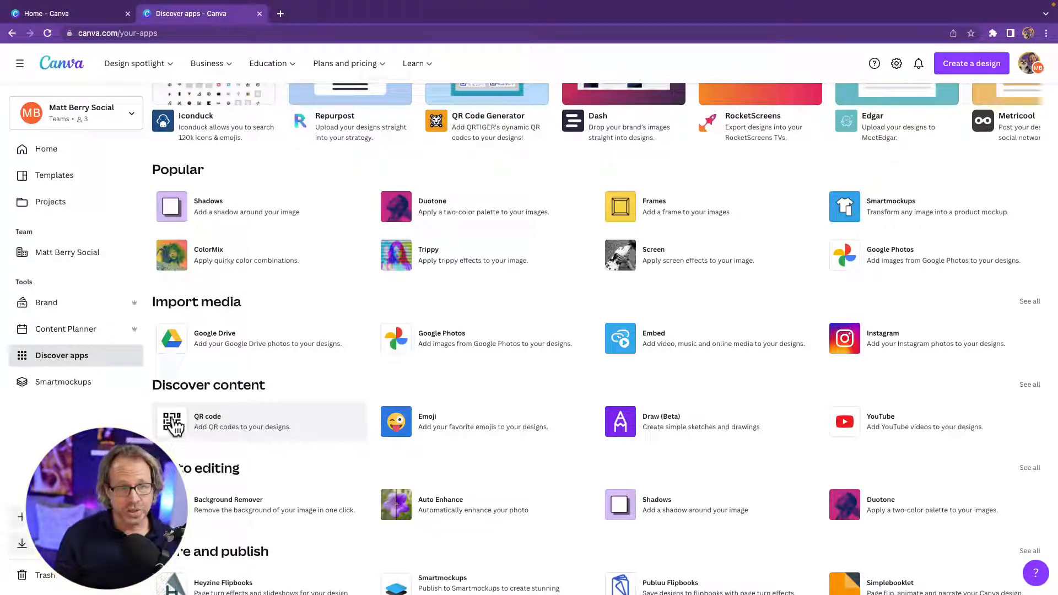
Open Smartmockups and browse the Laptops mockup collection
left_click(65, 386)
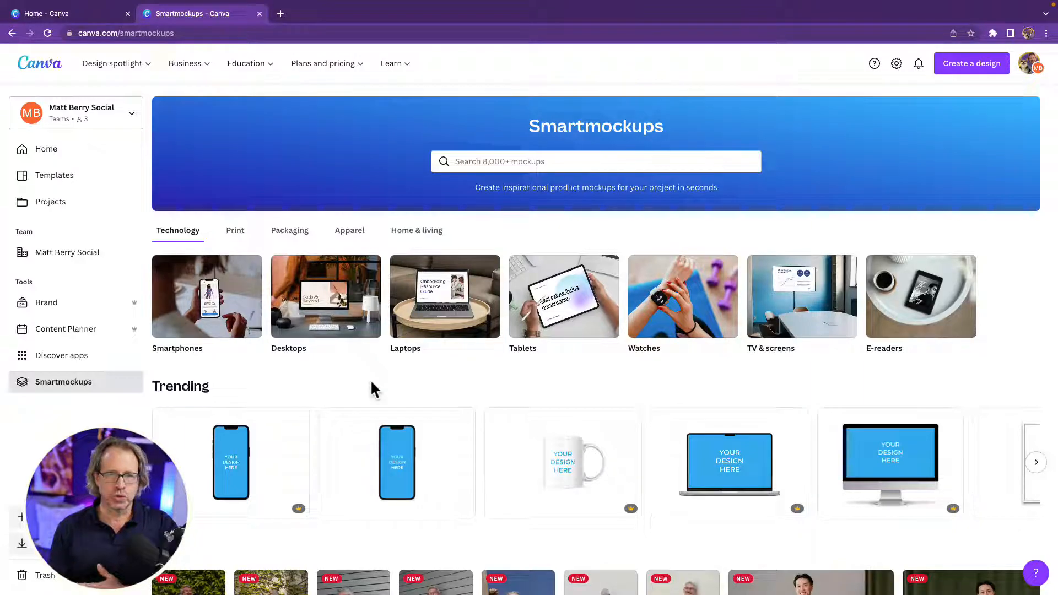
left_click(457, 321)
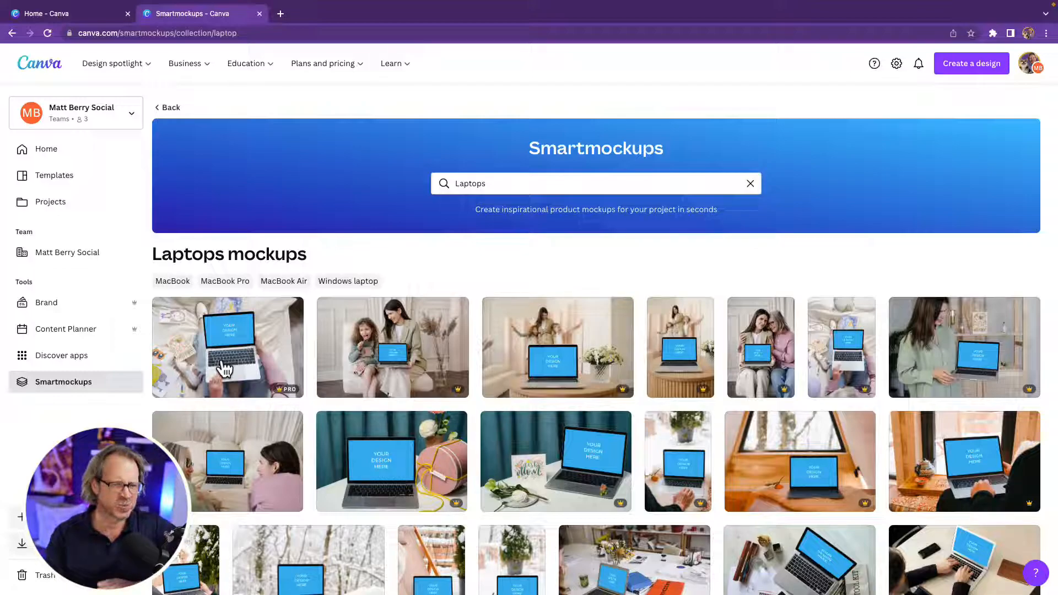
scroll(465, 432, "down", 6)
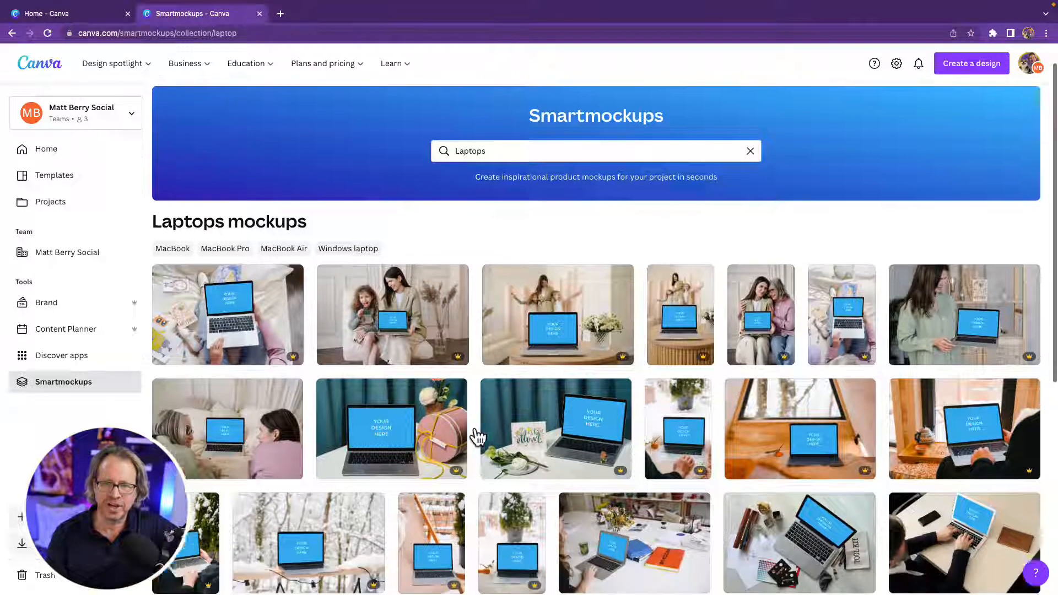
scroll(477, 437, "down", 5)
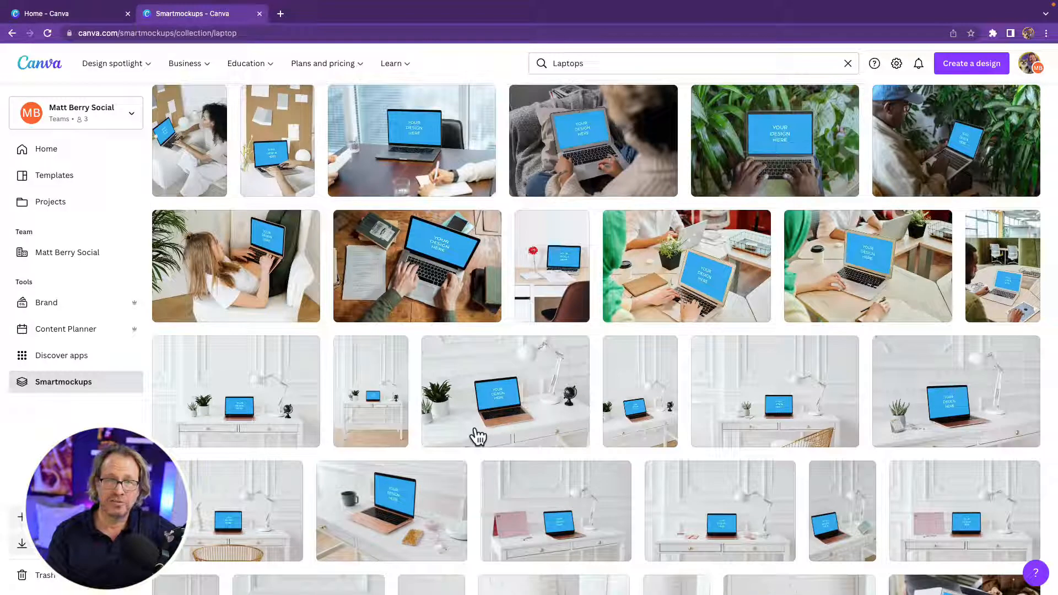
scroll(477, 437, "down", 5)
scroll(477, 437, "down", 4)
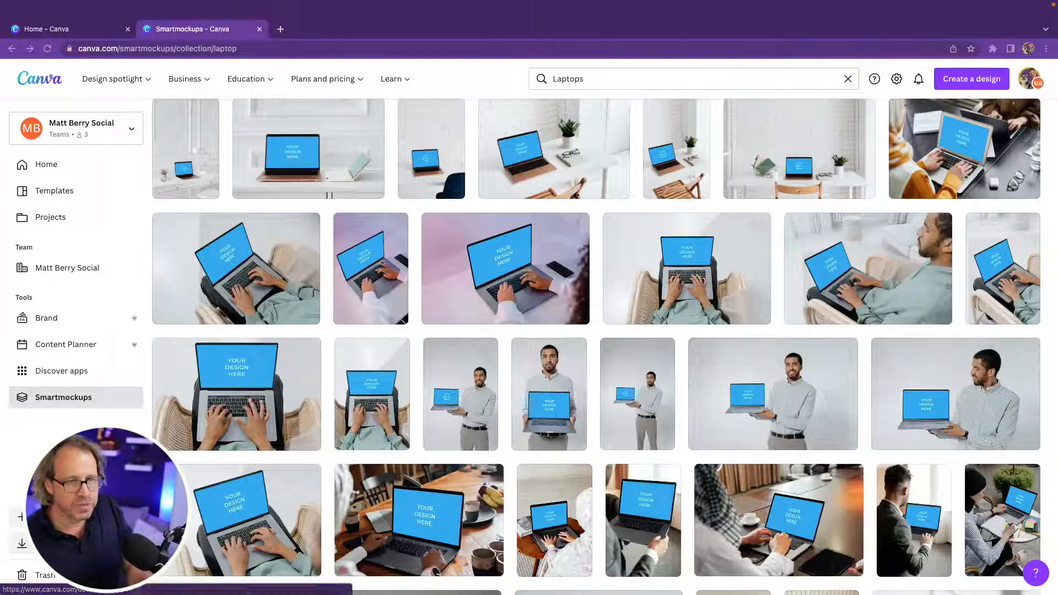
Switch to the Canva desktop app to view the templates in the open thumbnail design, and return to Google Chrome
mouse_move(485, 584)
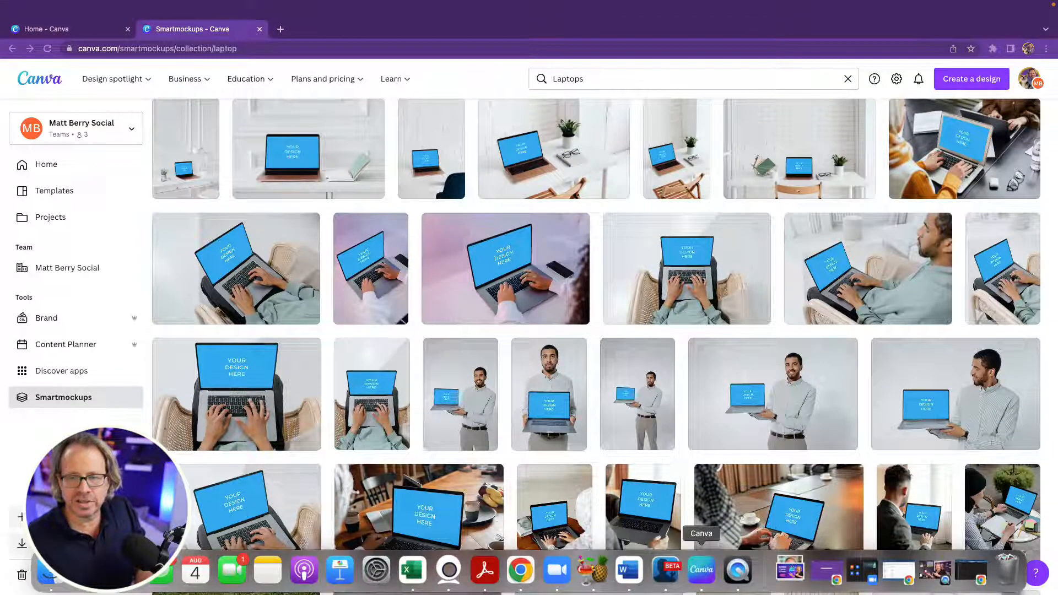
left_click(699, 577)
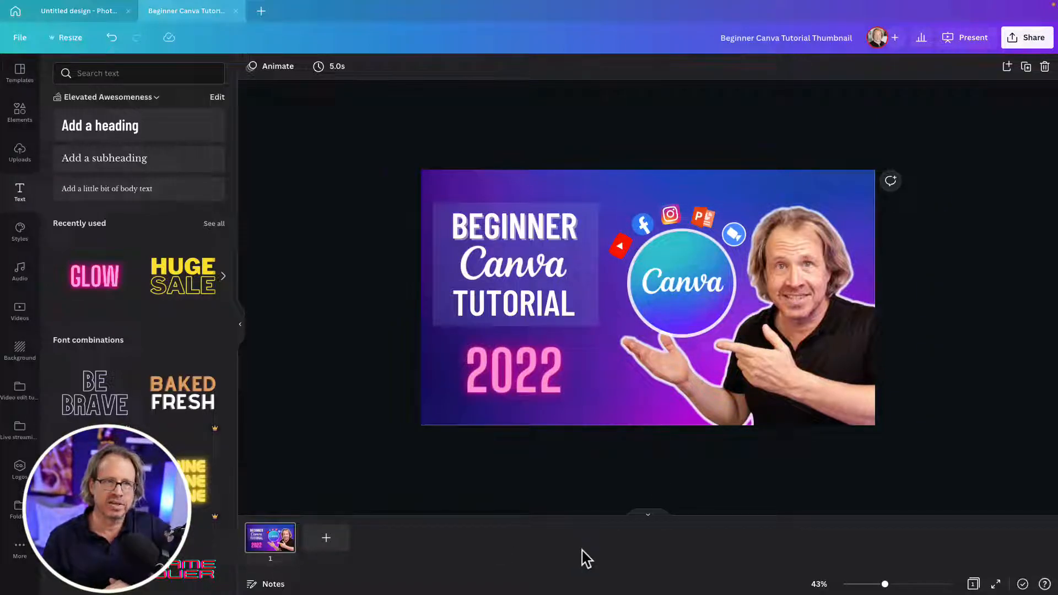
left_click(19, 73)
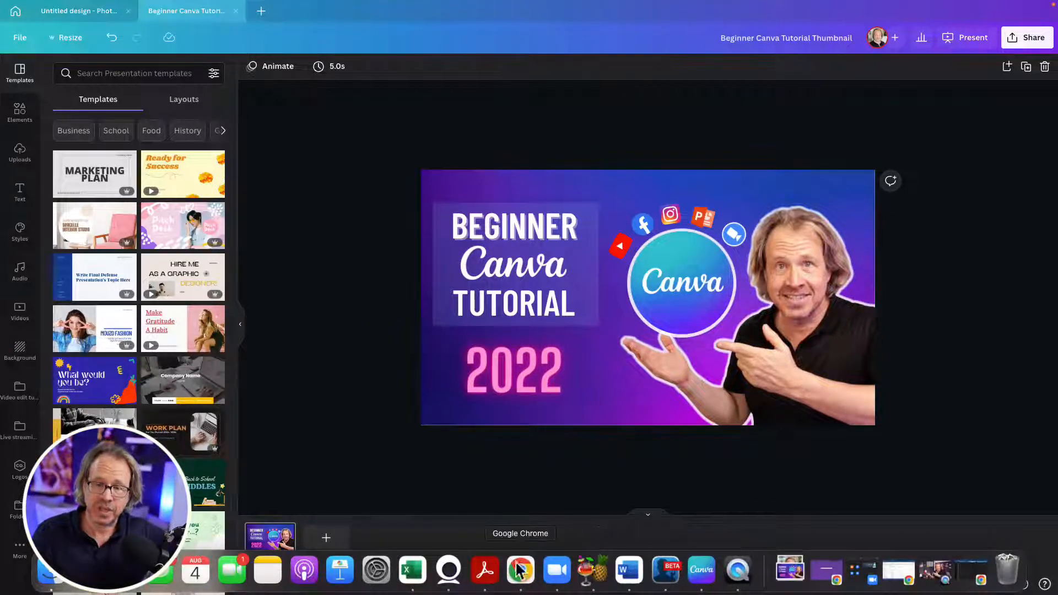
left_click(520, 573)
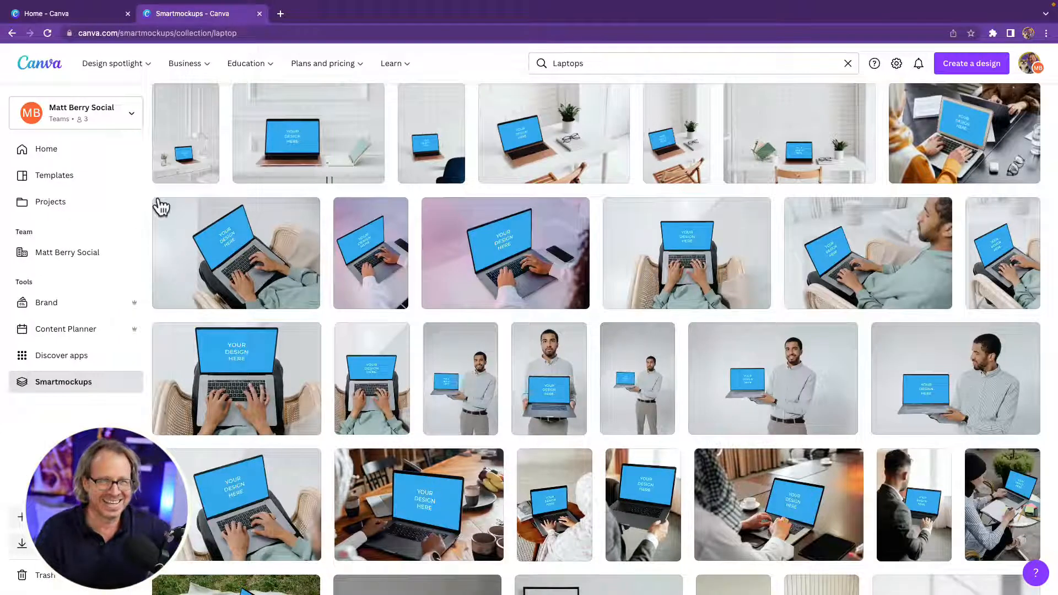
Return to the home page and examine the options for creating a design, including the custom size fields
left_click(52, 157)
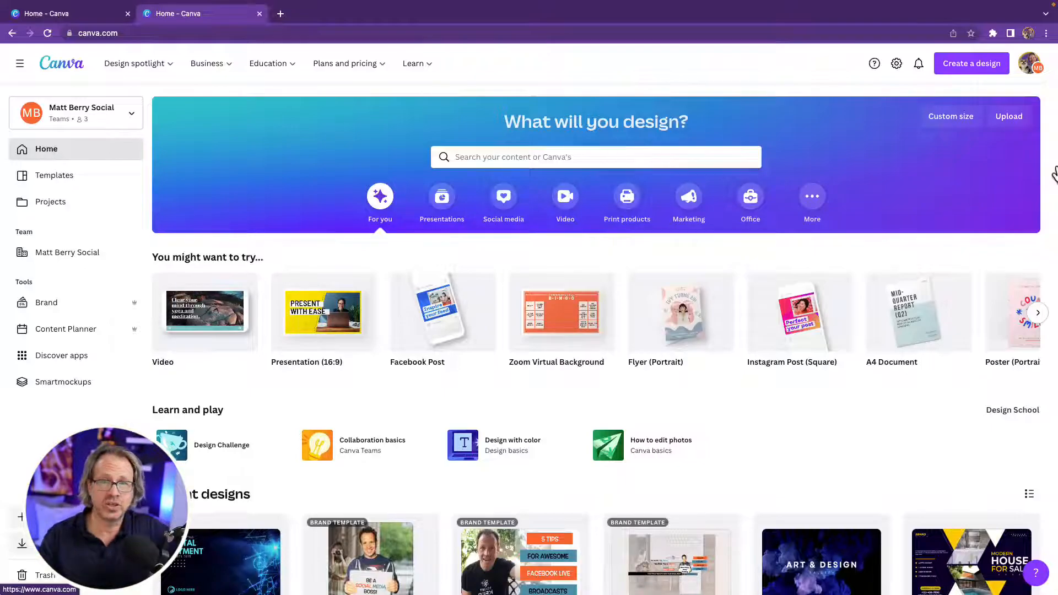
left_click(969, 71)
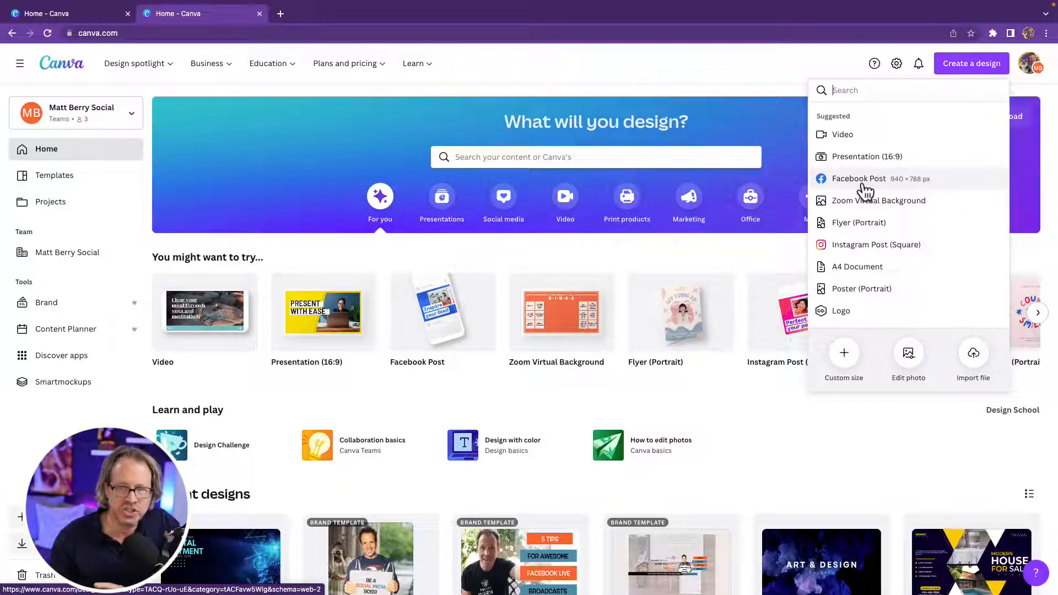
left_click(844, 355)
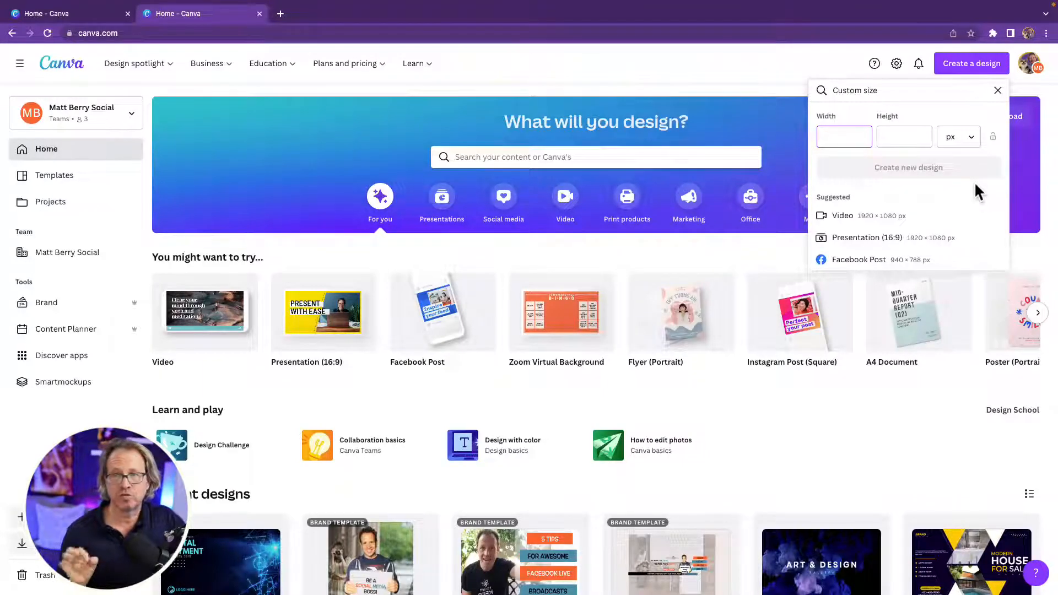
left_click(998, 92)
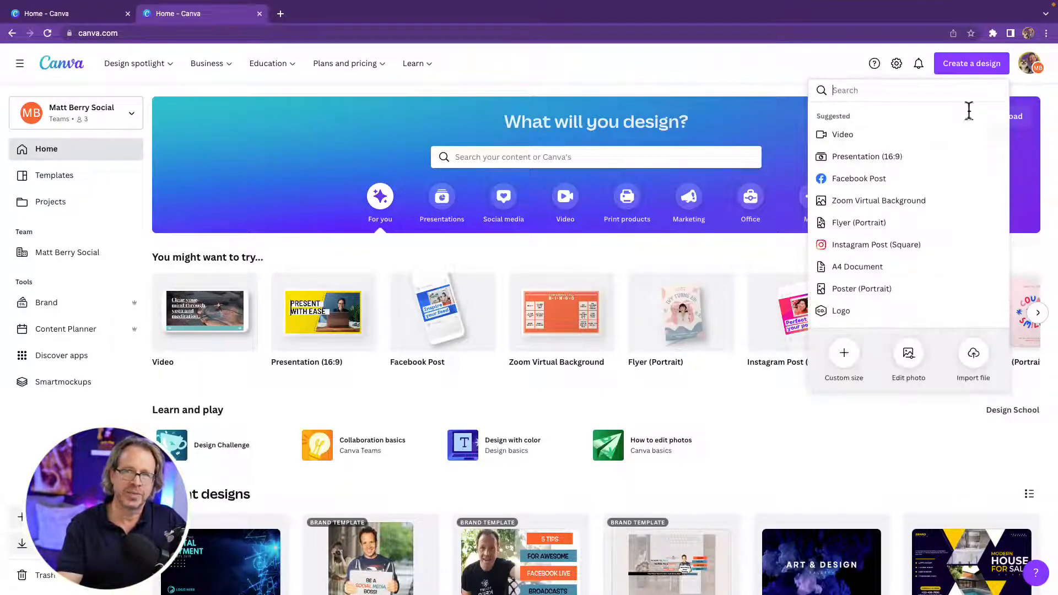
left_click(789, 116)
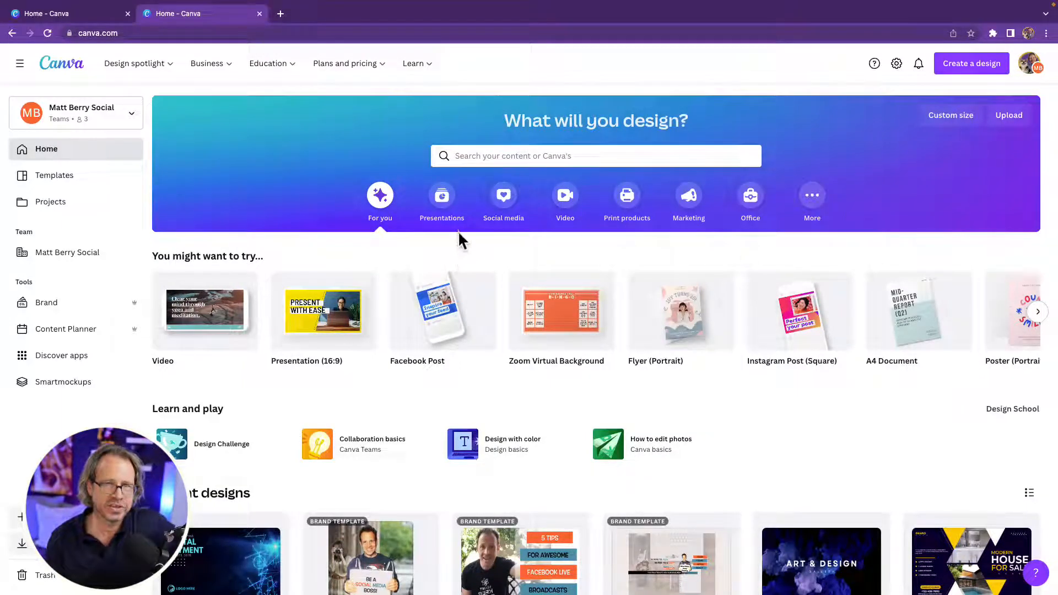
Browse the suggested design types and the recent designs on the home page
scroll(362, 425, "down", 1)
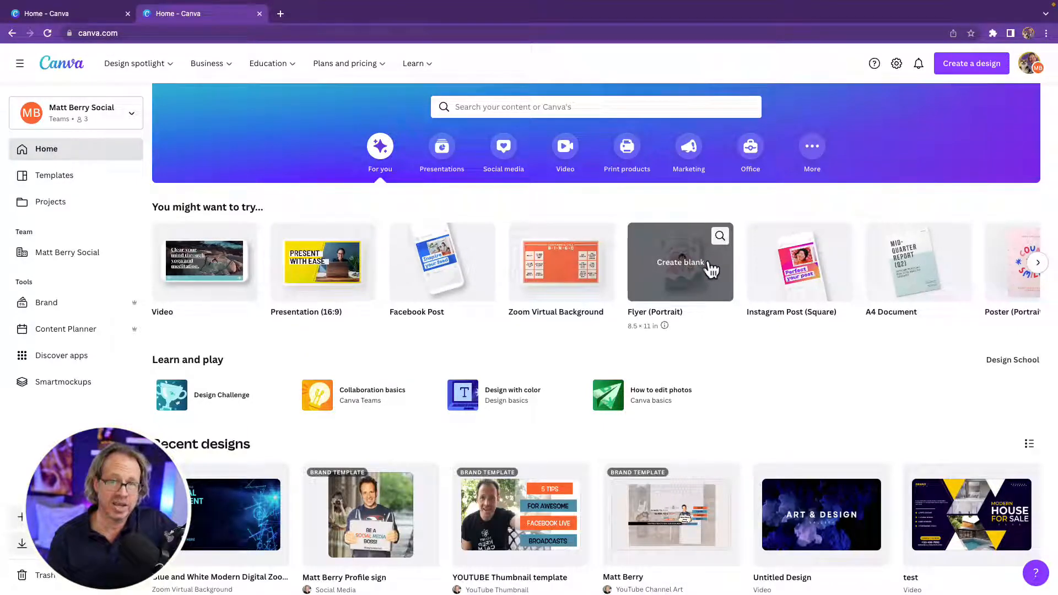
scroll(711, 270, "right", 10)
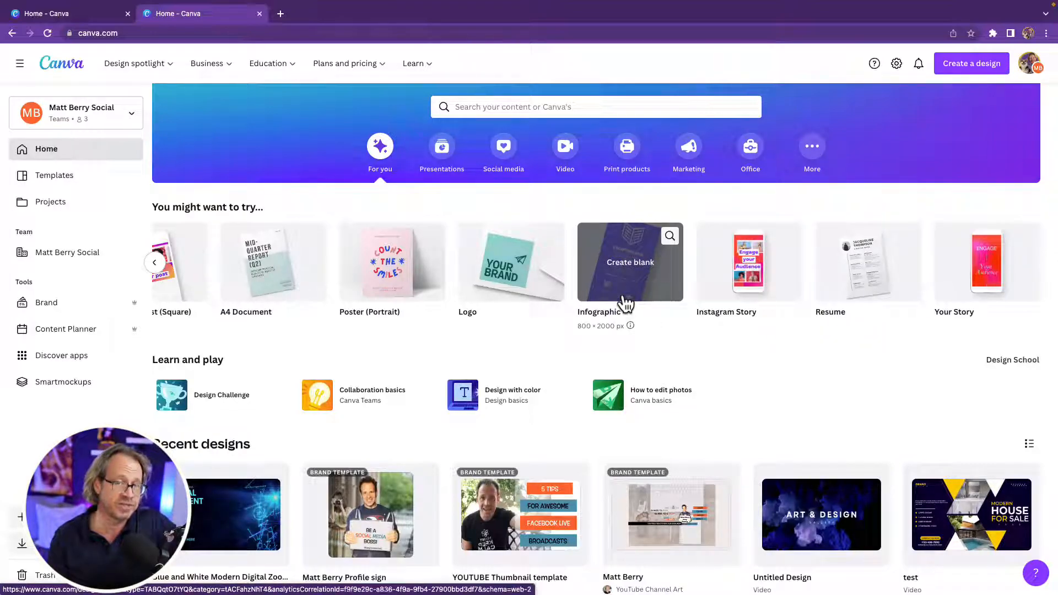
scroll(790, 353, "down", 2)
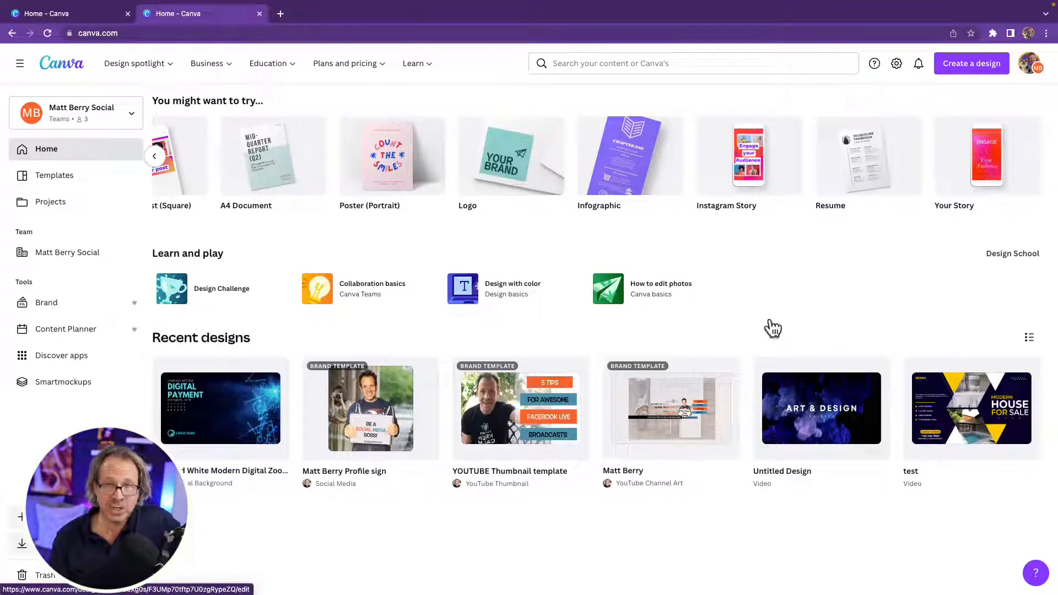
scroll(770, 326, "up", 3)
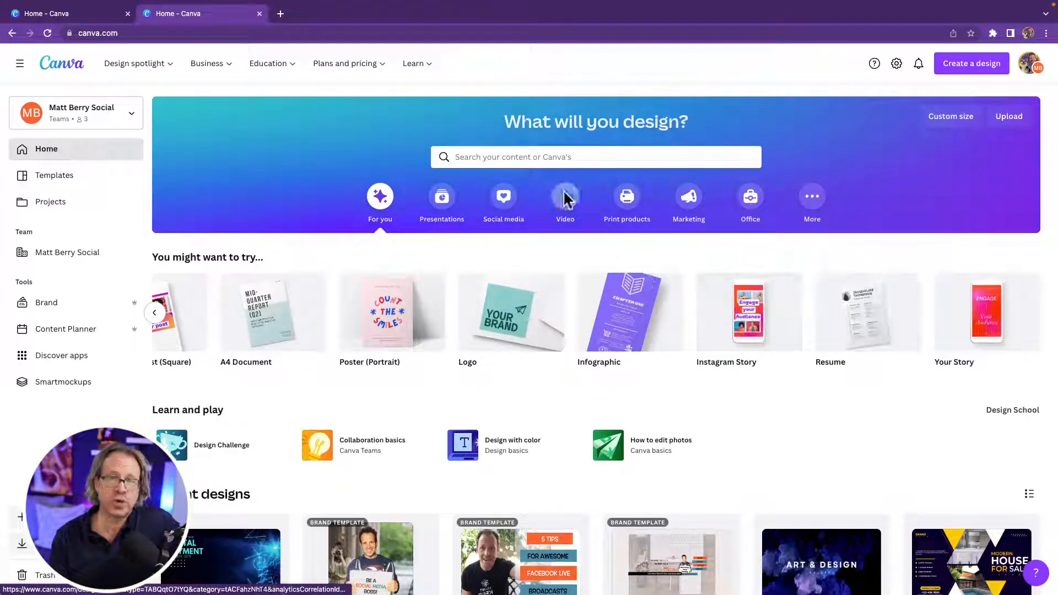
Search templates for "zoom virtual backgrounds" and open the bright office conference-table template in the editor
left_click(536, 157)
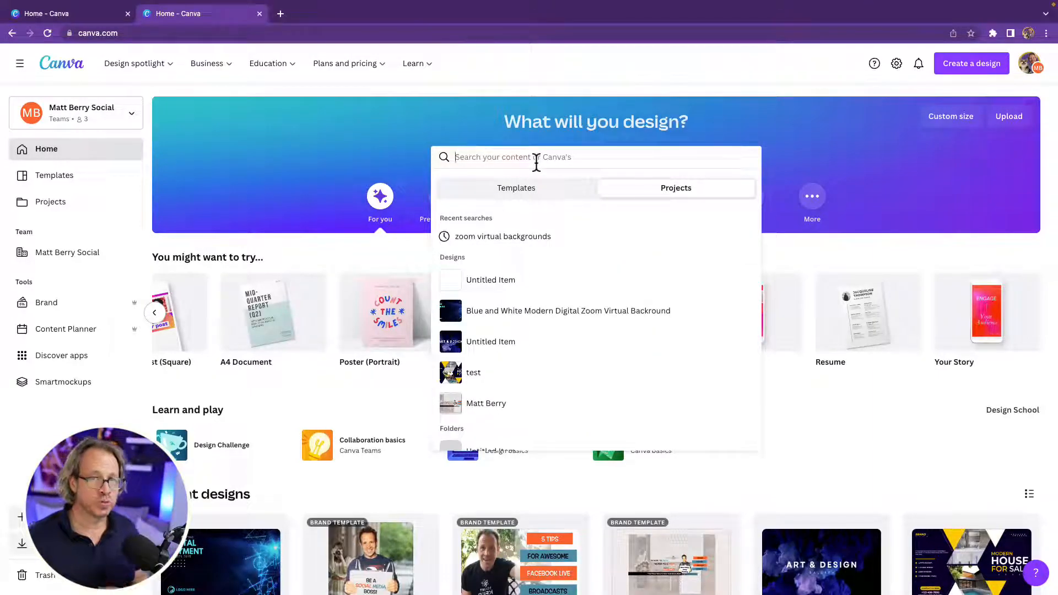
type("zoom")
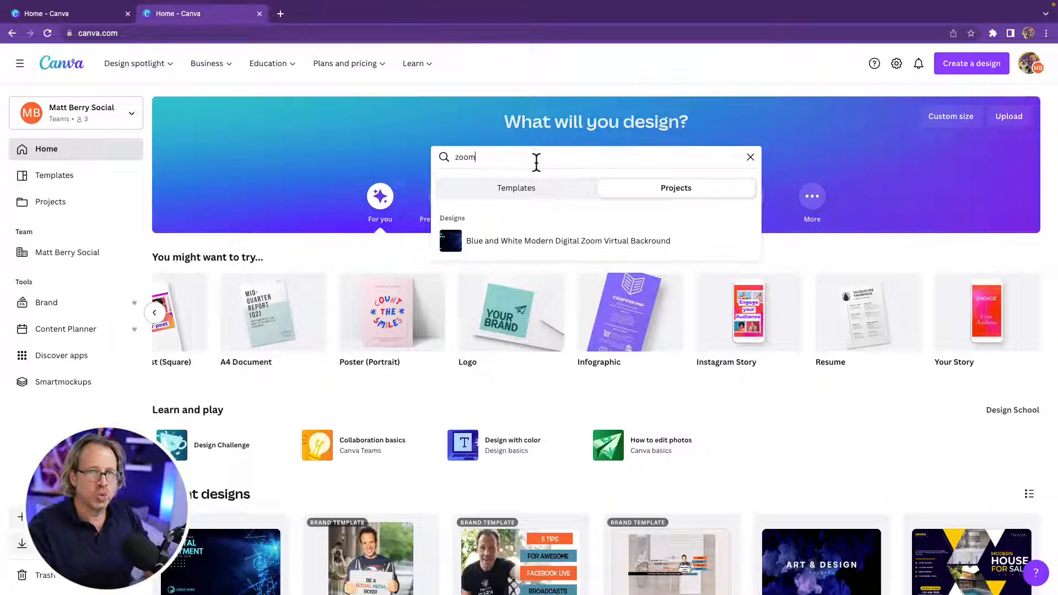
left_click(543, 191)
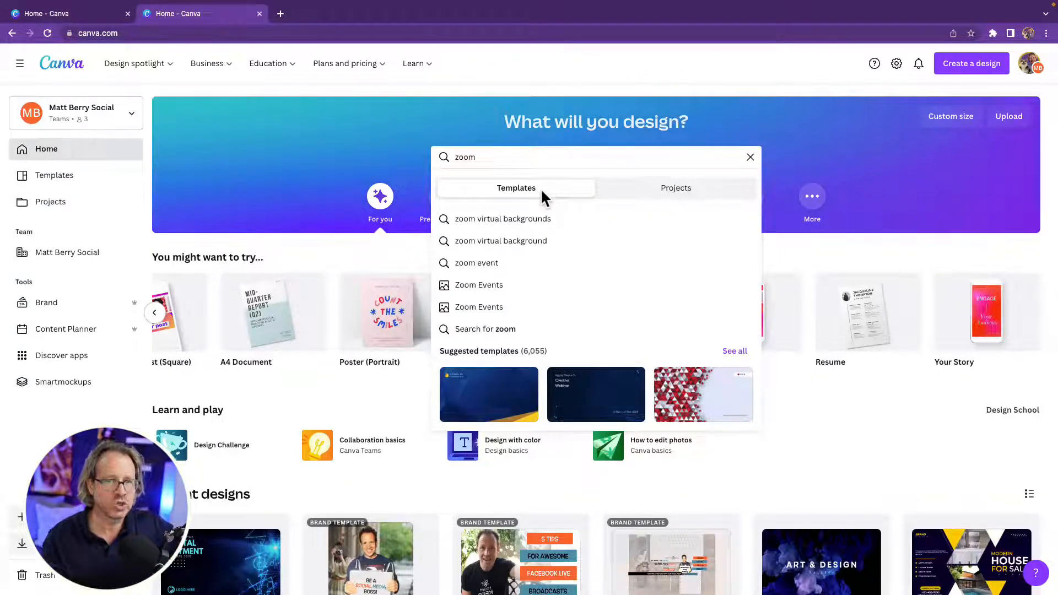
left_click(535, 221)
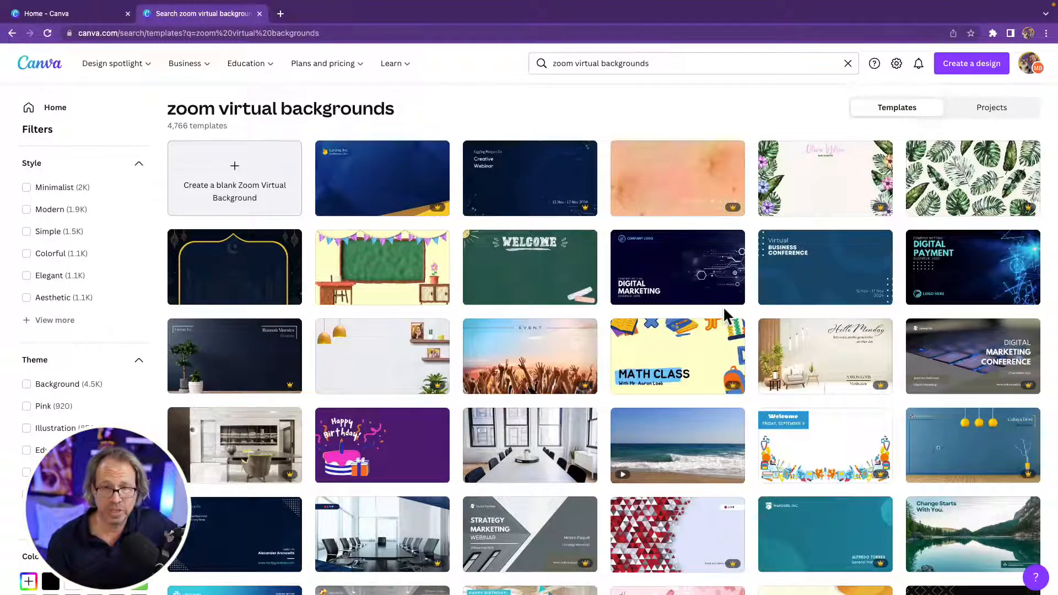
left_click(506, 455)
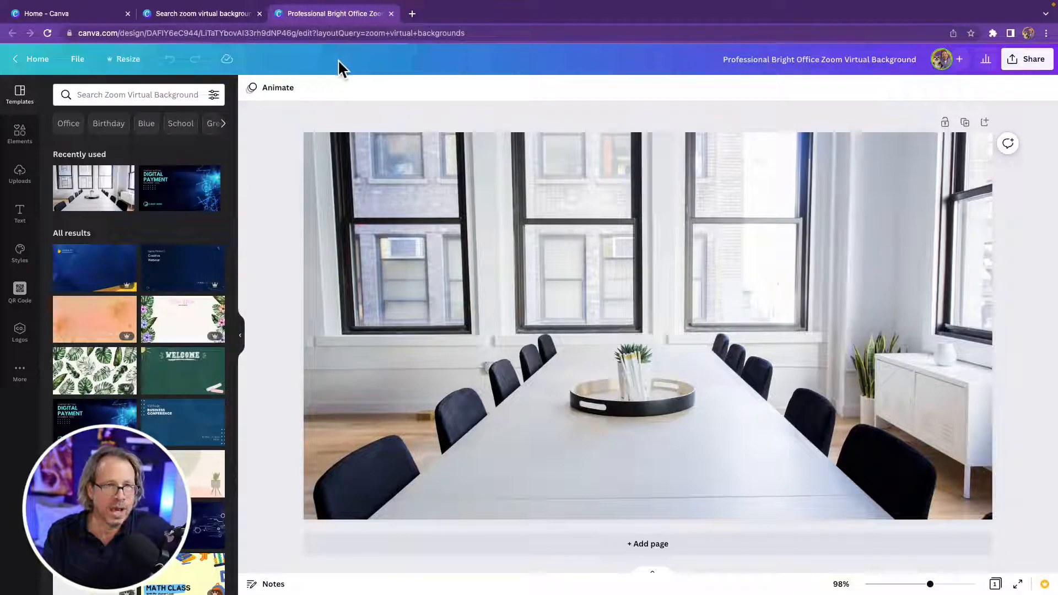
Examine the design's title field and turn on the rulers and guides, the margins and the print bleed
left_click(80, 62)
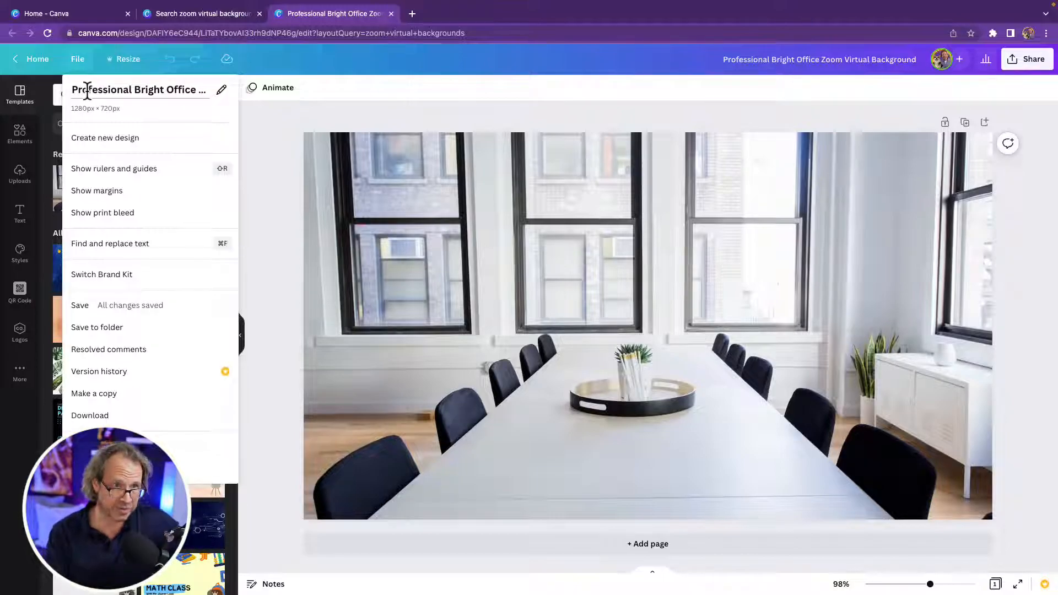
left_click(223, 94)
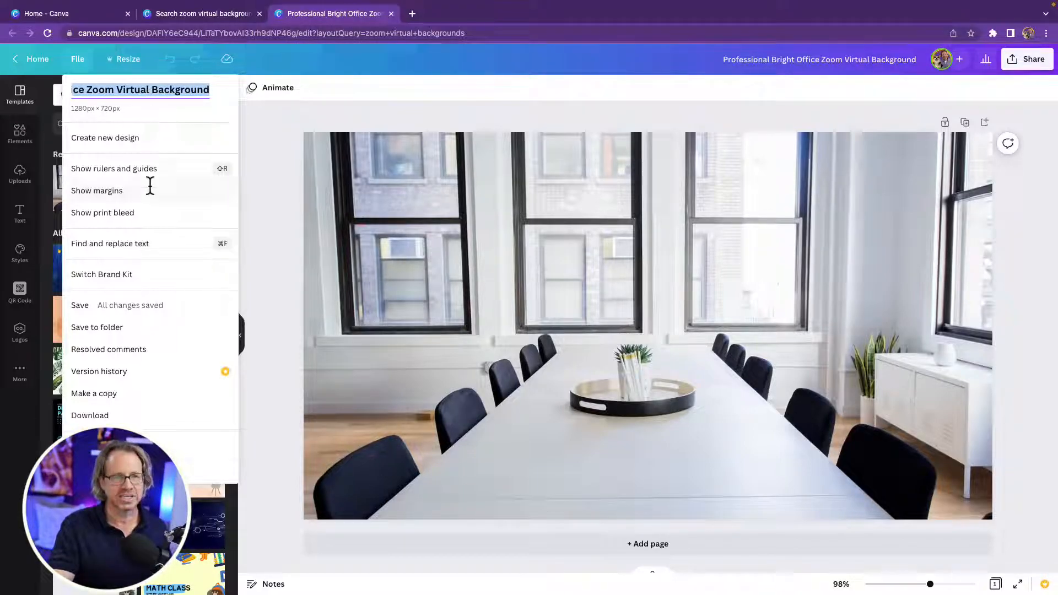
left_click(111, 170)
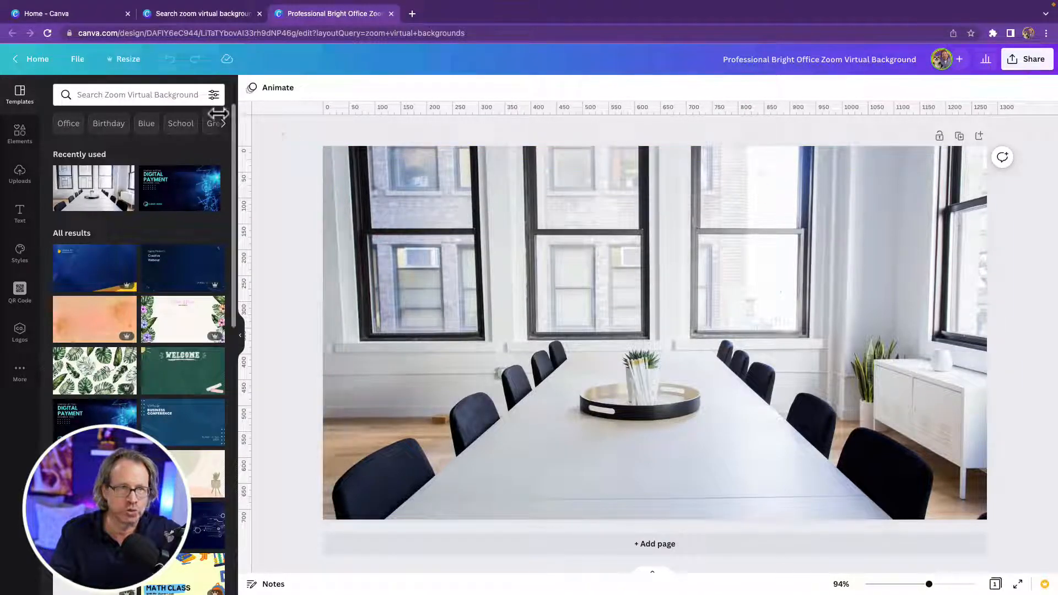
left_click(80, 60)
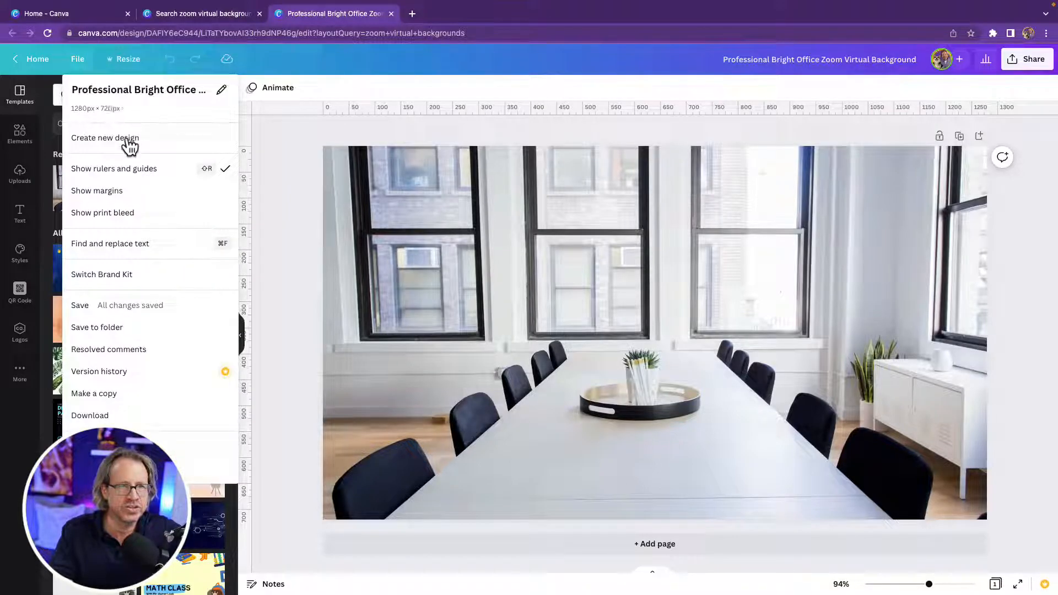
left_click(103, 191)
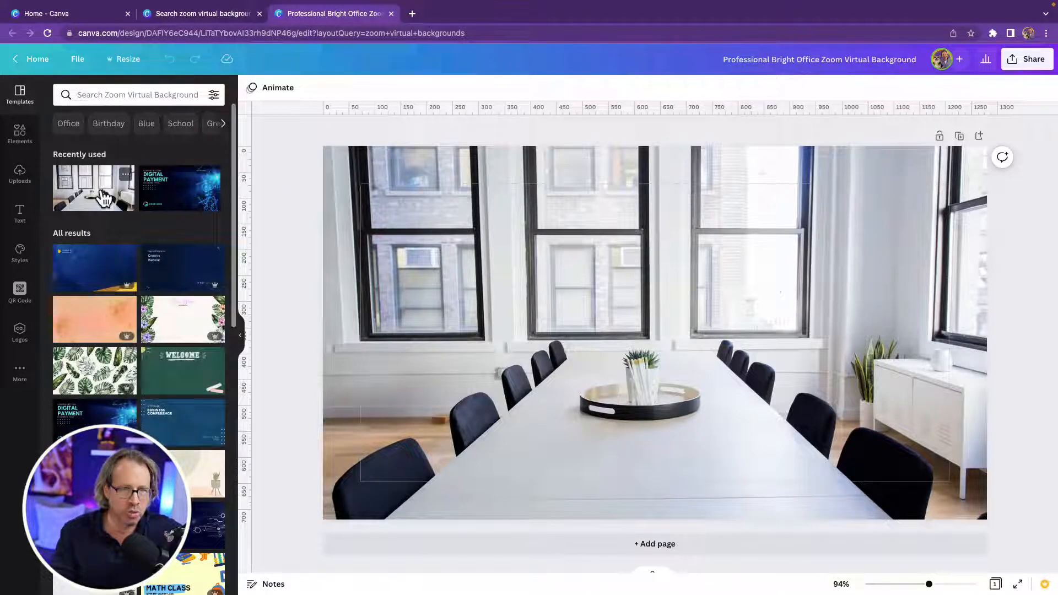
left_click(79, 60)
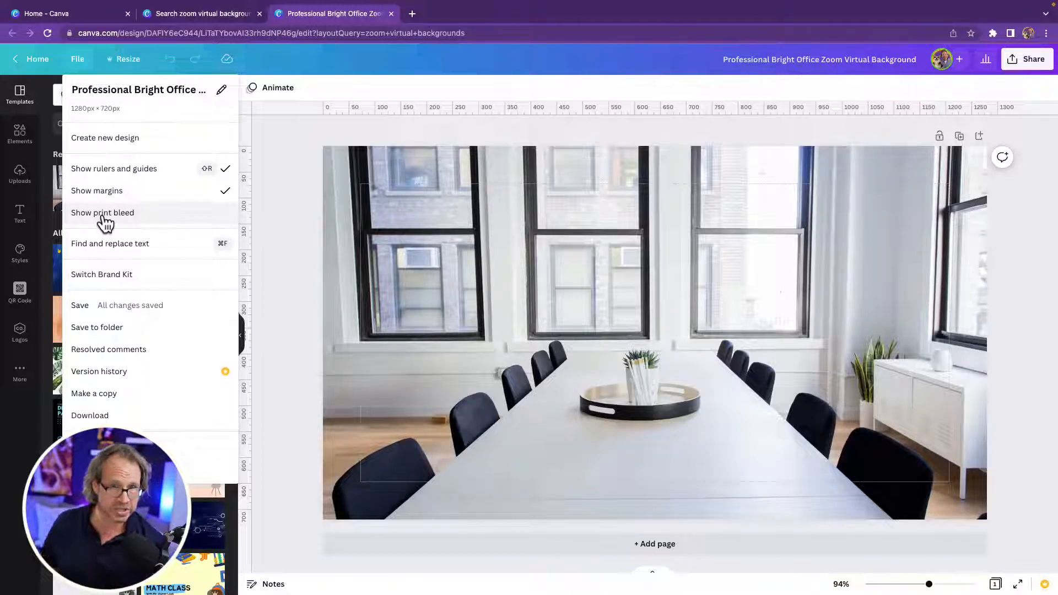
left_click(105, 219)
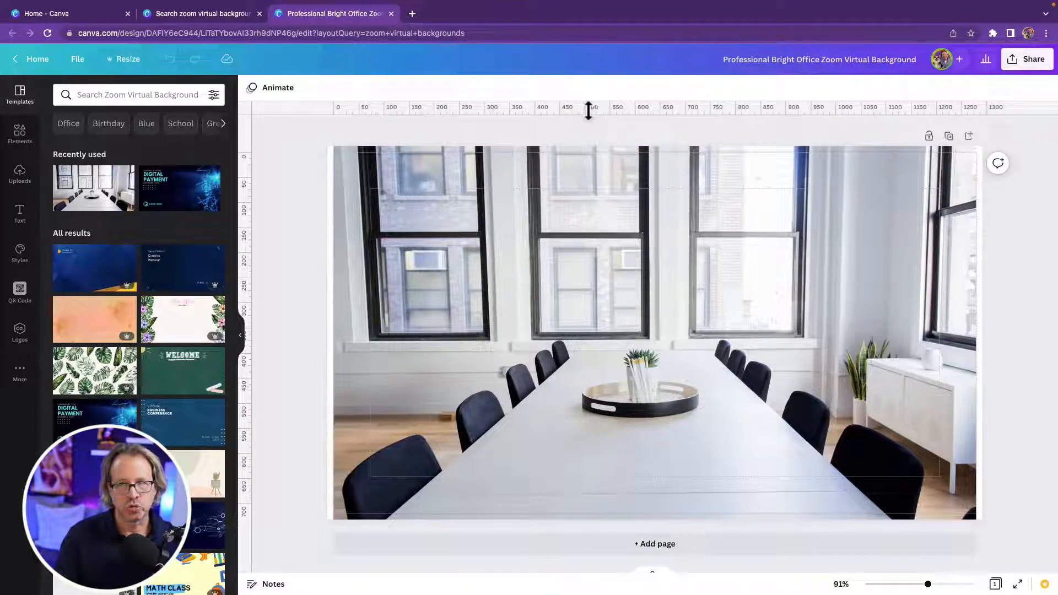
Hide the rulers and guides and look over the other file options
left_click(82, 60)
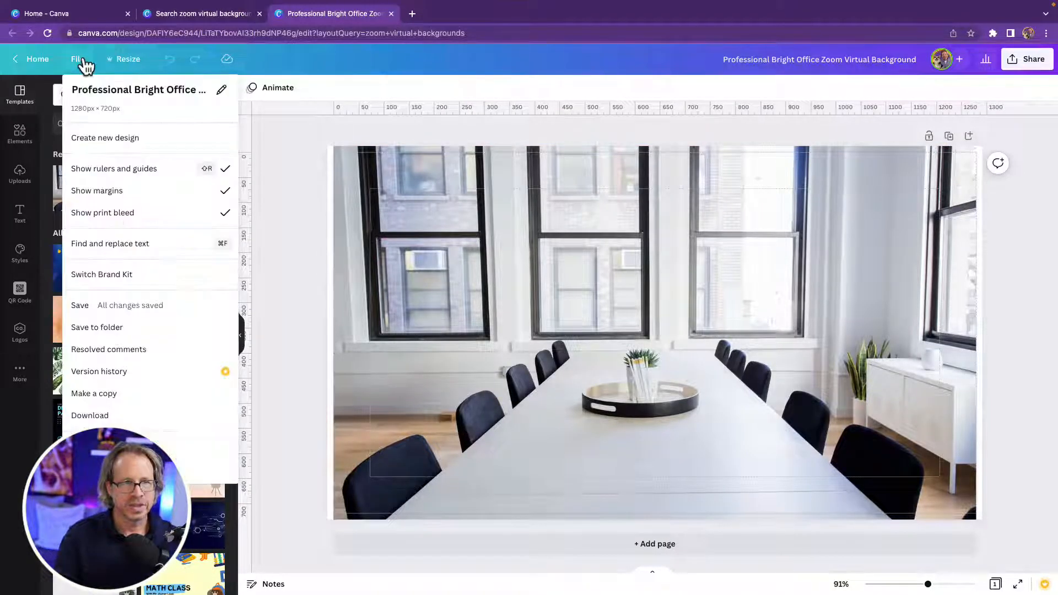
left_click(80, 168)
left_click(77, 62)
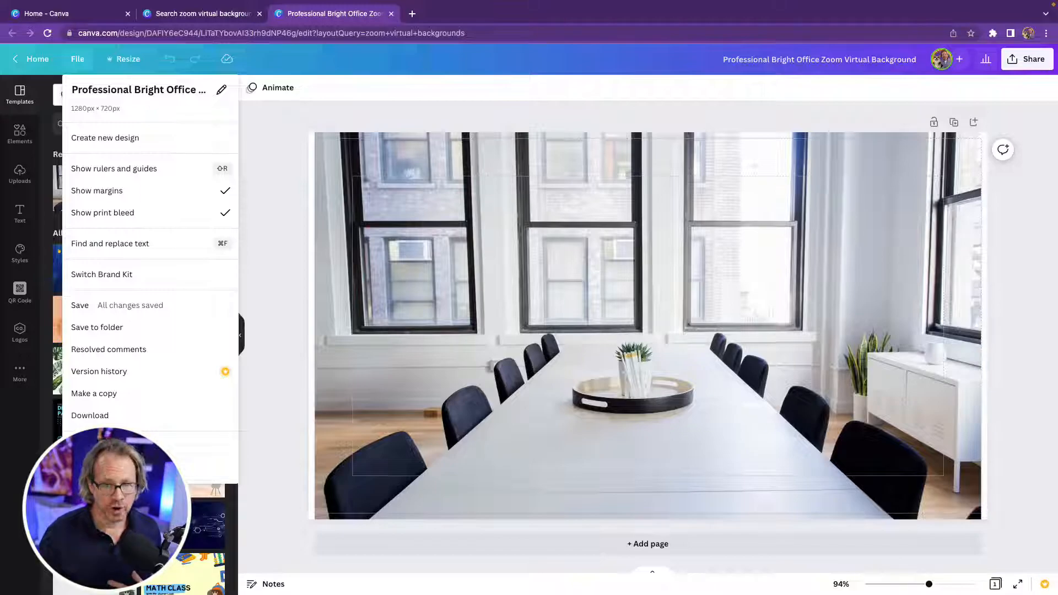
Resize the office background design to a custom size of 1920 × 1080 px without making a copy
left_click(122, 60)
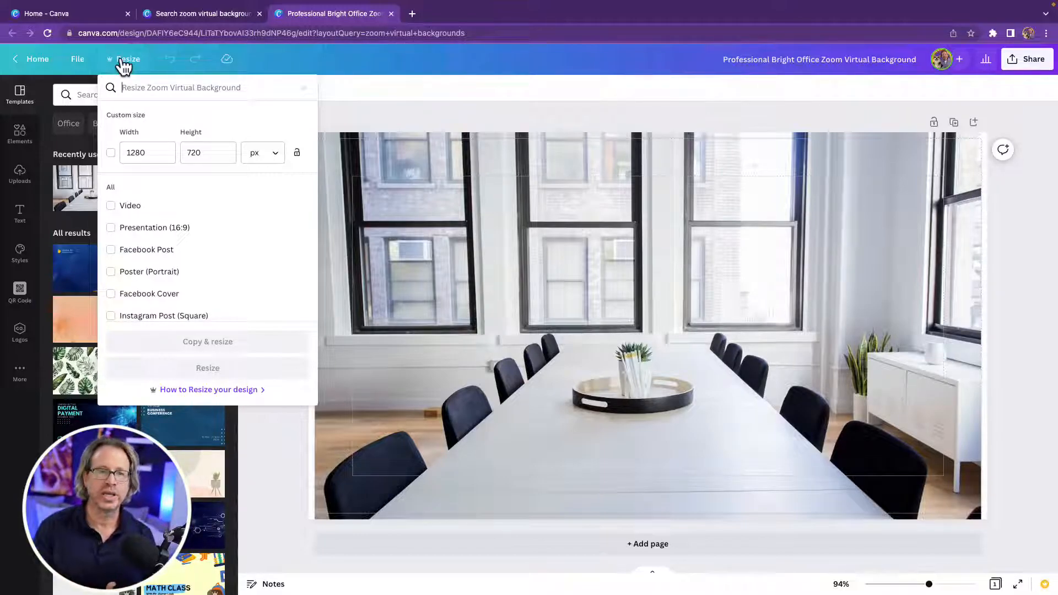
double_click(142, 152)
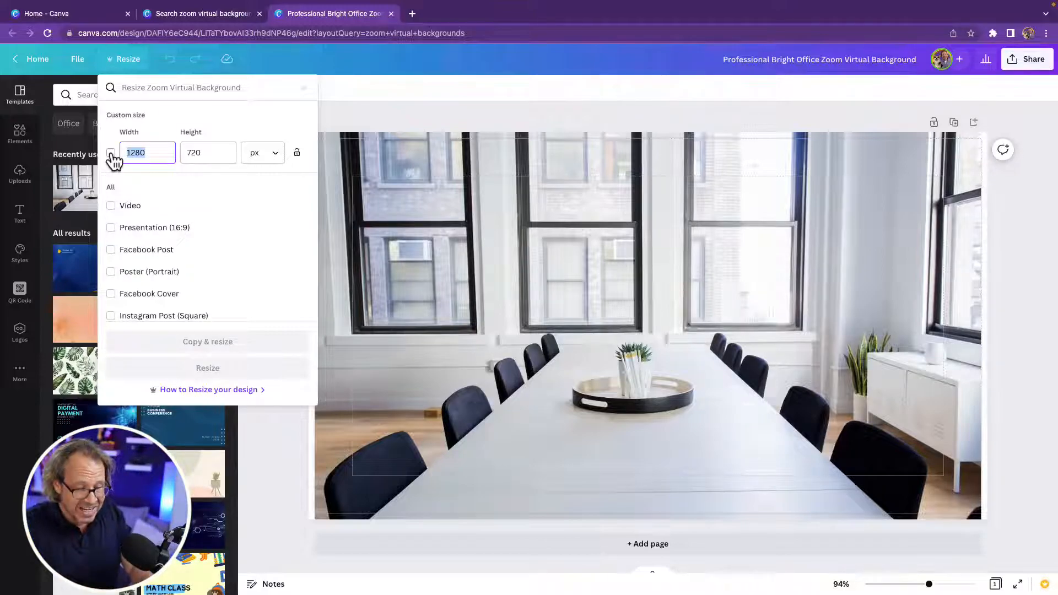
type("1920")
key("Tab")
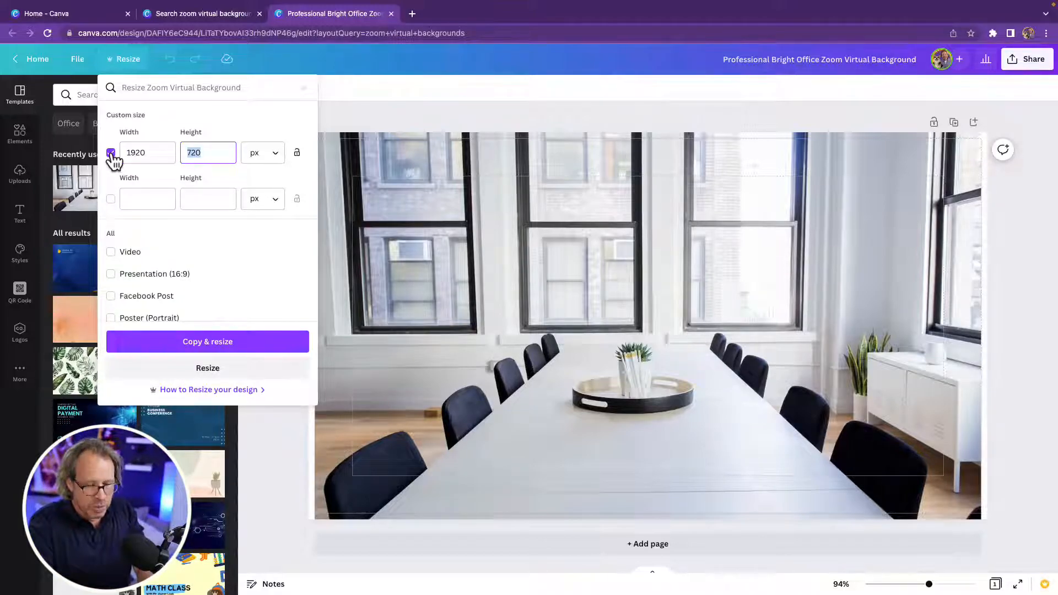
type("1080")
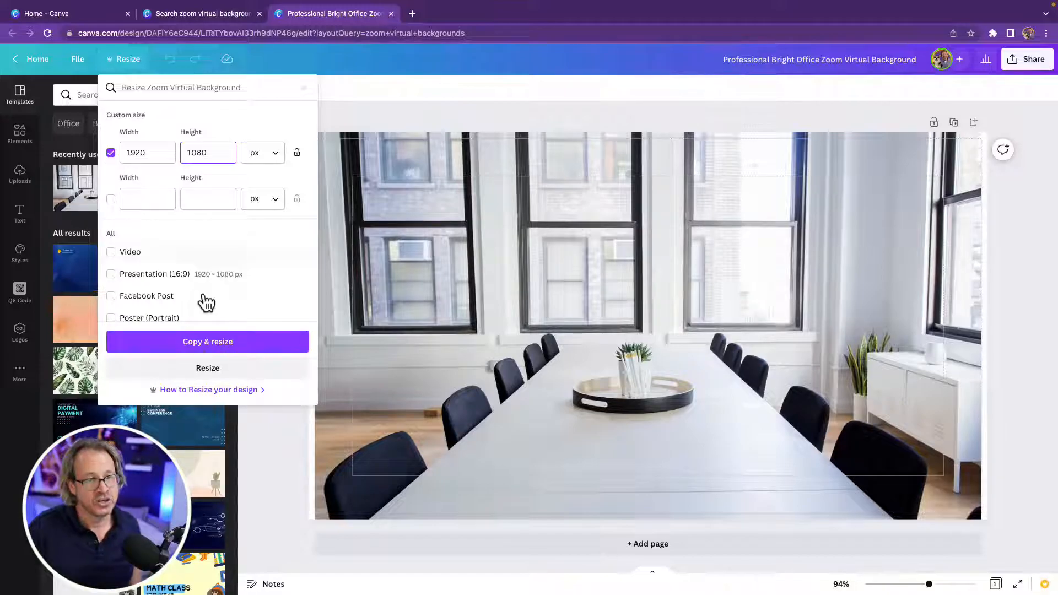
left_click(214, 368)
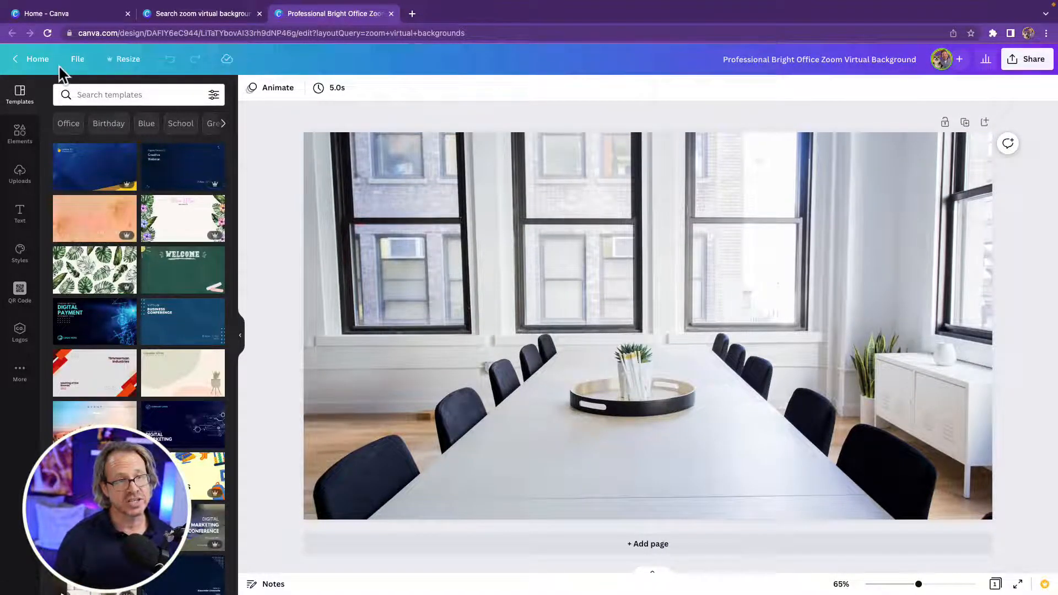
Check the resized design's file options and its title field
left_click(73, 61)
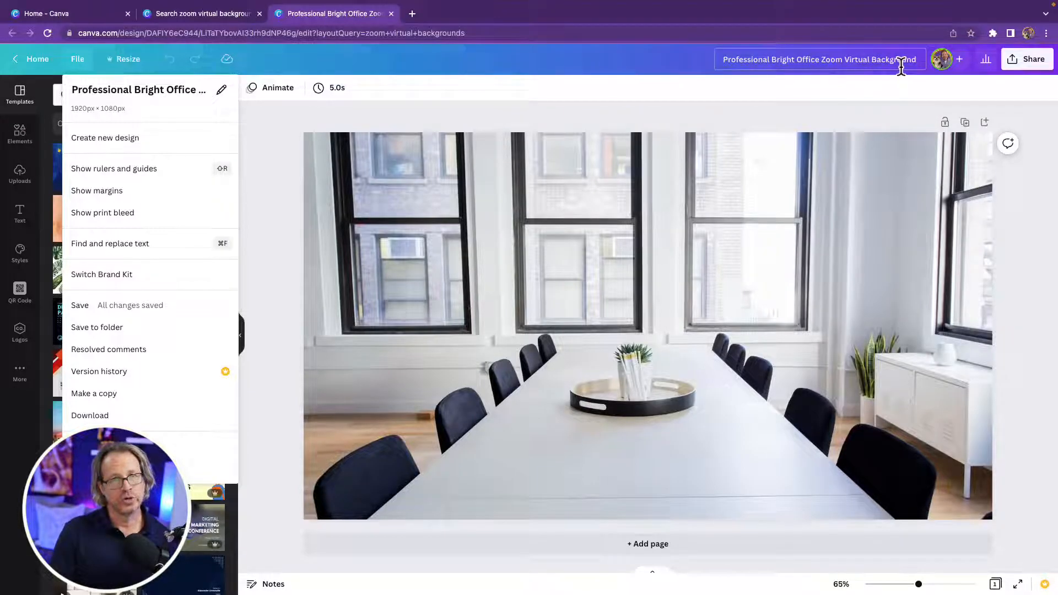
left_click(918, 60)
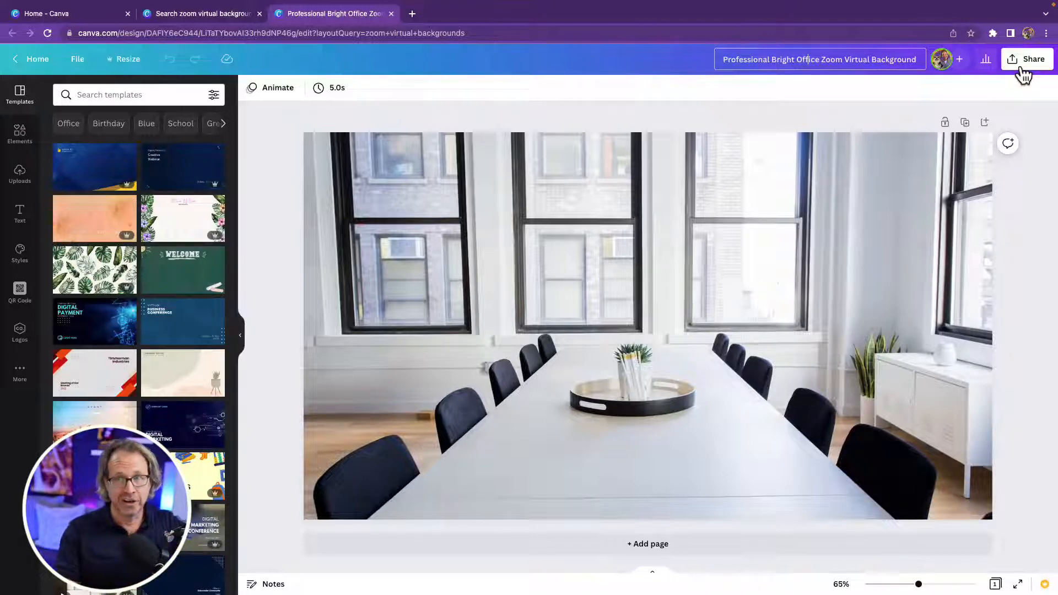
View the design's collaborator and link-sharing options and its Insights on views
left_click(961, 59)
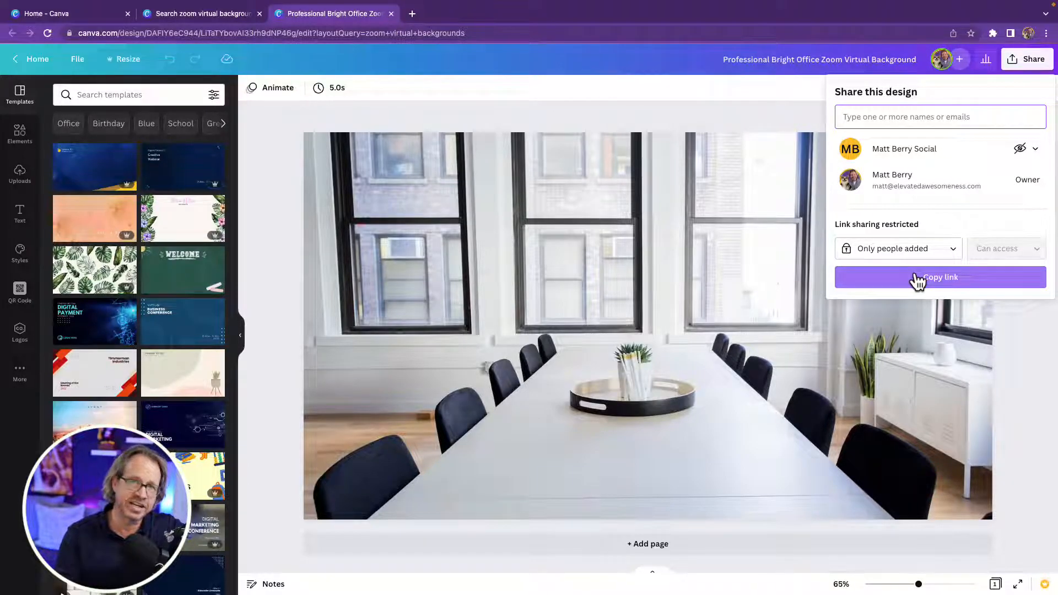
left_click(760, 83)
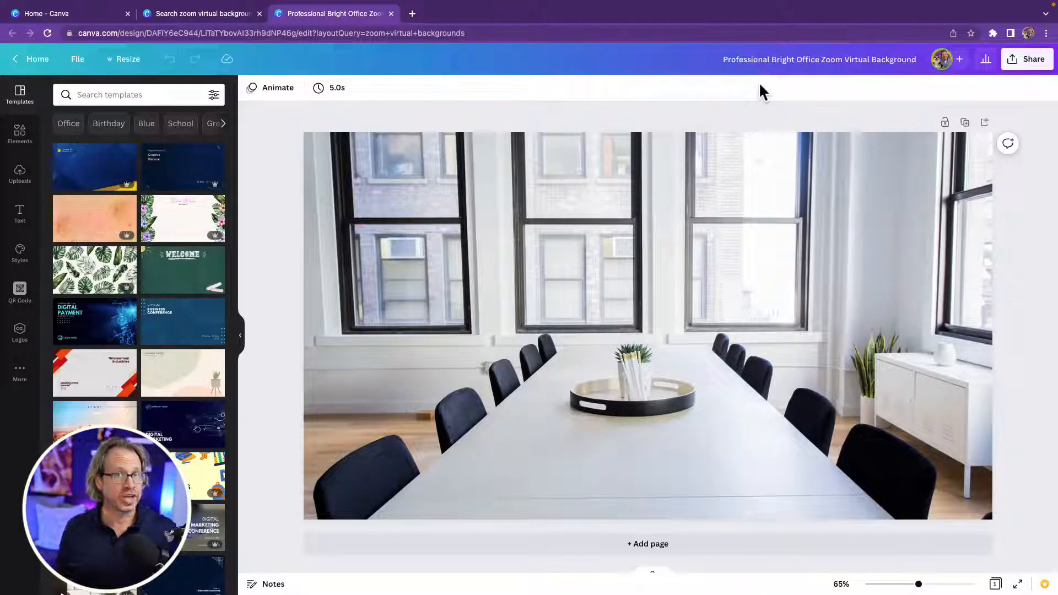
left_click(987, 59)
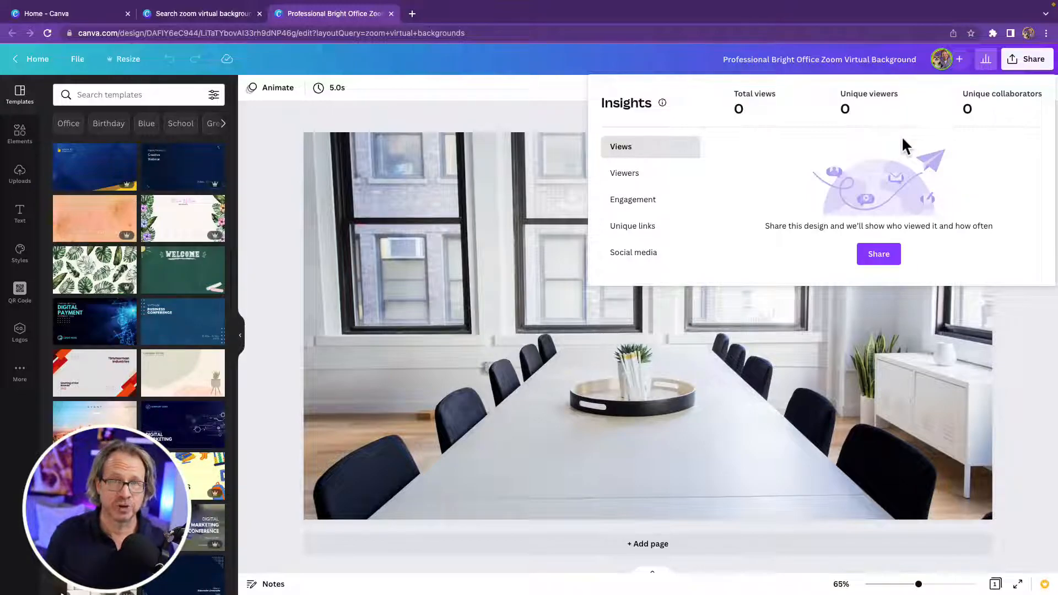
Examine the design's share options and the available download file types, leaving without downloading
left_click(1023, 65)
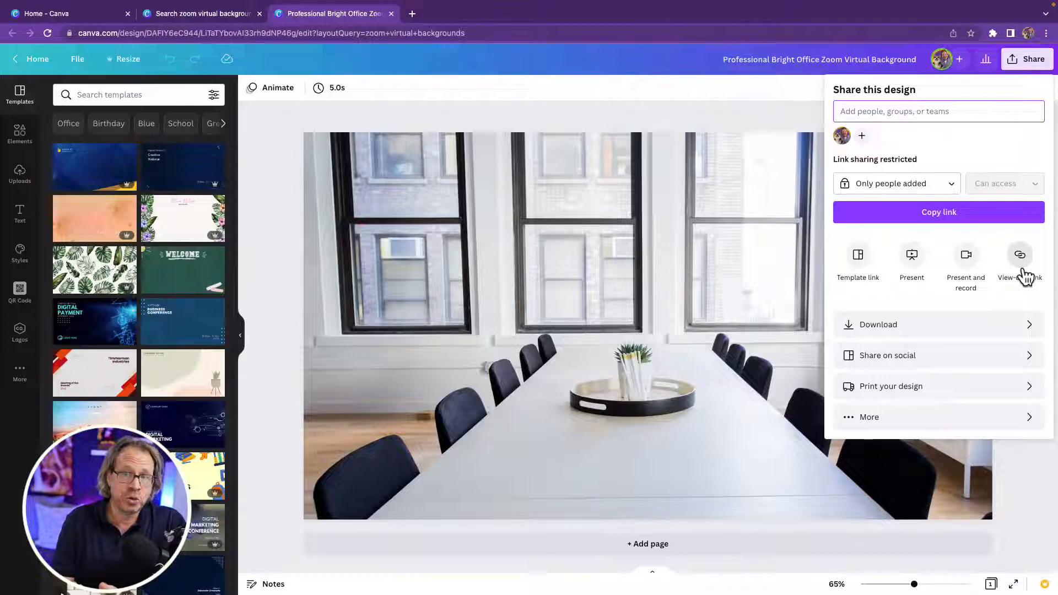
left_click(940, 331)
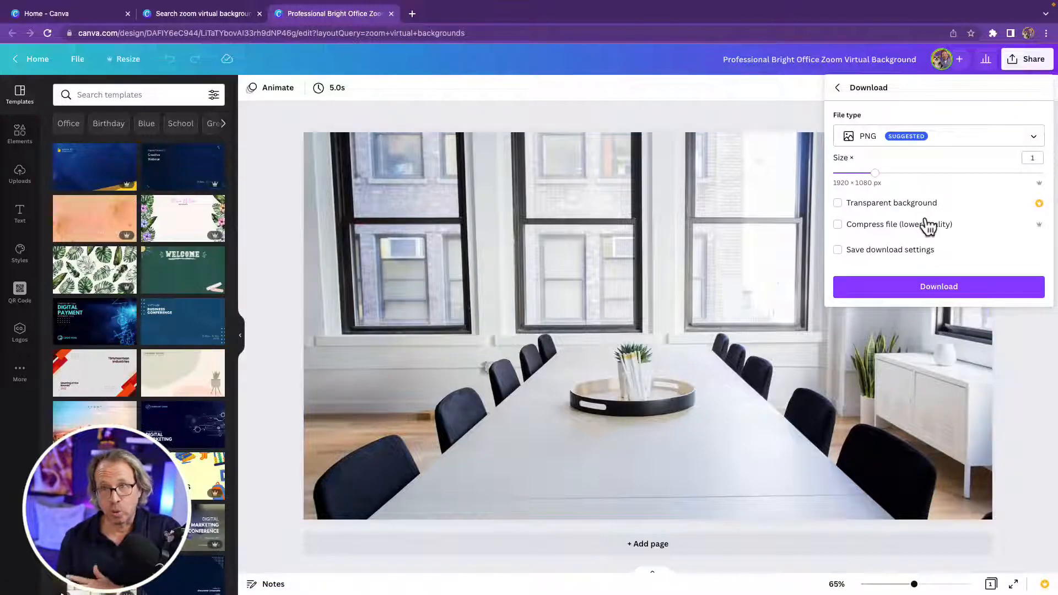
left_click(940, 135)
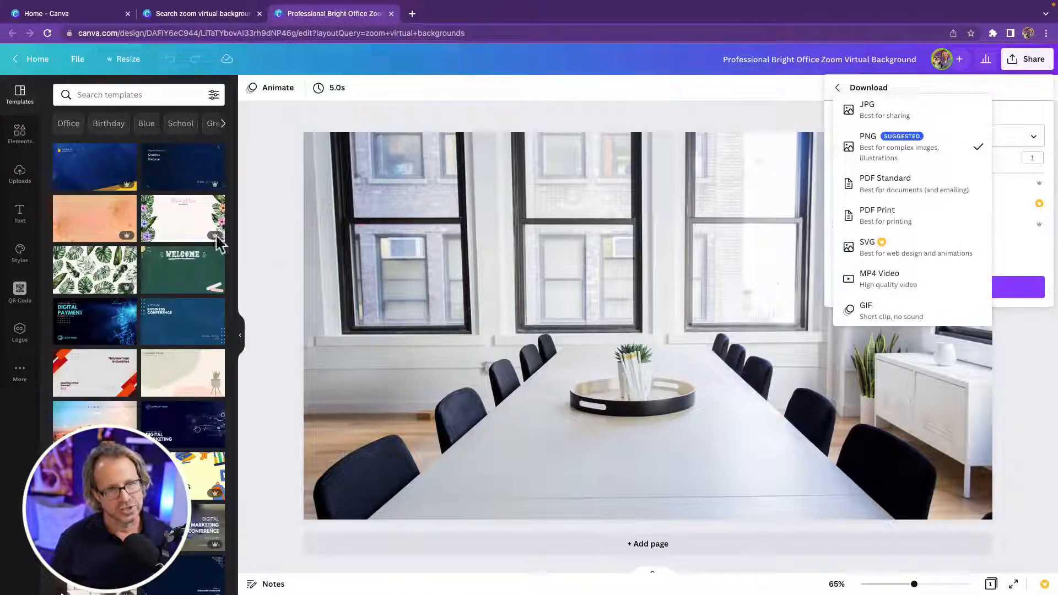
left_click(20, 132)
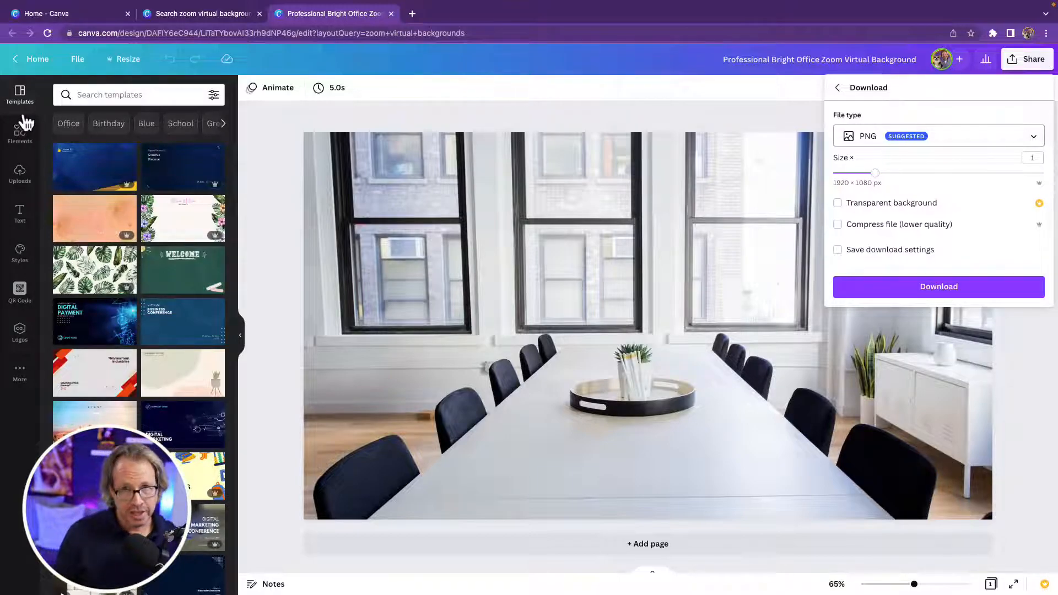
left_click(724, 80)
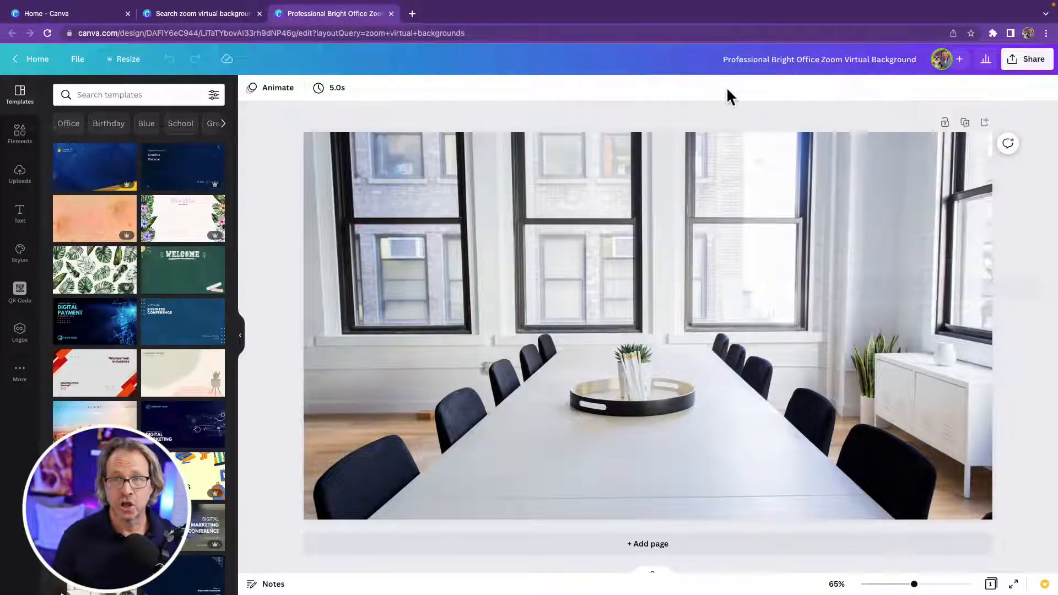
Delete the office photo from the page and open the Elements library
left_click(640, 215)
key("Delete")
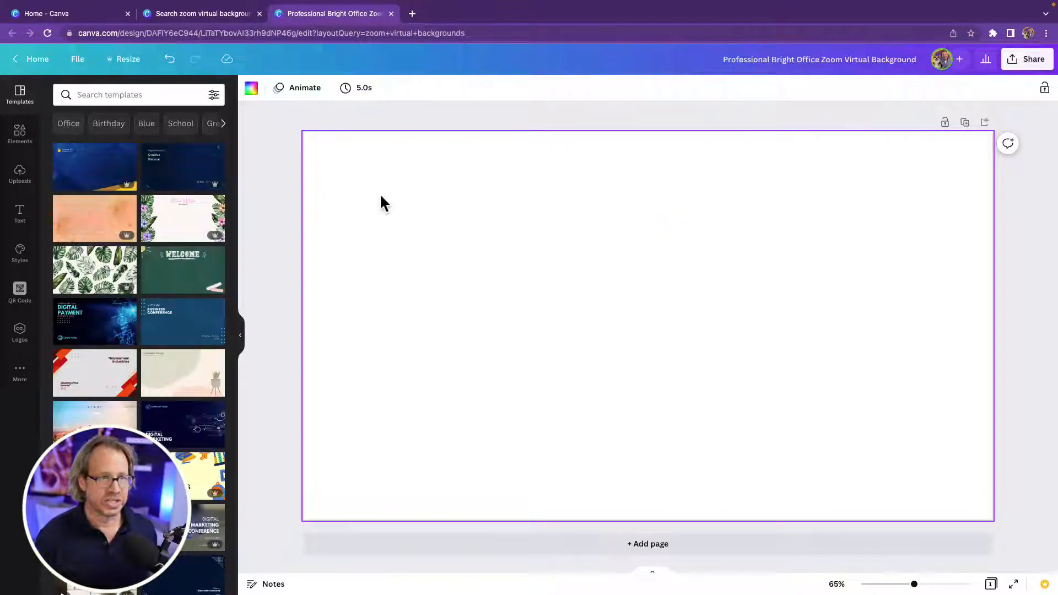
left_click(22, 142)
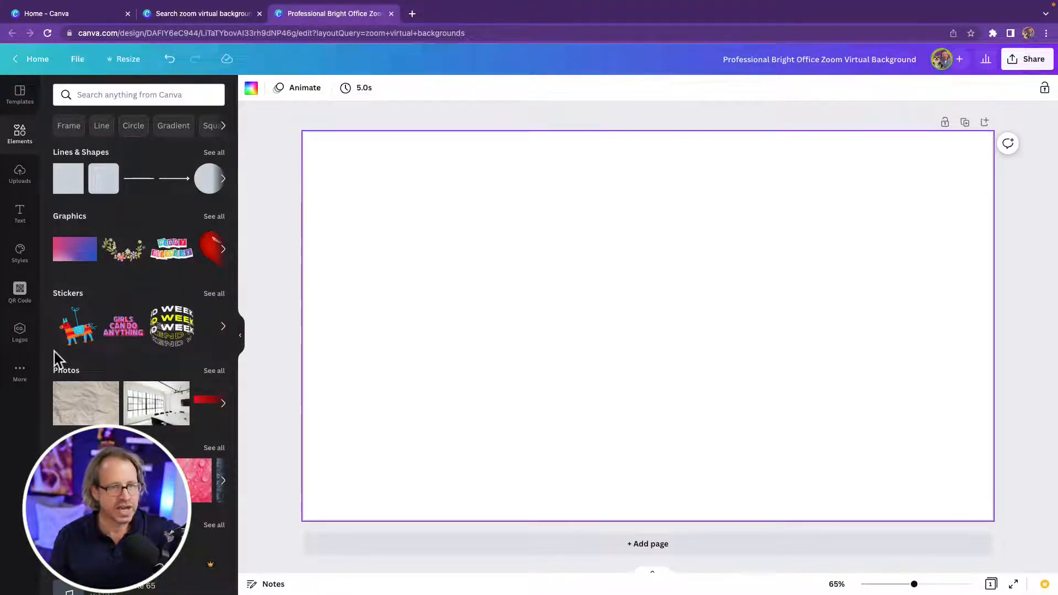
Place the 36-second video of the child with toy wings from the Elements library on the page and enlarge it to cover the page
scroll(123, 353, "down", 2)
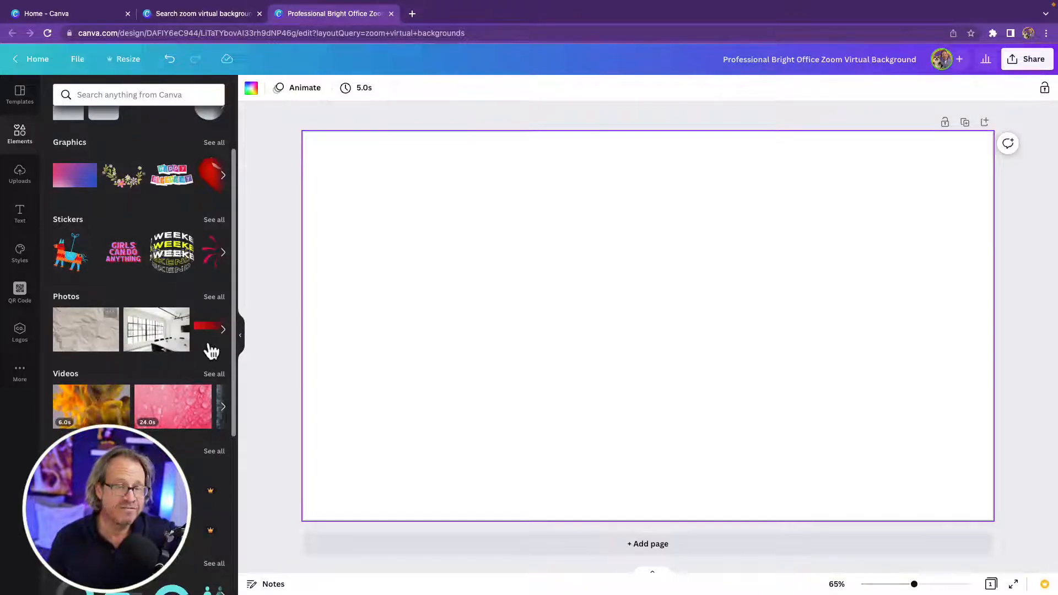
scroll(138, 273, "up", 1)
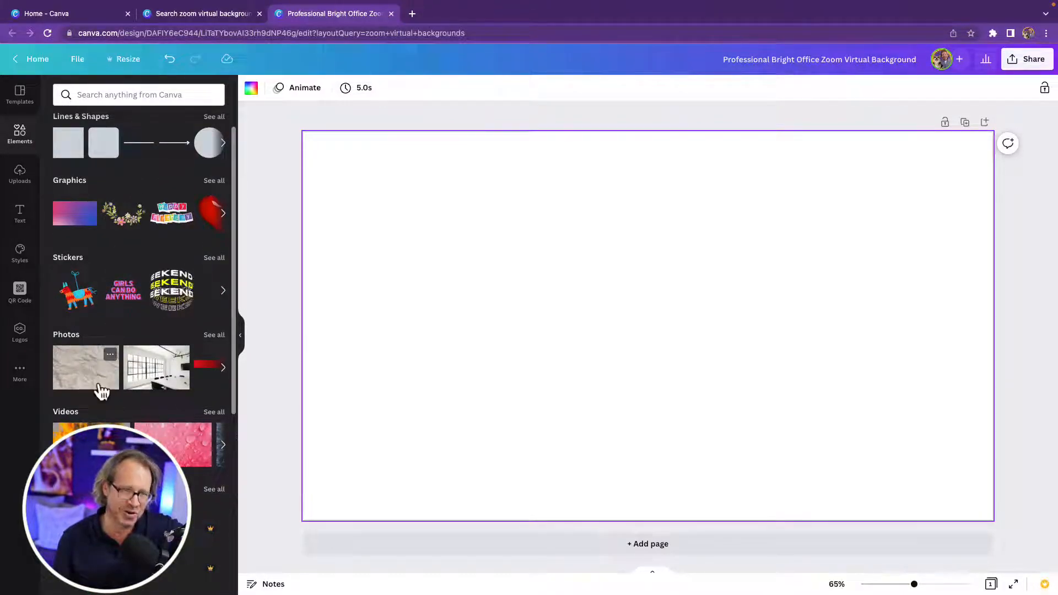
scroll(103, 394, "down", 2)
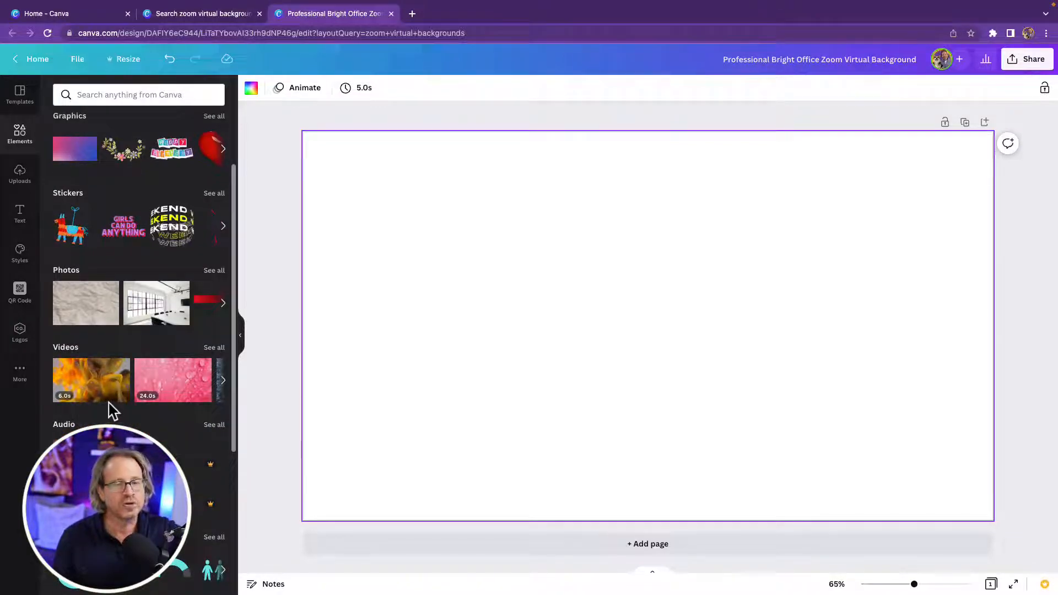
scroll(170, 384, "right", 5)
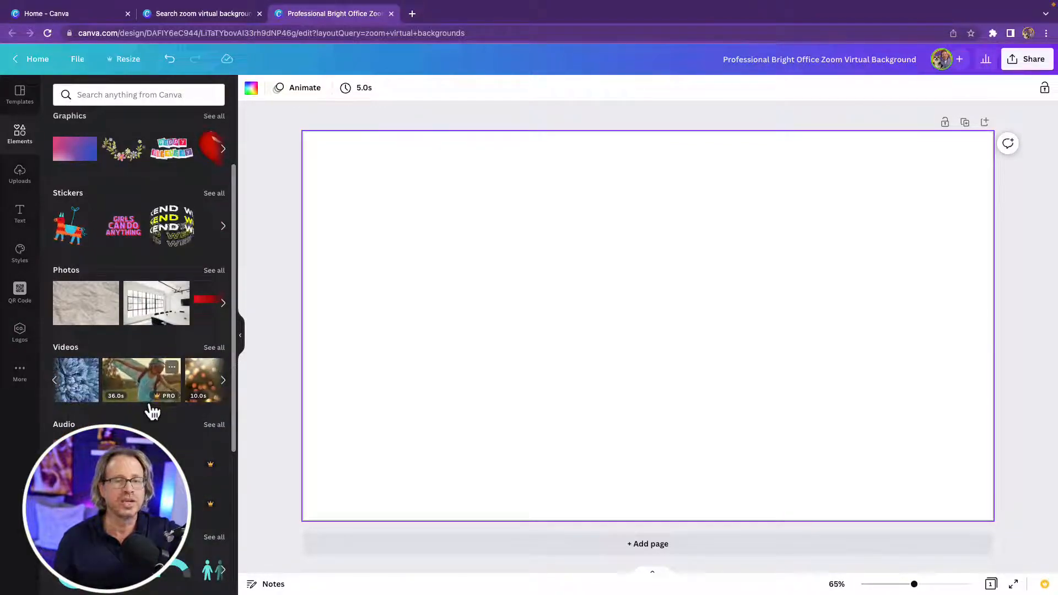
scroll(157, 409, "down", 1)
left_click_drag(141, 392, 439, 326)
left_click_drag(478, 355, 381, 196)
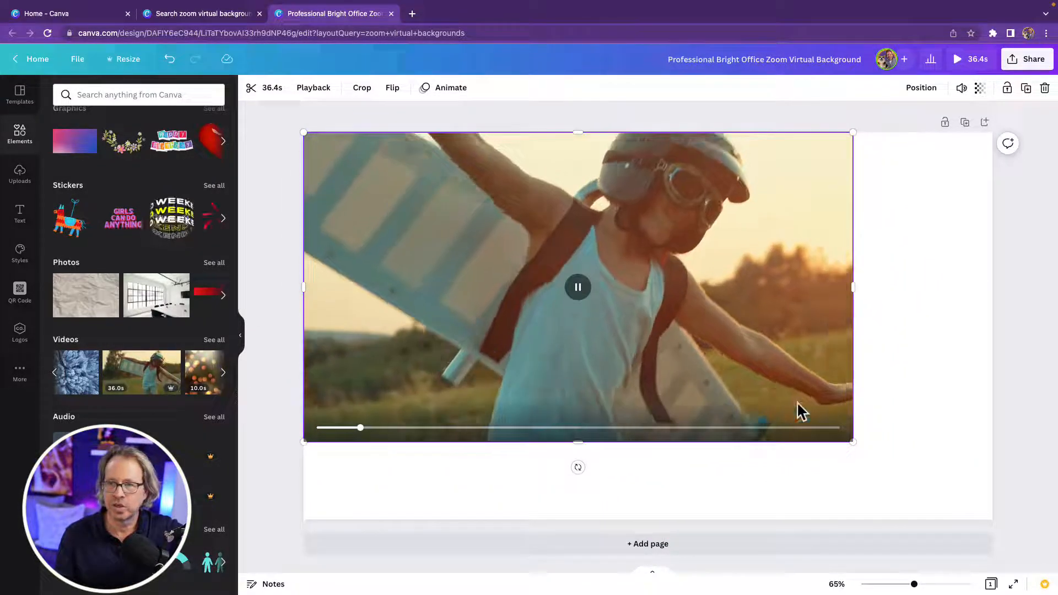
left_click_drag(853, 442, 1007, 502)
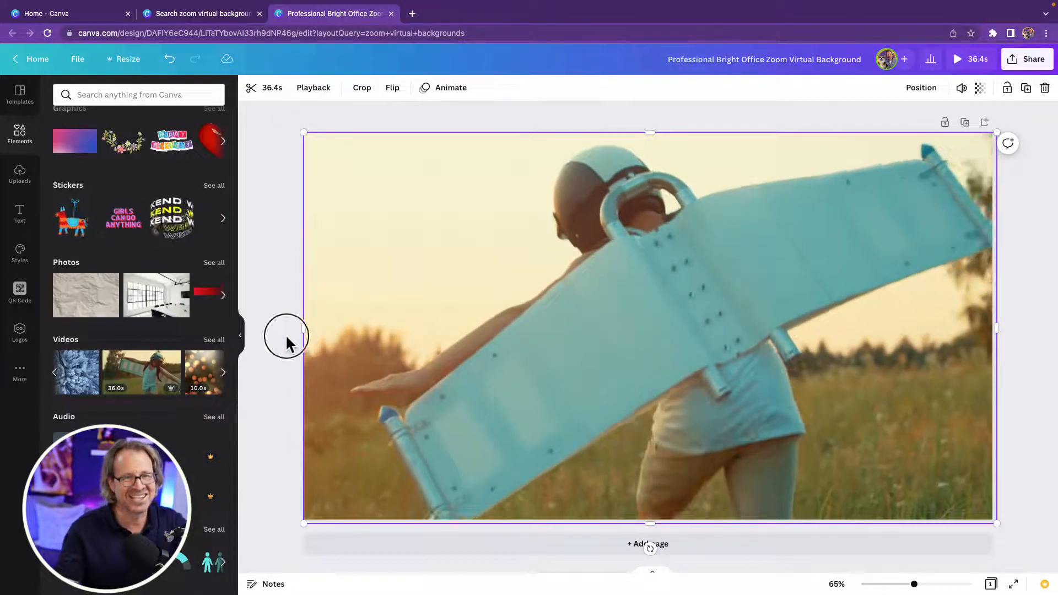
left_click(287, 338)
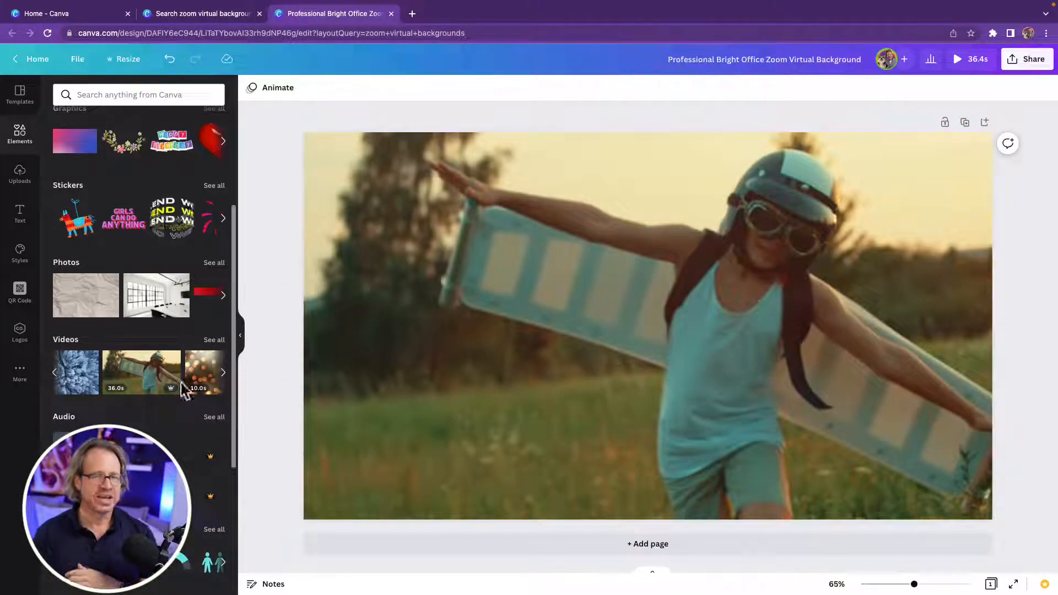
Delete the winged-child video from the page
left_click(610, 368)
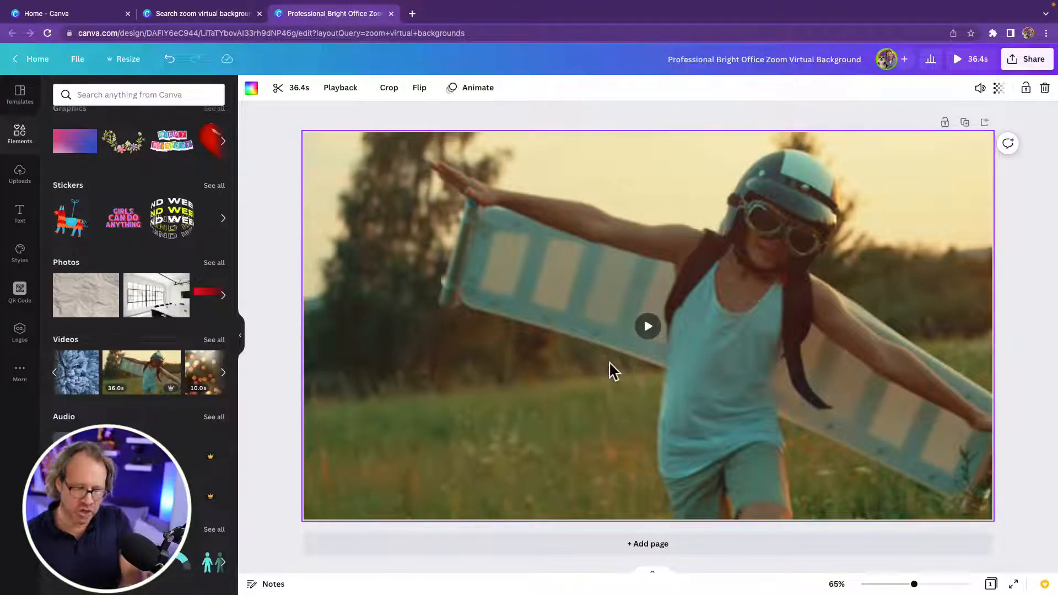
key("Delete")
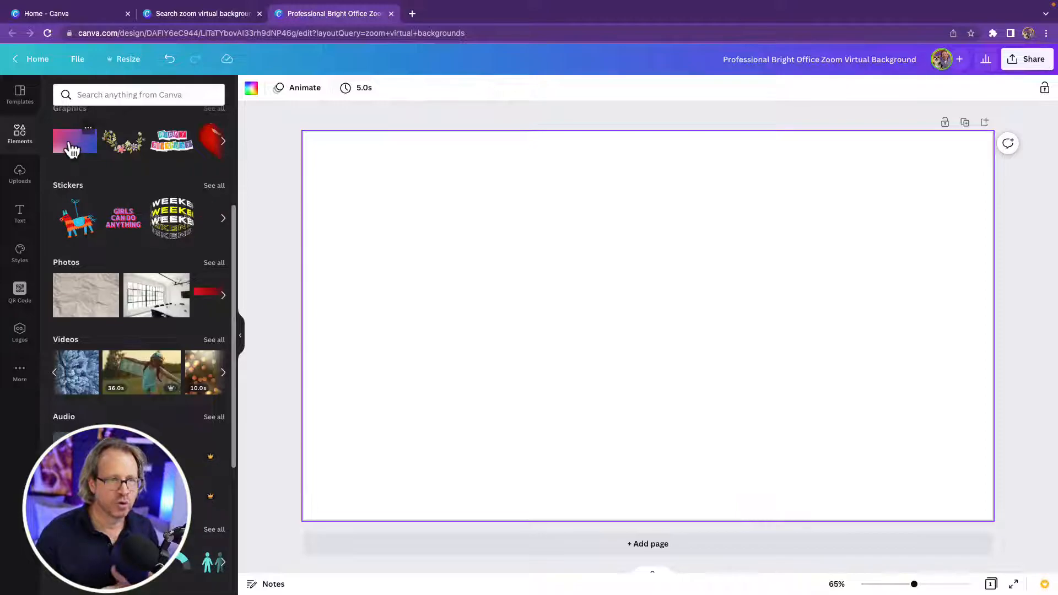
Search the Elements library for "gradient"
scroll(99, 228, "up", 3)
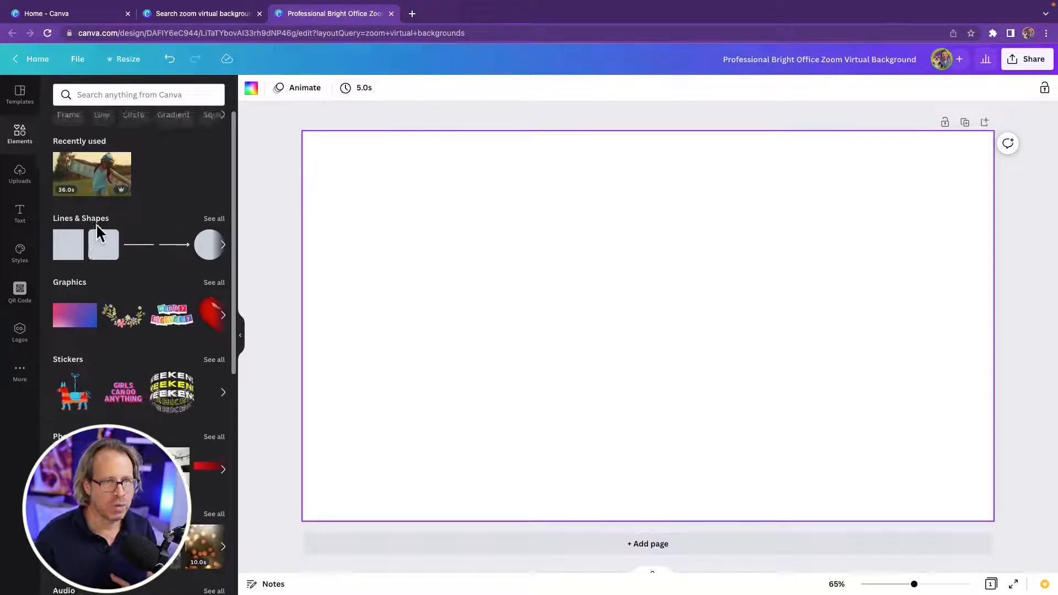
left_click(113, 95)
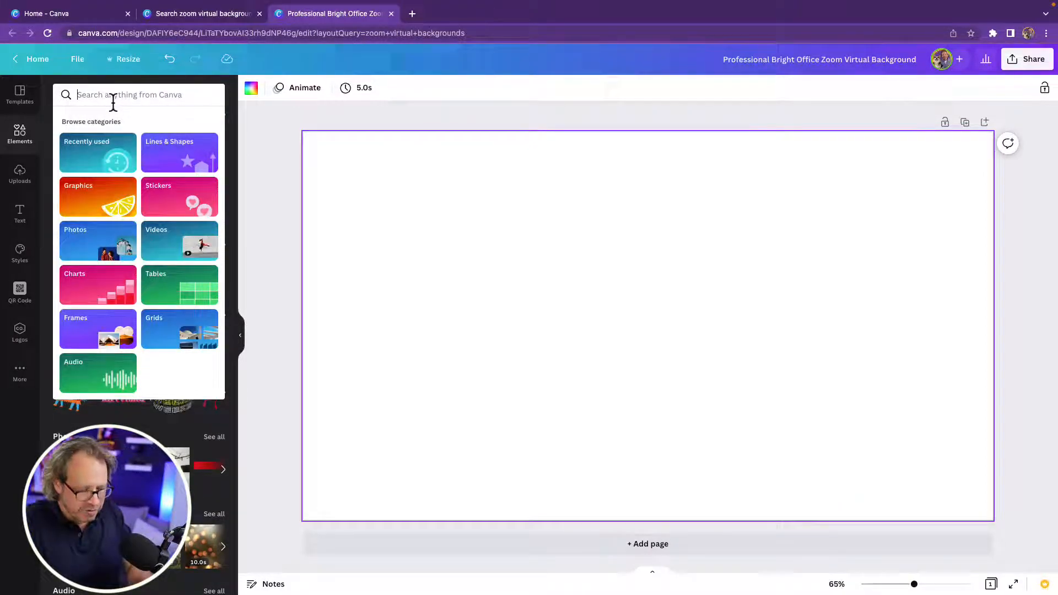
type("gradietn")
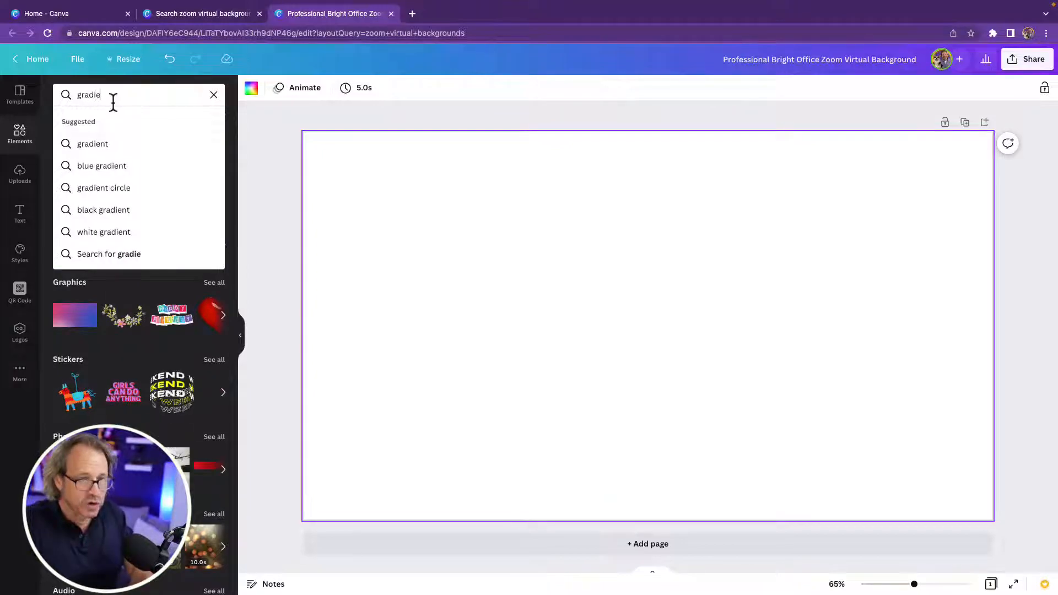
key("BackSpace")
key("BackSpace")
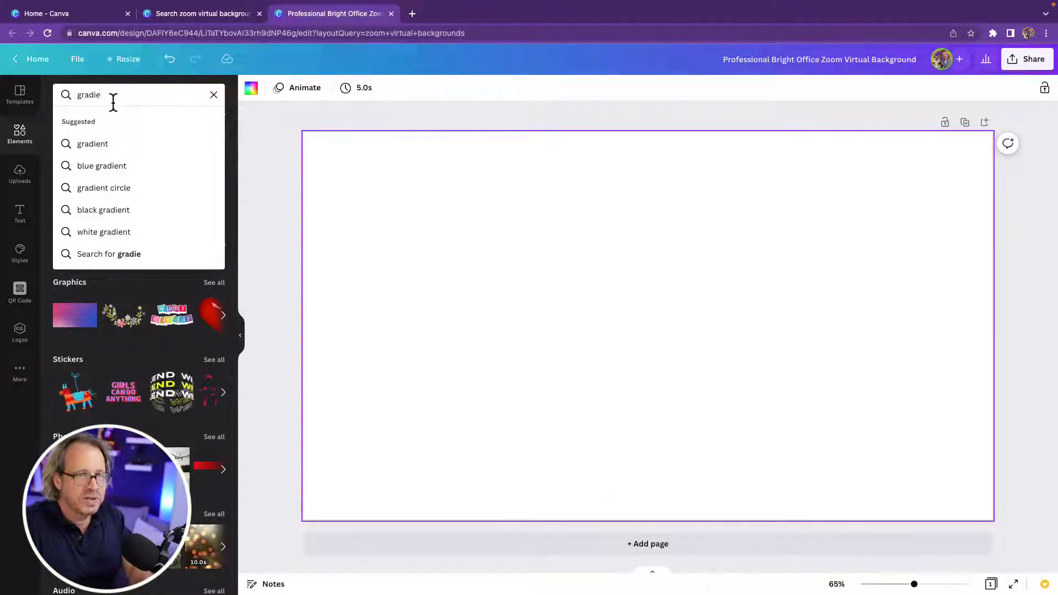
left_click(106, 145)
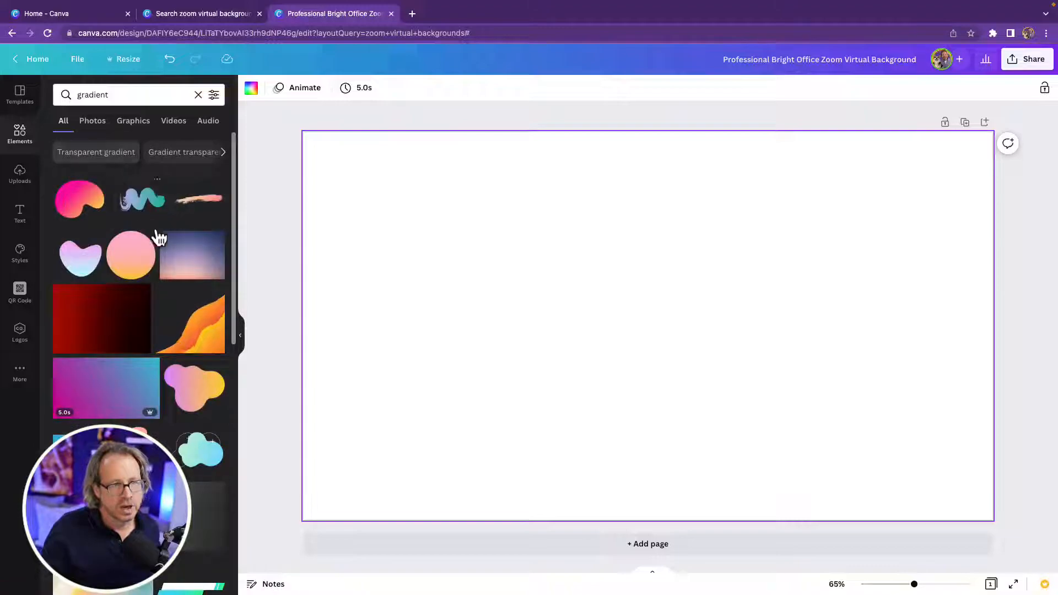
Browse the gradient results and check the details and options of the Gradient Blue Purple background
scroll(144, 351, "down", 5)
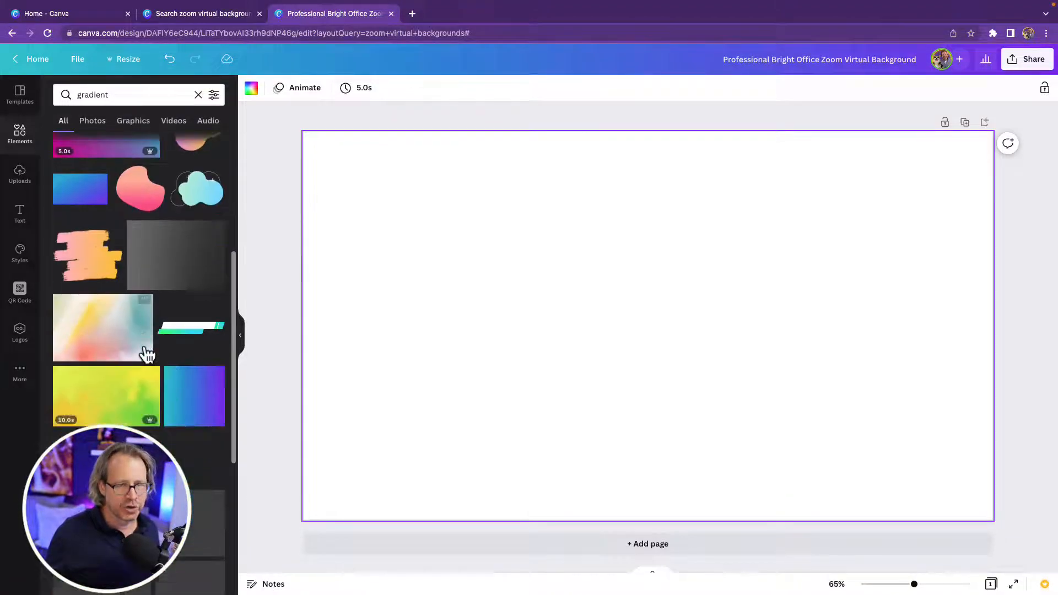
scroll(165, 378, "down", 5)
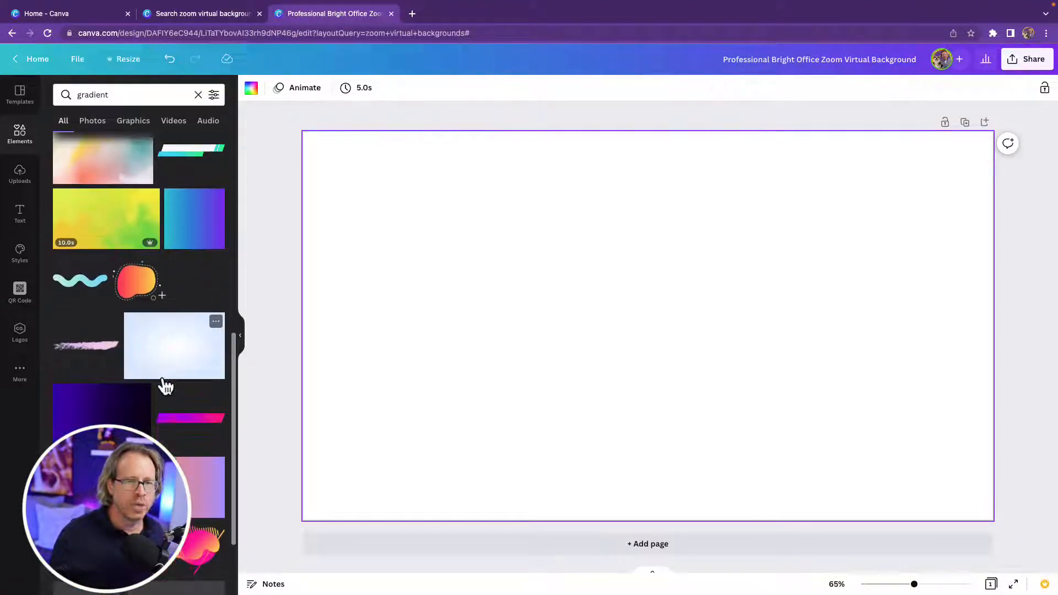
scroll(144, 353, "down", 4)
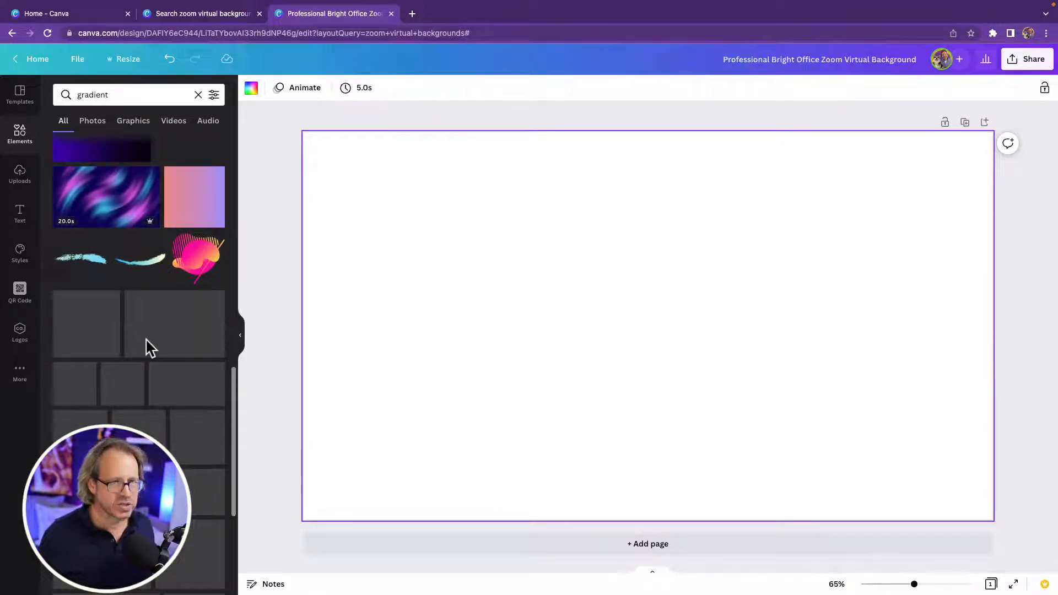
scroll(149, 349, "down", 3)
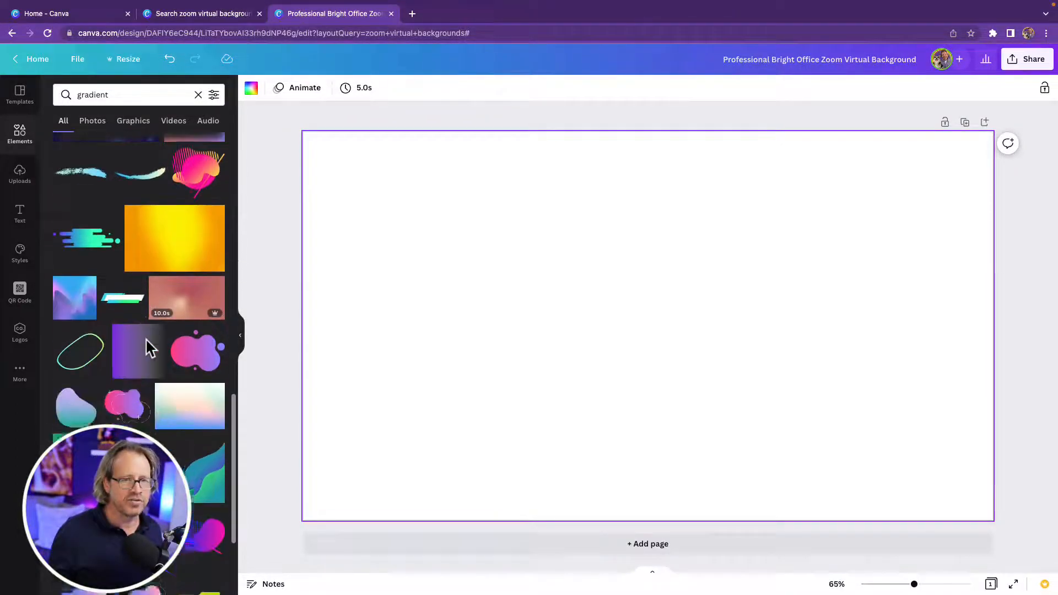
scroll(147, 348, "down", 3)
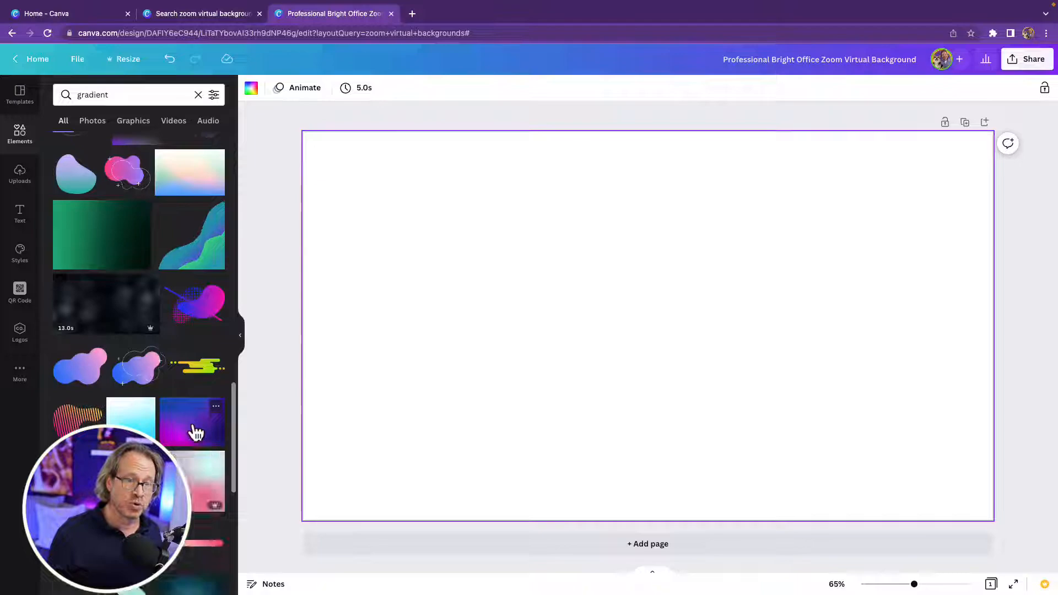
left_click(215, 408)
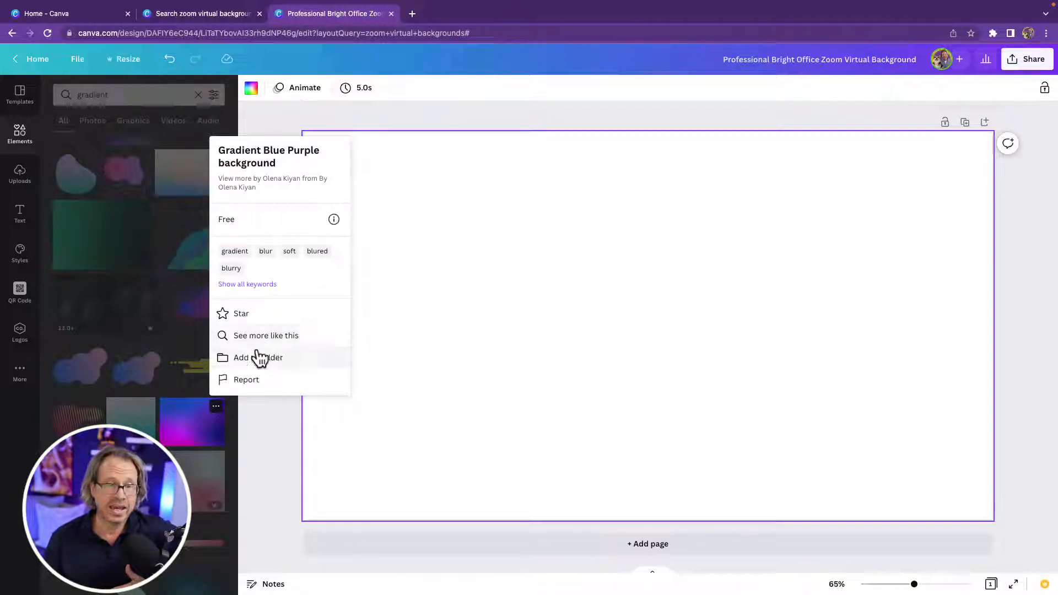
left_click(180, 425)
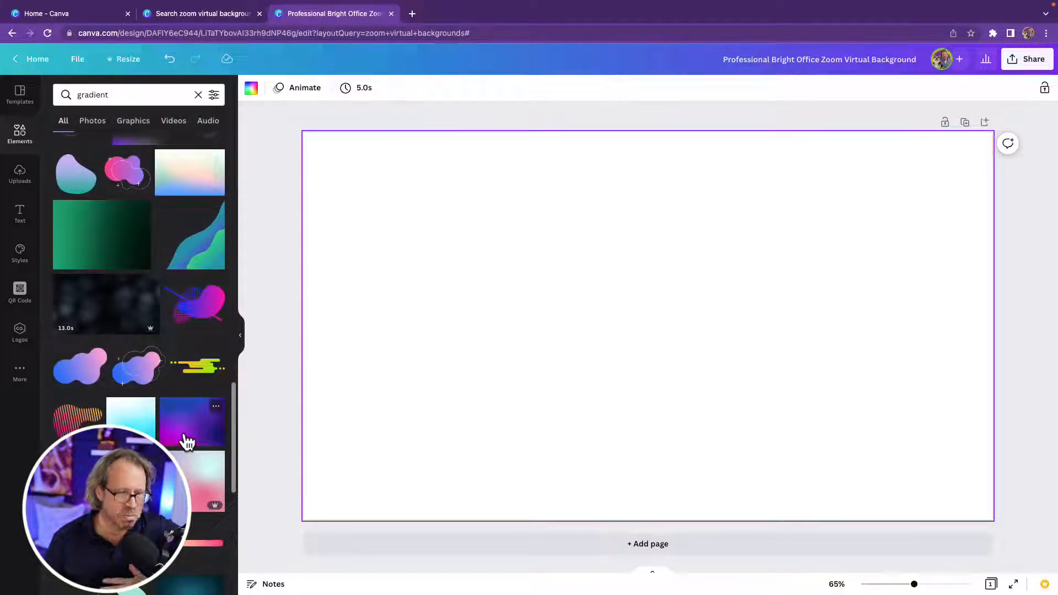
Set the Gradient Blue Purple image as the page background and flip it horizontally
left_click_drag(186, 437, 325, 163)
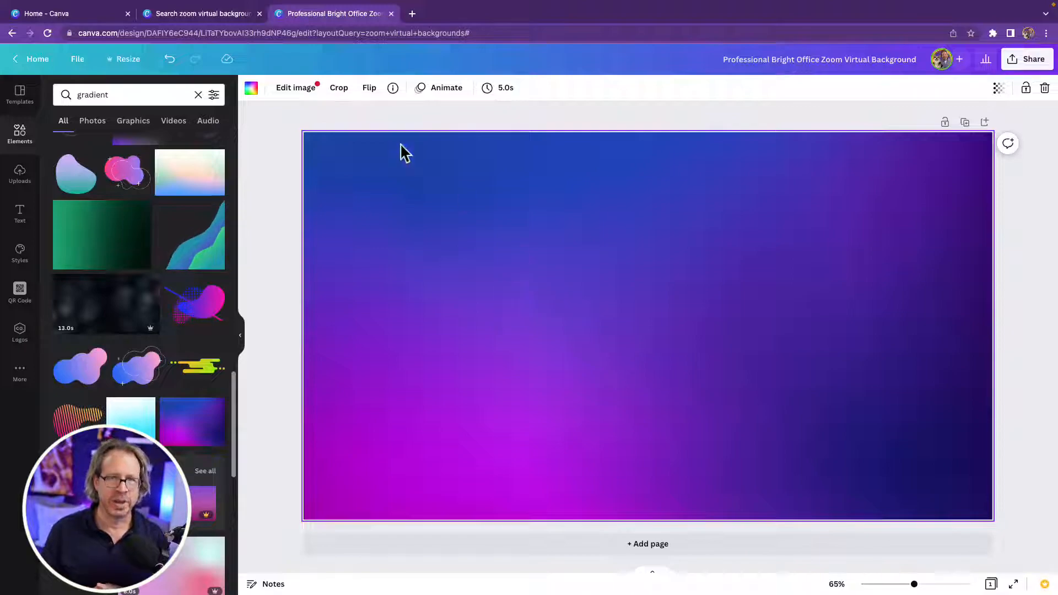
left_click(369, 87)
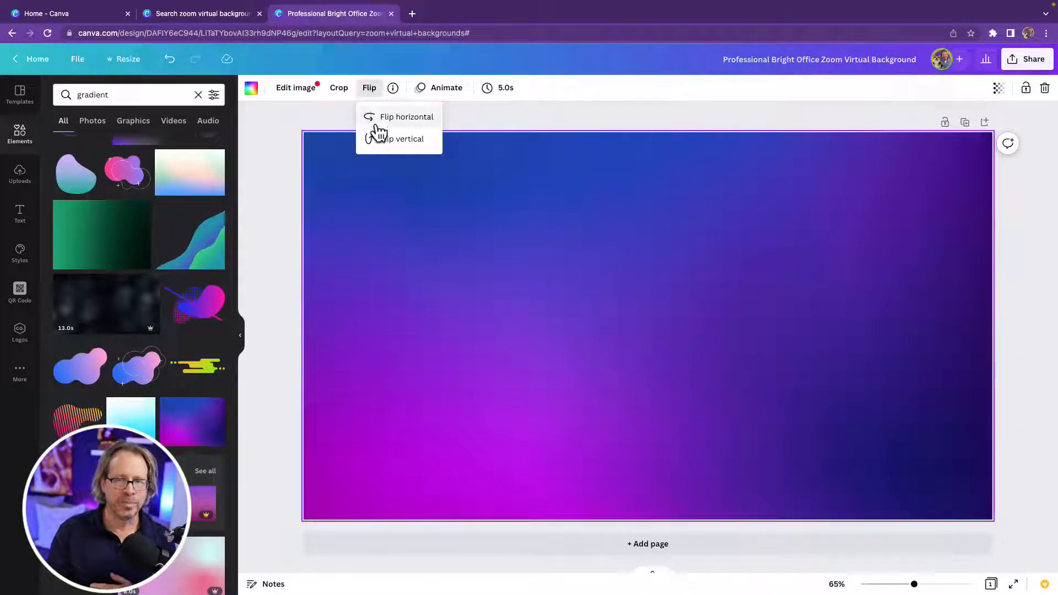
left_click(379, 118)
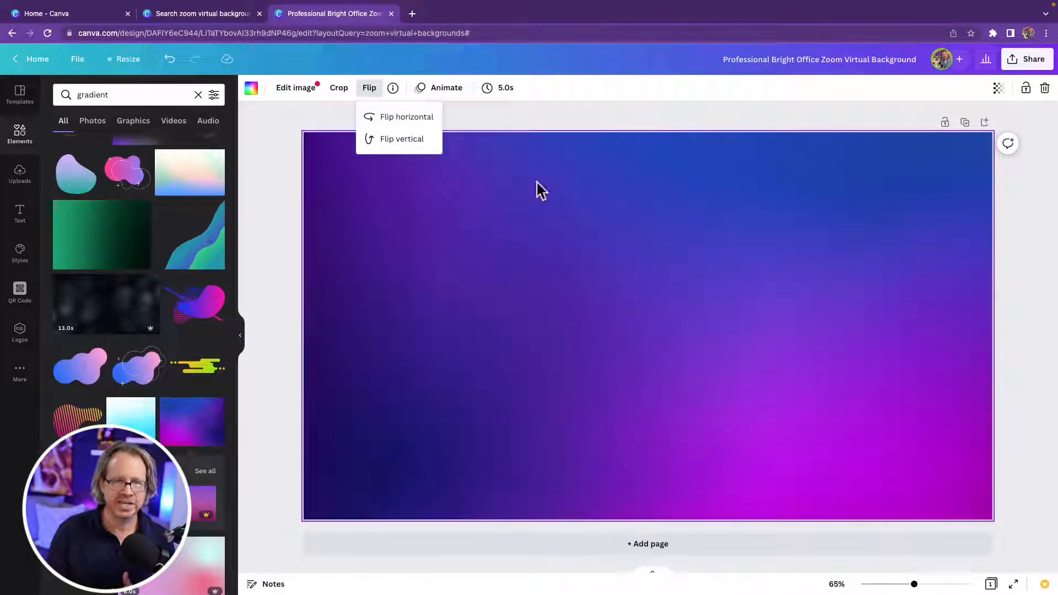
left_click(495, 100)
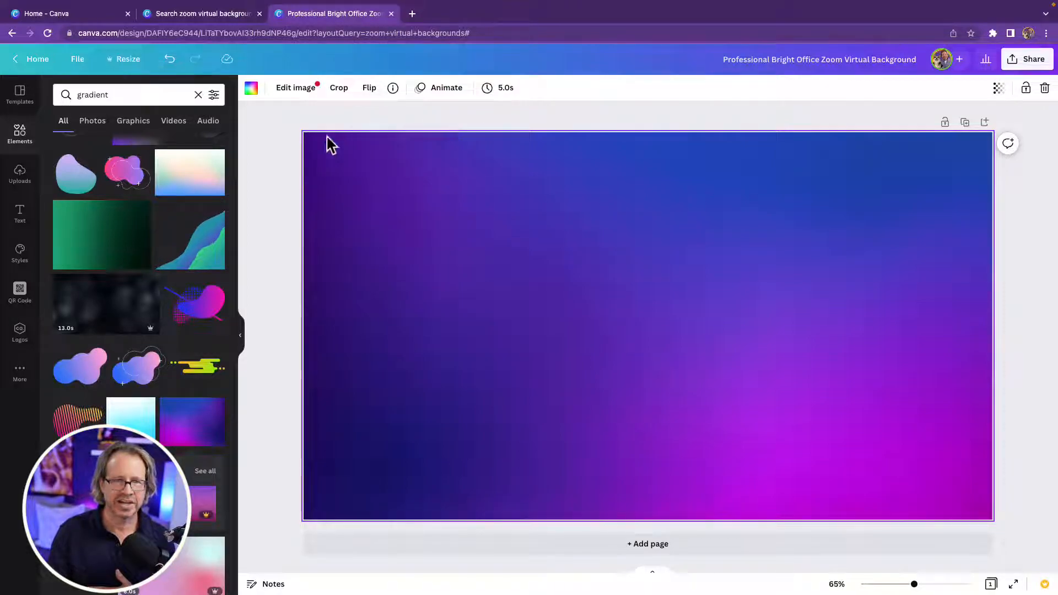
Set the gradient background image's brightness to 13, dismissing the Background Remover tip
left_click(295, 90)
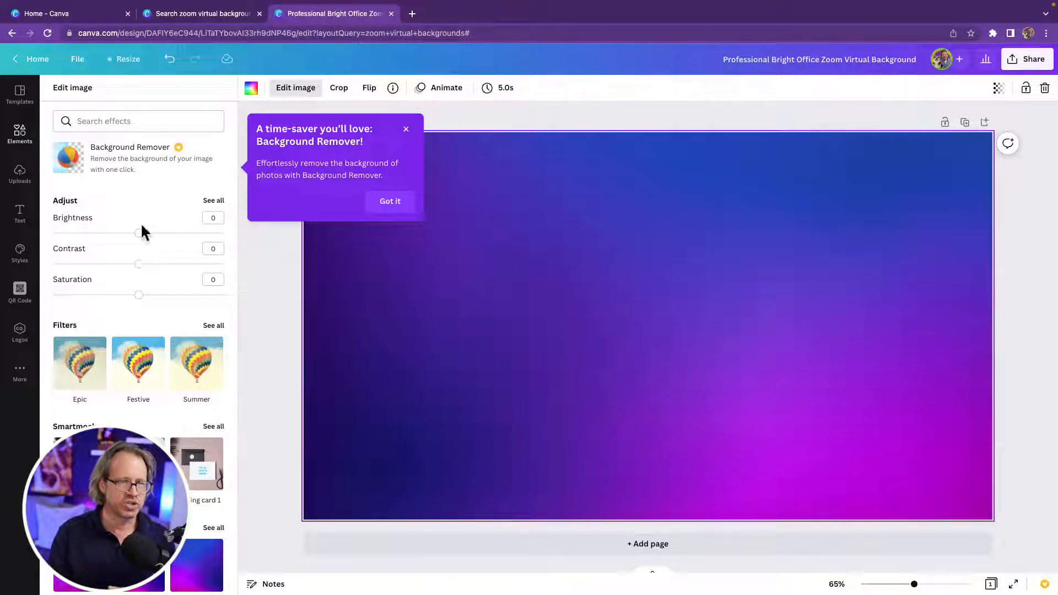
left_click(406, 129)
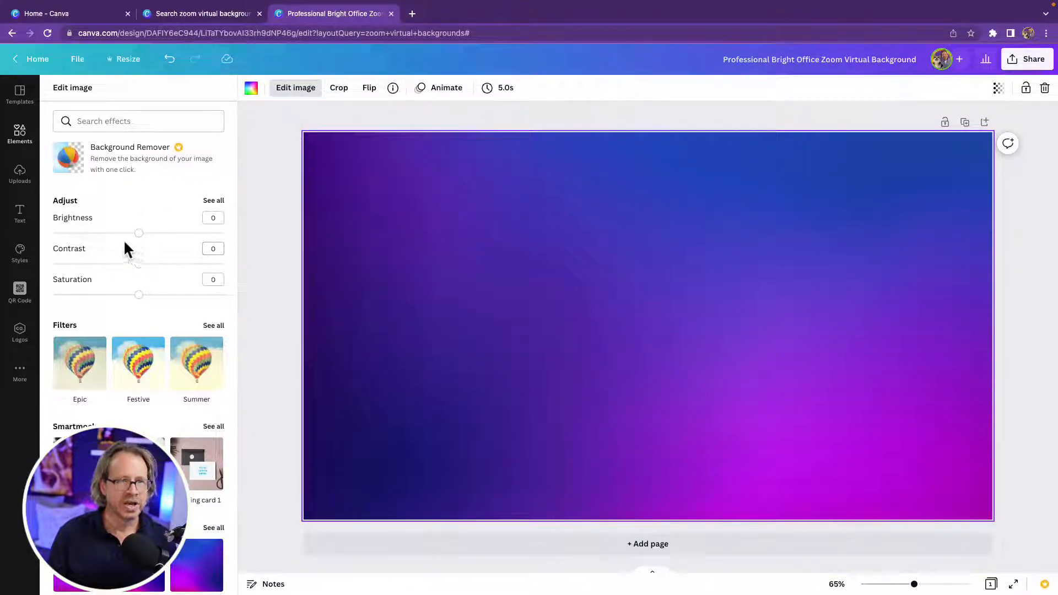
mouse_move(139, 234)
left_mouse_down()
mouse_move(170, 230)
mouse_move(150, 234)
left_mouse_up()
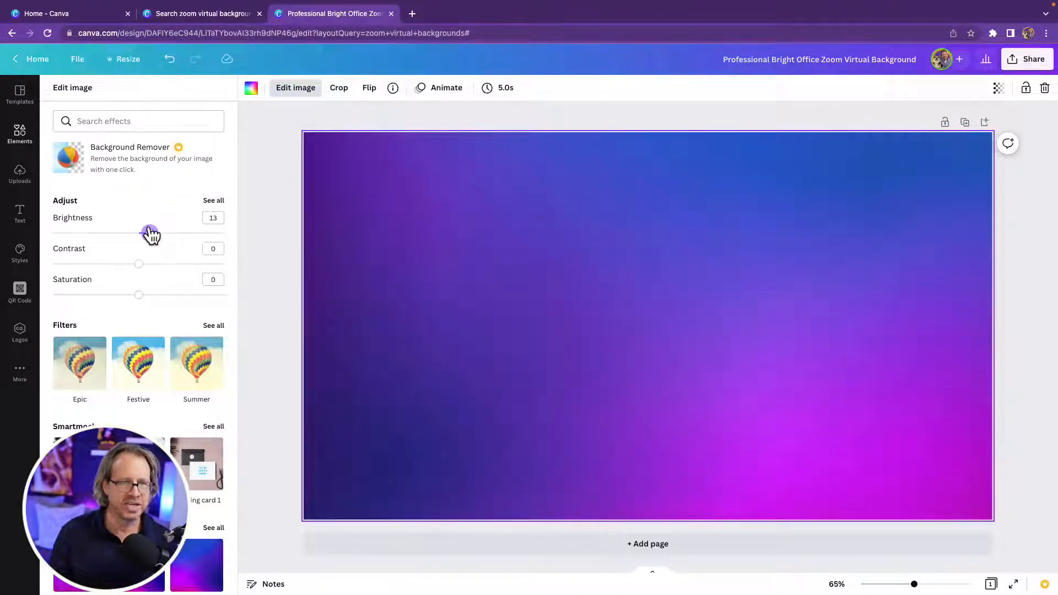
Look through the filters, Smartmockups, Photogenic and suggested effects available for the background image
scroll(157, 335, "down", 2)
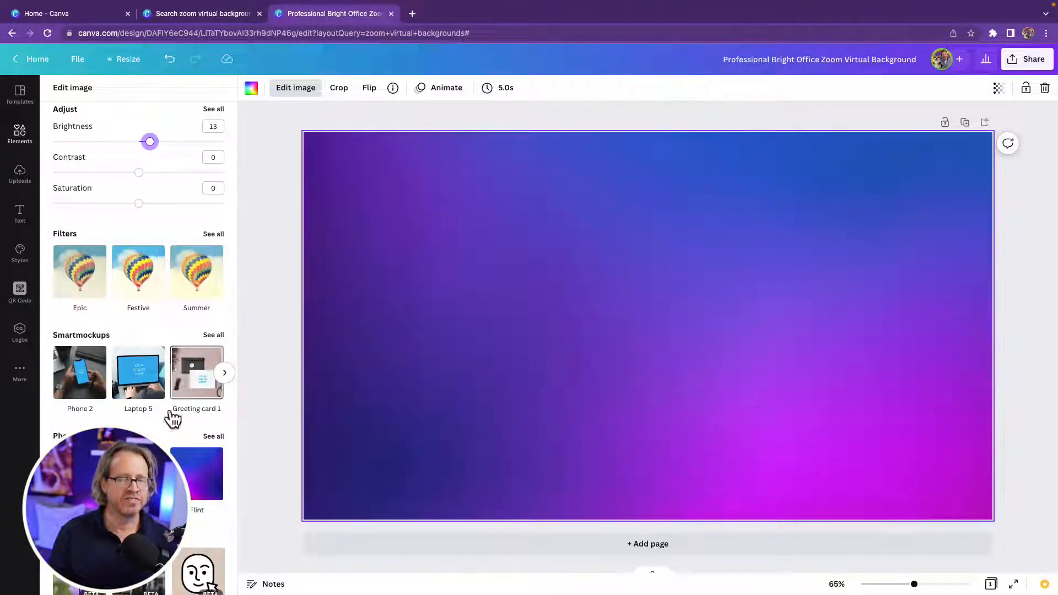
scroll(210, 353, "down", 3)
scroll(138, 341, "down", 3)
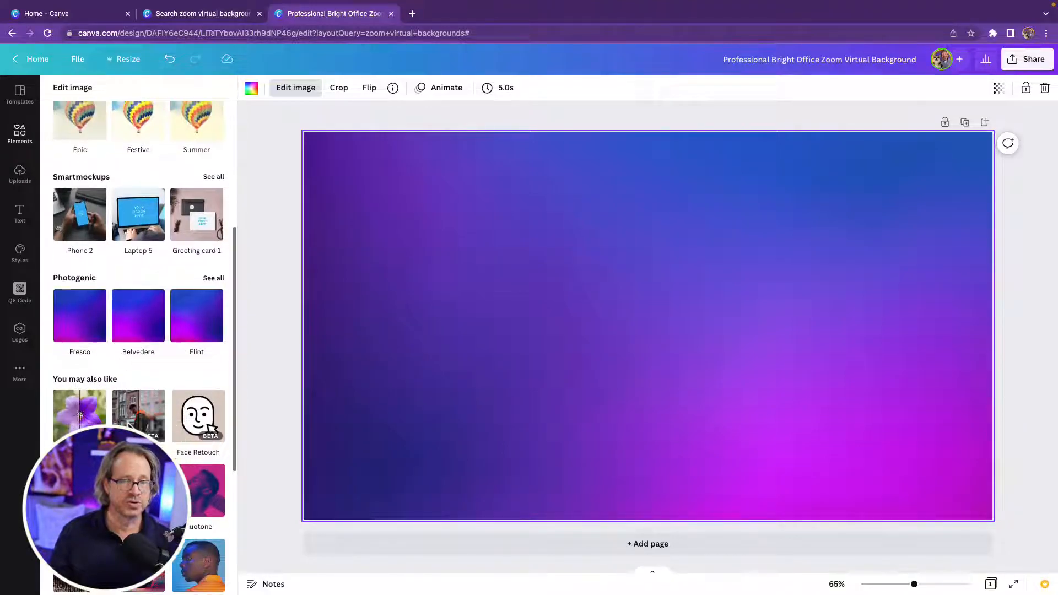
scroll(91, 220, "up", 8)
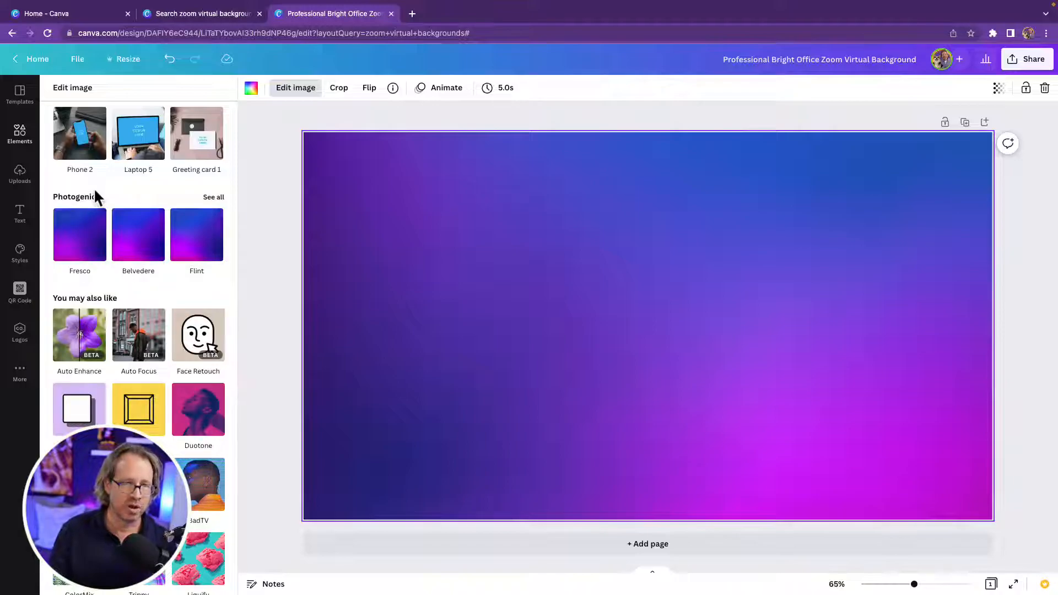
View the background colour palettes and the image's crop mode, leaving without cropping
left_click(250, 88)
left_click(253, 90)
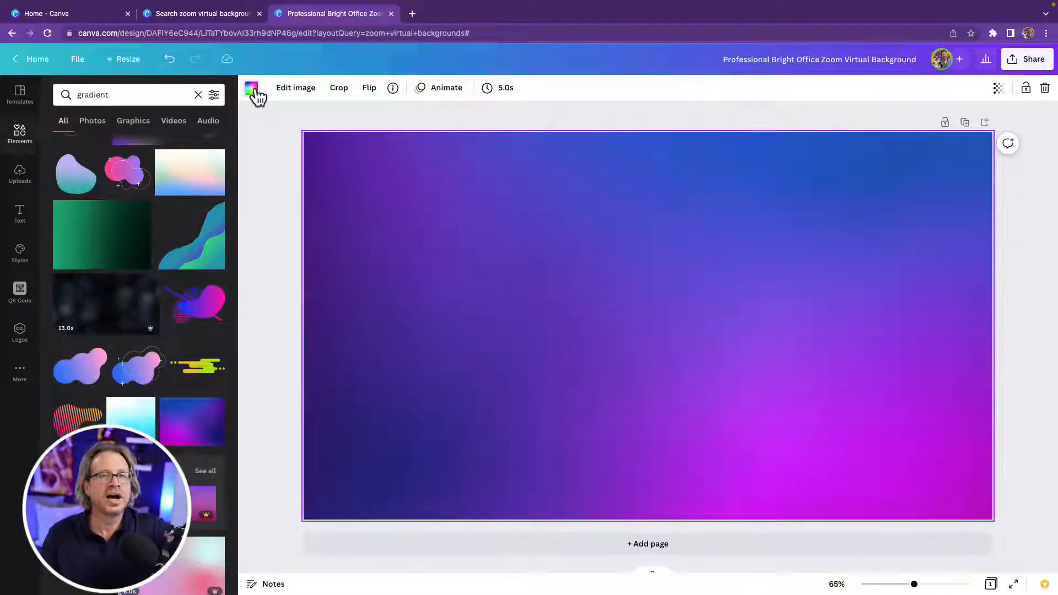
left_click(254, 90)
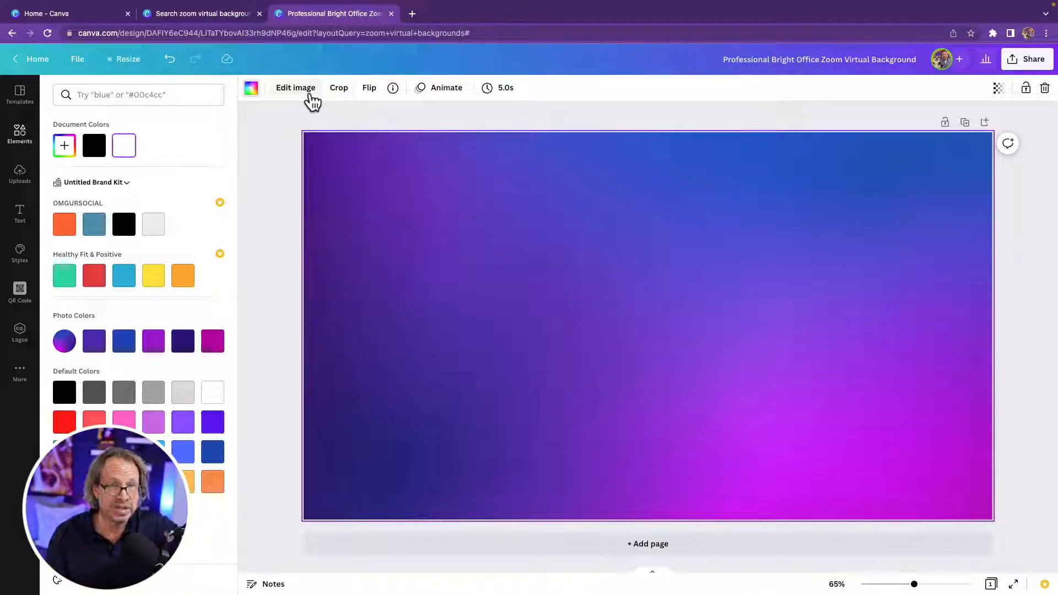
left_click(341, 93)
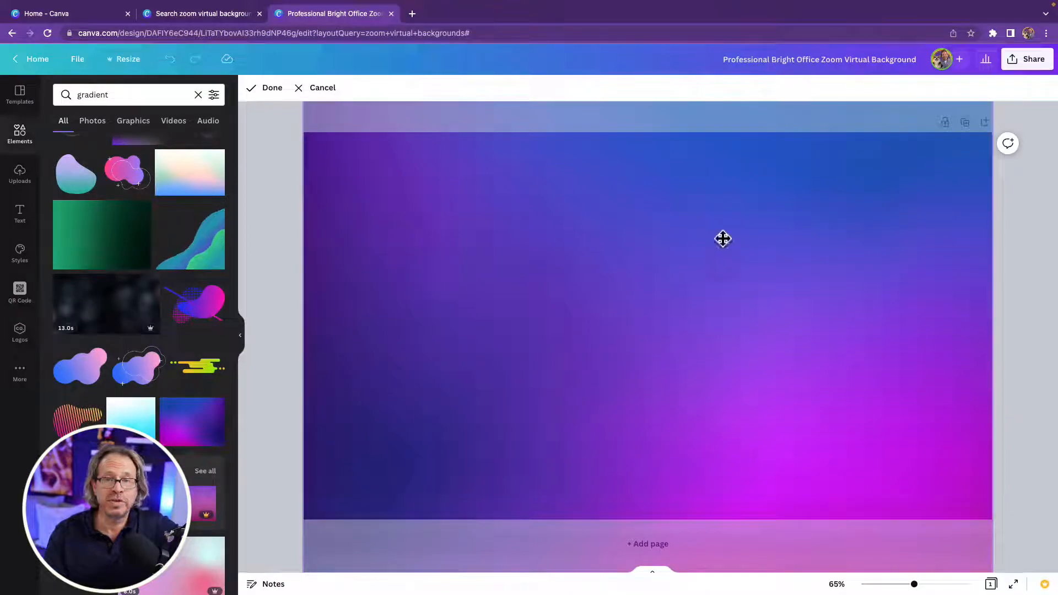
left_click(316, 88)
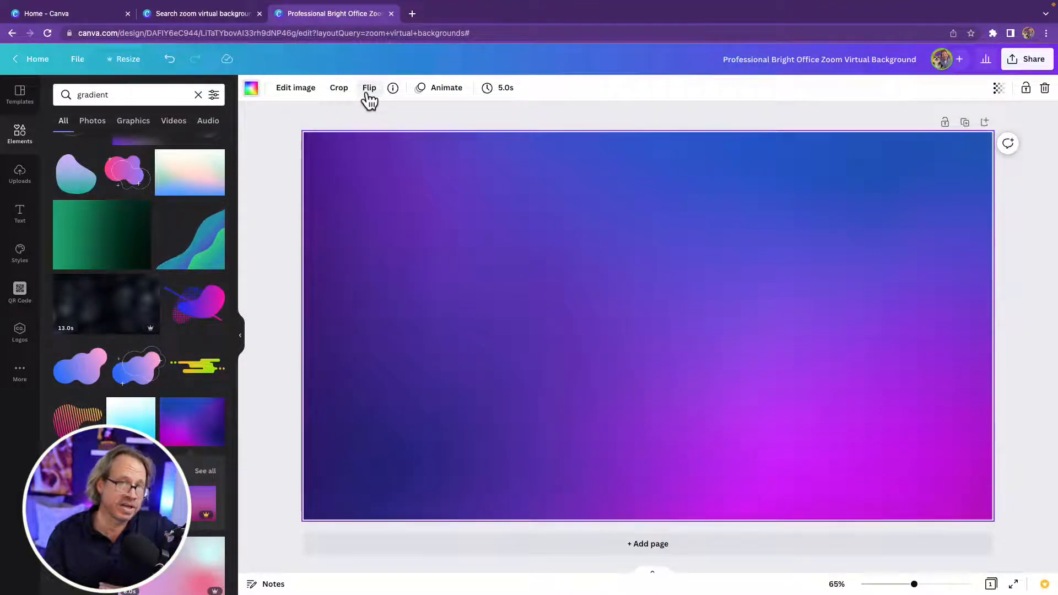
Try the Sleek page animation and remove it, and view the transparency setting of the background image
left_click(455, 99)
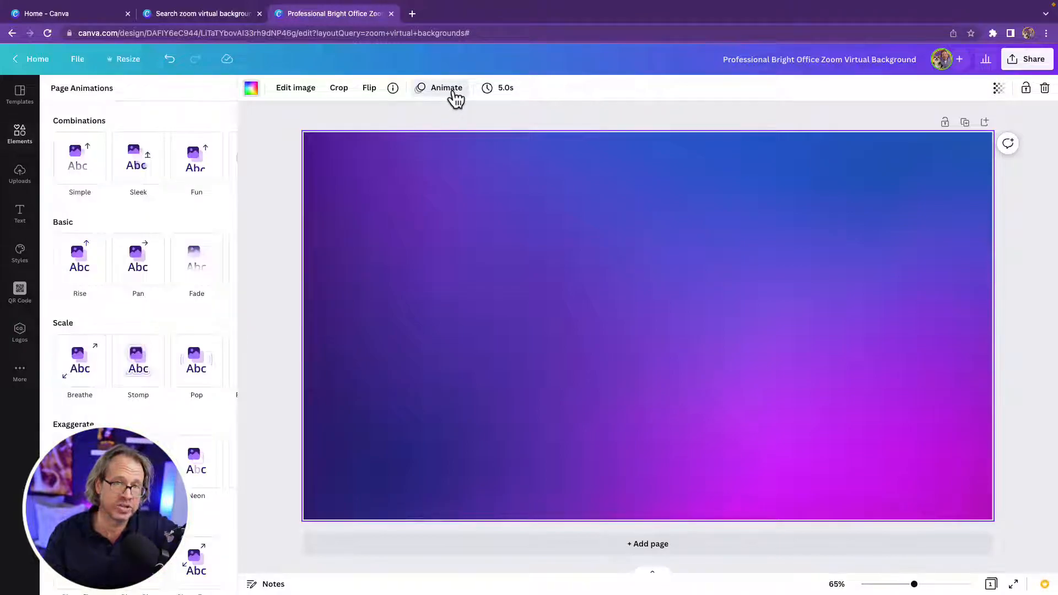
left_click(143, 178)
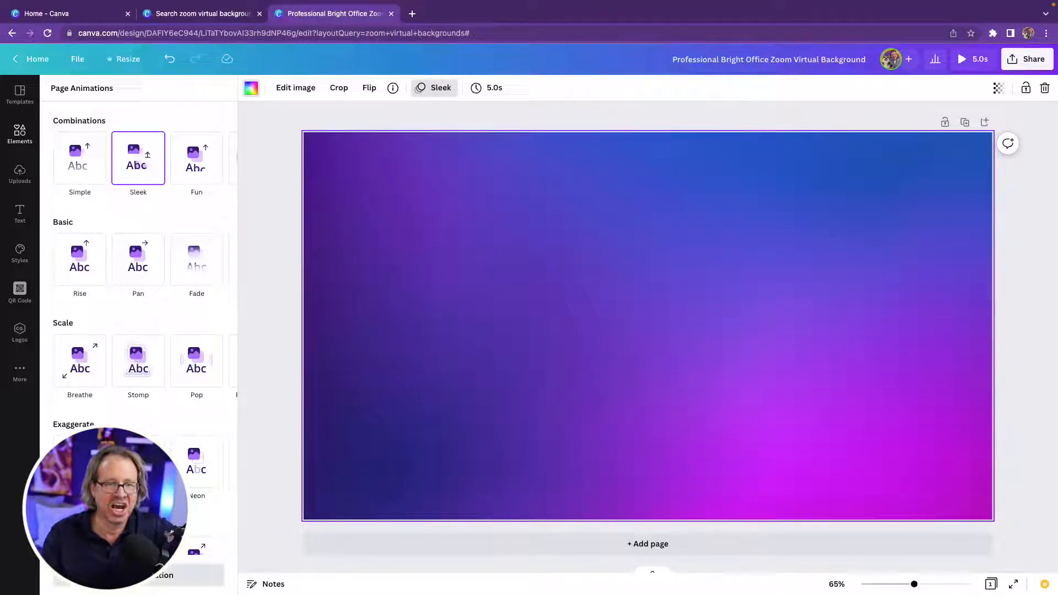
left_click(139, 576)
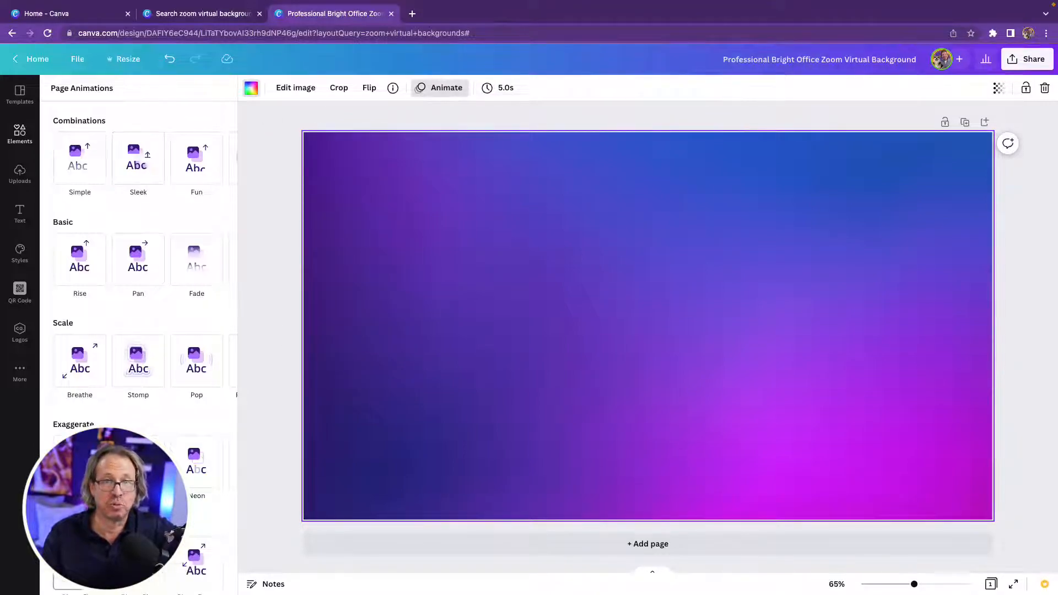
left_click(999, 90)
mouse_move(995, 133)
left_mouse_down()
mouse_move(912, 134)
mouse_move(1008, 140)
left_mouse_up()
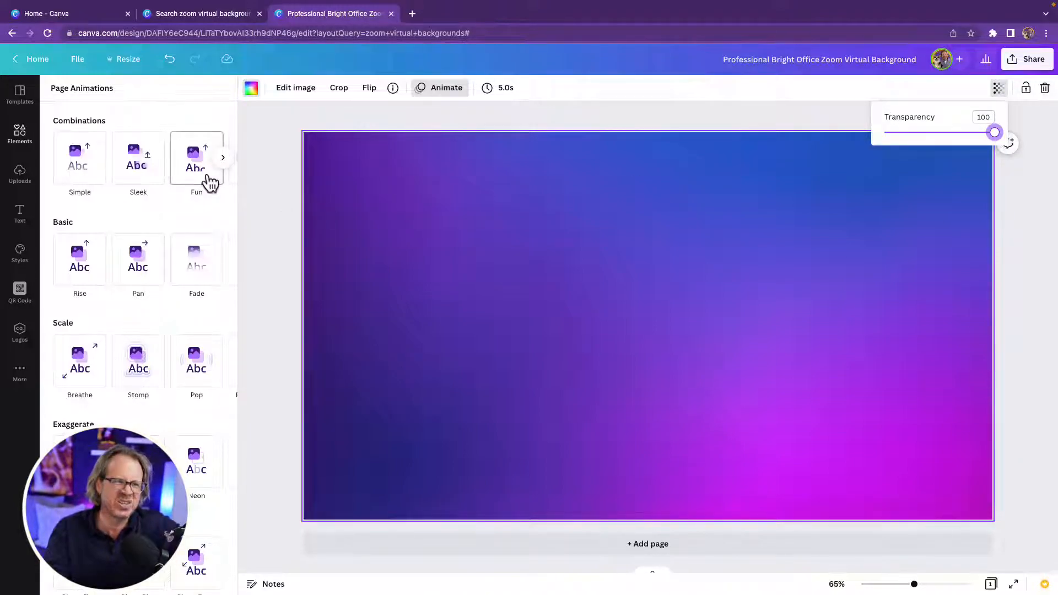
left_click(18, 139)
left_click(19, 174)
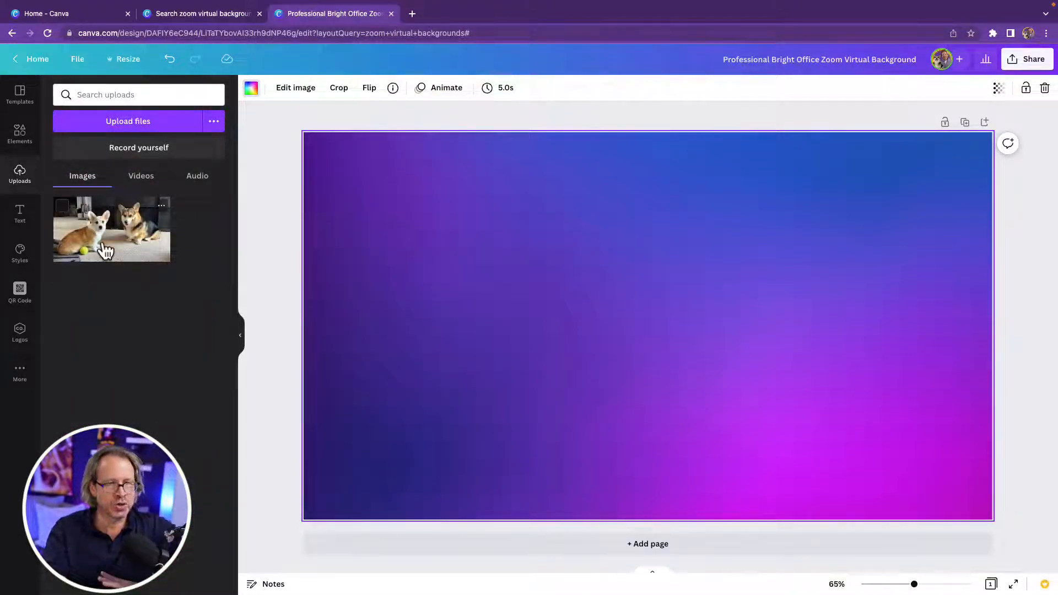
left_click(97, 130)
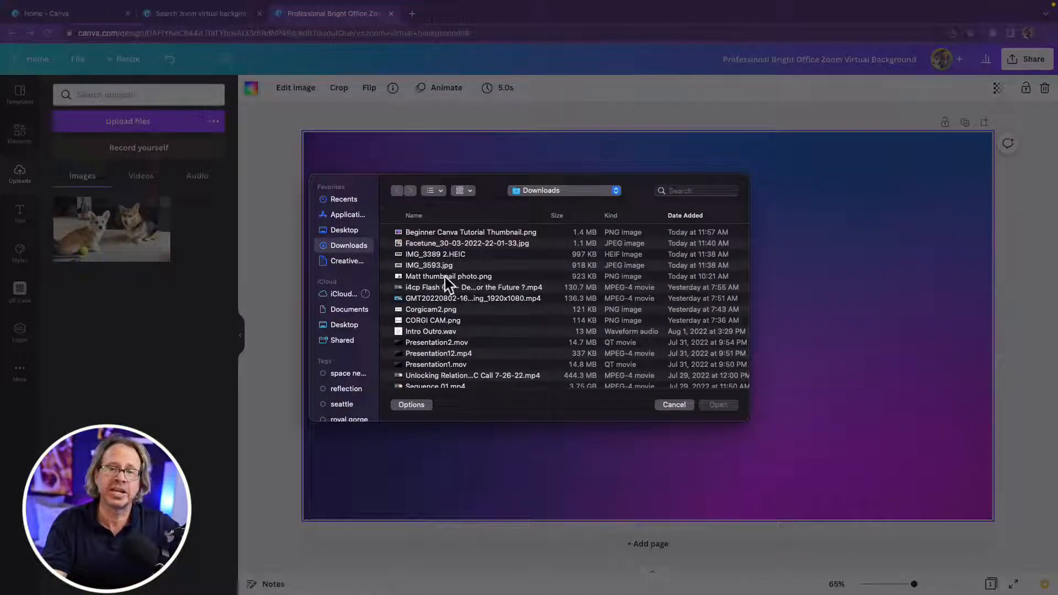
left_click(435, 255)
double_click(431, 266)
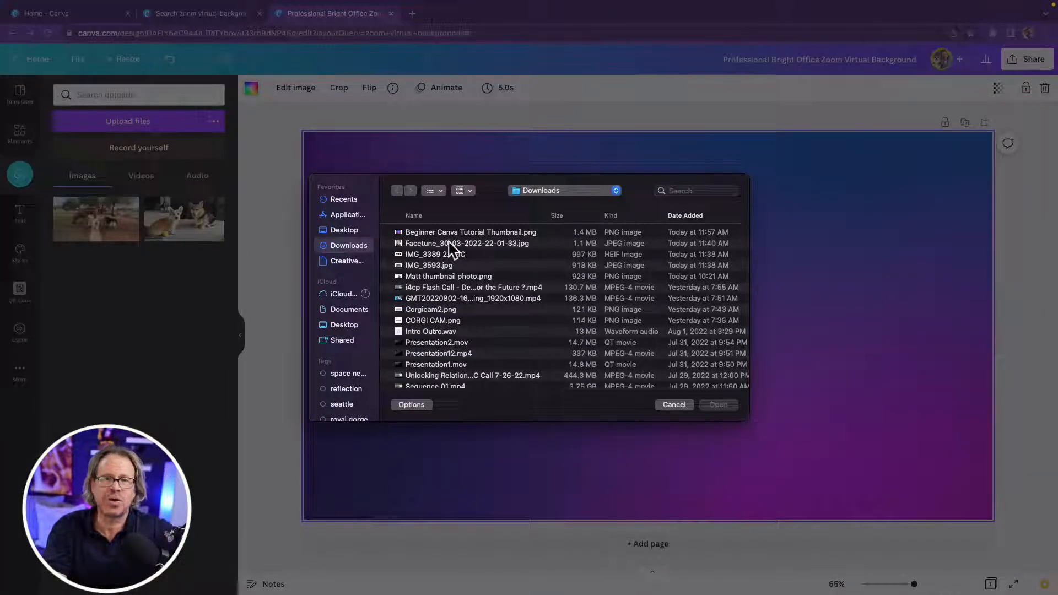
double_click(460, 244)
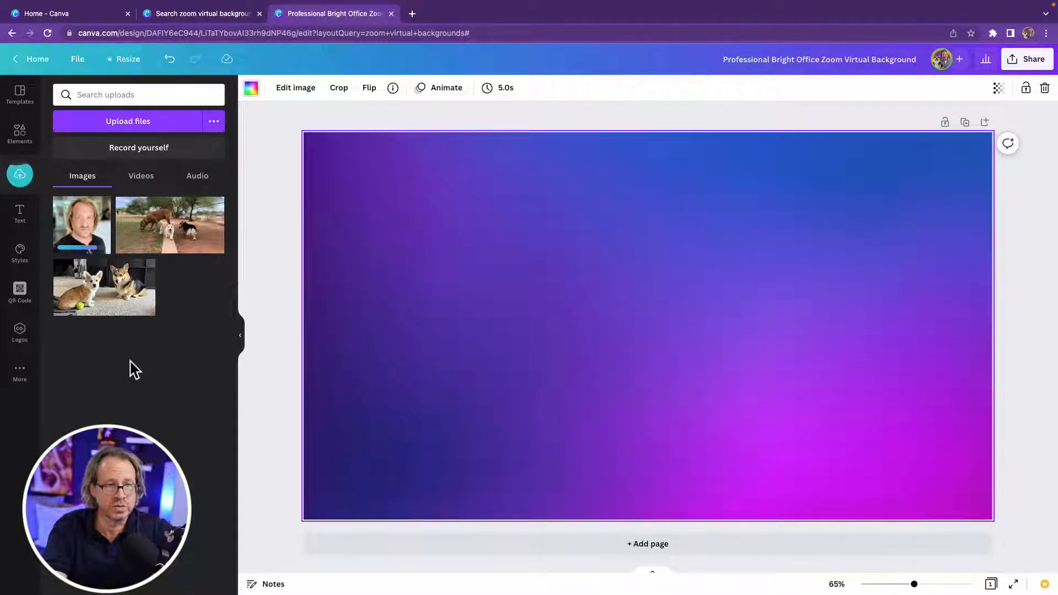
Place the uploaded photo of the two corgis on the page and remove its background with Background Remover
left_click_drag(104, 286, 421, 226)
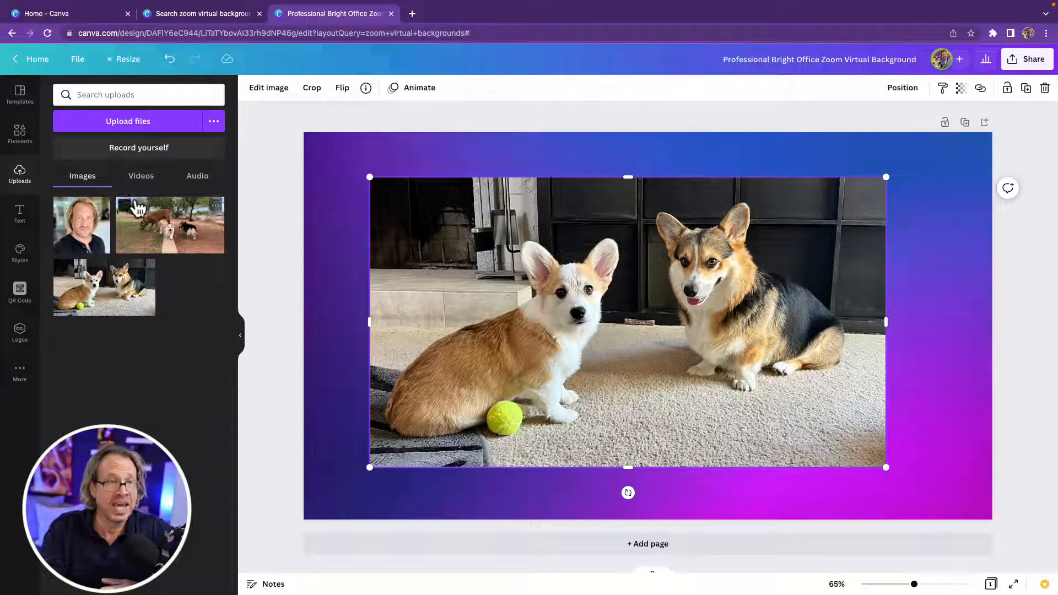
left_click(269, 90)
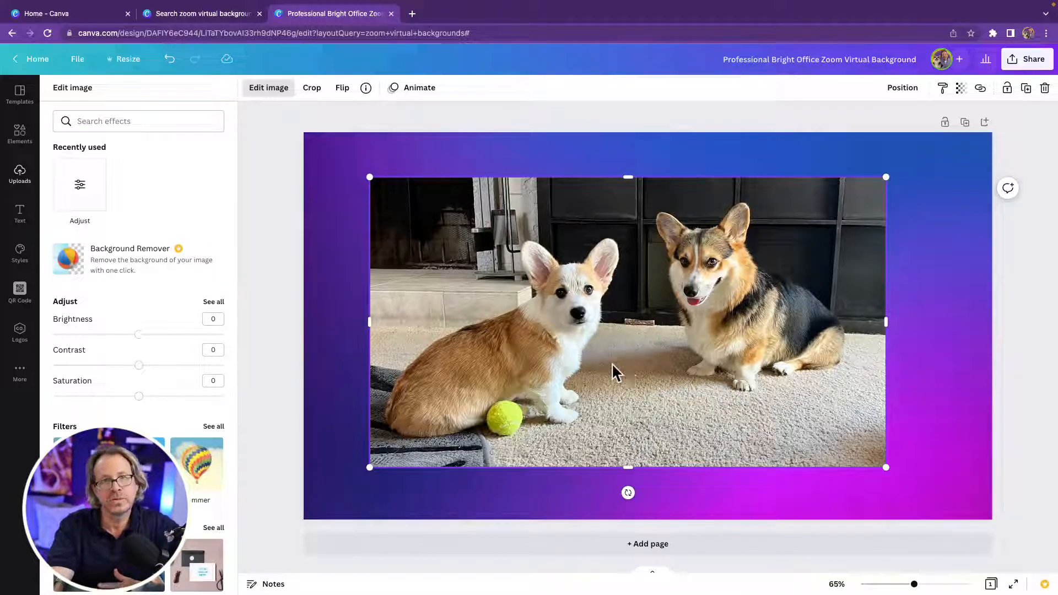
scroll(71, 267, "down", 1)
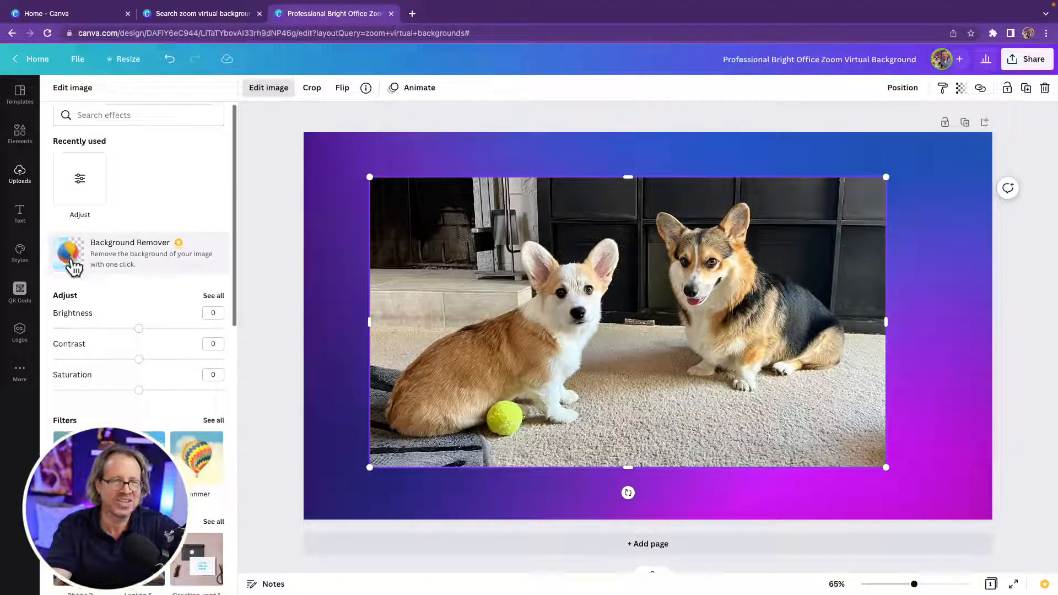
left_click(72, 263)
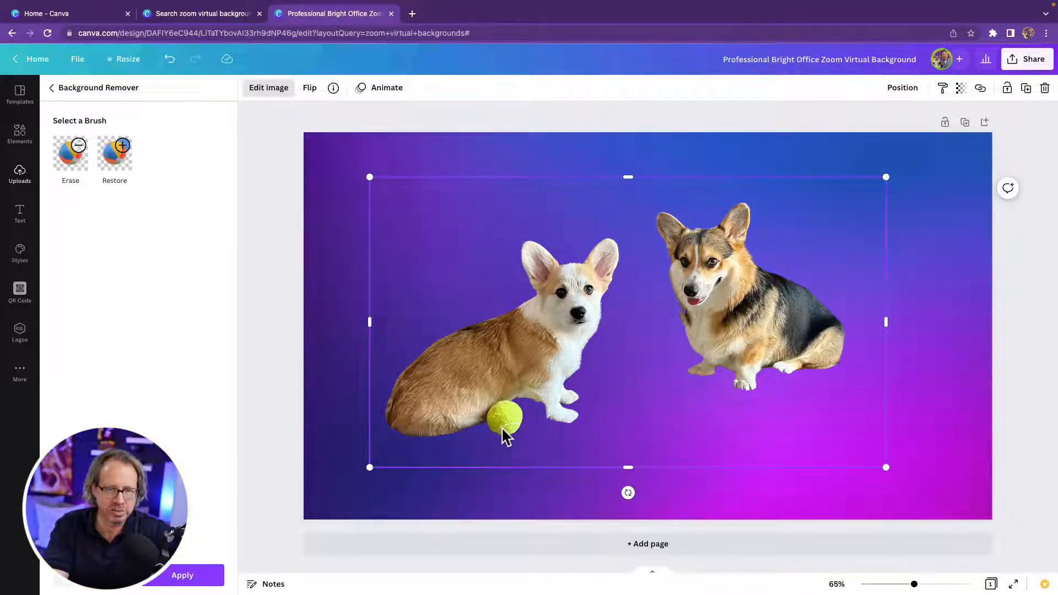
Try erasing the tennis ball from the corgi cutout with the Erase brush at size 15, and cancel the edit
left_click(71, 154)
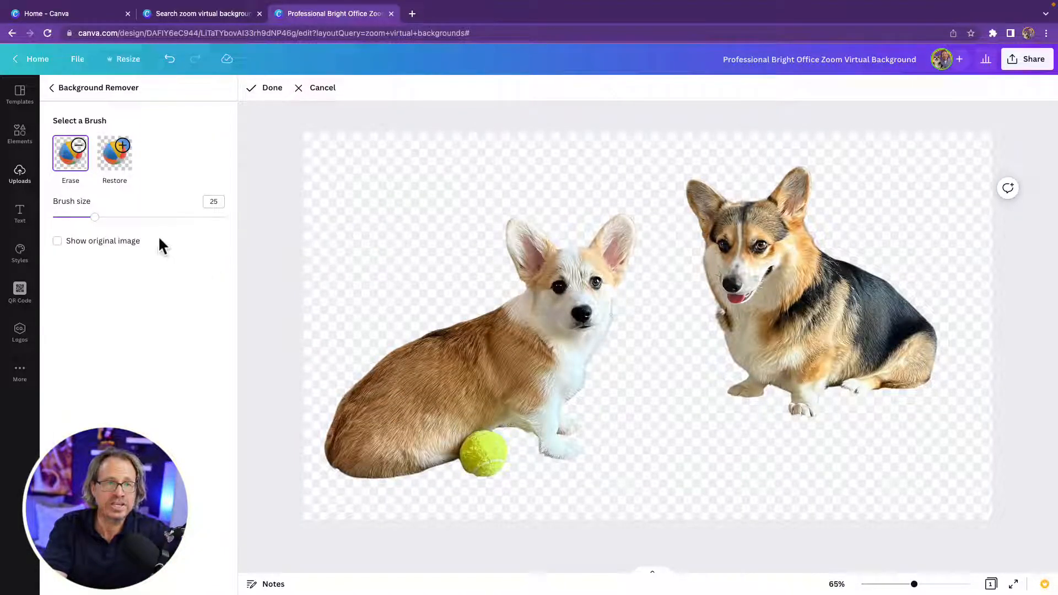
left_click_drag(95, 217, 77, 218)
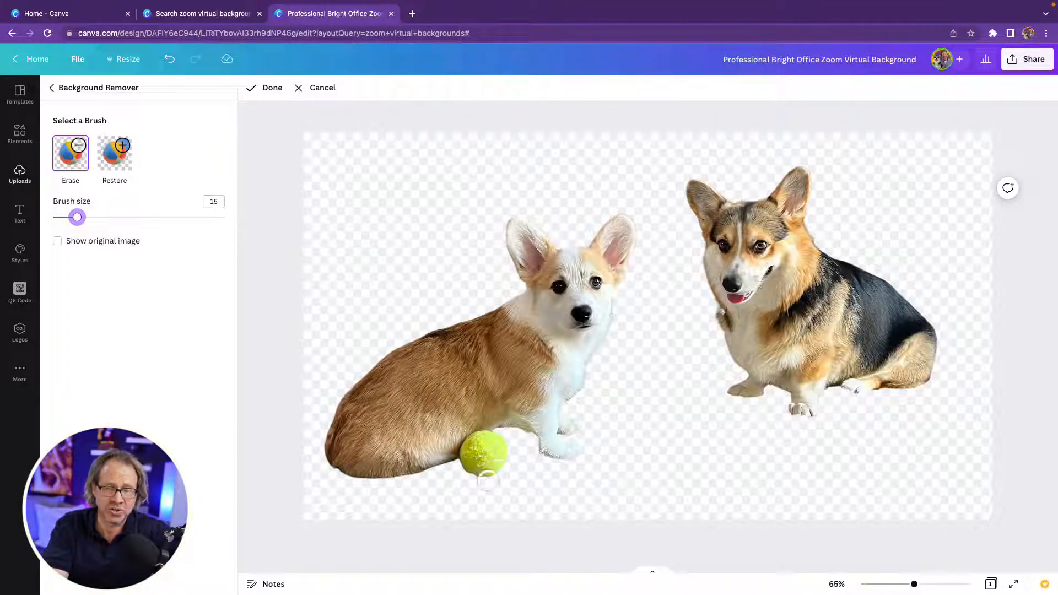
mouse_move(487, 481)
left_mouse_down()
mouse_move(496, 461)
mouse_move(482, 453)
mouse_move(487, 441)
mouse_move(478, 463)
mouse_move(468, 465)
mouse_move(470, 453)
left_mouse_up()
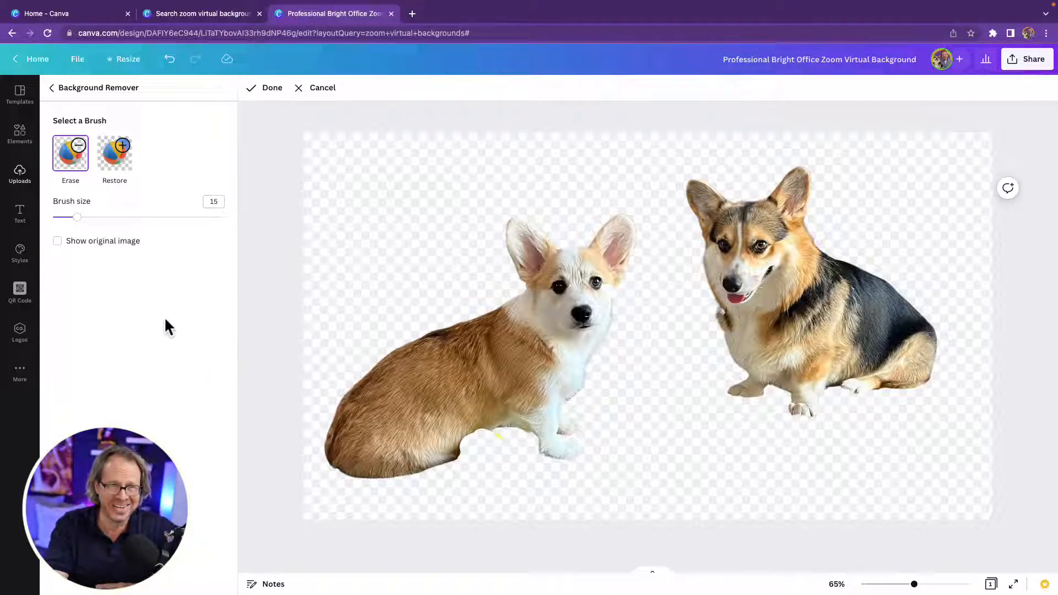
left_click(319, 92)
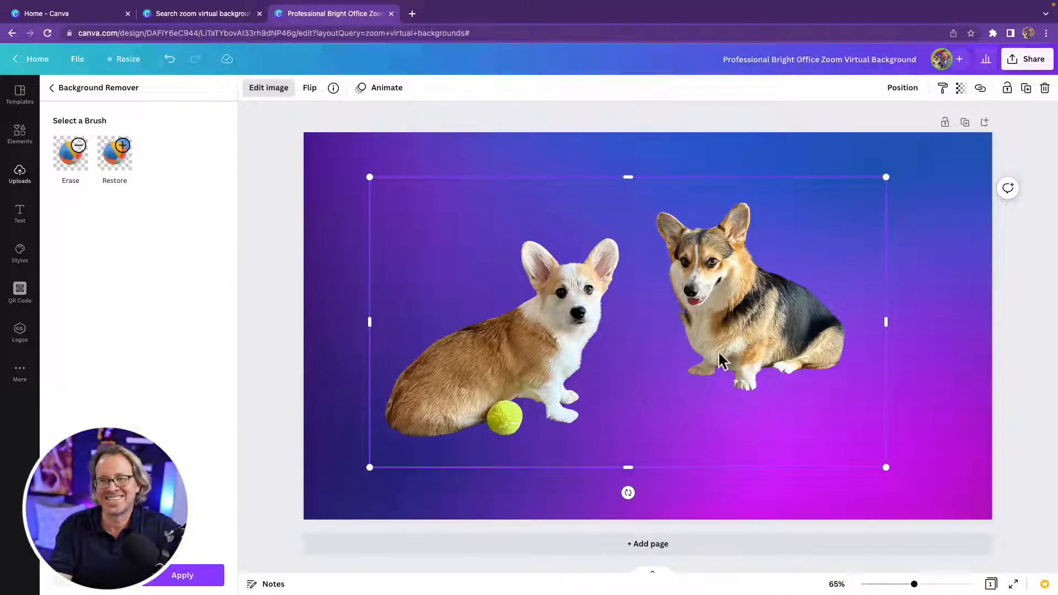
Copy the corgi cutout, crop the original to the puppy with the ball, and paste the copy, allowing clipboard access
right_click(743, 323)
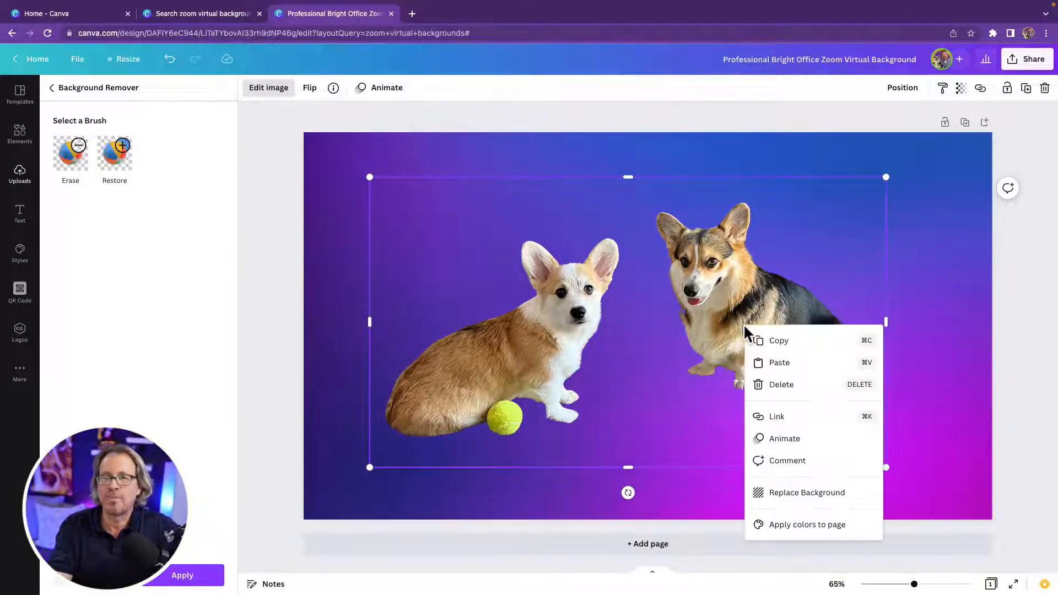
left_click(790, 342)
left_click_drag(885, 322, 628, 329)
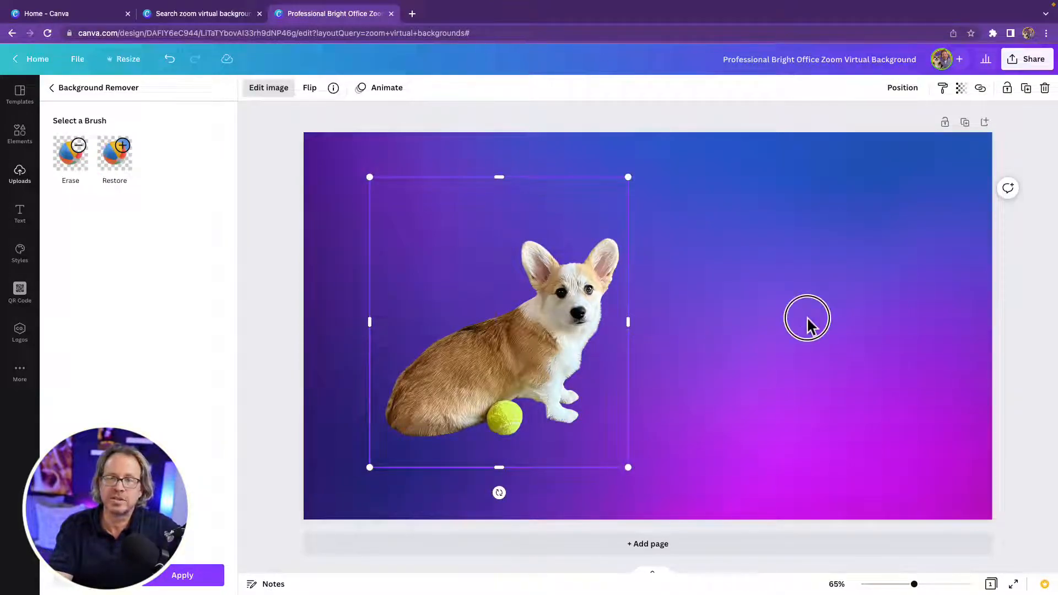
right_click(805, 316)
left_click(835, 356)
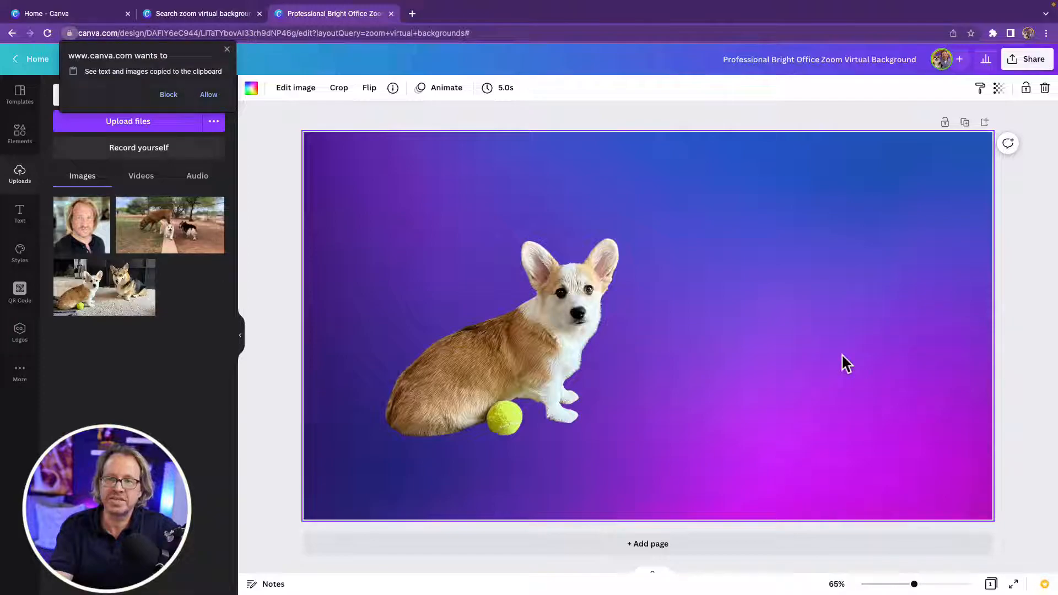
left_click(208, 95)
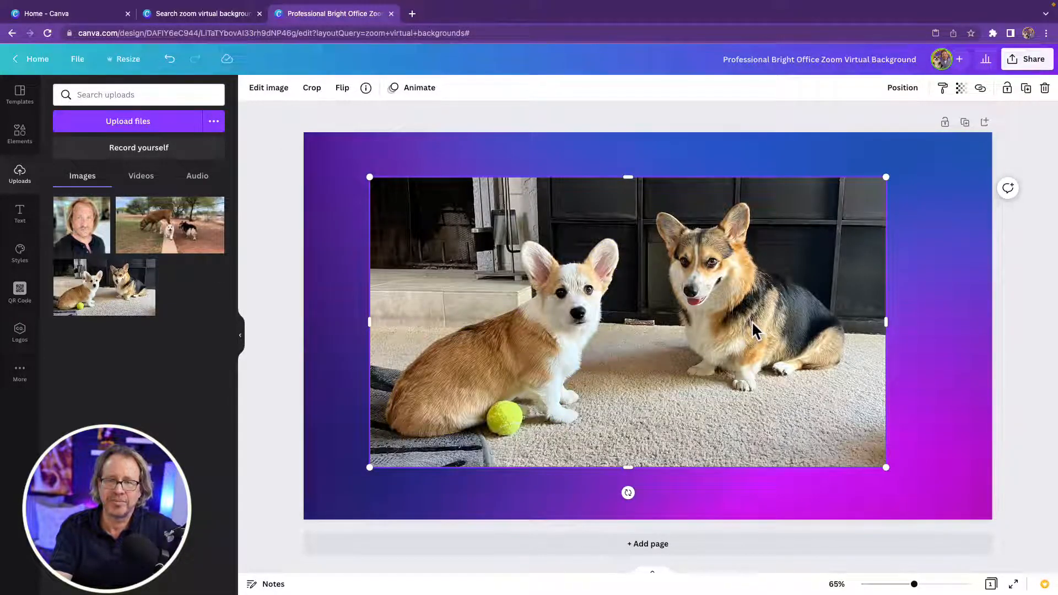
Remove the background from the pasted copy of the corgi photo with BG Remover
left_click(249, 89)
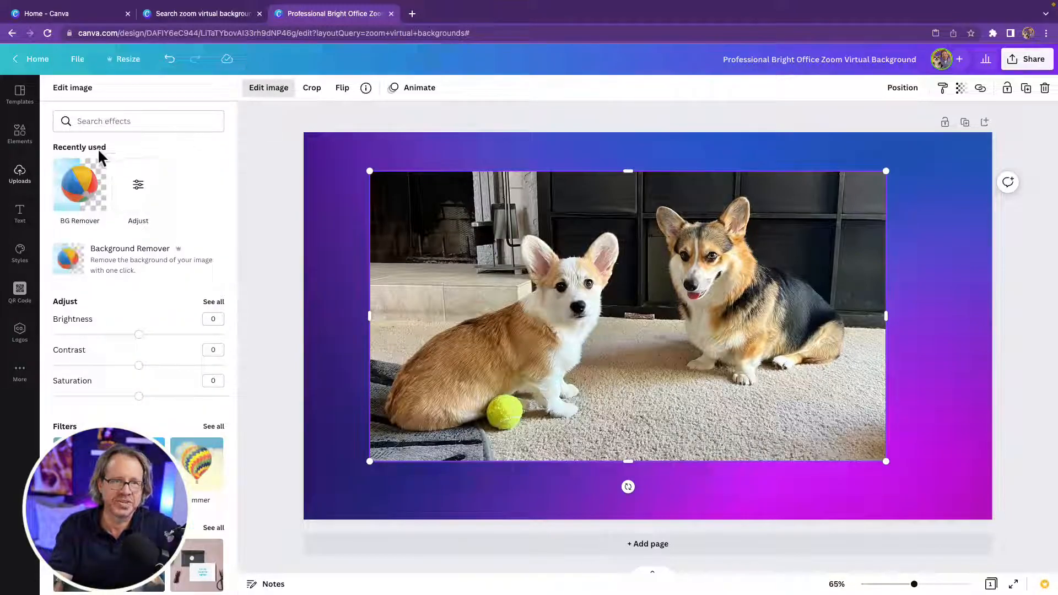
right_click(86, 189)
key("Escape")
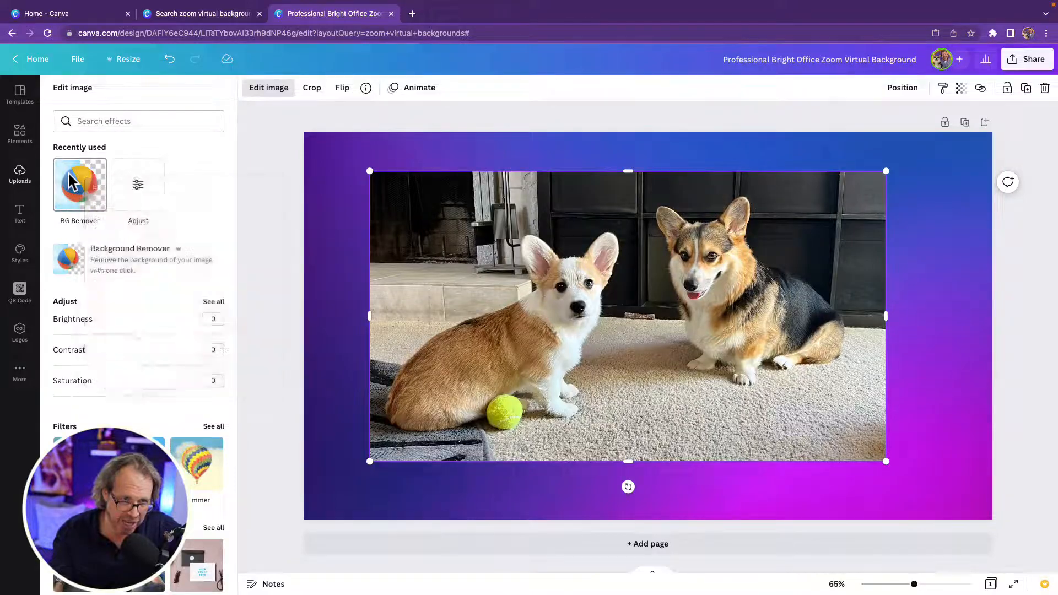
left_click(72, 182)
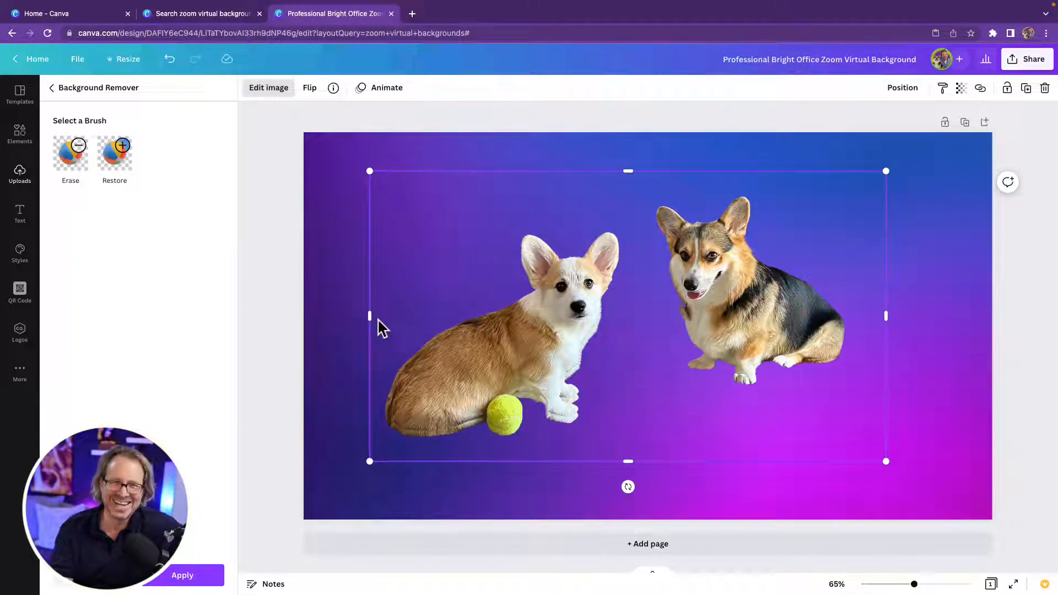
Crop the pasted copy tightly to the black-and-tan corgi, scale it down slightly and move it to the page's lower-right corner
left_click_drag(367, 323, 644, 304)
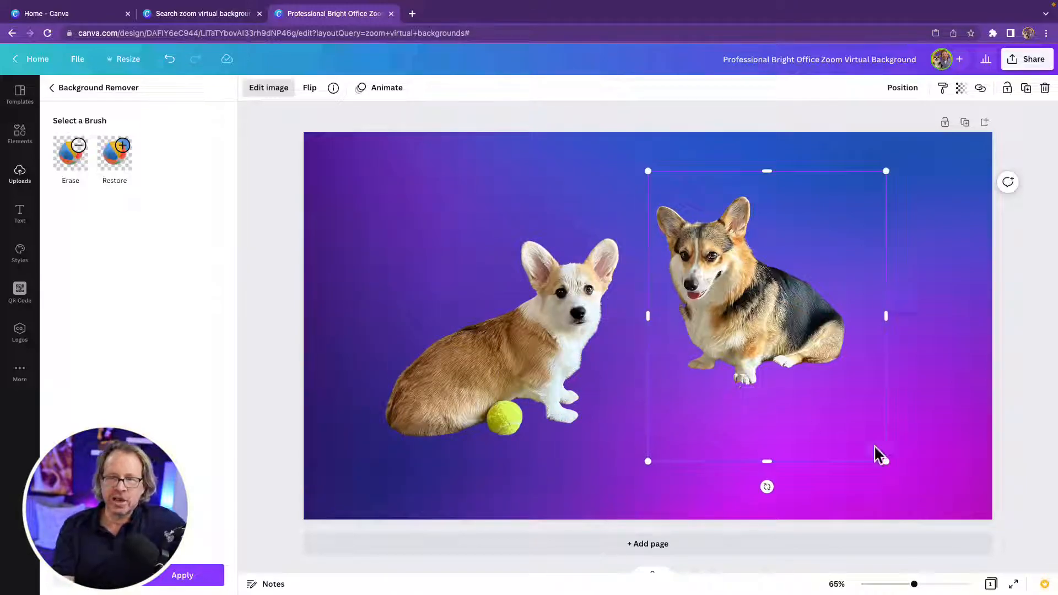
mouse_move(887, 463)
left_mouse_down()
mouse_move(864, 402)
mouse_move(877, 449)
left_mouse_up()
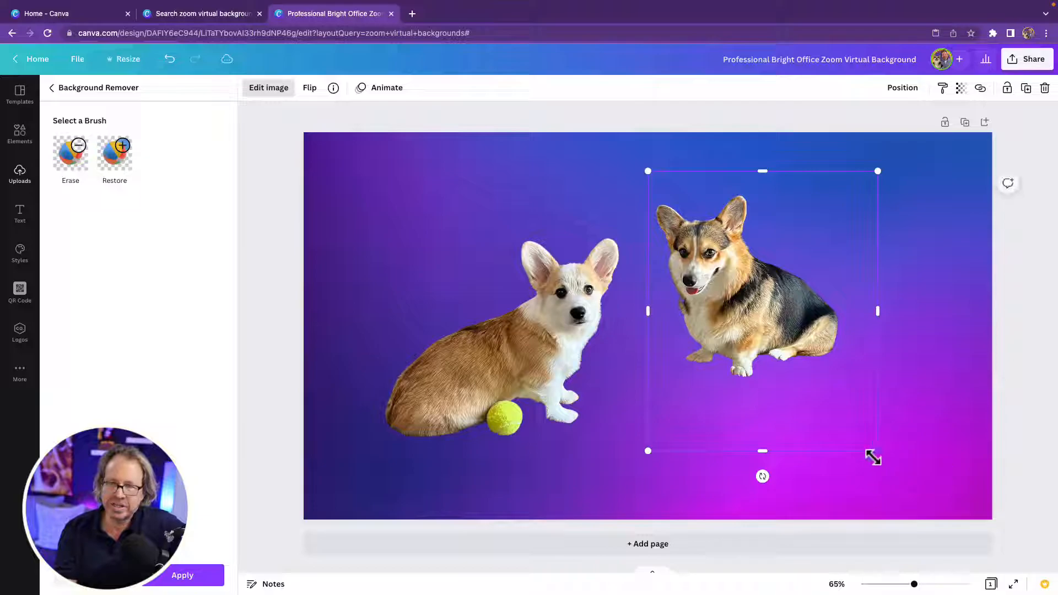
left_click_drag(762, 452, 763, 386)
left_click_drag(881, 279, 854, 279)
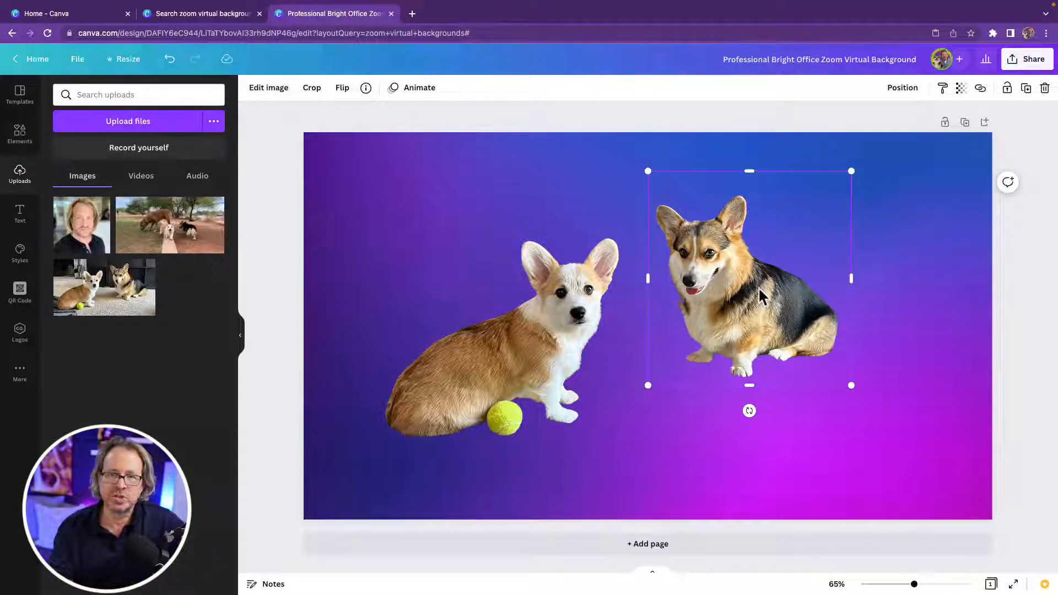
left_click_drag(746, 288, 876, 417)
Shrink the puppy image and move it into the page's lower-left corner
right_click(557, 347)
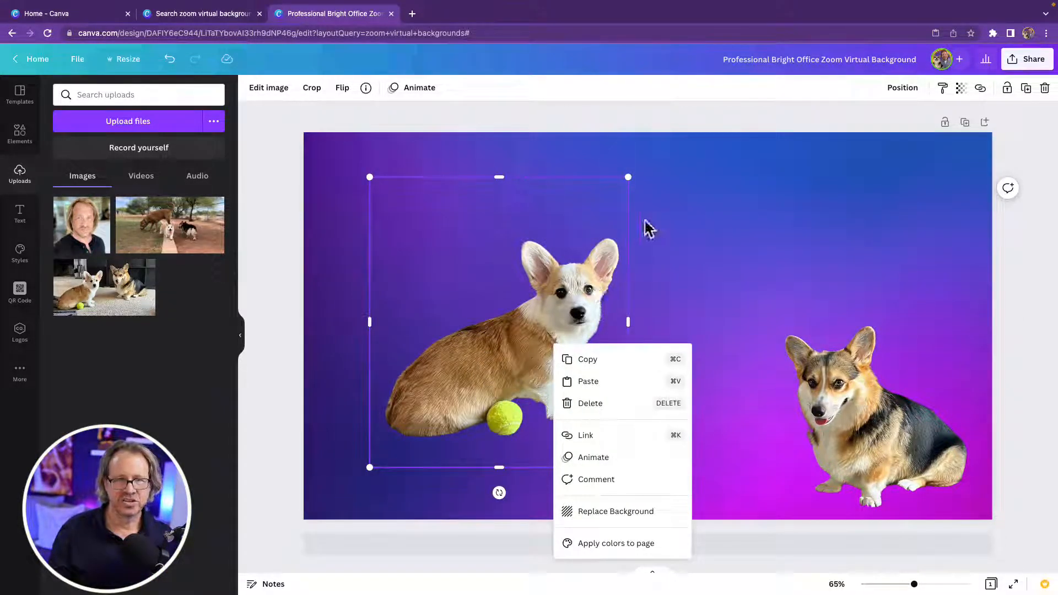
left_click_drag(628, 177, 529, 289)
left_click_drag(476, 372, 416, 418)
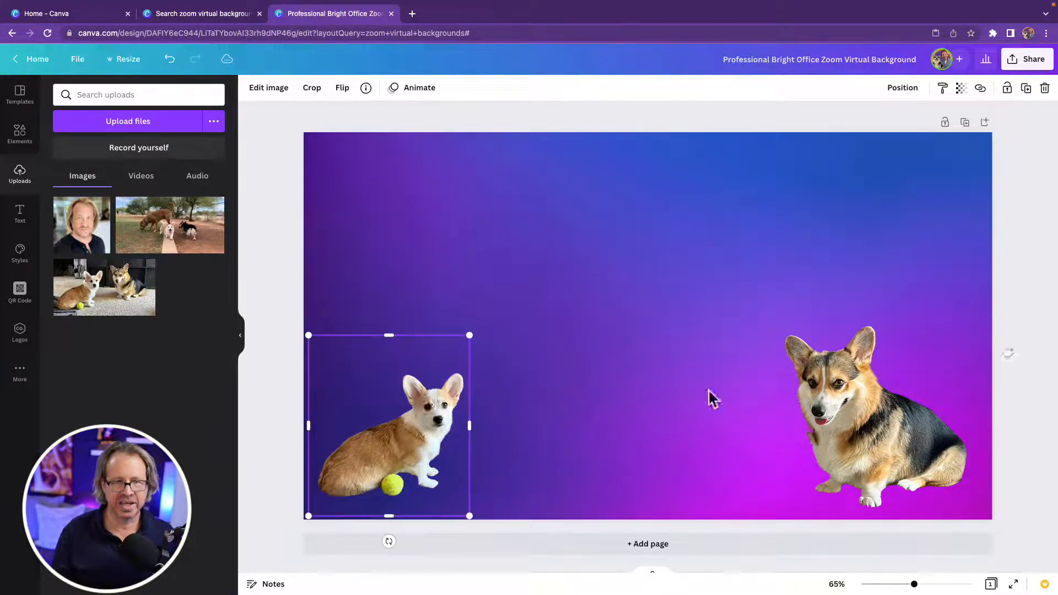
left_click(588, 312)
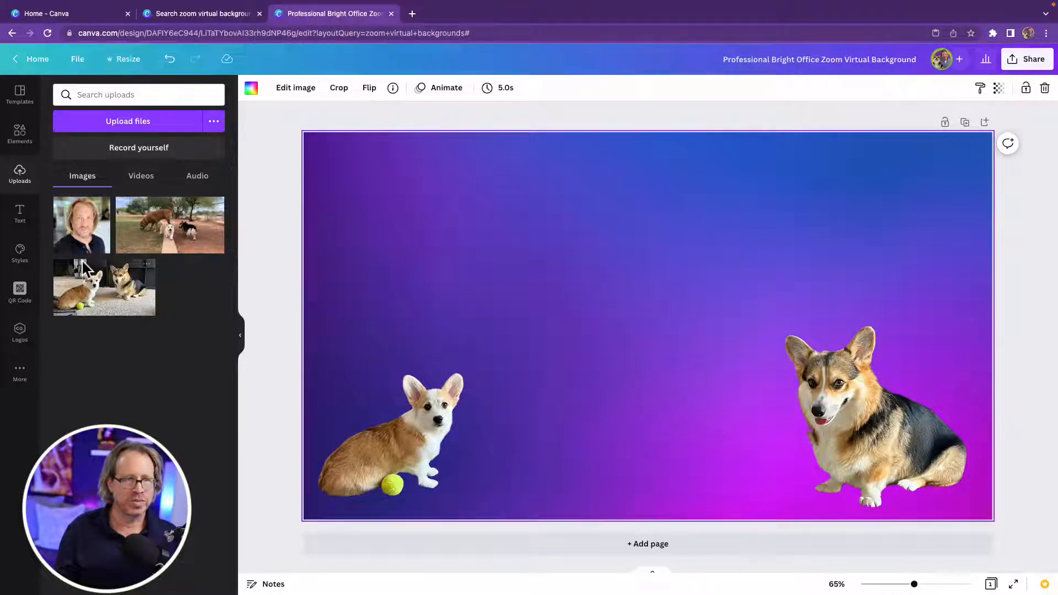
Place the uploaded portrait on the page, remove its background and move it between the two corgis
left_click_drag(91, 238, 567, 236)
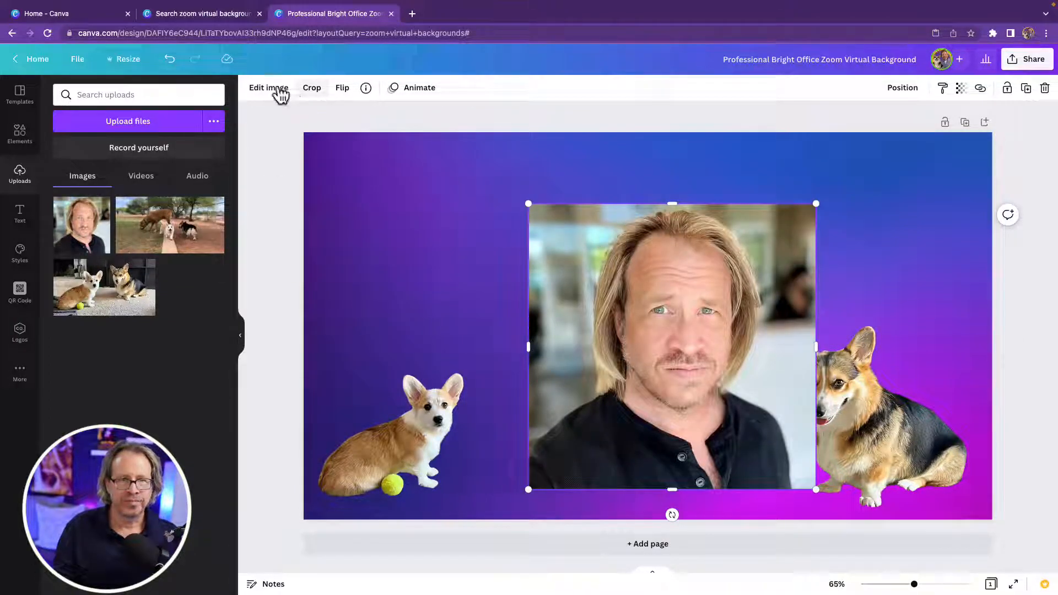
left_click(273, 90)
left_click(88, 209)
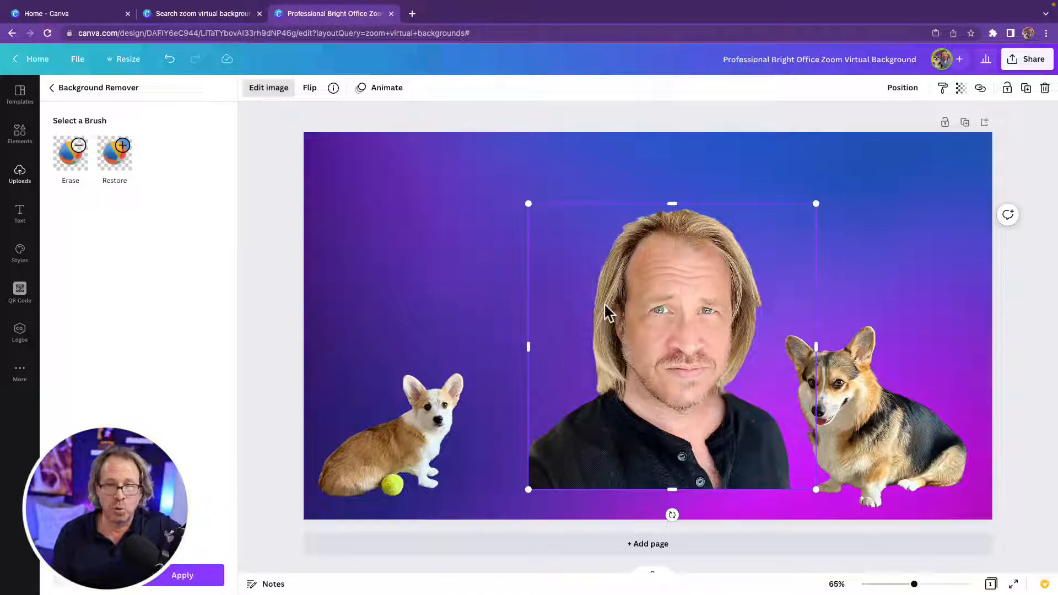
left_click_drag(670, 311, 633, 262)
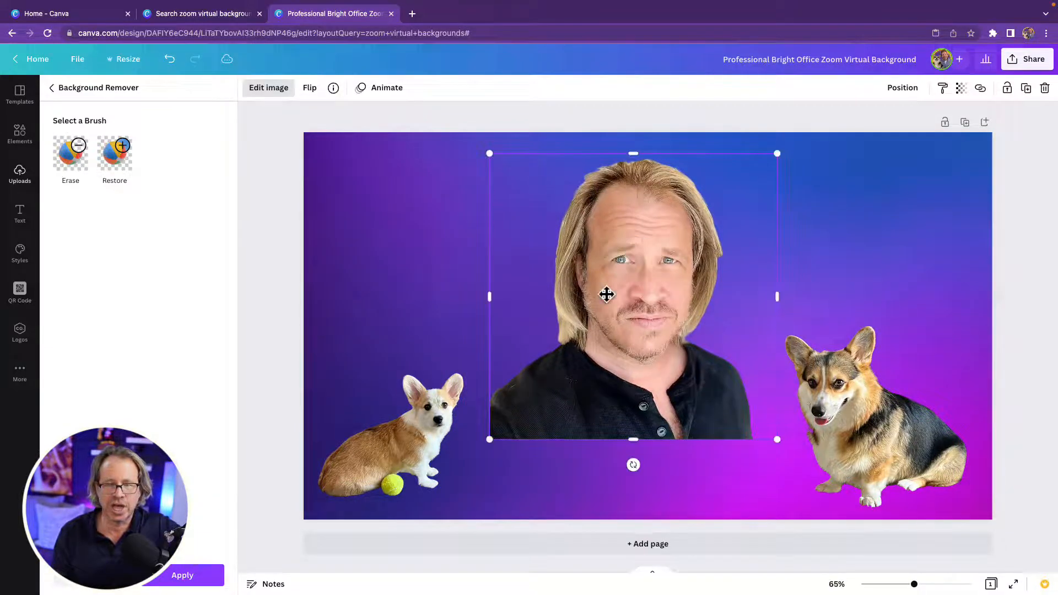
Move the puppy above the other corgi on the page's right side, and shift the portrait to the left side
left_click_drag(396, 449, 866, 260)
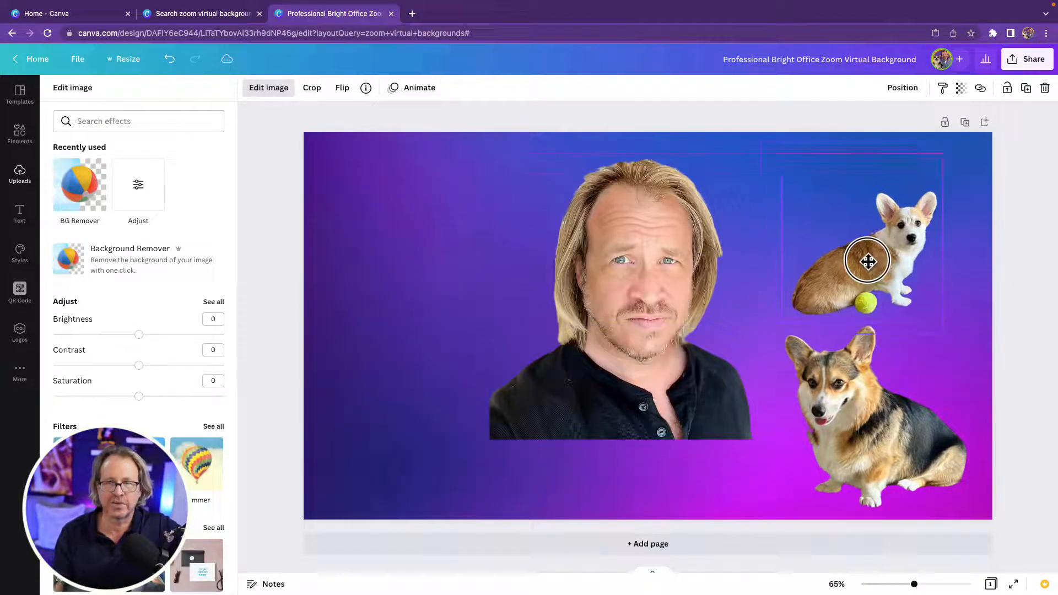
right_click(648, 303)
left_click(608, 282)
left_click_drag(608, 283, 456, 342)
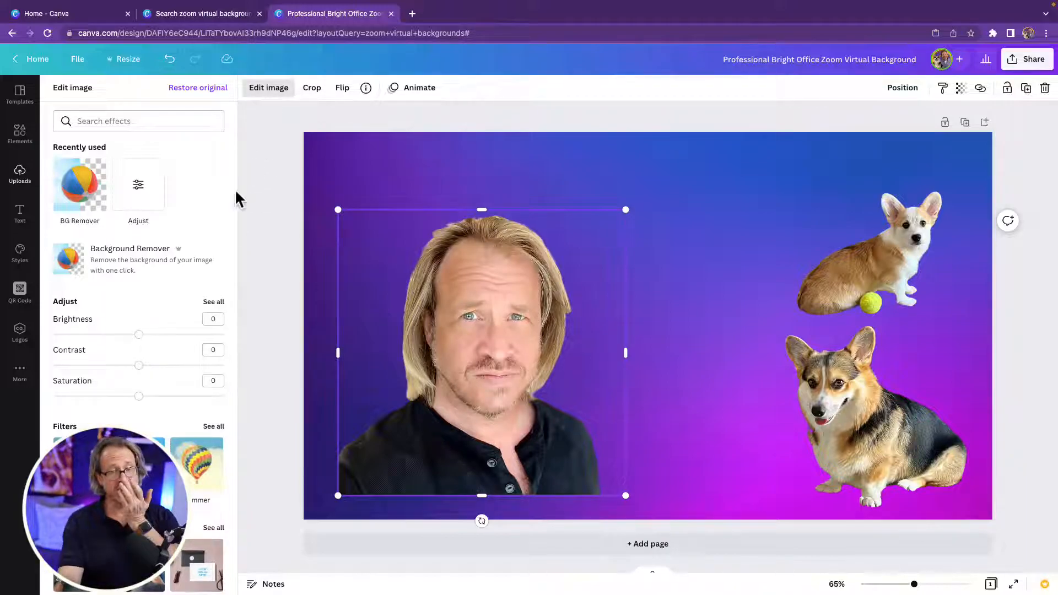
Review the portrait's image-editing options: background remover, filters, Smartmockups, Photogenic effects and the full set of Adjust settings
scroll(131, 289, "down", 4)
scroll(132, 289, "down", 8)
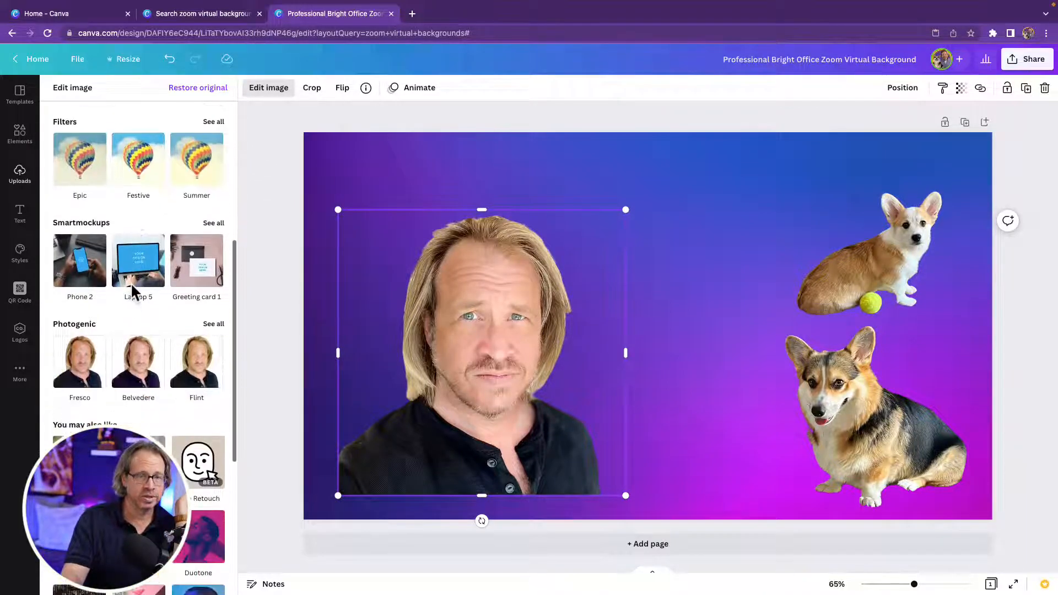
scroll(133, 292, "up", 6)
scroll(132, 292, "up", 6)
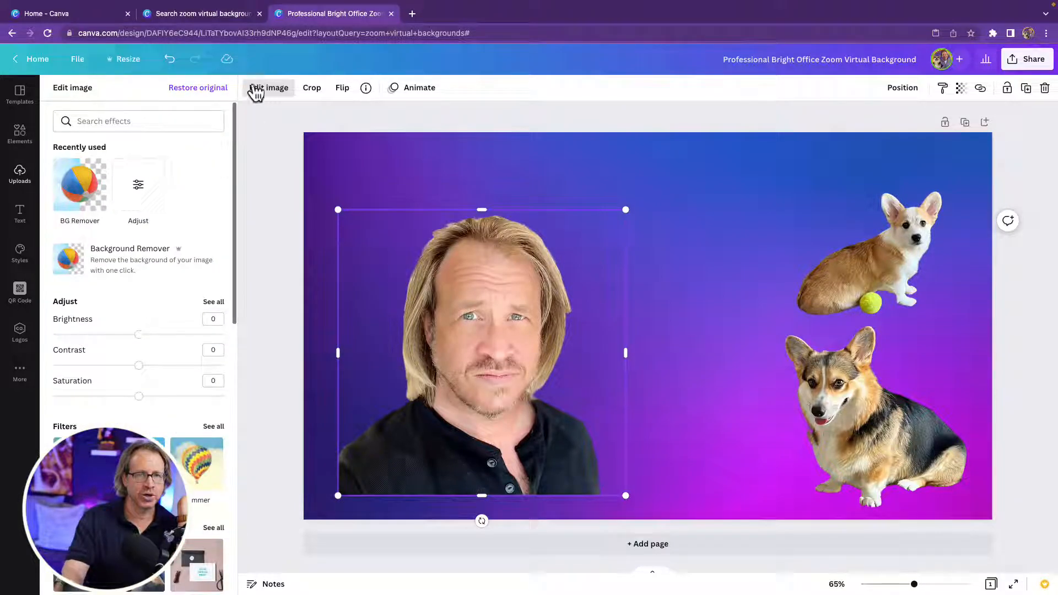
left_click(268, 91)
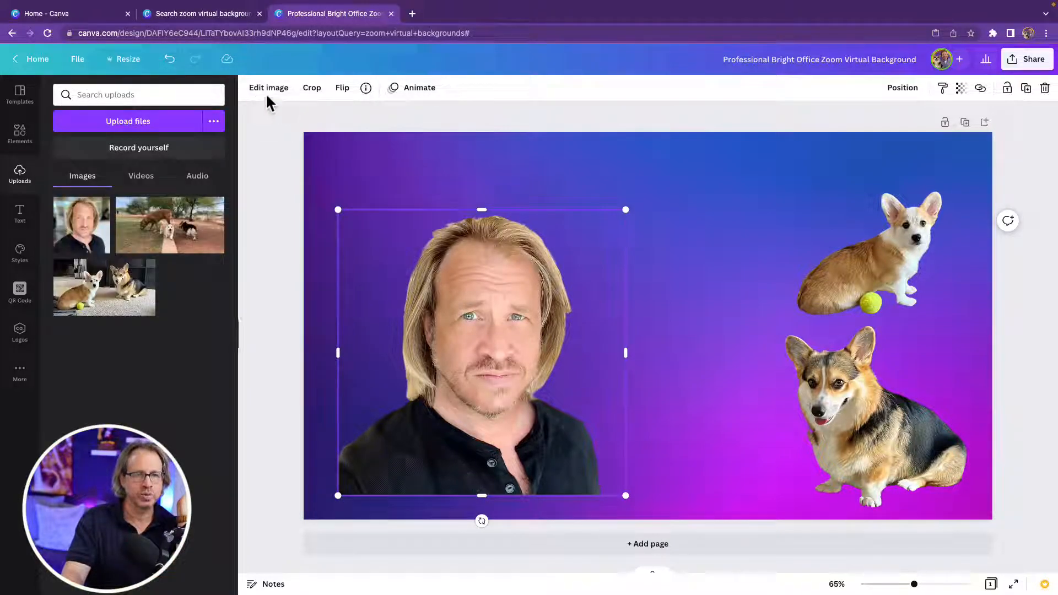
left_click(267, 94)
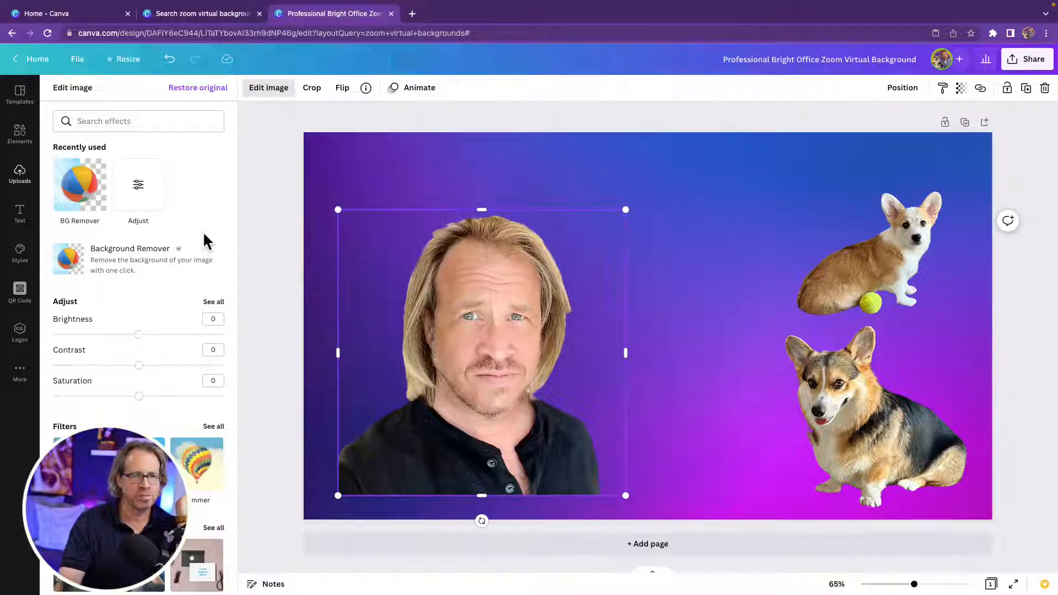
scroll(140, 249, "down", 5)
scroll(142, 252, "down", 6)
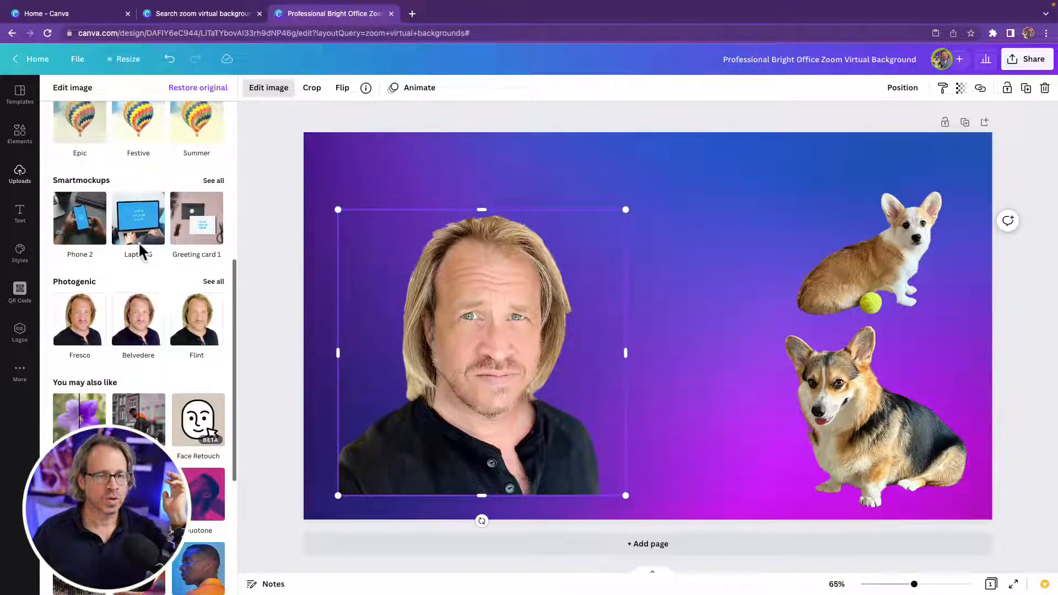
scroll(144, 253, "up", 1)
scroll(143, 251, "up", 10)
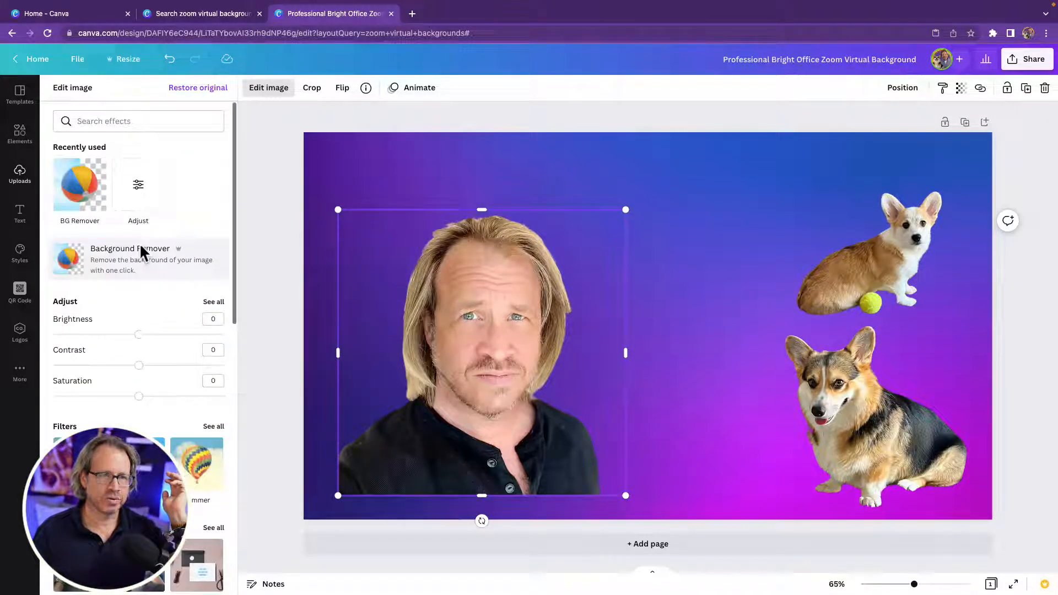
left_click(145, 190)
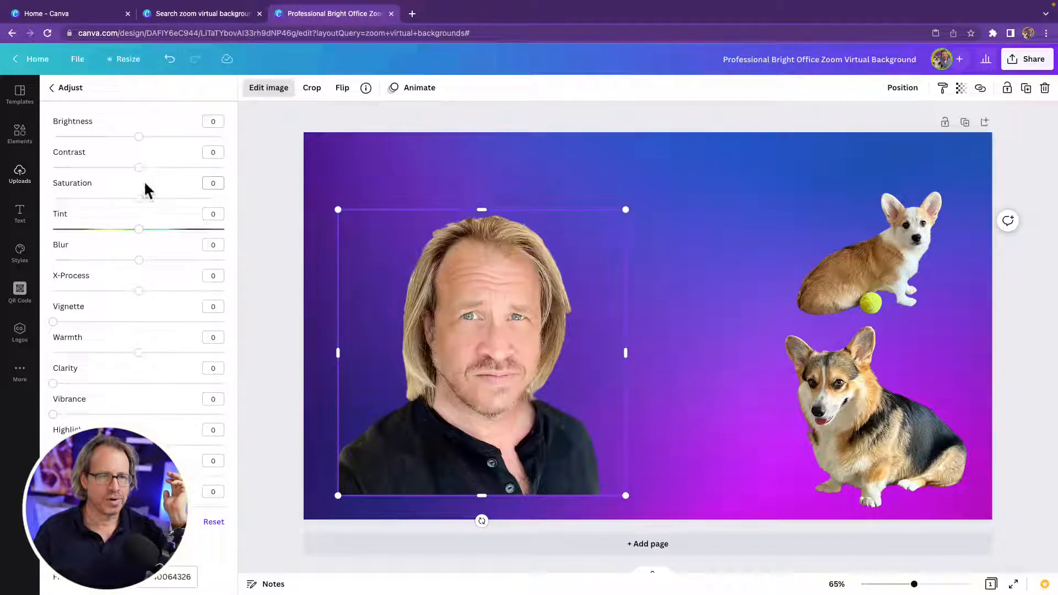
left_click(55, 89)
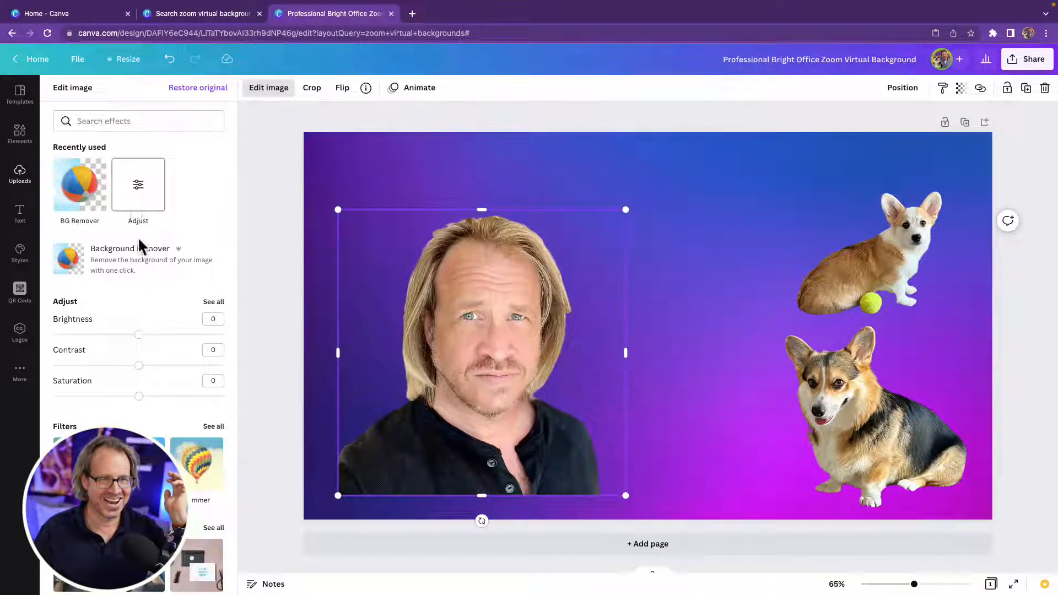
View the Erase and Restore brushes of the portrait's Background Remover, and leave the tool
left_click(164, 281)
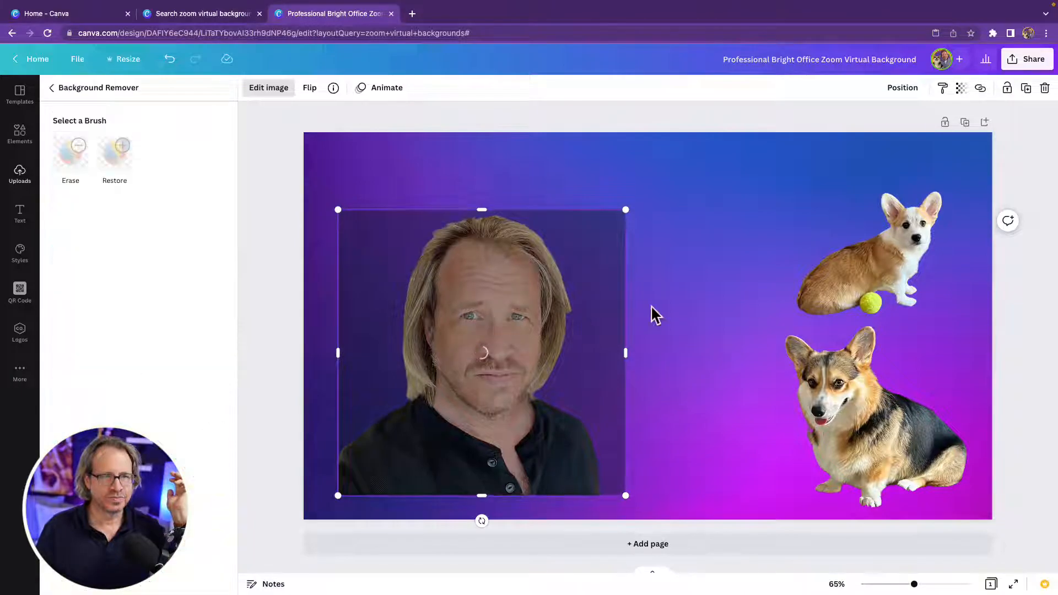
right_click(653, 303)
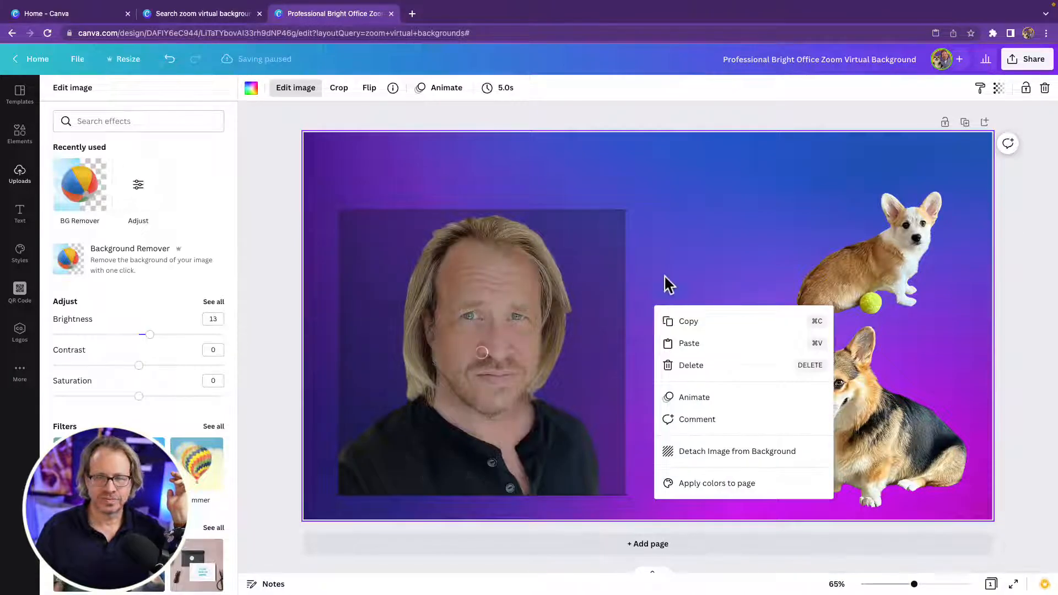
left_click(666, 276)
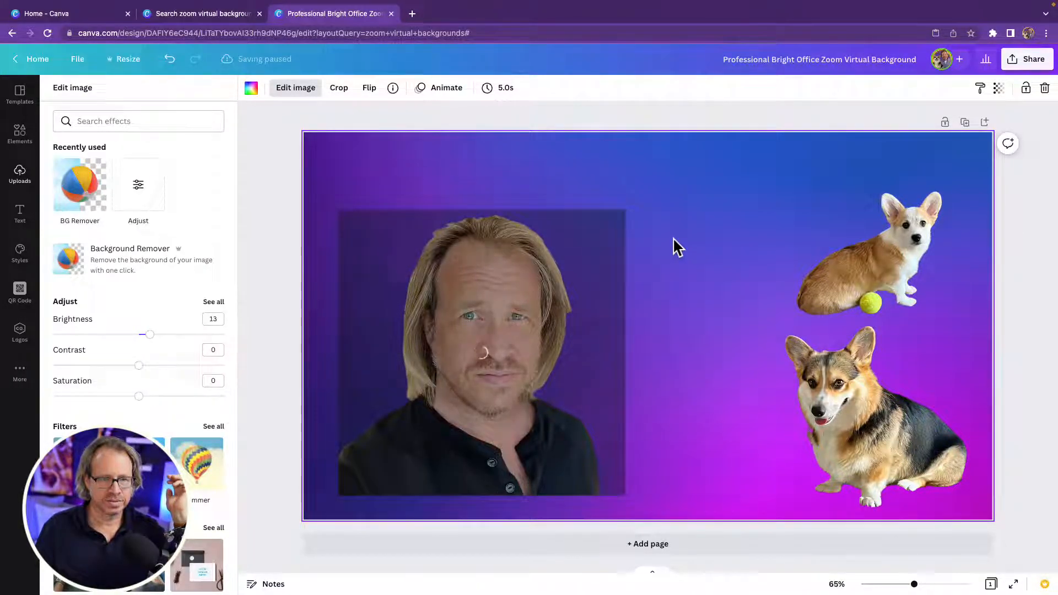
Move the portrait up toward the page's upper edge
left_click(887, 270)
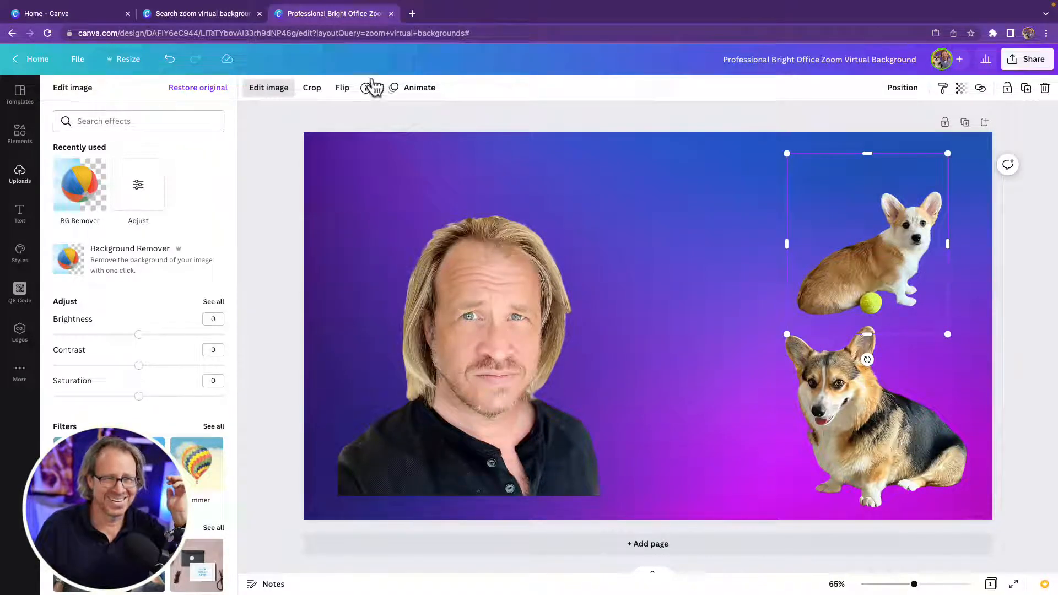
left_click(543, 144)
left_click_drag(494, 308, 491, 249)
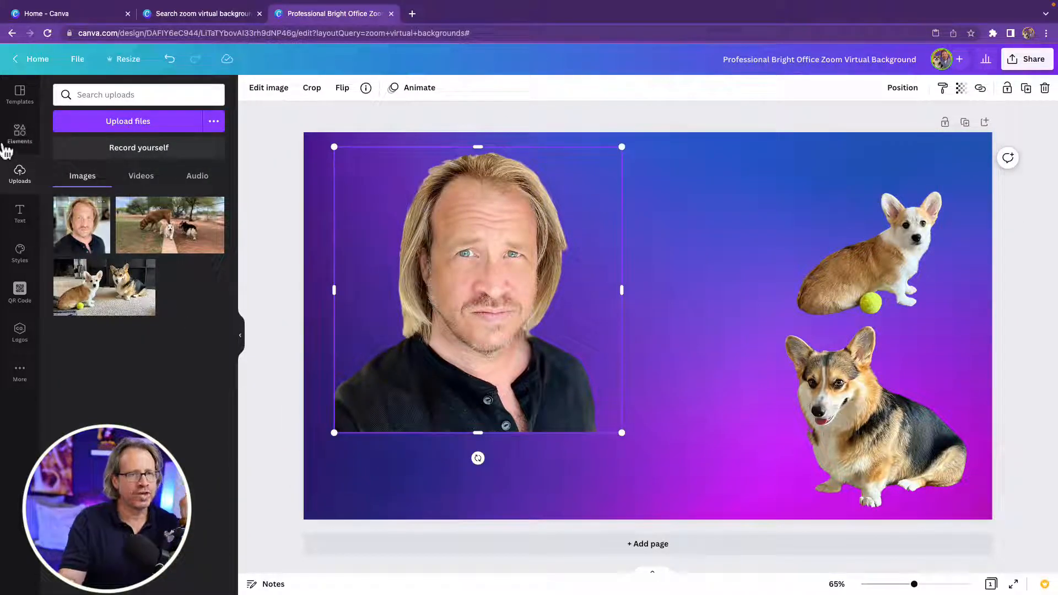
Search the elements for "frames", place a circular frame beside the portrait and fill it with the black-and-tan corgi
left_click(19, 135)
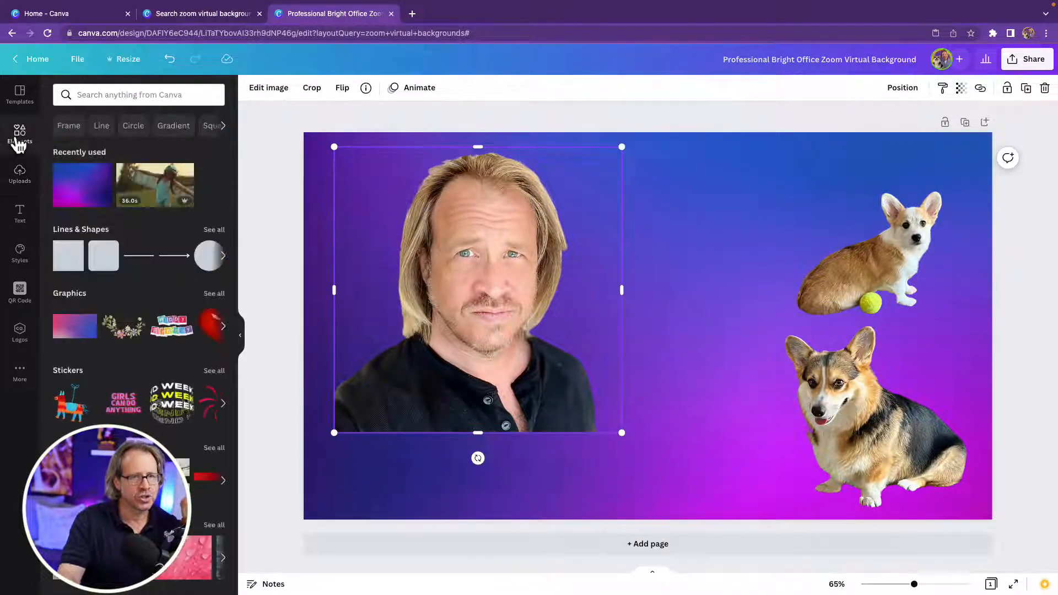
left_click(131, 94)
type("frames")
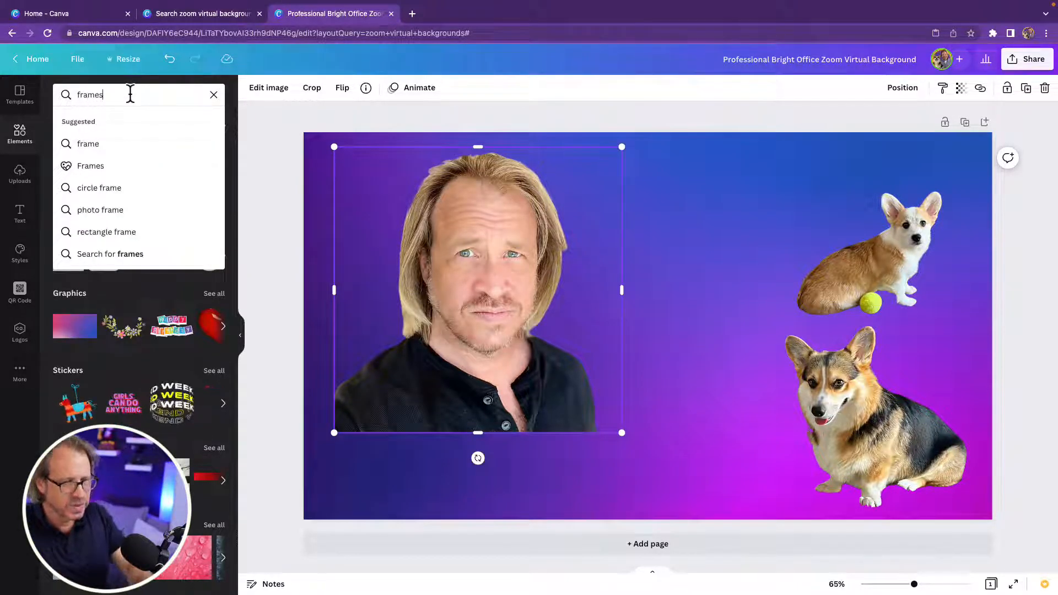
key("Return")
left_click_drag(80, 200, 628, 212)
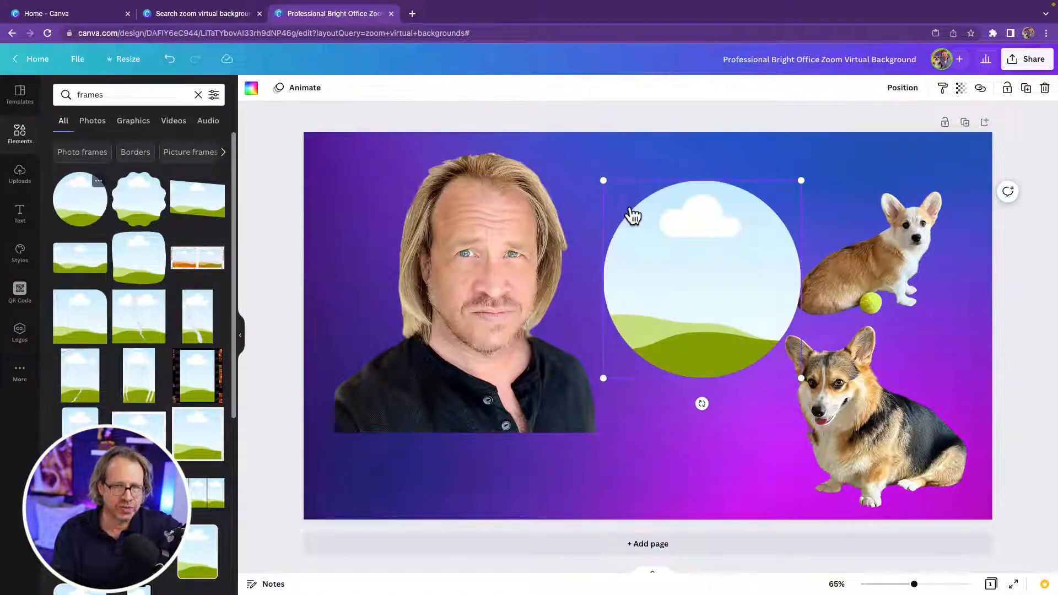
left_click_drag(882, 424, 732, 307)
left_click(798, 402)
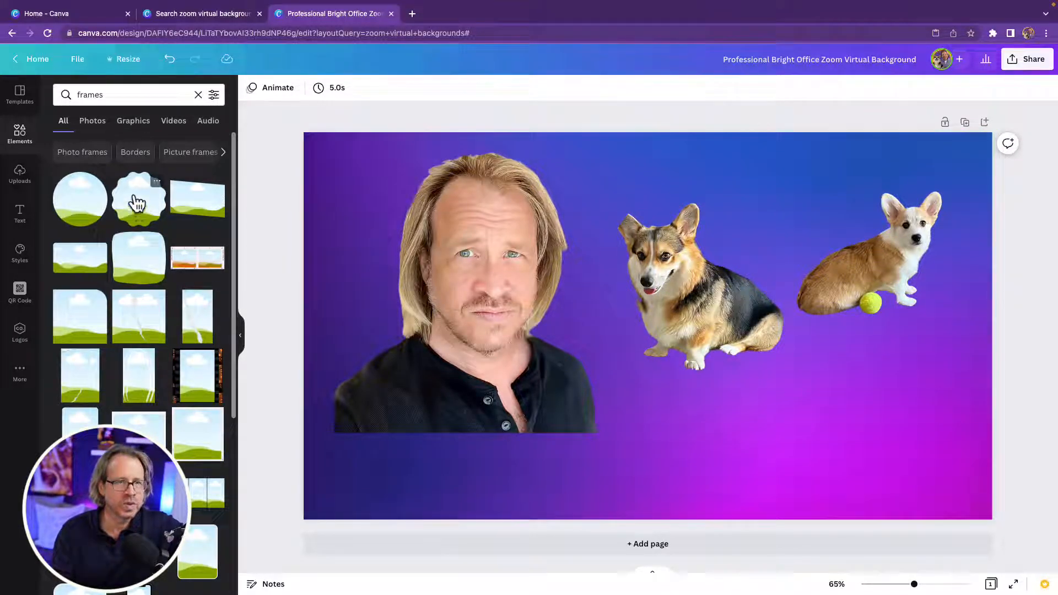
Add the white hand-drawn outline frame, fill it with the portrait and place it on the page's left side
left_click_drag(132, 369, 740, 270)
left_click_drag(402, 302, 726, 316)
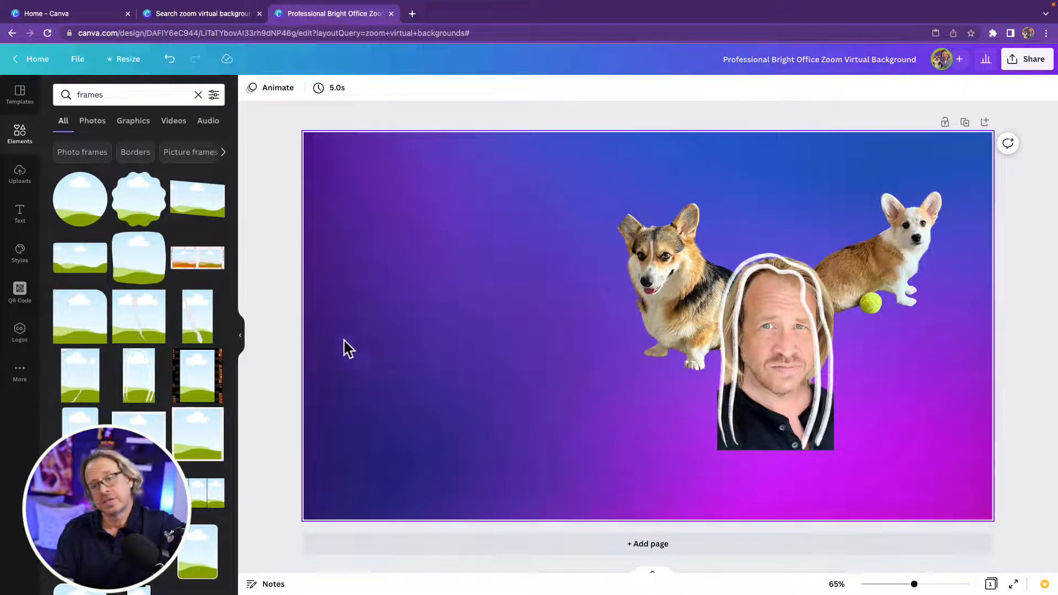
left_click_drag(792, 342, 435, 310)
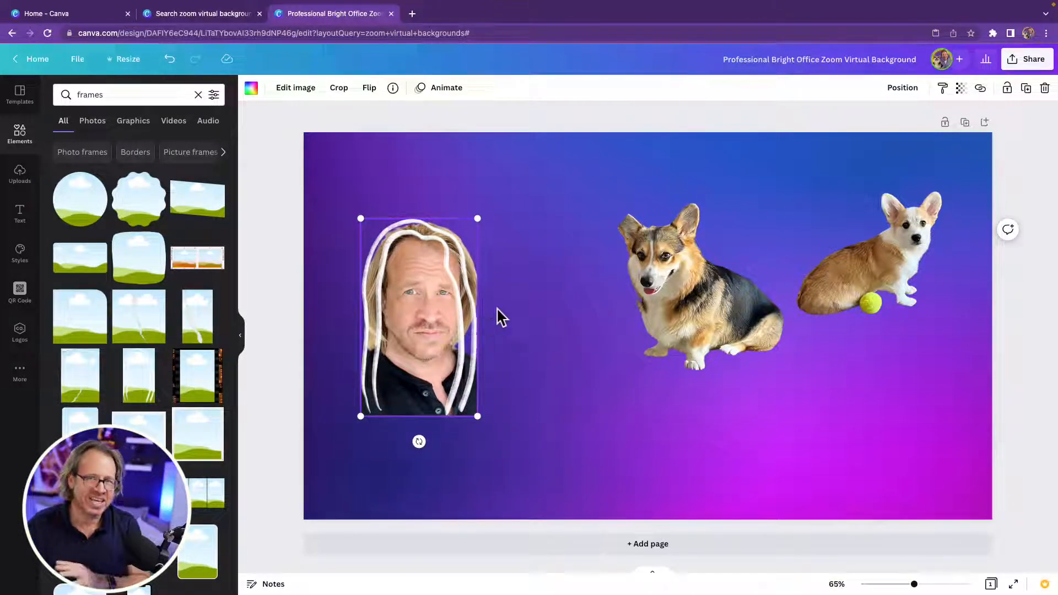
Undo the outline frame's move and its portrait fill, and delete the empty frame
left_click(170, 59)
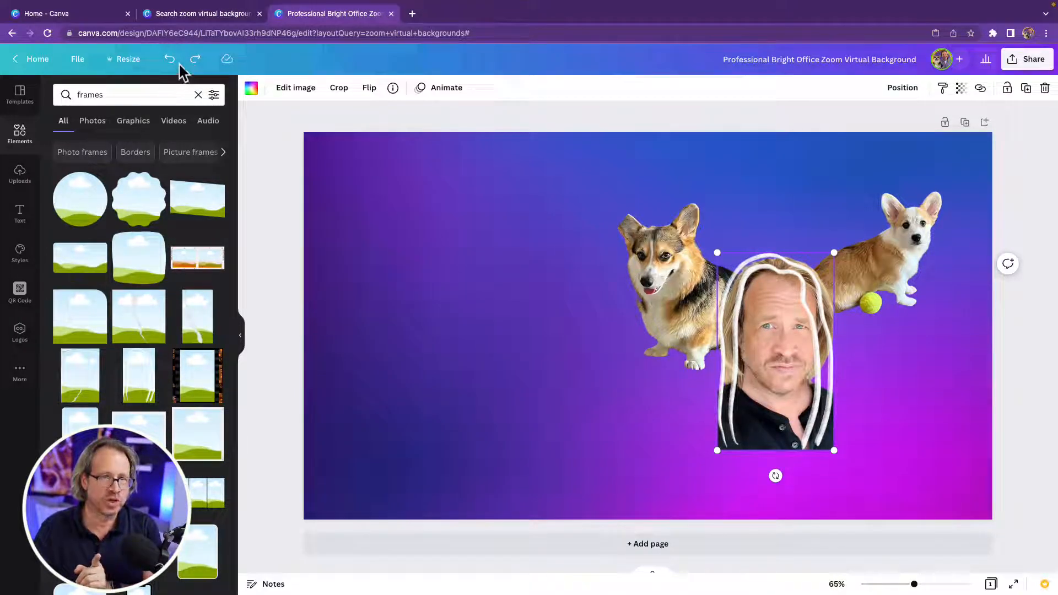
left_click(170, 60)
left_click(172, 60)
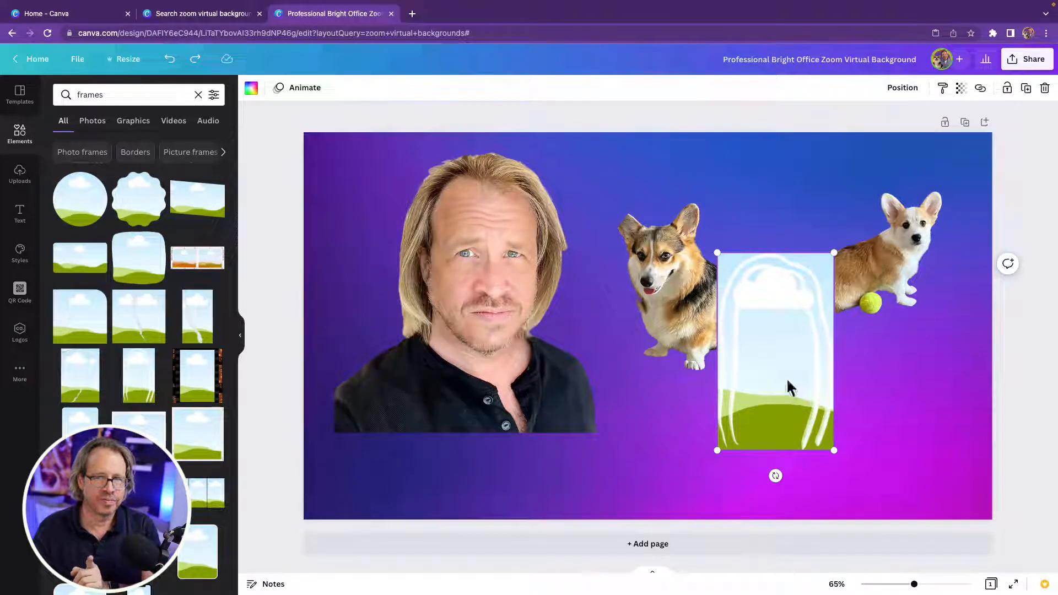
key("Delete")
Undo the corgi's frame fill, the circular frame's placement and the portrait's upward move
left_click(703, 305)
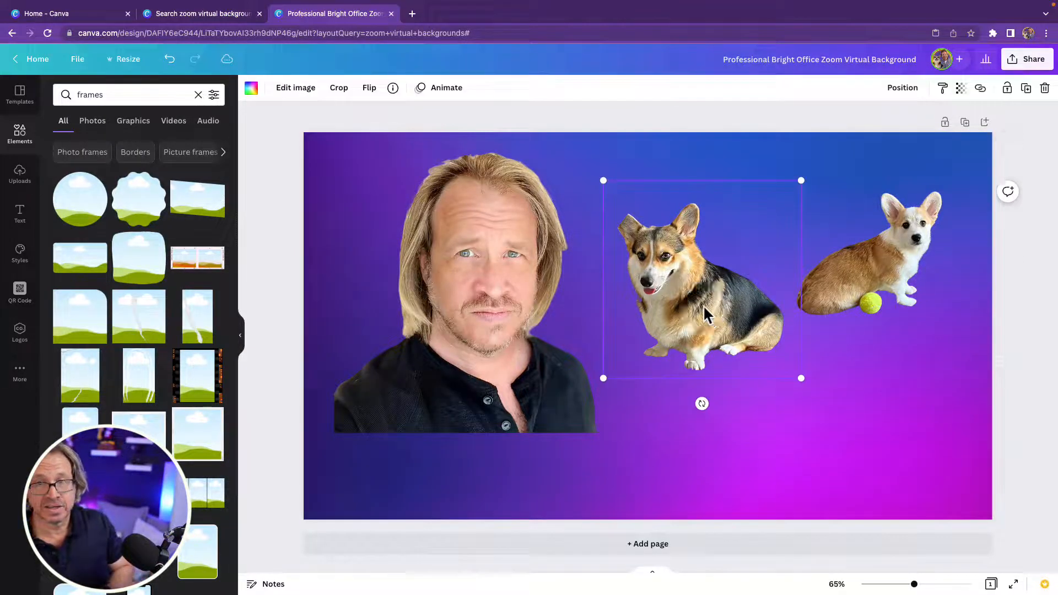
key("ctrl+z")
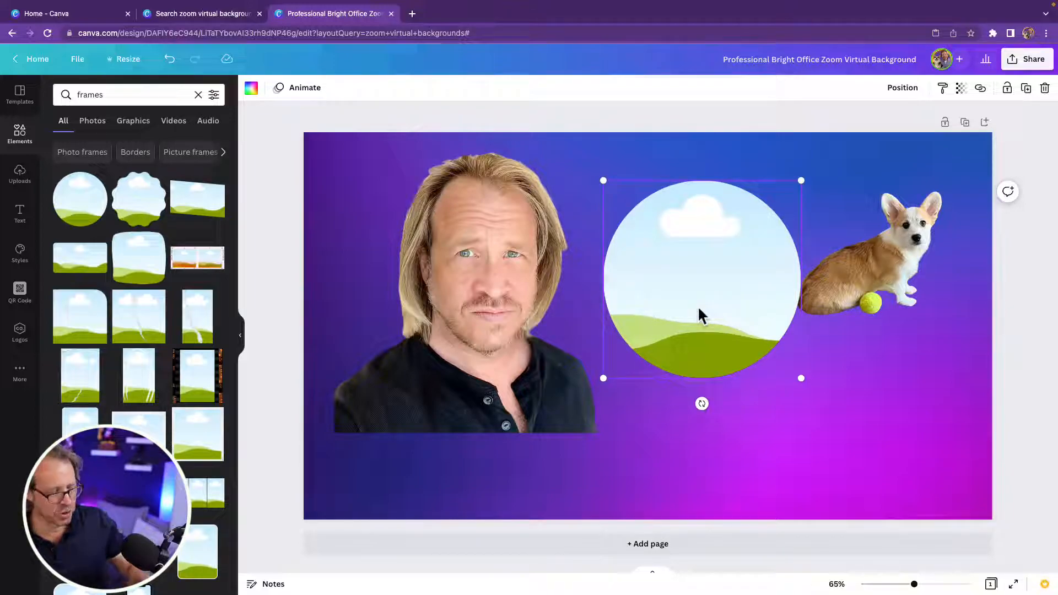
key("ctrl+z")
key("ctrl+z")
key("ctrl+z")
key("ctrl+z")
key("ctrl+z")
key("ctrl+z")
Move the black-and-tan corgi beside the portrait, search the image effects for "shadow" and open the Shadows effect for it
left_click(950, 448)
left_click_drag(950, 447, 787, 385)
left_click(282, 89)
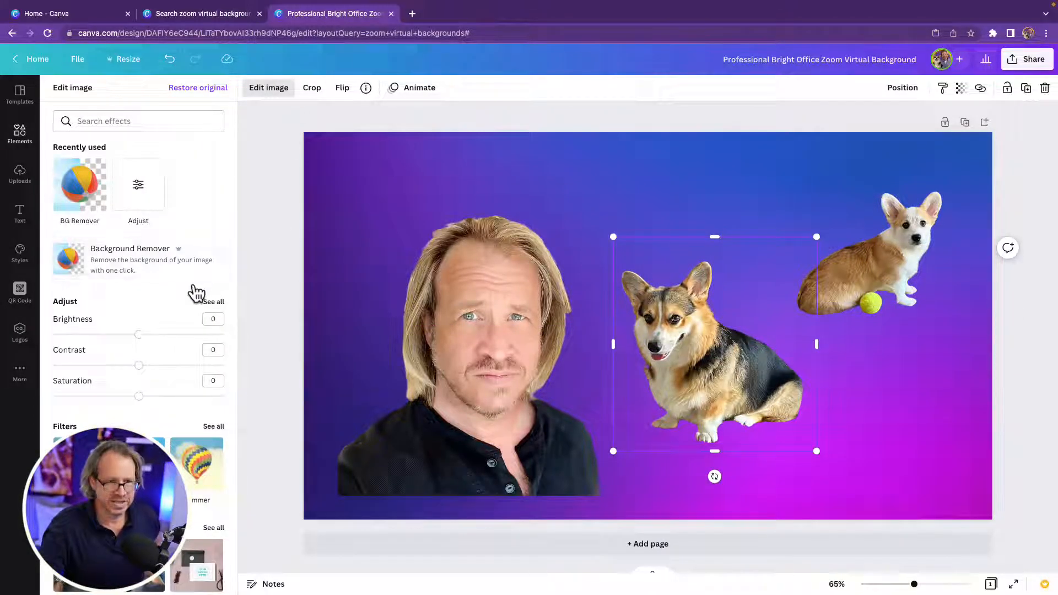
scroll(206, 221, "down", 4)
scroll(206, 218, "up", 4)
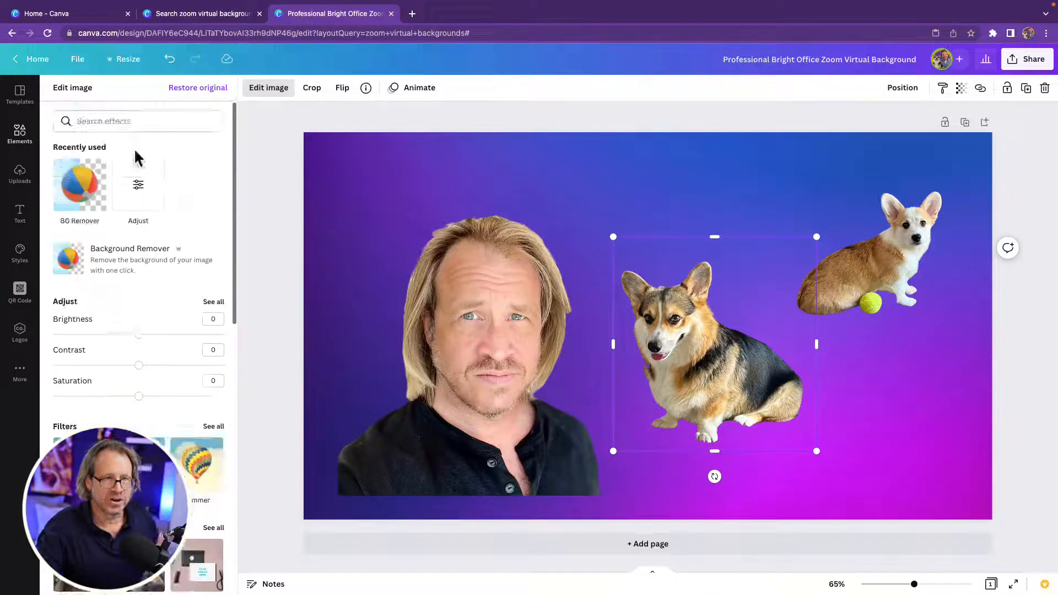
left_click(116, 121)
type("shadow")
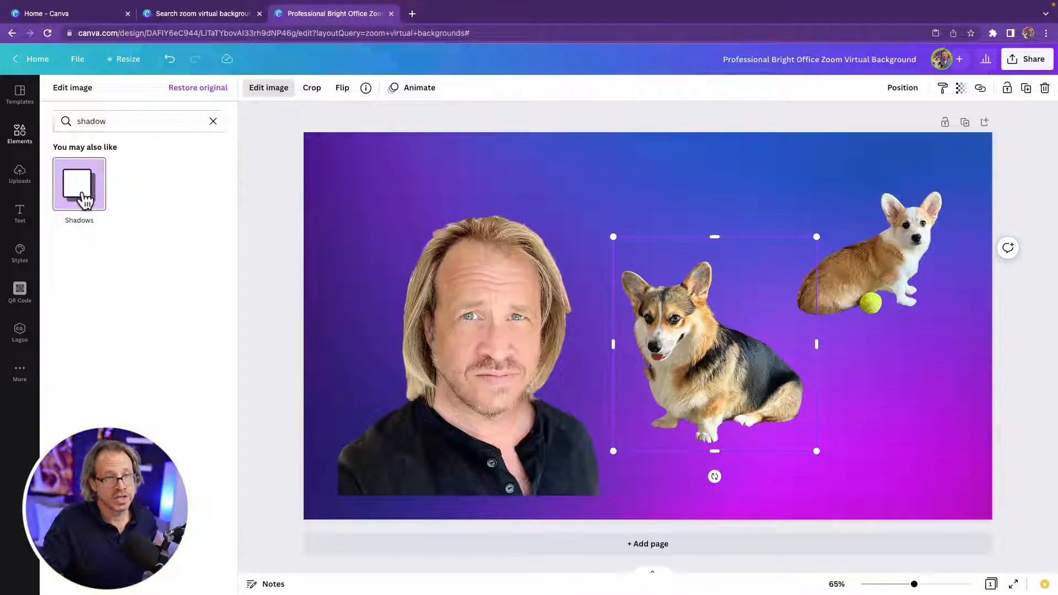
left_click(84, 201)
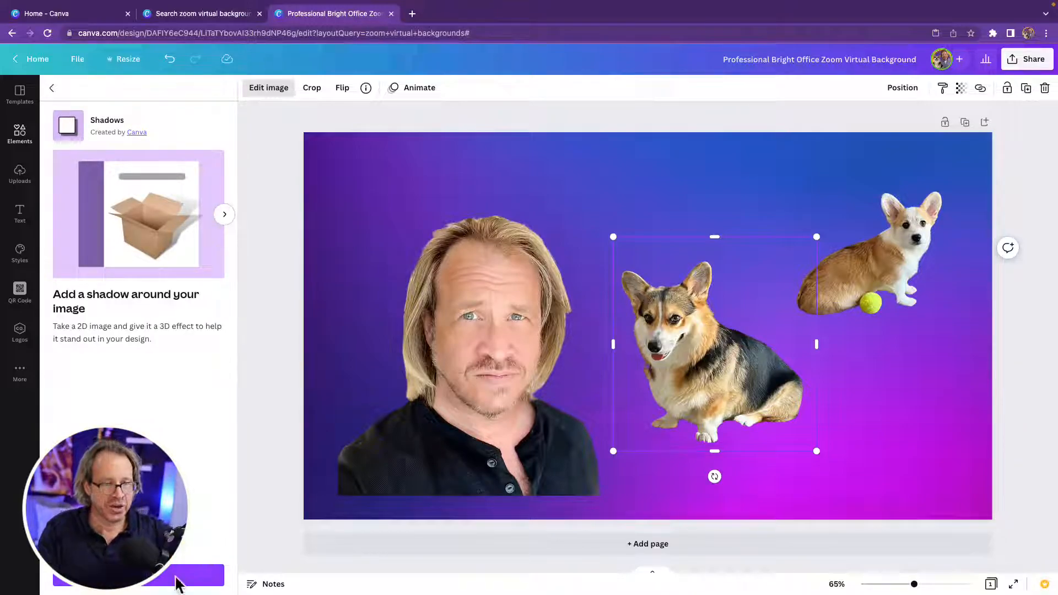
left_click(159, 577)
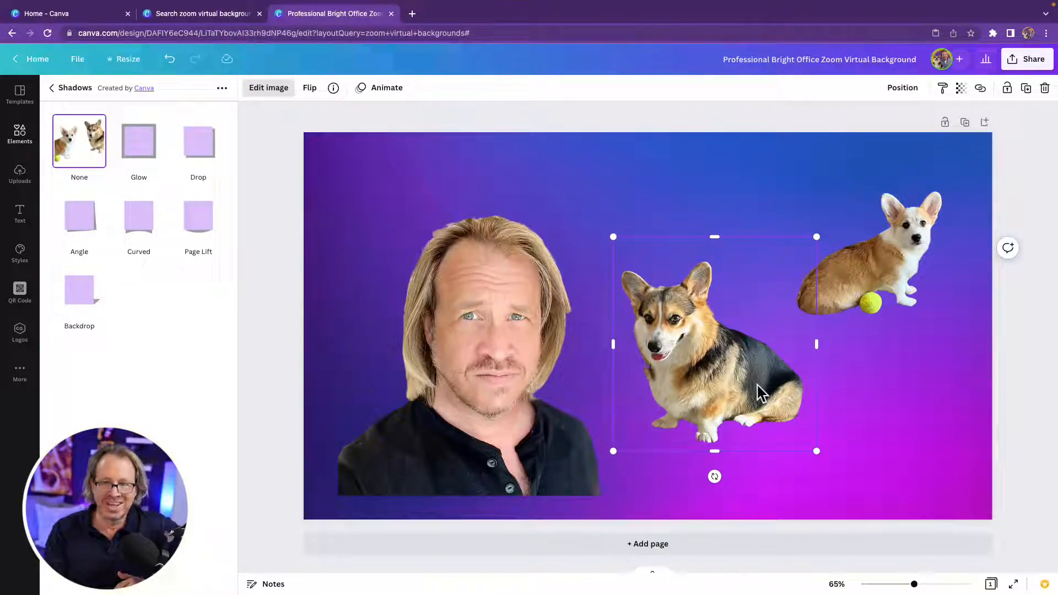
Give the black-and-tan corgi a white Glow shadow with size 14, transparency 100 and blur 2
left_click(142, 155)
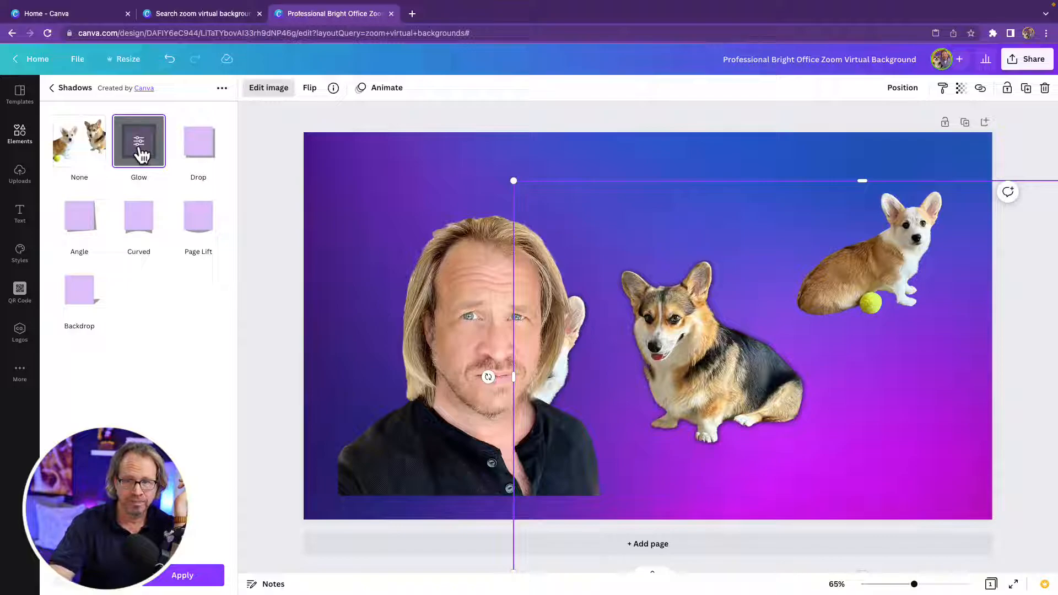
left_click(137, 144)
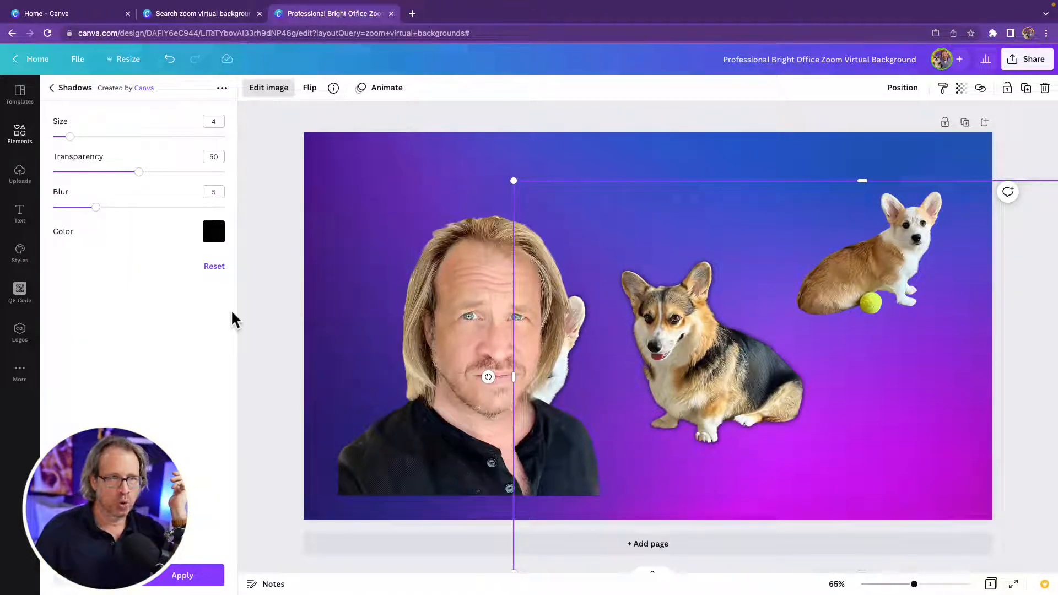
left_click(213, 234)
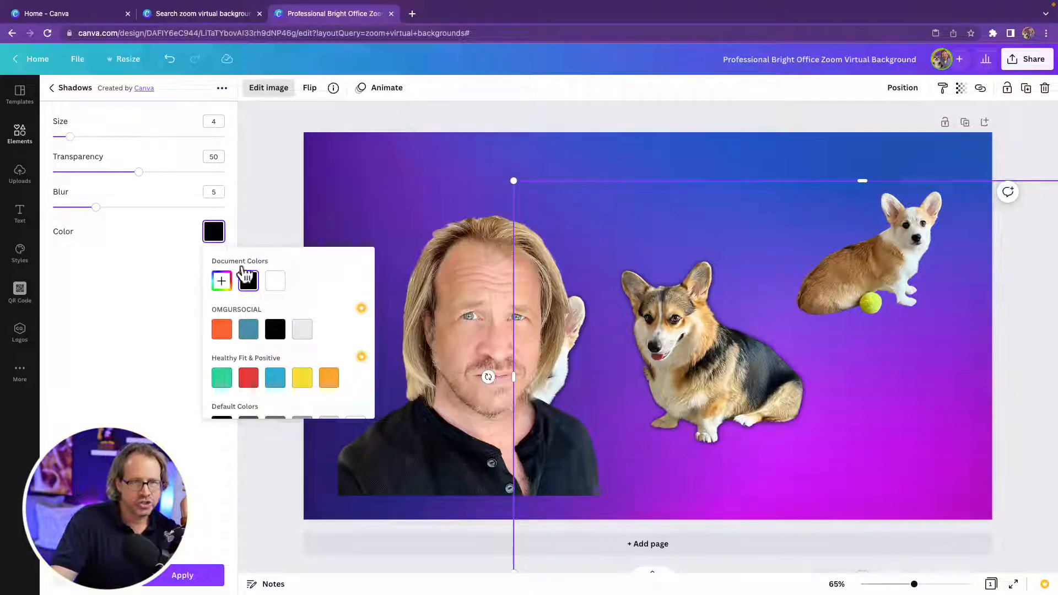
left_click(276, 282)
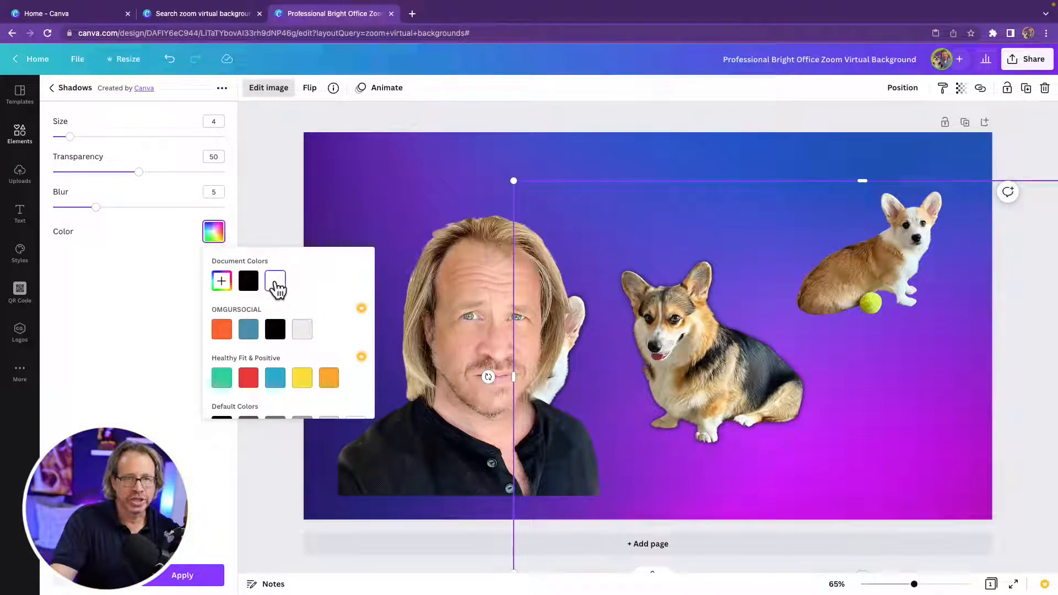
left_click_drag(96, 207, 69, 207)
left_click_drag(139, 172, 227, 175)
left_click_drag(69, 136, 114, 141)
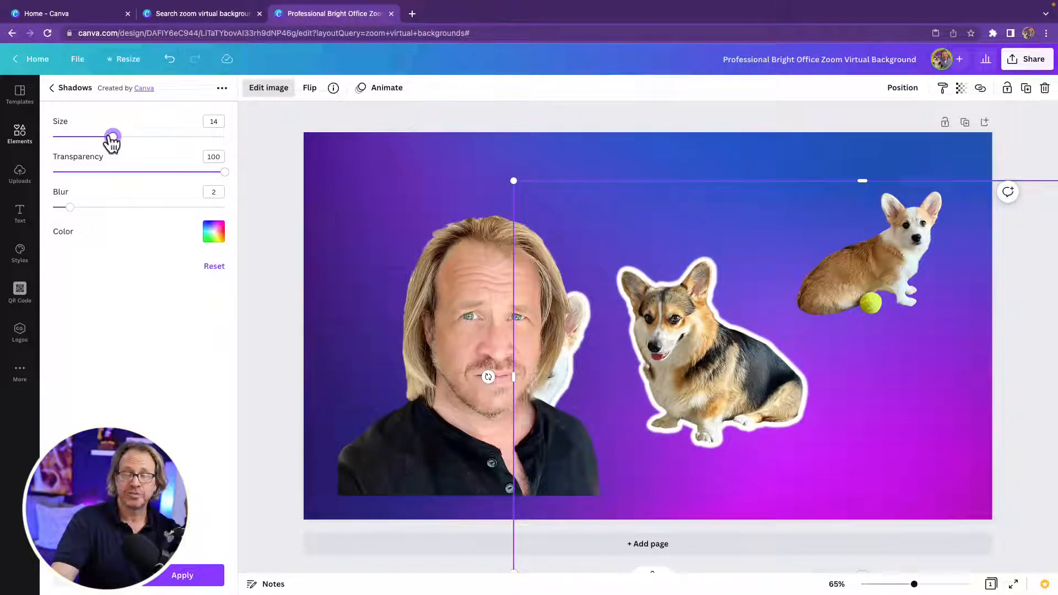
Shift the corgi image up and to the right on the page, and set its glow size to 13
left_click(798, 375)
left_click_drag(797, 374, 810, 342)
left_click_drag(578, 352, 673, 351)
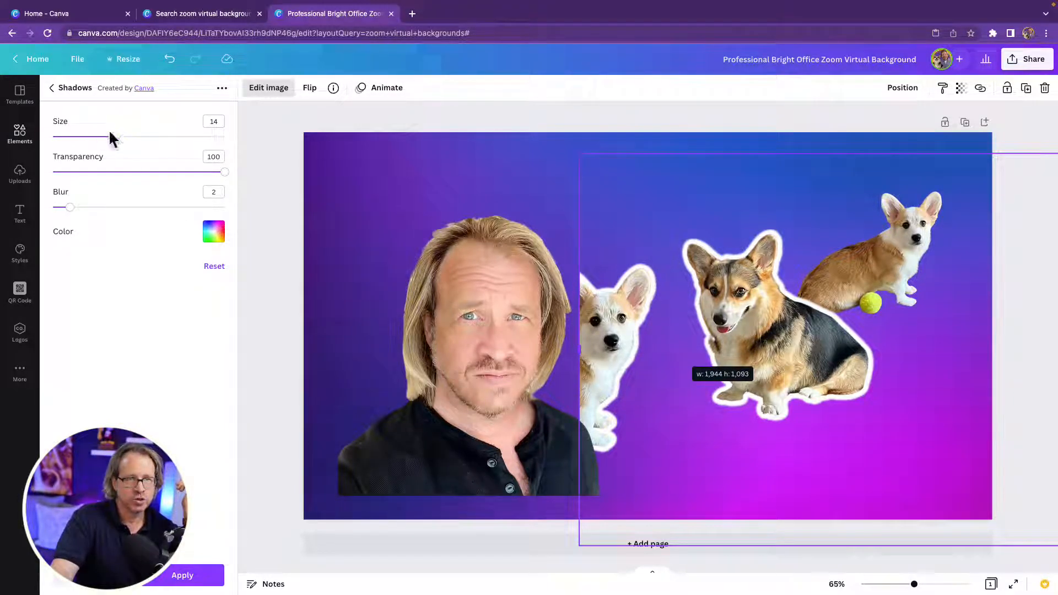
mouse_move(113, 144)
left_mouse_down()
mouse_move(146, 146)
mouse_move(109, 145)
left_mouse_up()
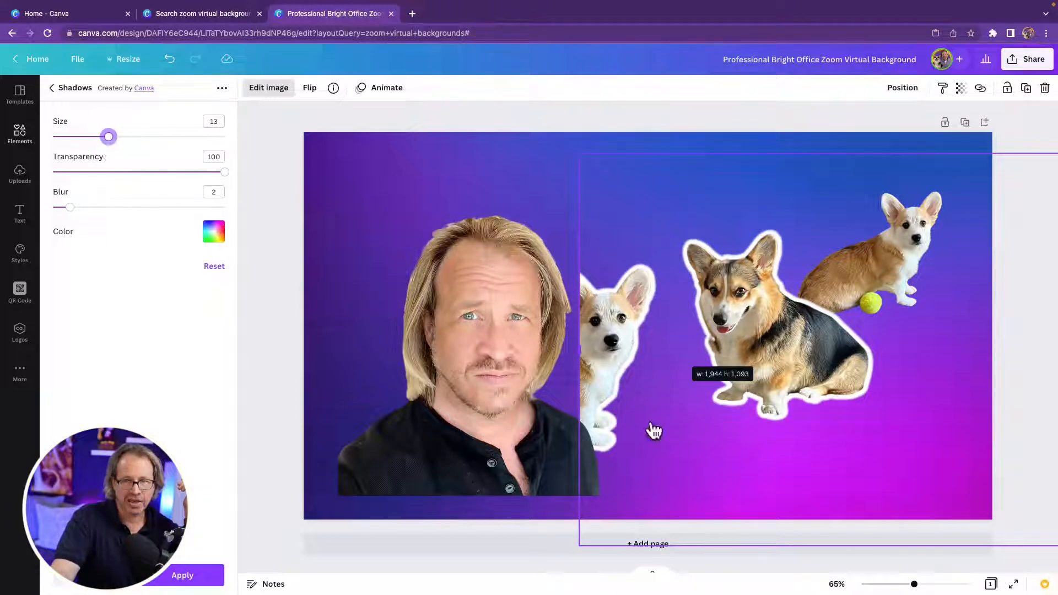
Apply the Glow shadow effect to the portrait and open its settings
right_click(734, 315)
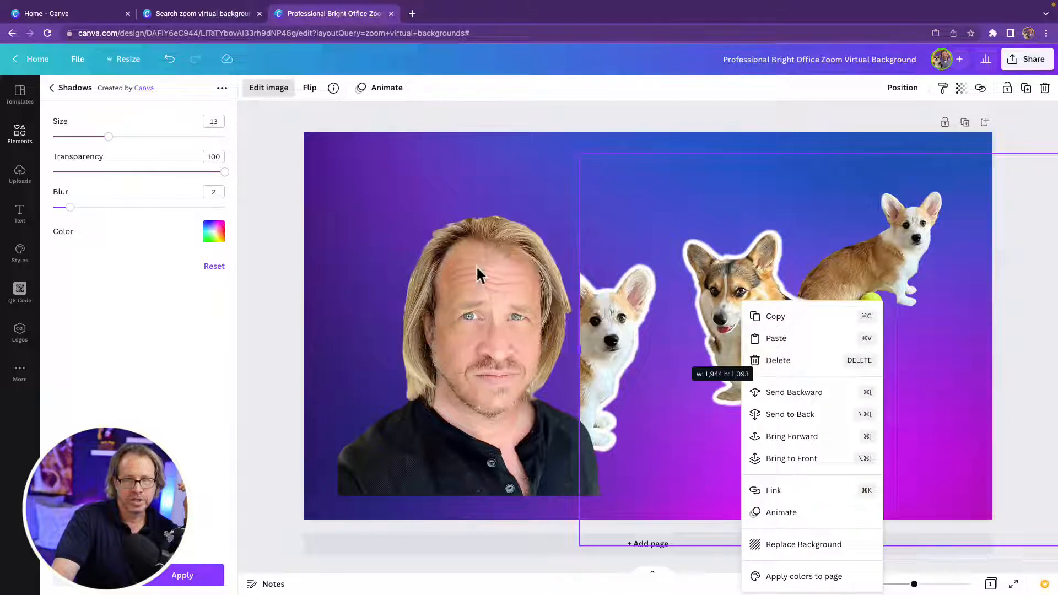
left_click(452, 295)
right_click(454, 290)
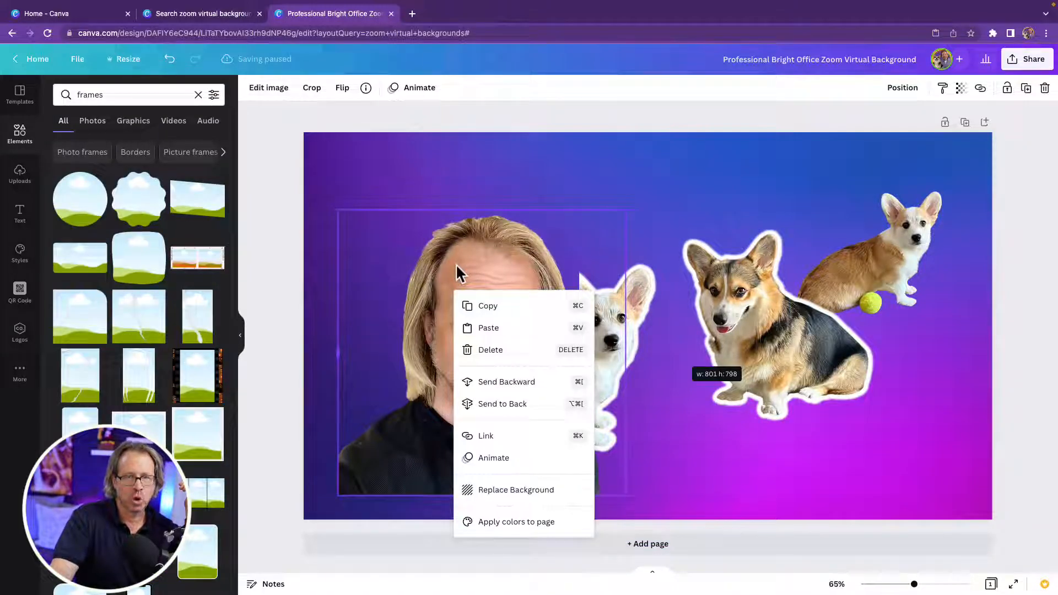
left_click(270, 88)
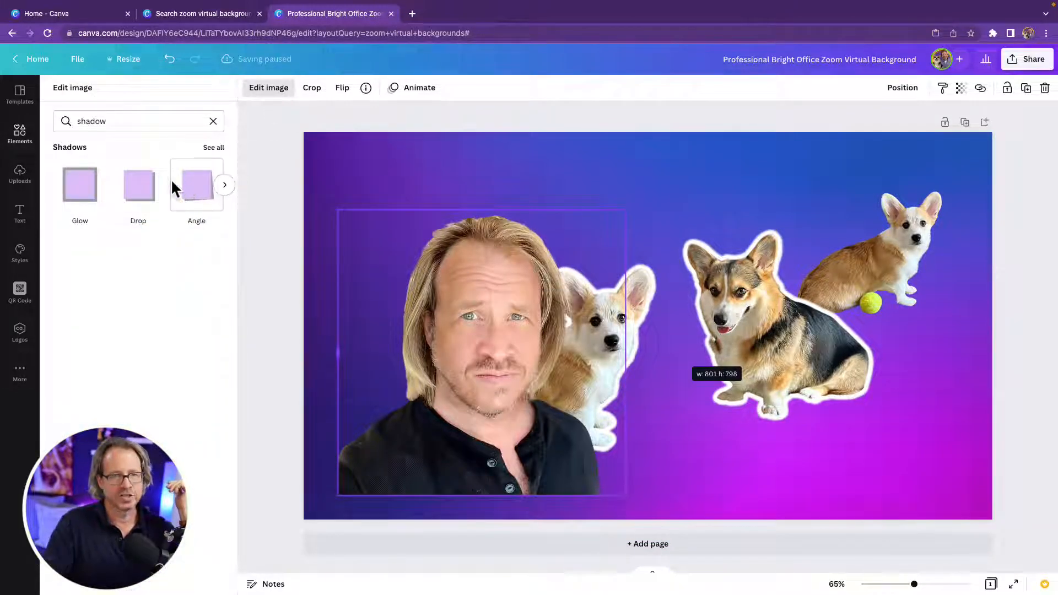
left_click(82, 188)
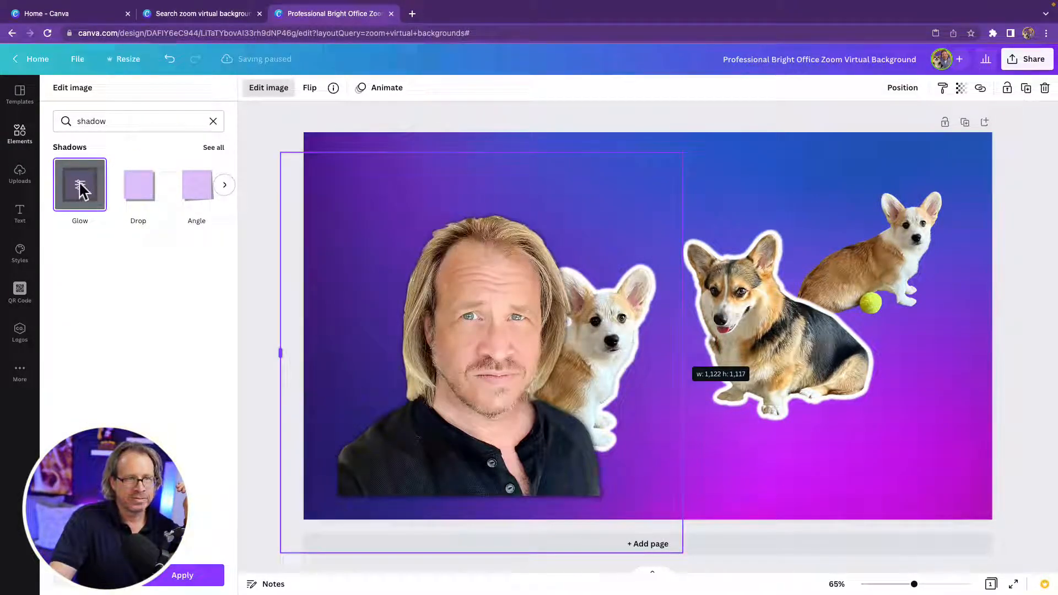
left_click(79, 187)
Make the portrait's glow white with size 13, transparency 97 and blur 3, and apply it
left_click(214, 234)
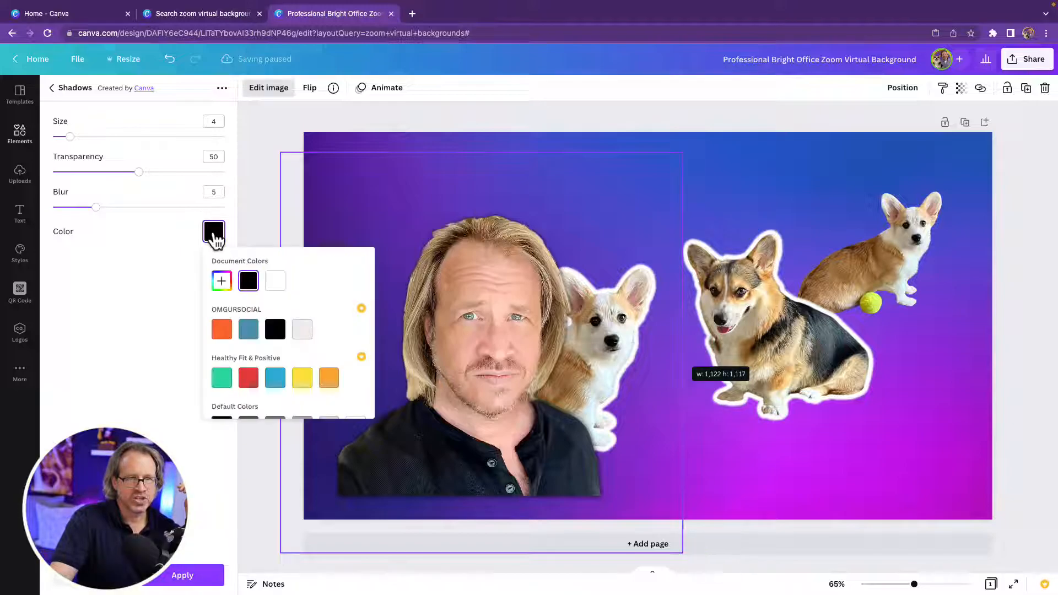
left_click(277, 289)
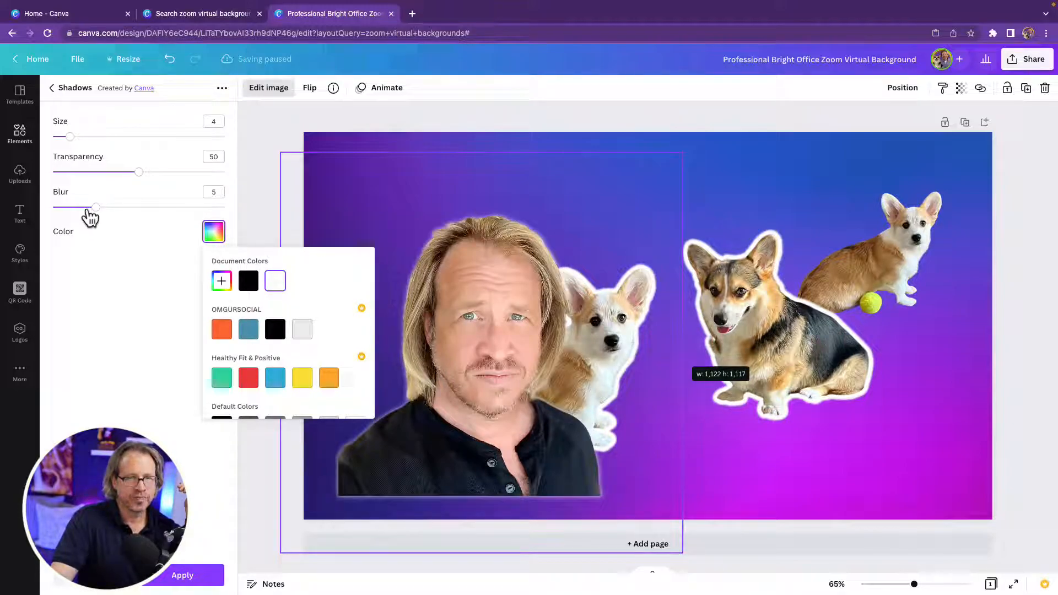
mouse_move(98, 213)
left_mouse_down()
mouse_move(90, 202)
mouse_move(79, 208)
left_mouse_up()
left_click_drag(138, 172, 219, 173)
left_click_drag(70, 137, 109, 139)
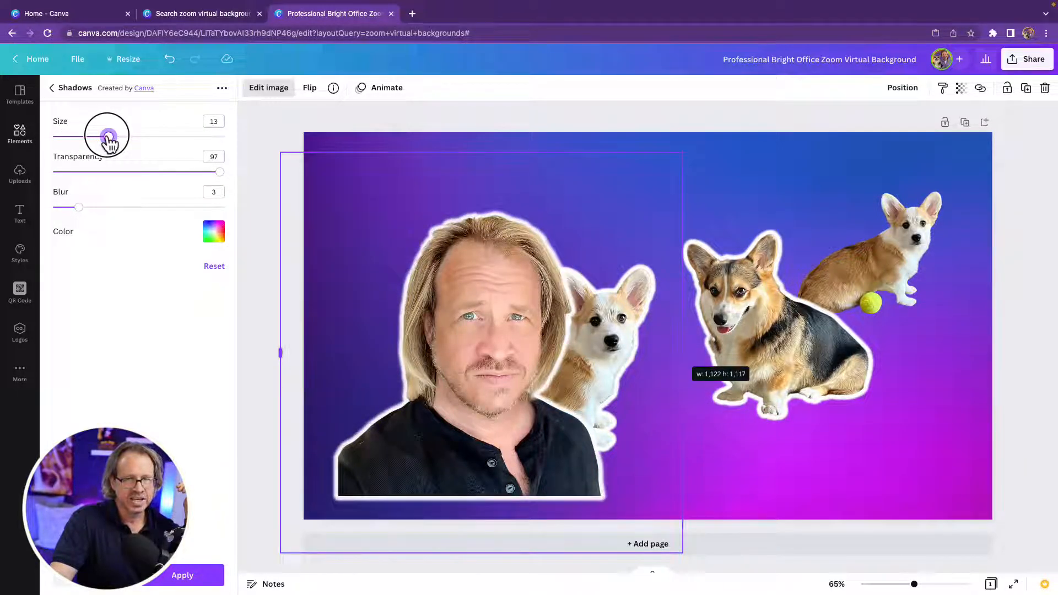
left_click(178, 575)
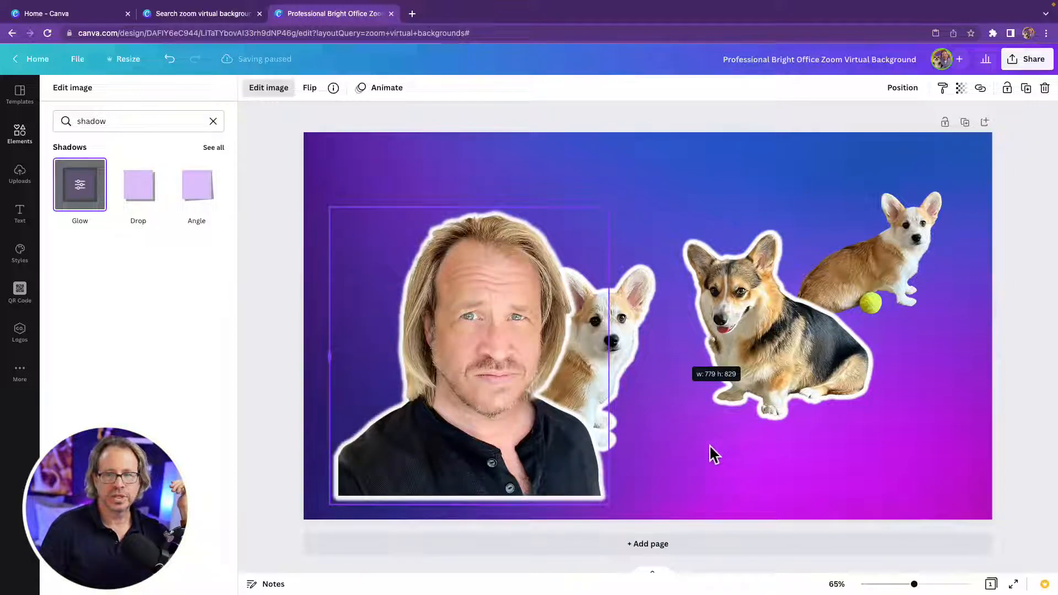
left_click(655, 389)
left_click(392, 469)
right_click(432, 359)
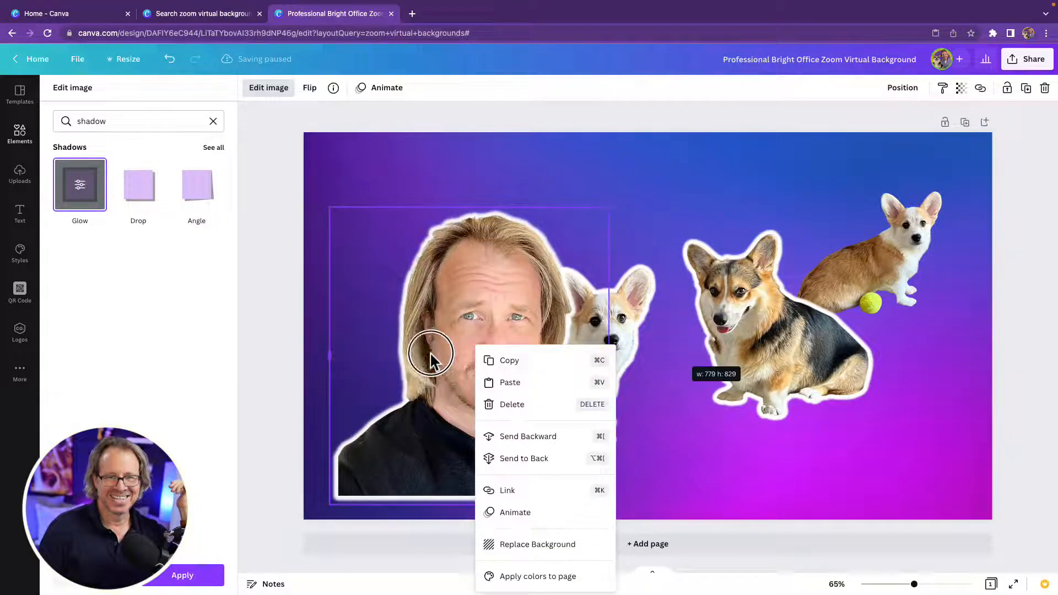
left_click(457, 305)
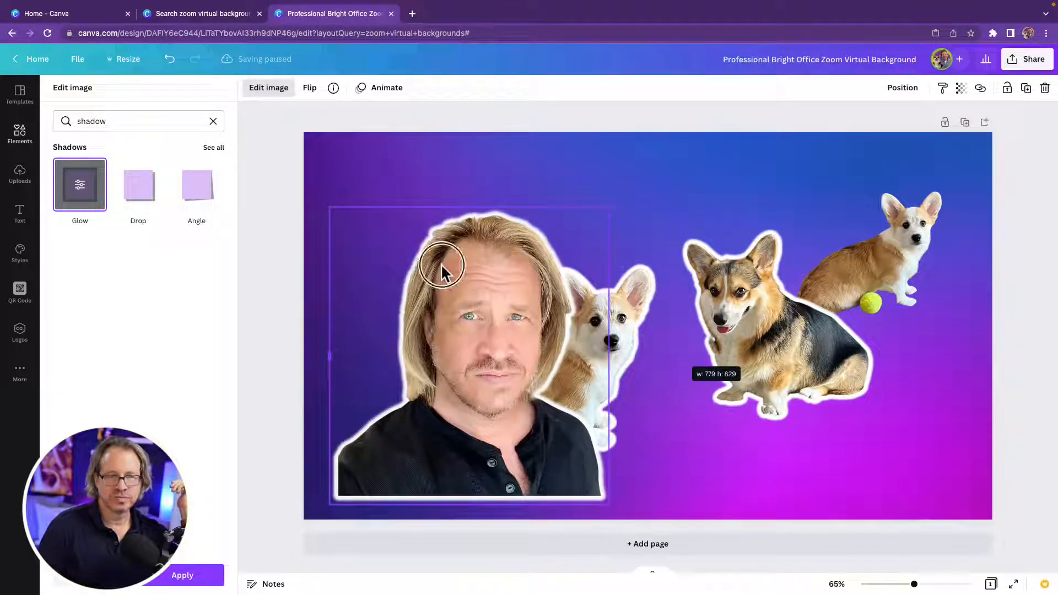
key("Delete")
key("ctrl+z")
left_click(693, 450)
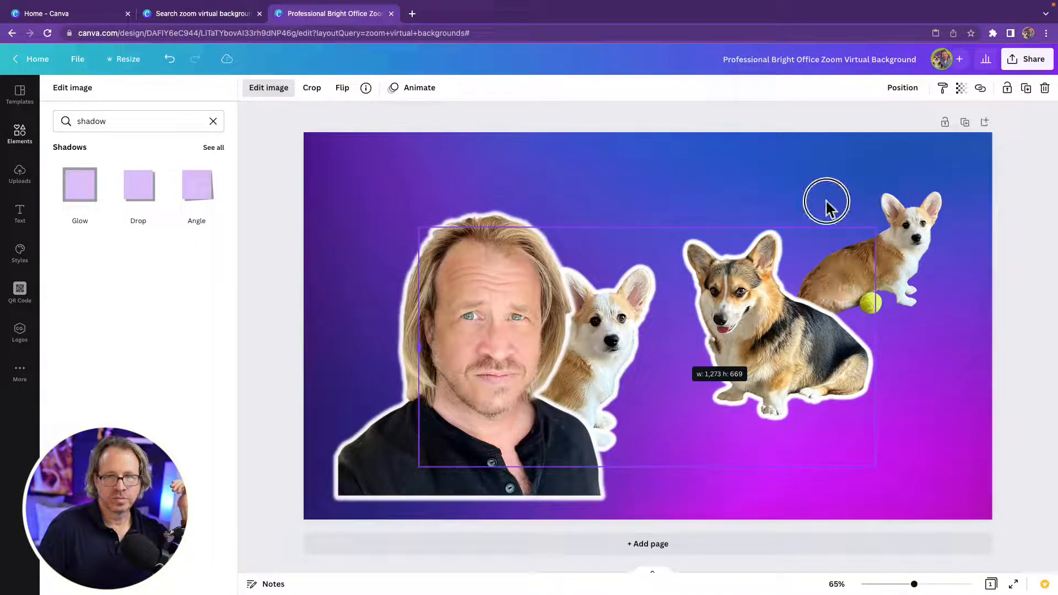
left_click(926, 507)
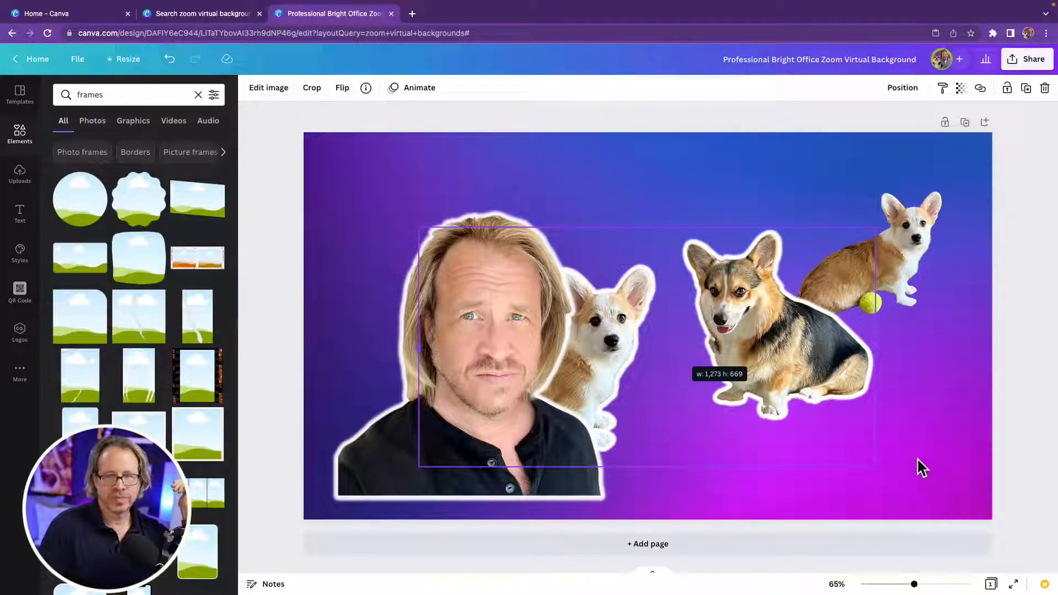
left_click(959, 409)
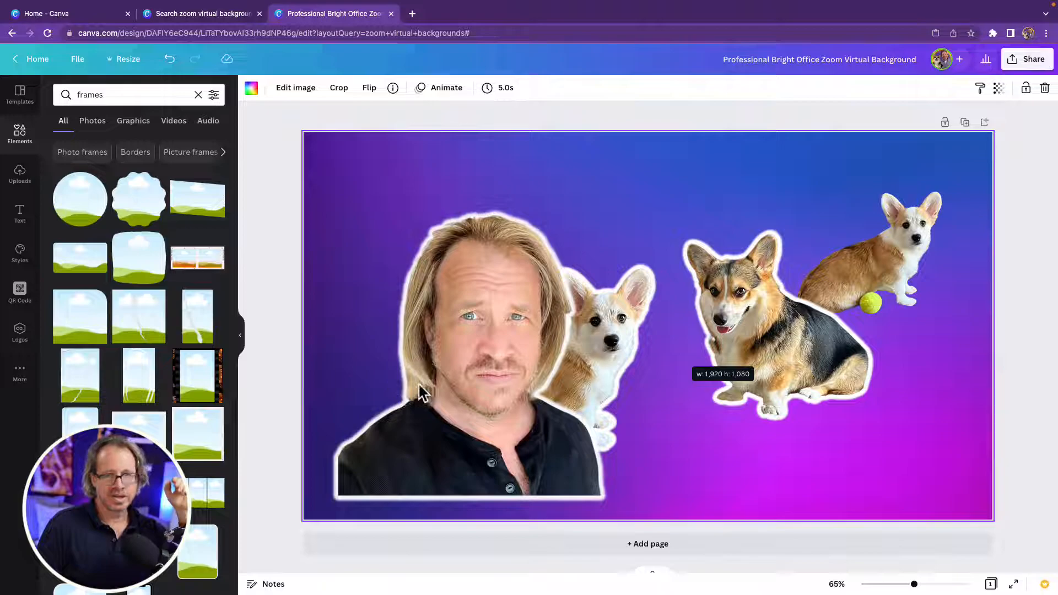
Add a circular frame to the middle of the page and try to move the portrait down and to the left
left_click(80, 204)
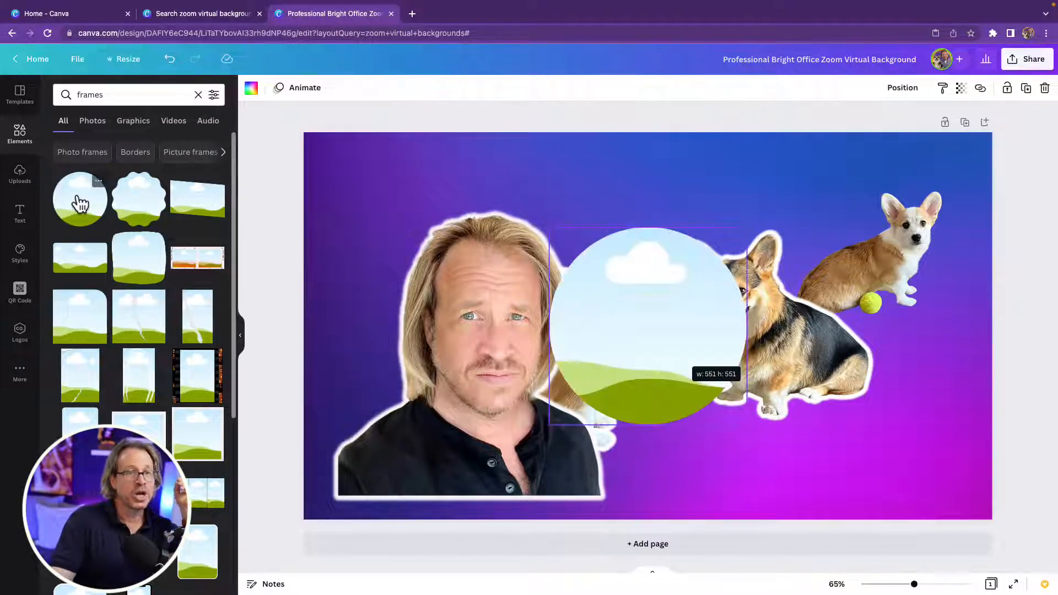
left_click(753, 479)
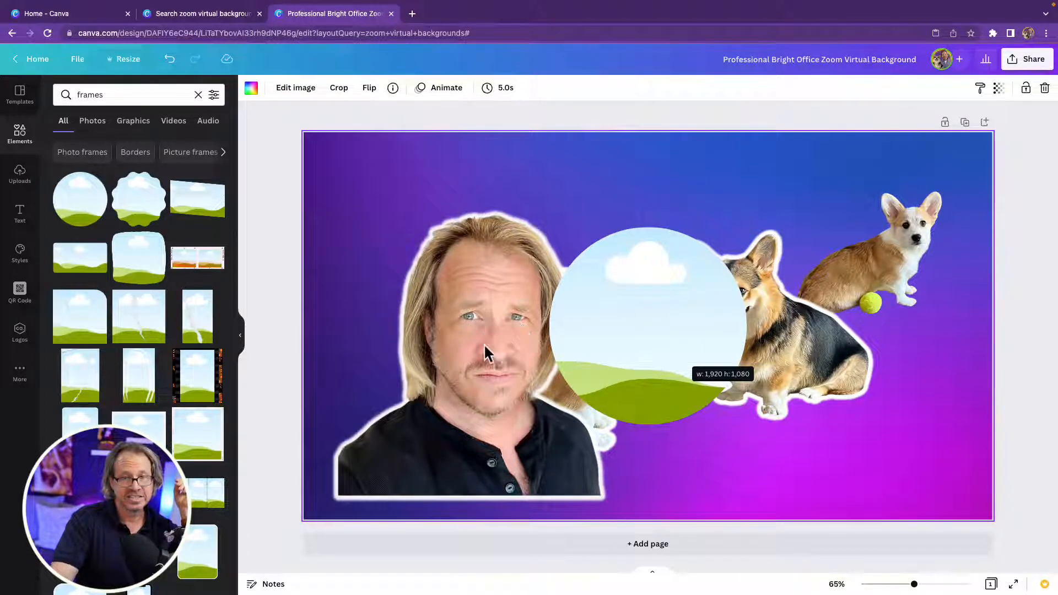
left_click_drag(483, 344, 367, 397)
left_click_drag(455, 334, 334, 407)
Detach the gradient image from the page background and select it
right_click(470, 377)
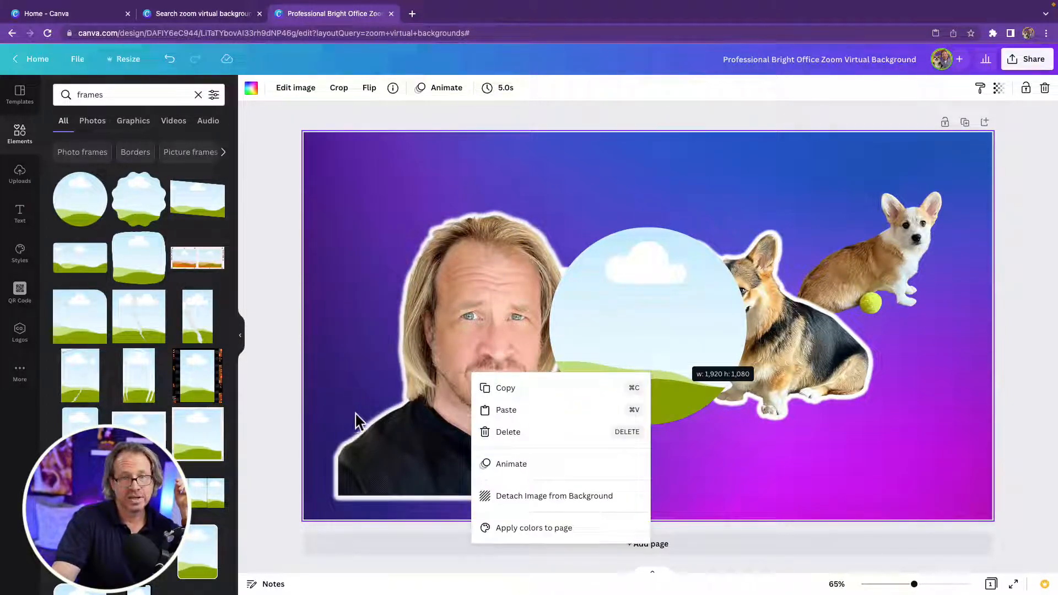
left_click(410, 453)
right_click(417, 461)
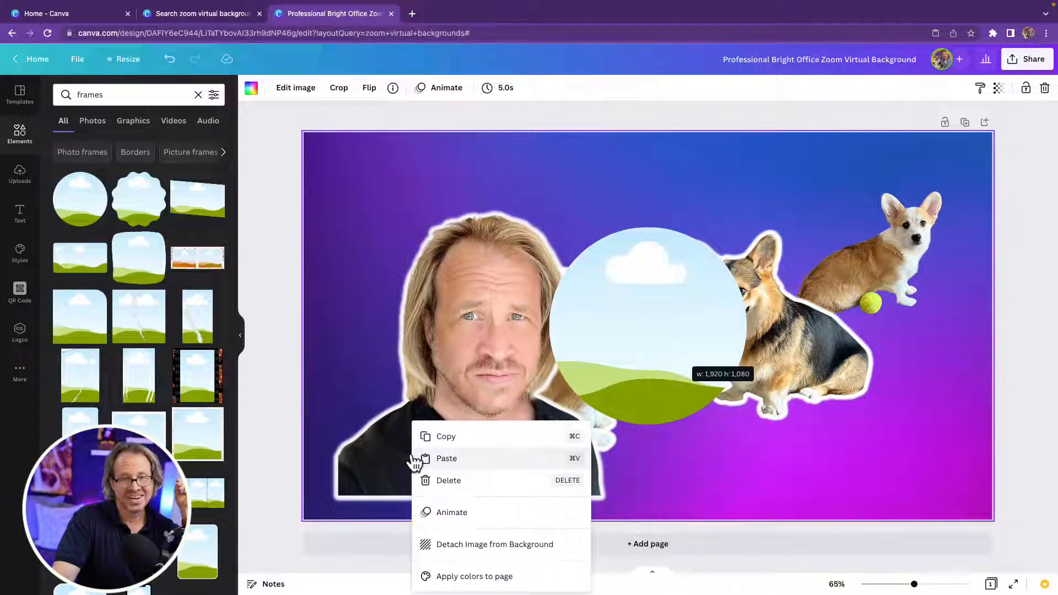
left_click(449, 544)
left_click(380, 455)
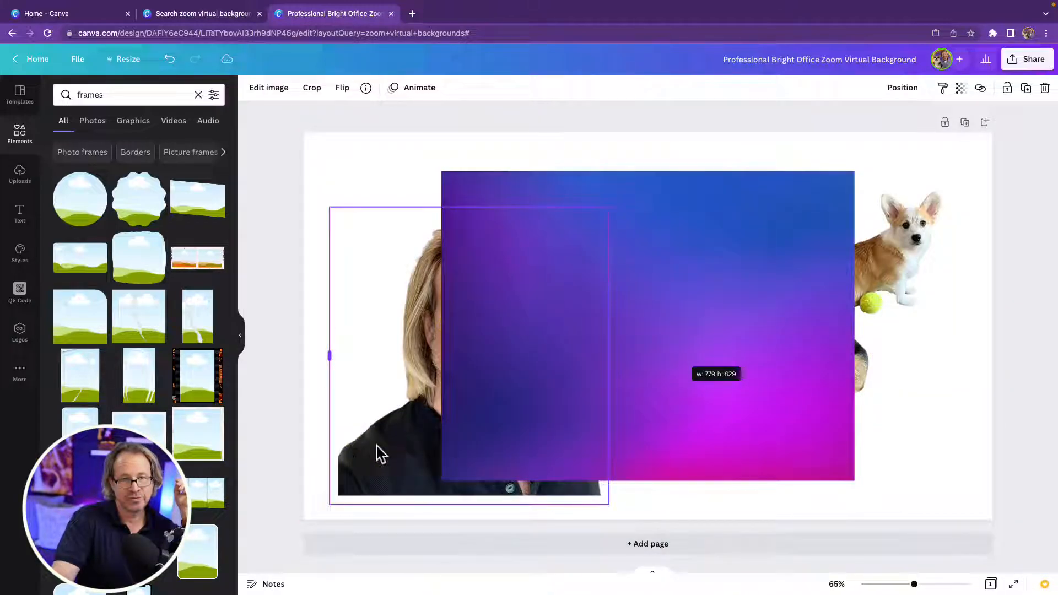
left_click(807, 424)
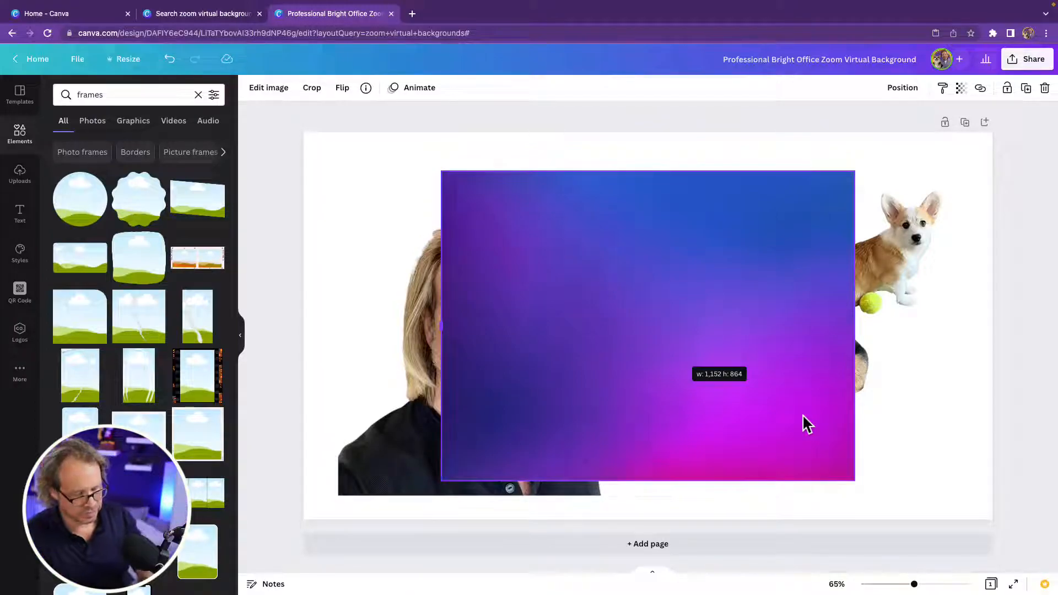
Undo the background detachment, the circular frame and the glow effects on the portrait and the corgis
key("ctrl+z")
left_click(489, 329)
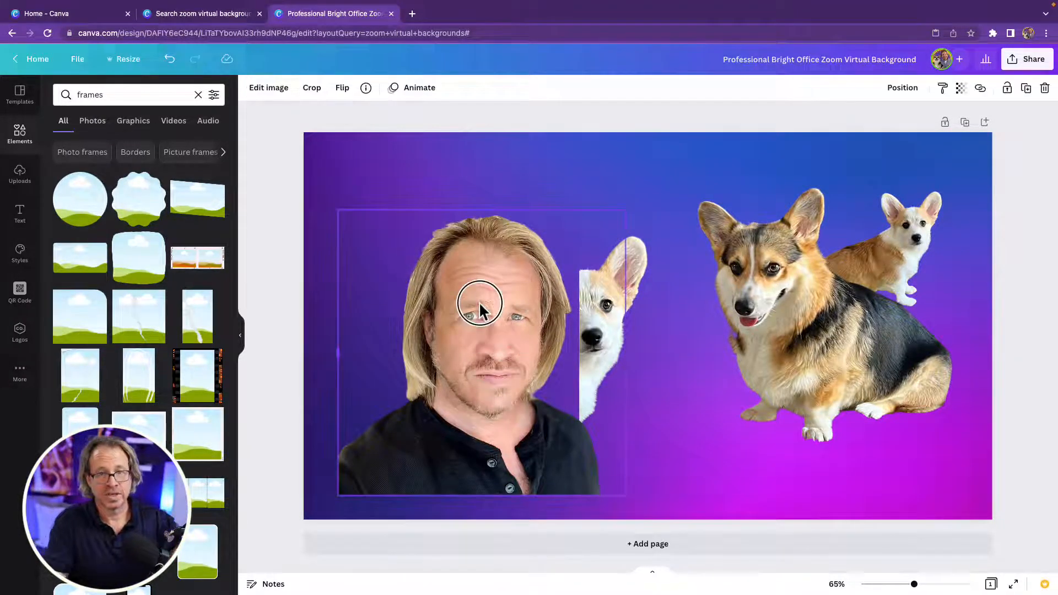
left_click(758, 408)
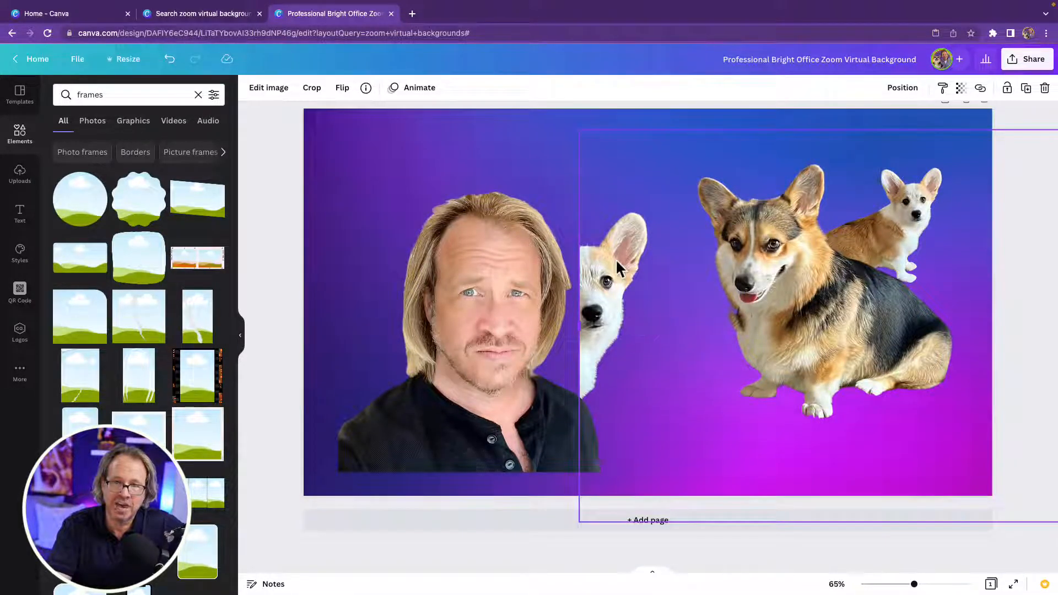
left_click(527, 269)
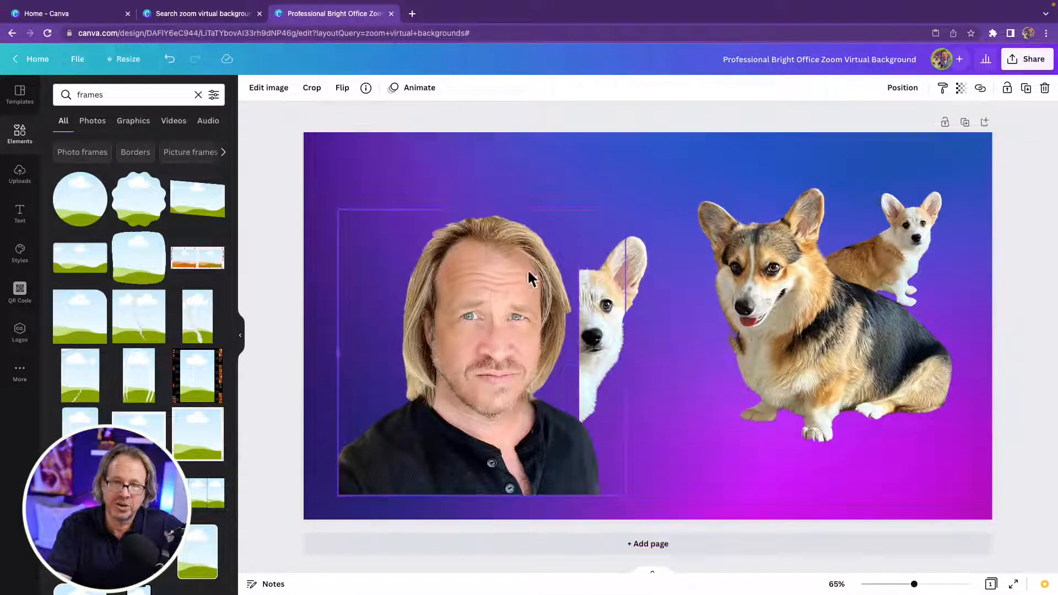
left_click(492, 164)
left_click(489, 332)
right_click(488, 333)
left_click(401, 325)
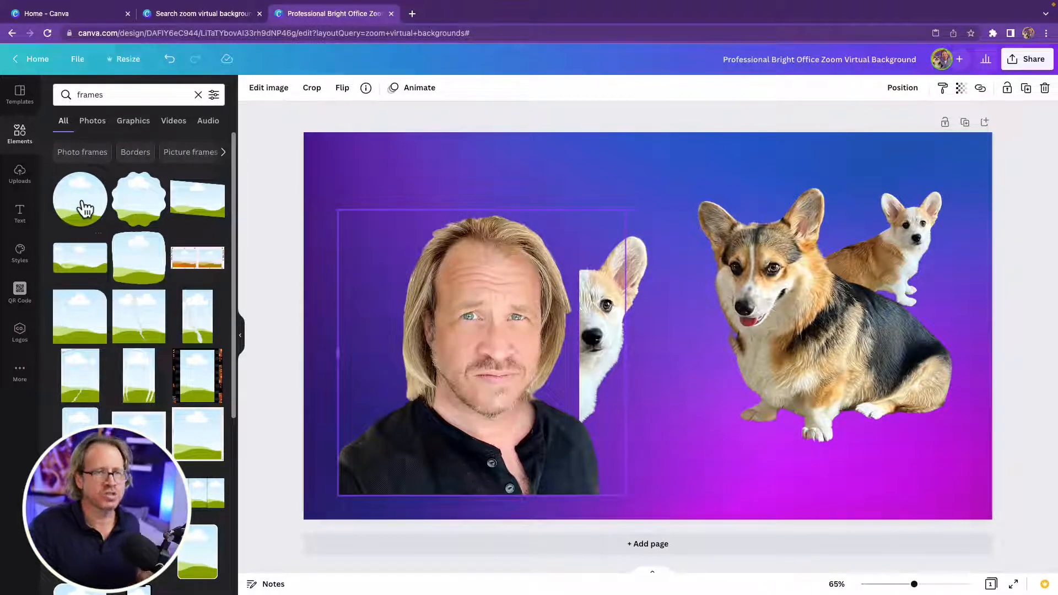
Leave the Zoom background design for the home page and create a blank Presentation (16:9) design
left_click(19, 95)
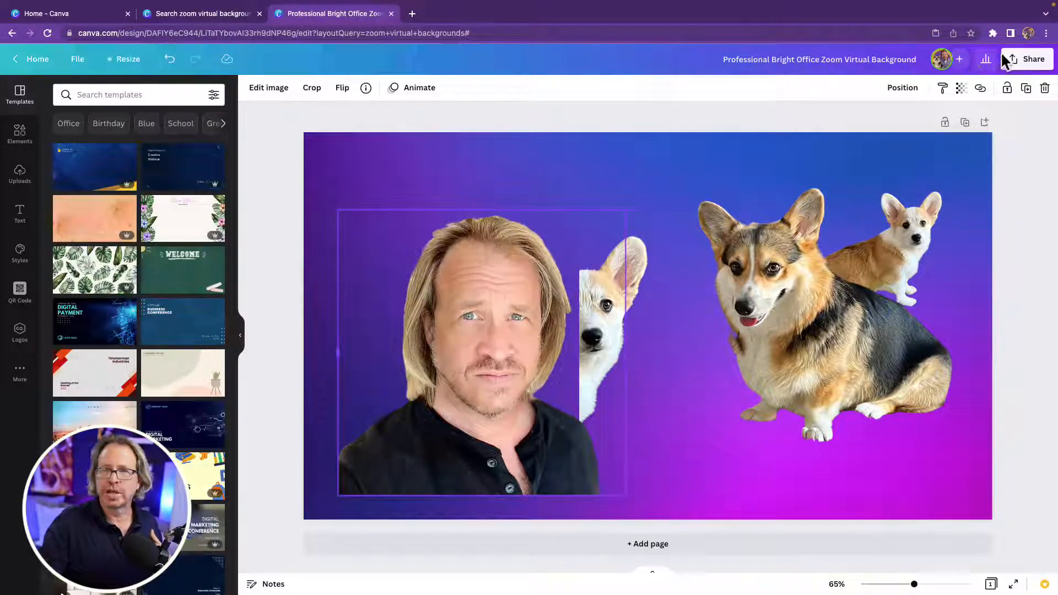
left_click(28, 65)
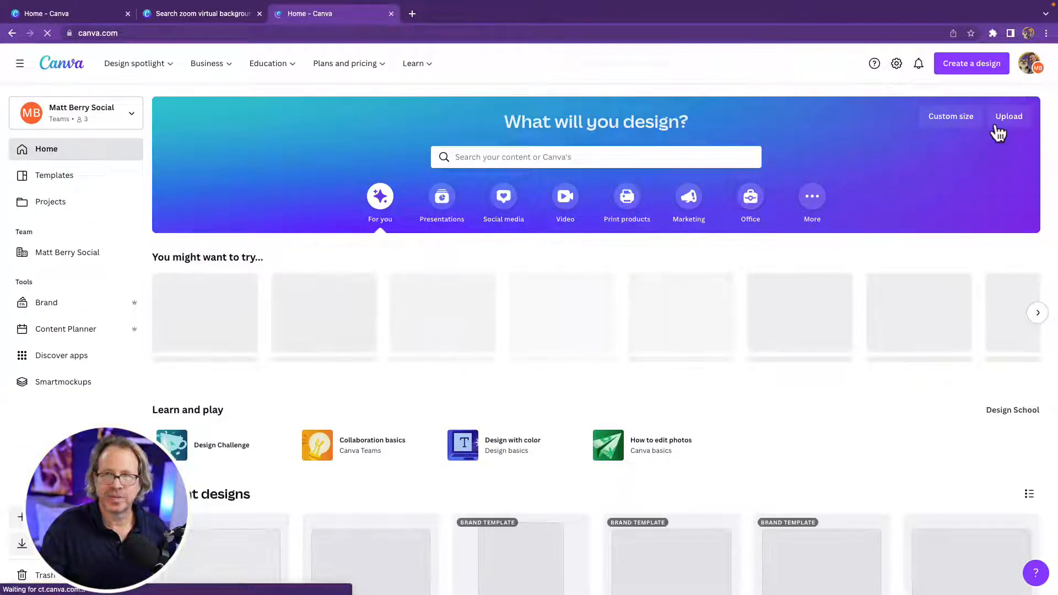
left_click(980, 70)
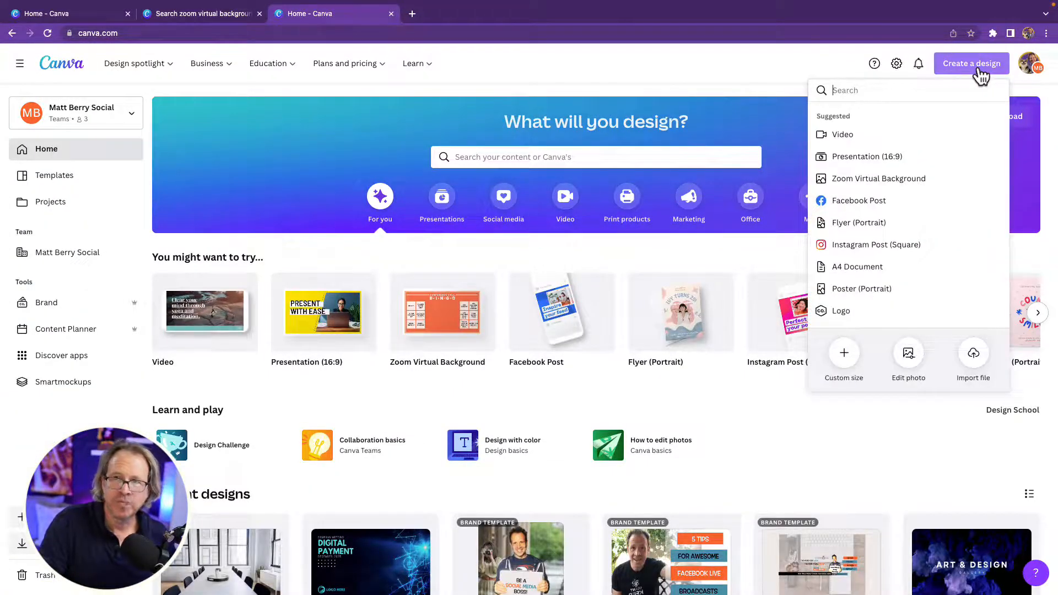
left_click(862, 156)
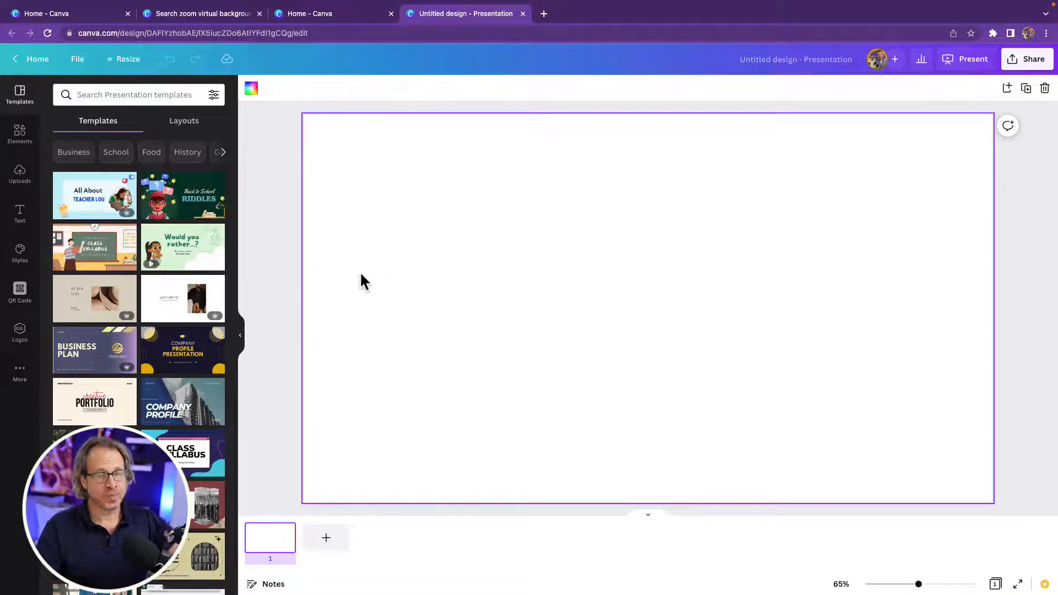
Add the recently used blue-purple gradient image, align it with the page's top-left corner and enlarge it to cover the page
left_click(29, 139)
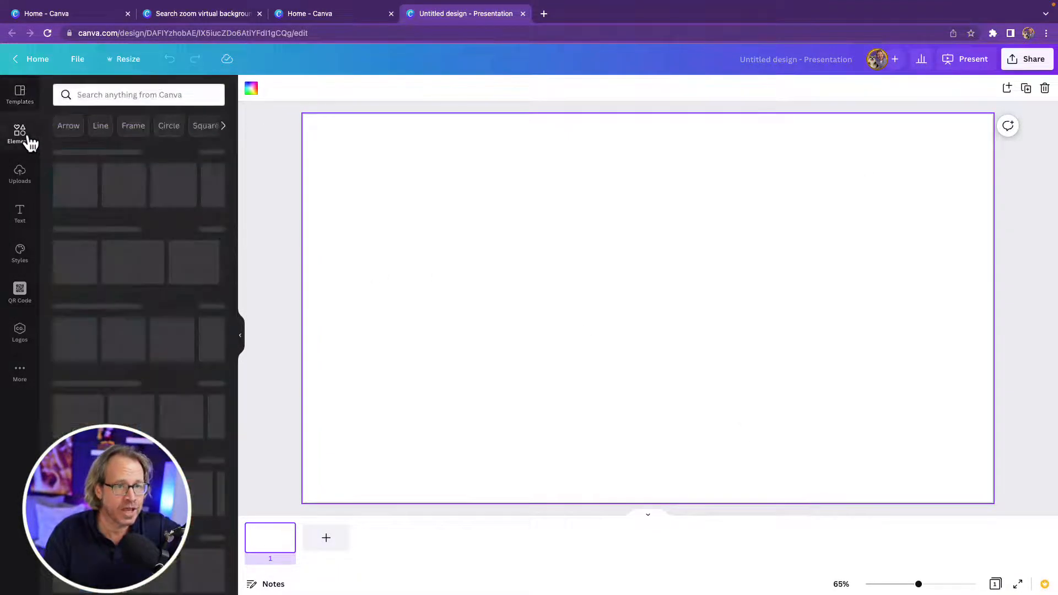
left_click(175, 187)
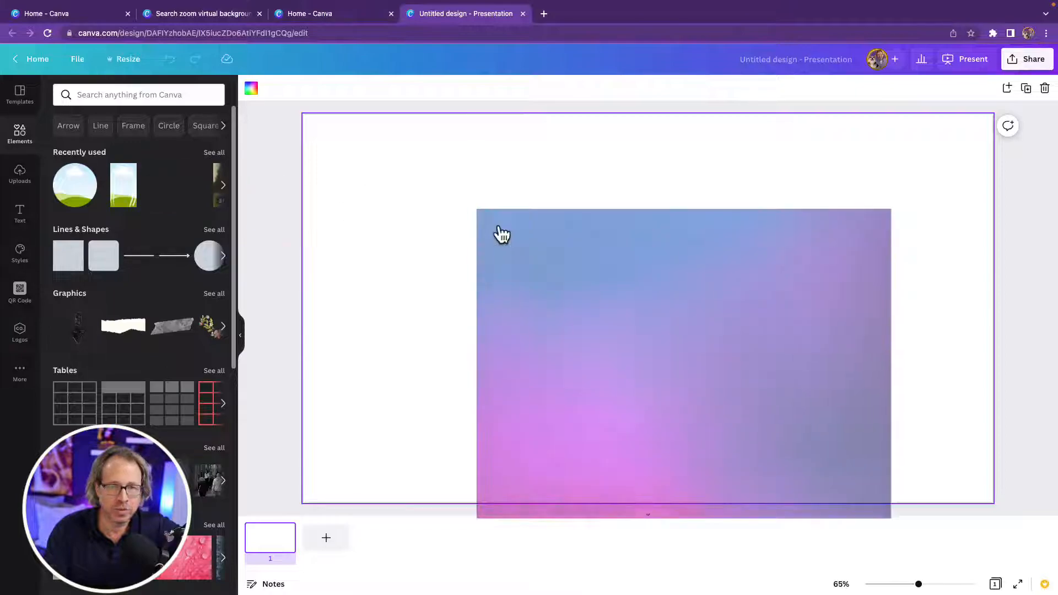
left_click_drag(604, 327, 425, 220)
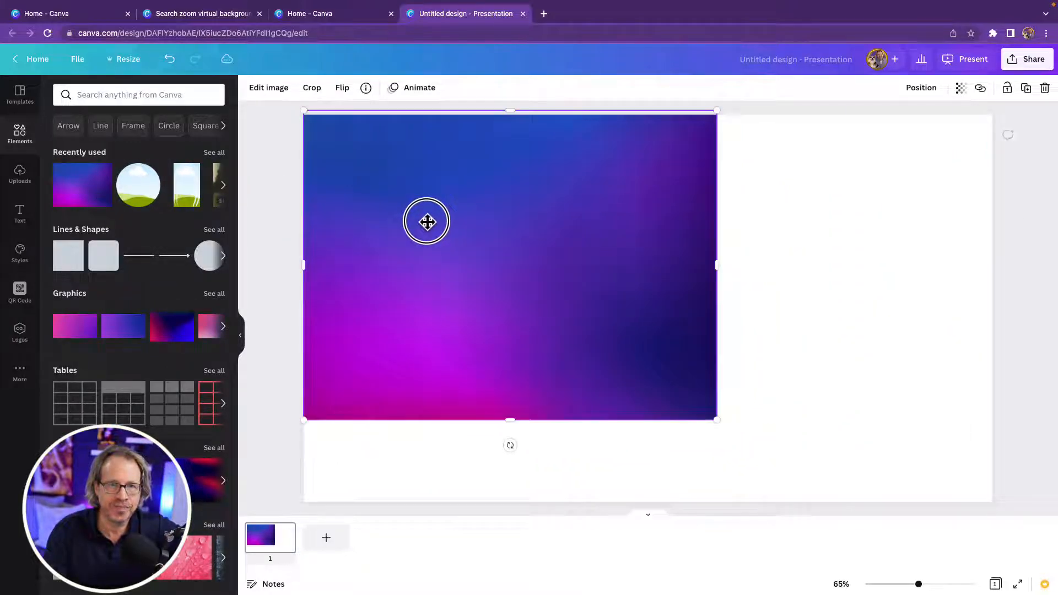
left_click_drag(714, 419, 1048, 570)
Drop the uploaded portrait onto the gradient image and delete the resulting full-page picture
left_click(20, 174)
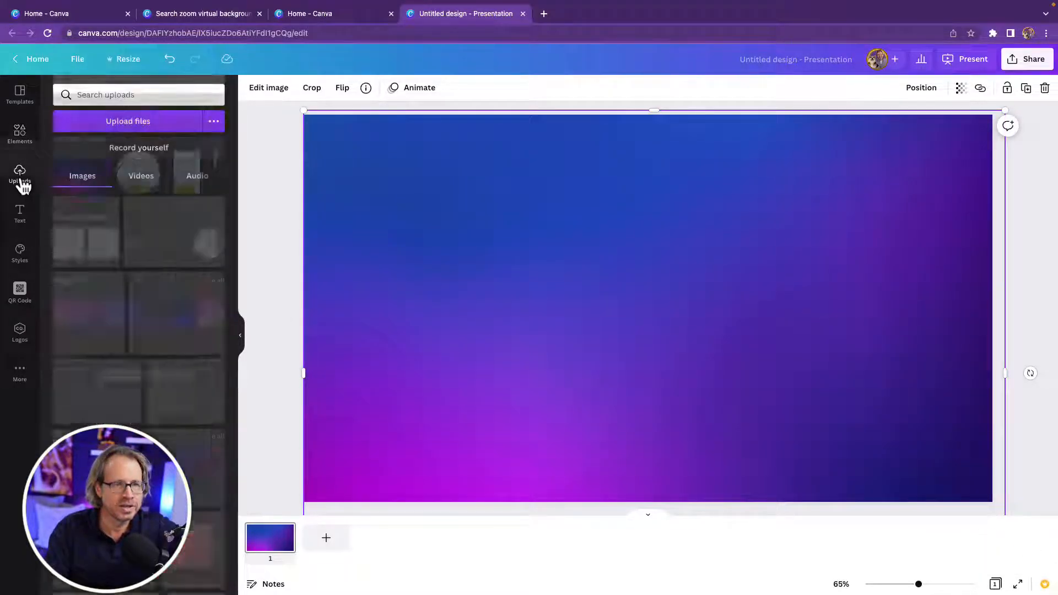
left_click_drag(69, 230, 432, 225)
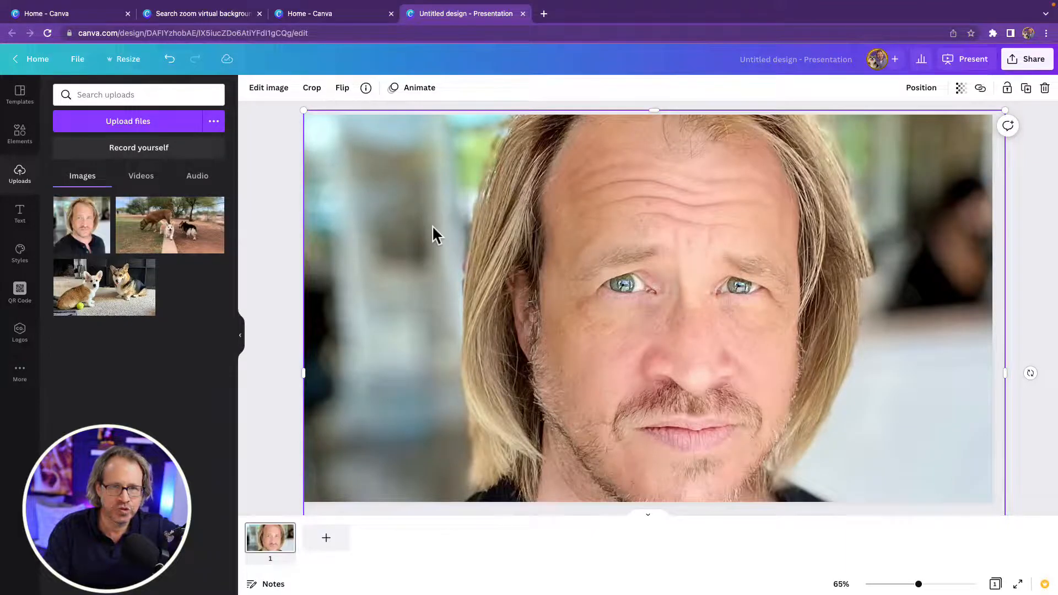
key("Delete")
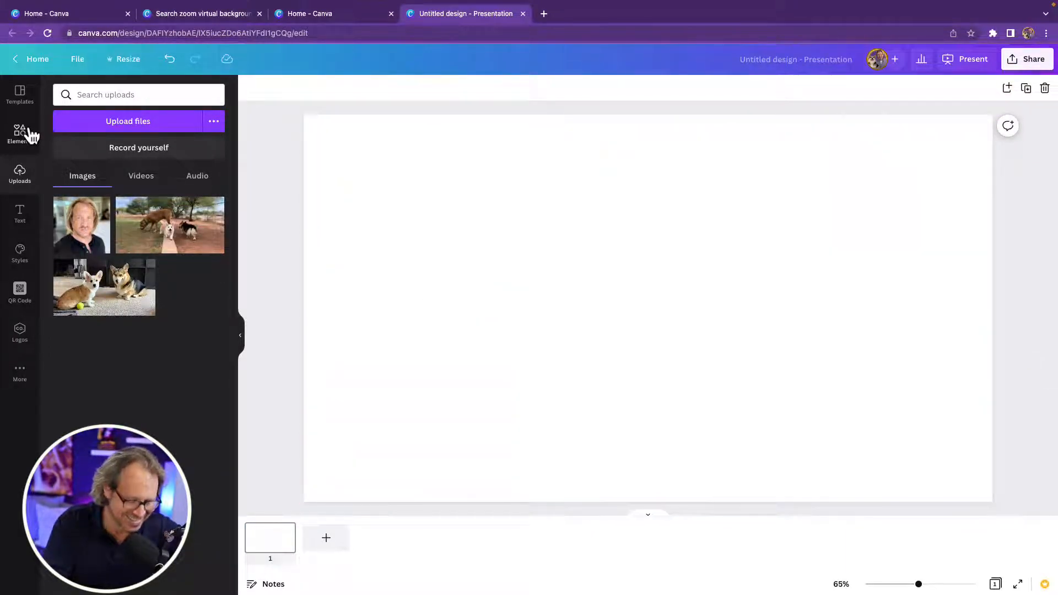
Undo the deletion and the image replacement, and add the uploaded portrait as a separate image over the gradient
key("super+z")
key("super+z")
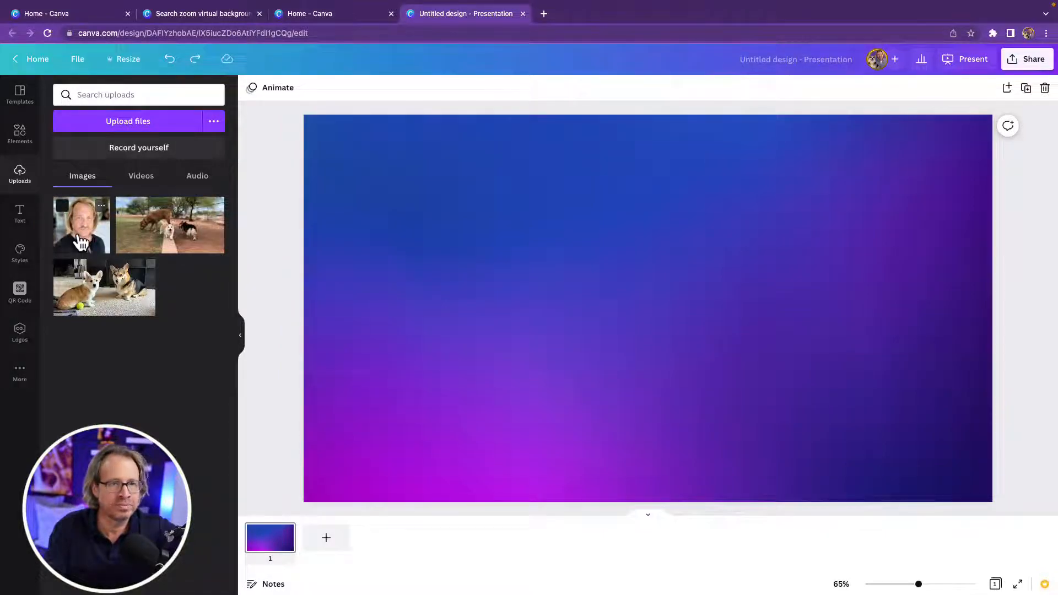
left_click(81, 241)
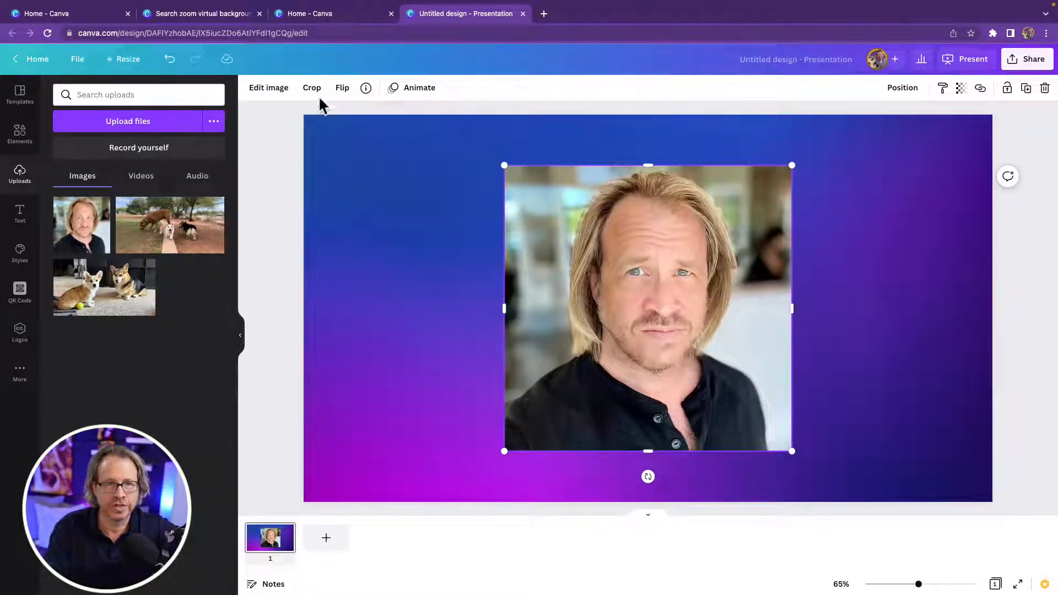
Remove the background from the portrait with the Background Remover effect and apply the result
left_click(270, 94)
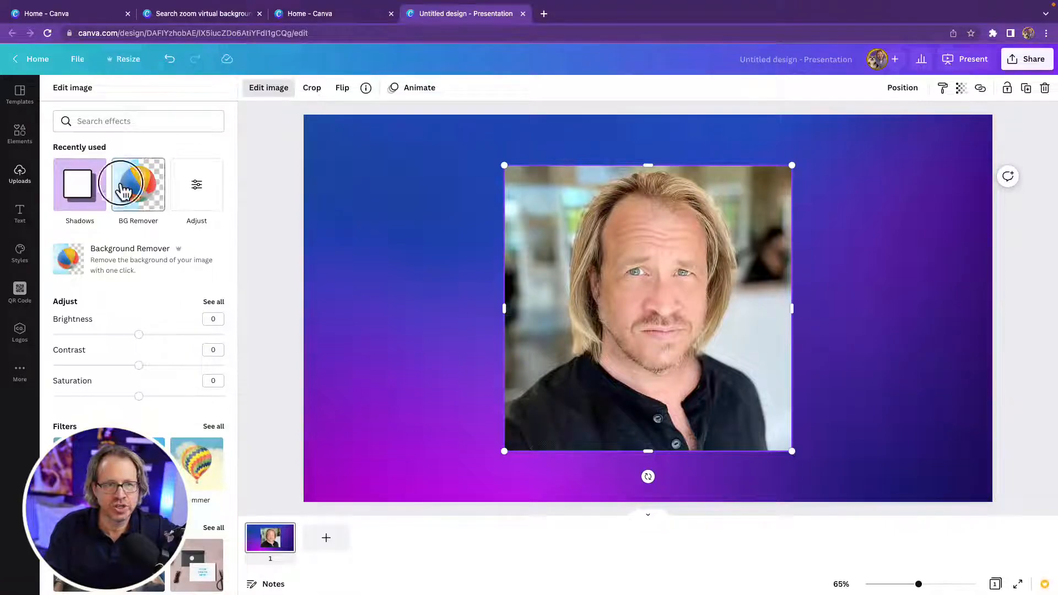
left_click(124, 191)
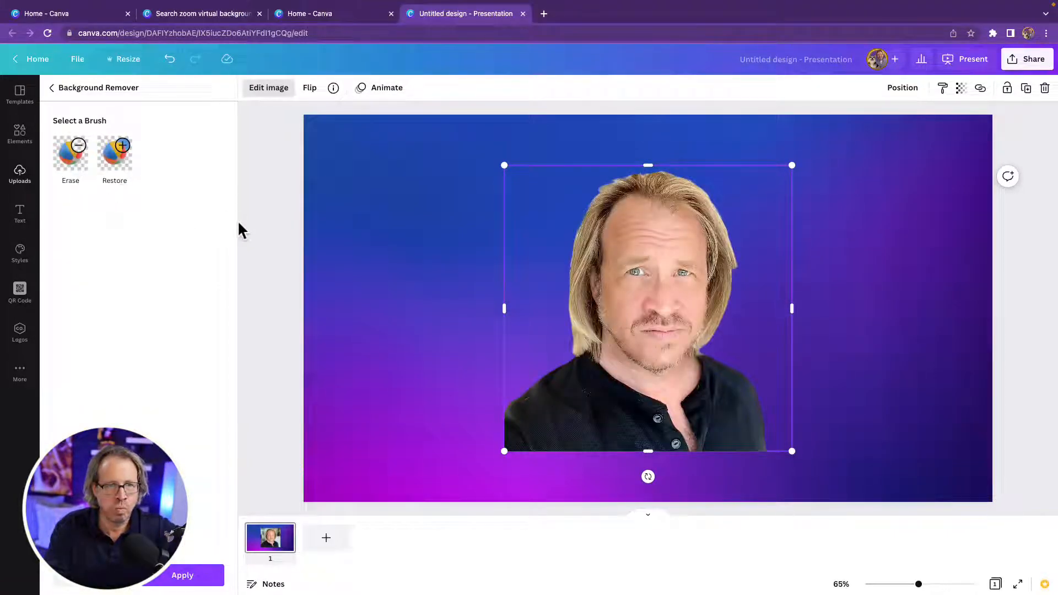
left_click(181, 576)
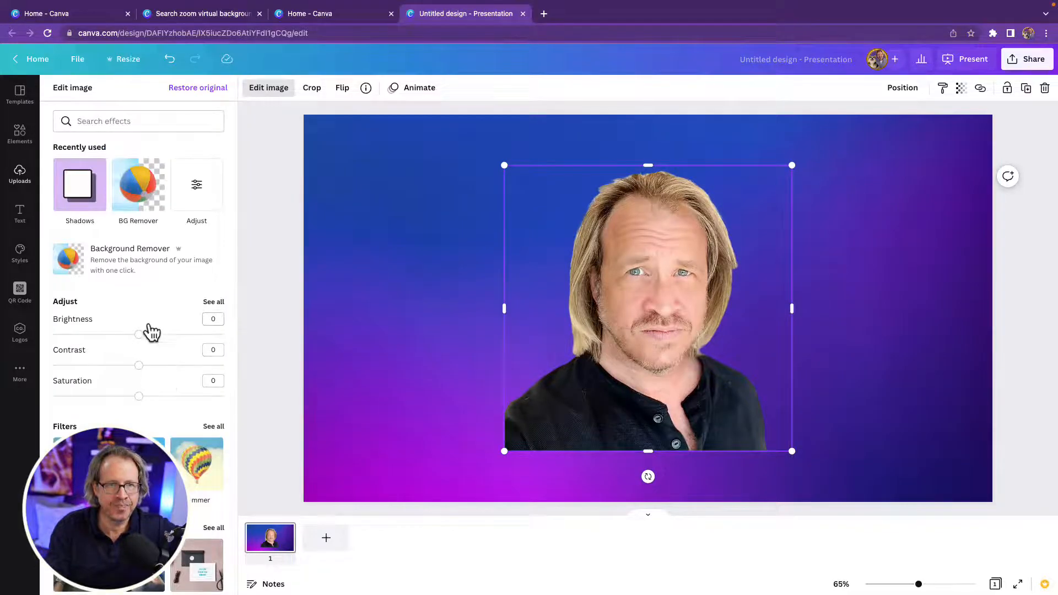
Give the portrait a Glow shadow with size 12, transparency 100 and blur 3
left_click(78, 179)
left_click(154, 165)
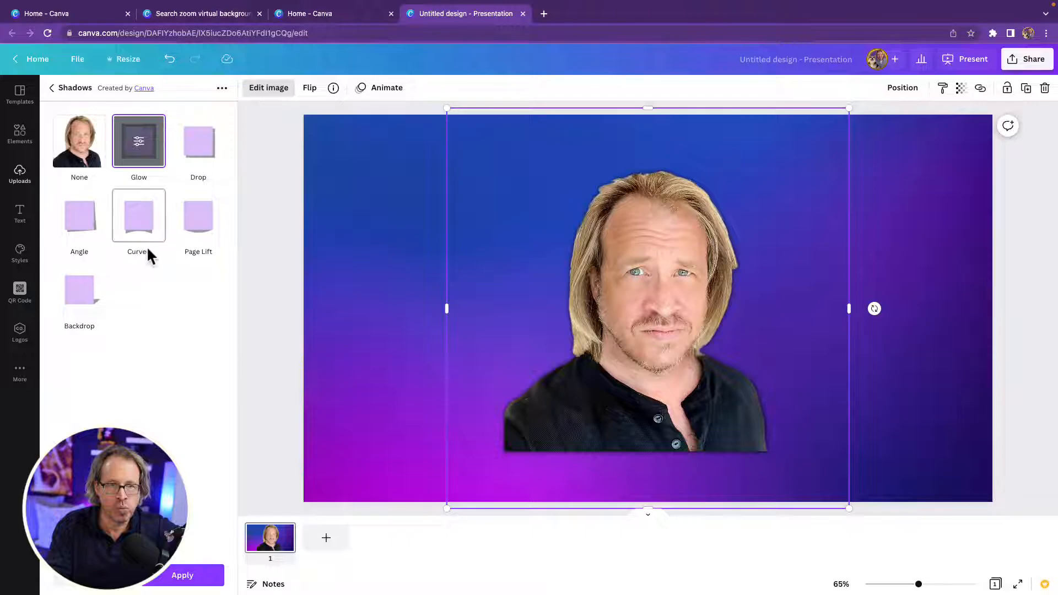
left_click(140, 156)
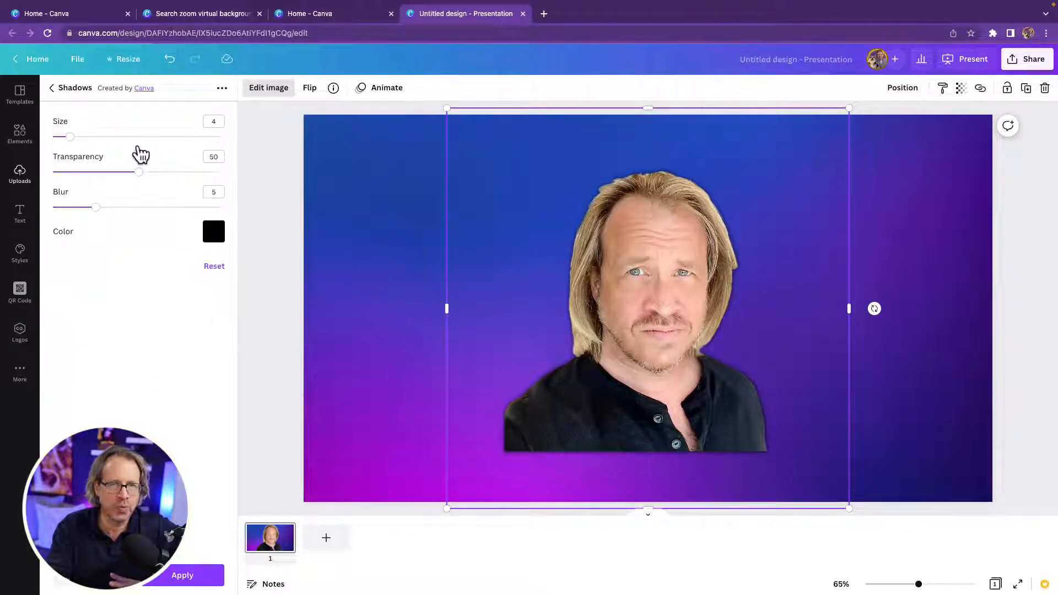
left_click_drag(96, 207, 79, 207)
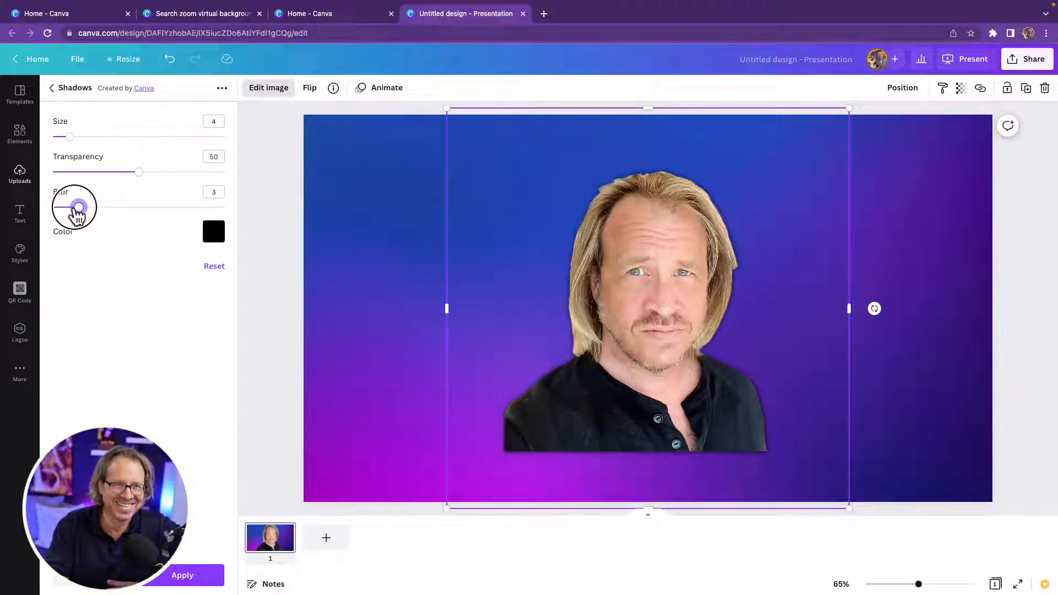
left_click_drag(140, 172, 236, 185)
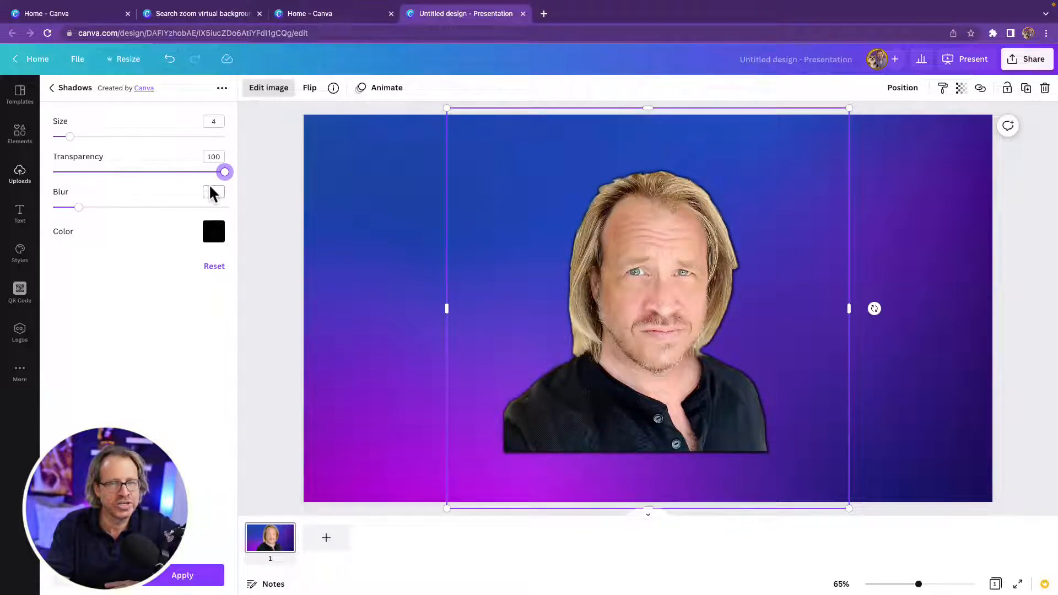
left_click(71, 137)
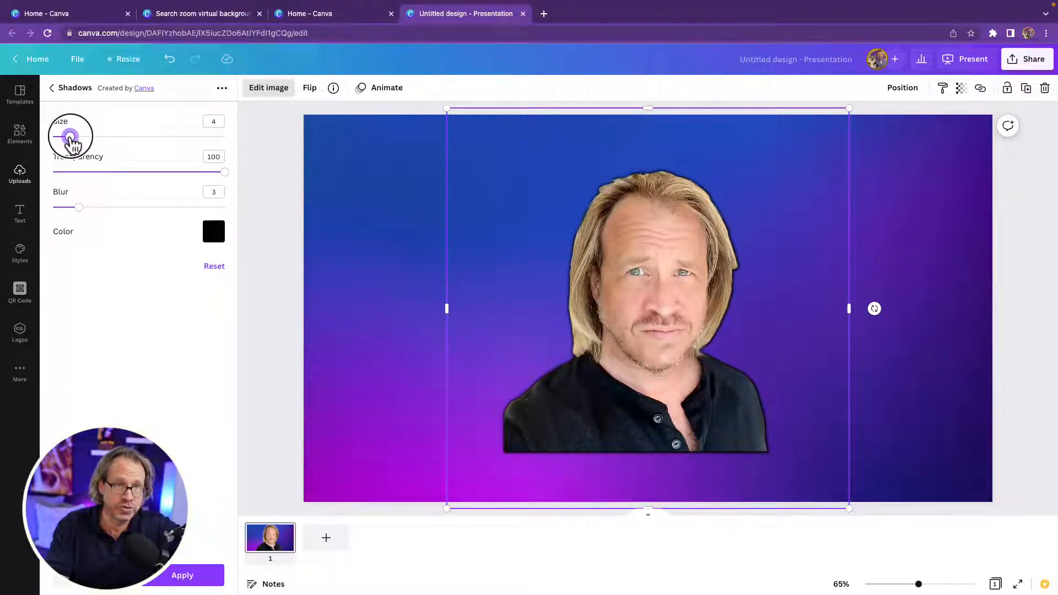
left_click_drag(70, 137, 105, 137)
Set the glow color to the brand orange and move the portrait to the page's lower-left corner
left_click(214, 232)
left_click(307, 386)
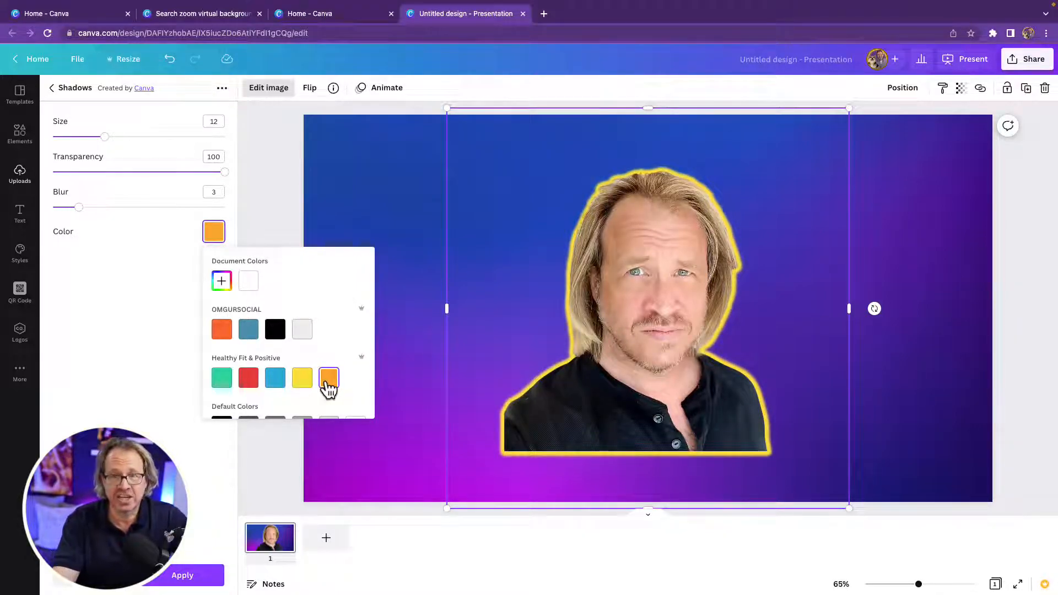
left_click(326, 177)
left_click_drag(633, 252, 475, 352)
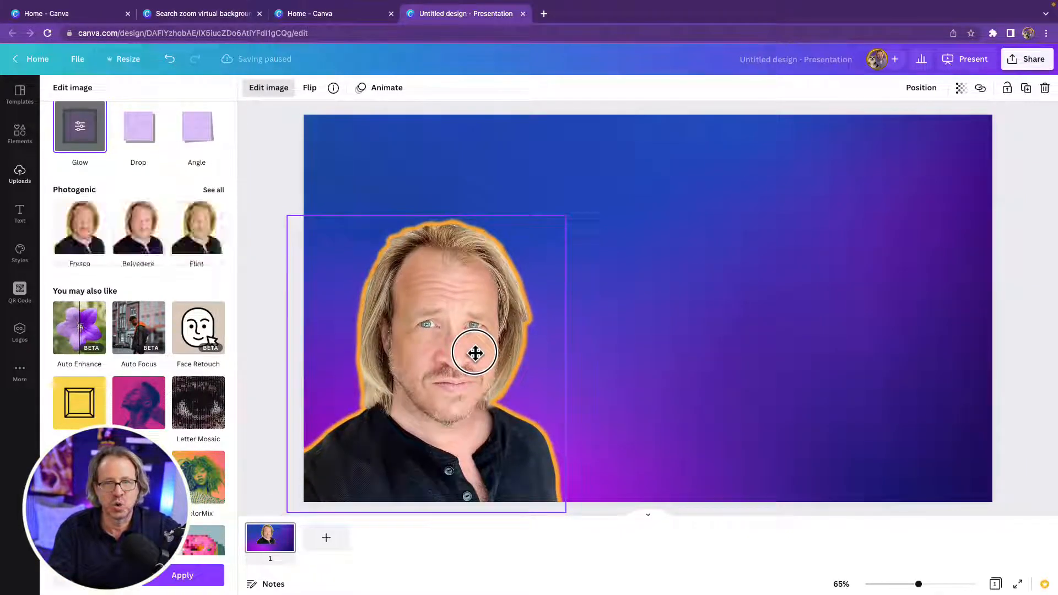
left_click(320, 257)
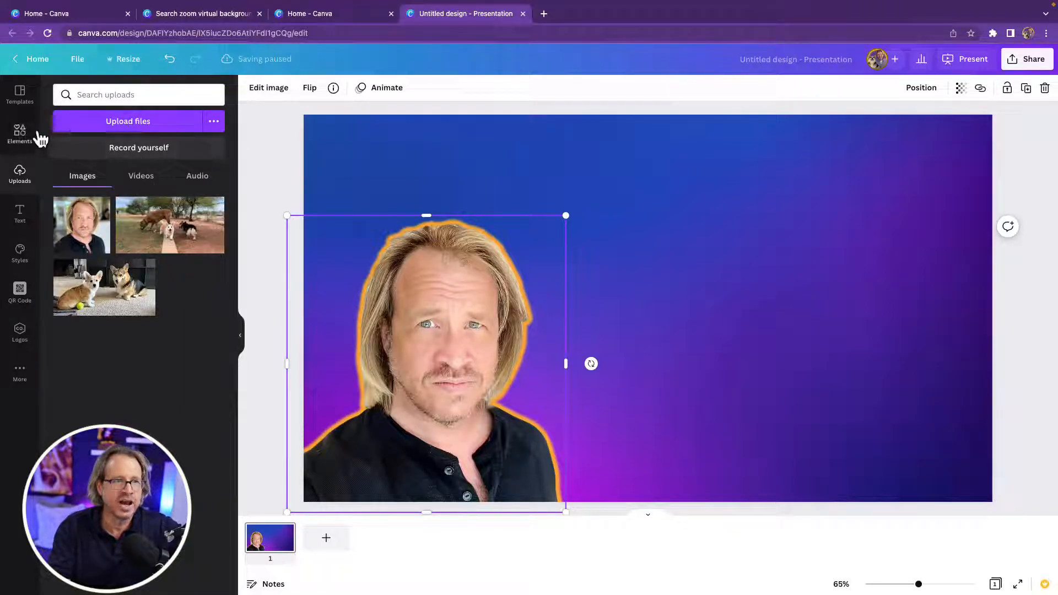
Add the recently used circular frame to the right half of the page and place the glowing portrait in it
left_click(20, 134)
left_click(102, 95)
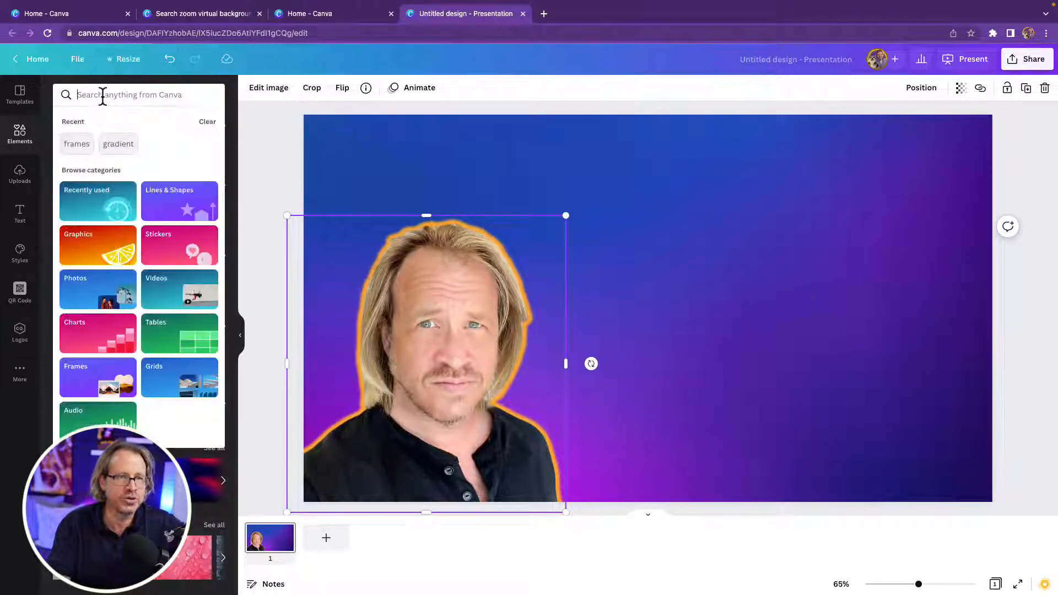
left_click(22, 134)
left_click_drag(135, 197, 723, 232)
left_click_drag(470, 395, 819, 288)
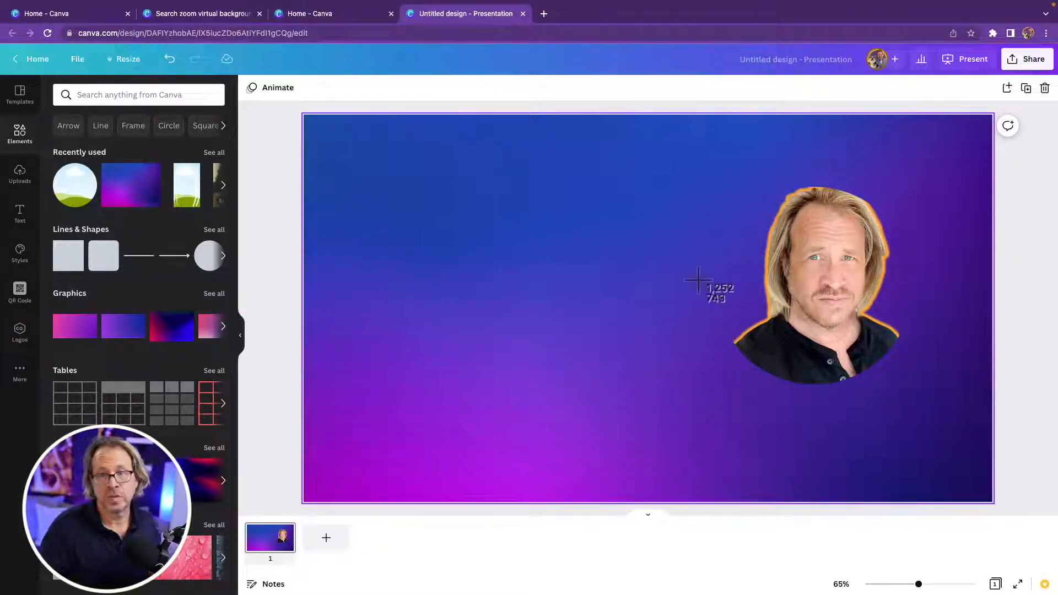
Take a screenshot of the area around the framed portrait and upload it from the Desktop's ScreenShots folder
left_click_drag(647, 146, 942, 461)
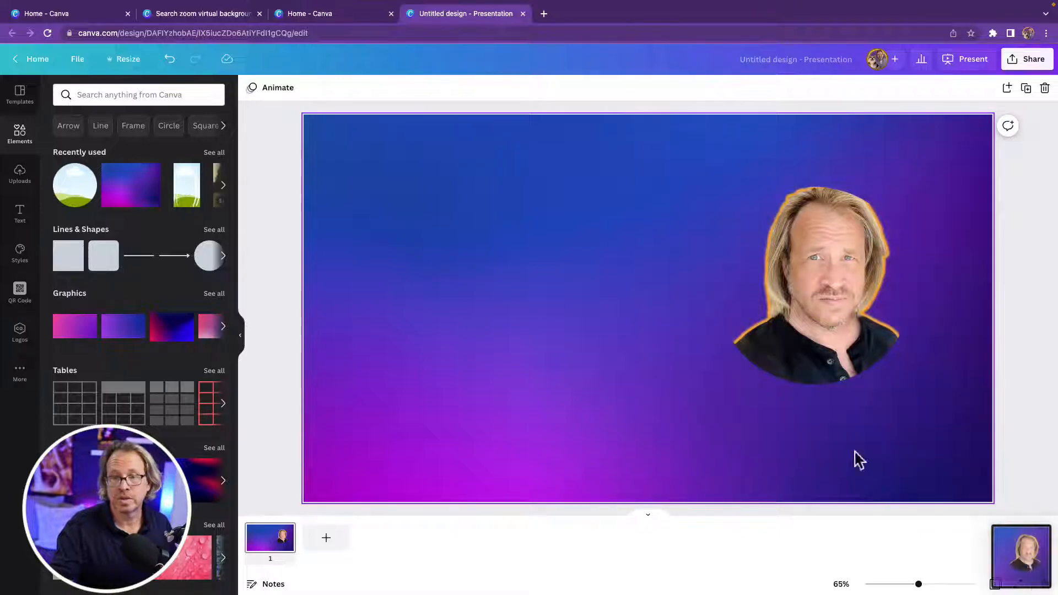
left_click(20, 174)
left_click(99, 123)
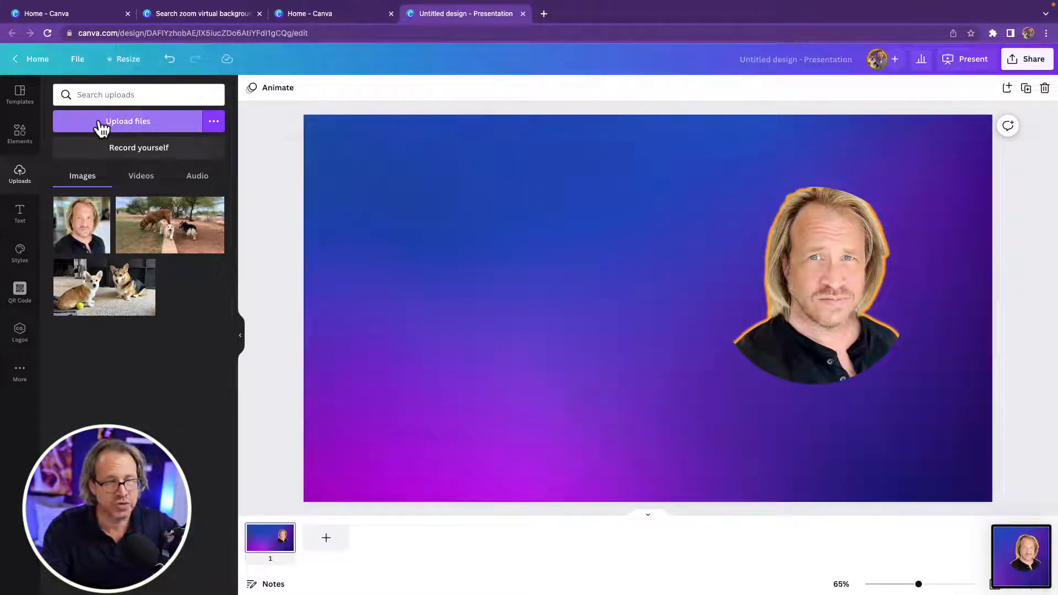
left_click(344, 231)
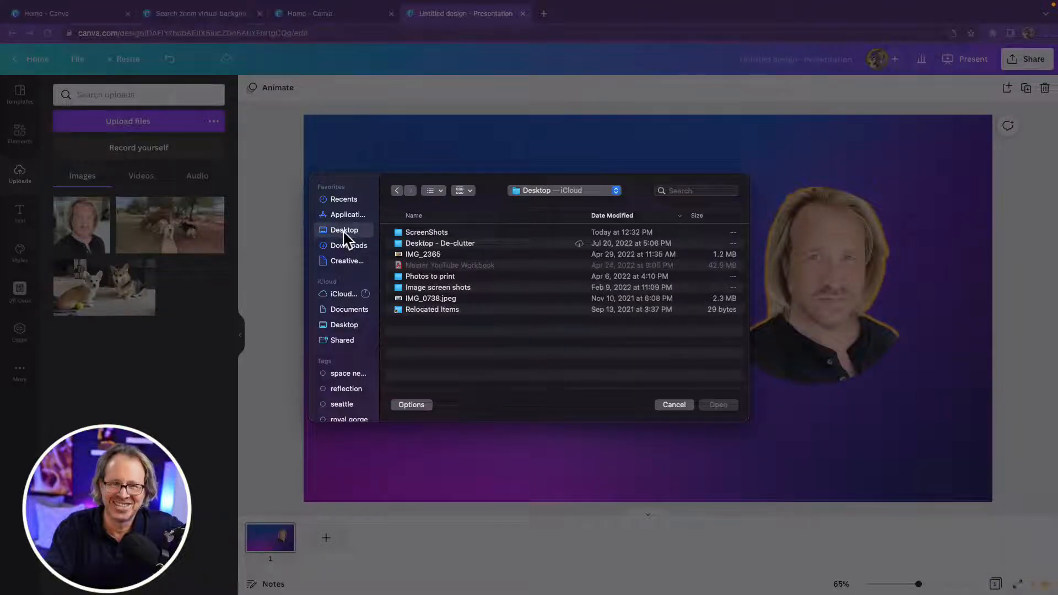
double_click(434, 234)
double_click(434, 235)
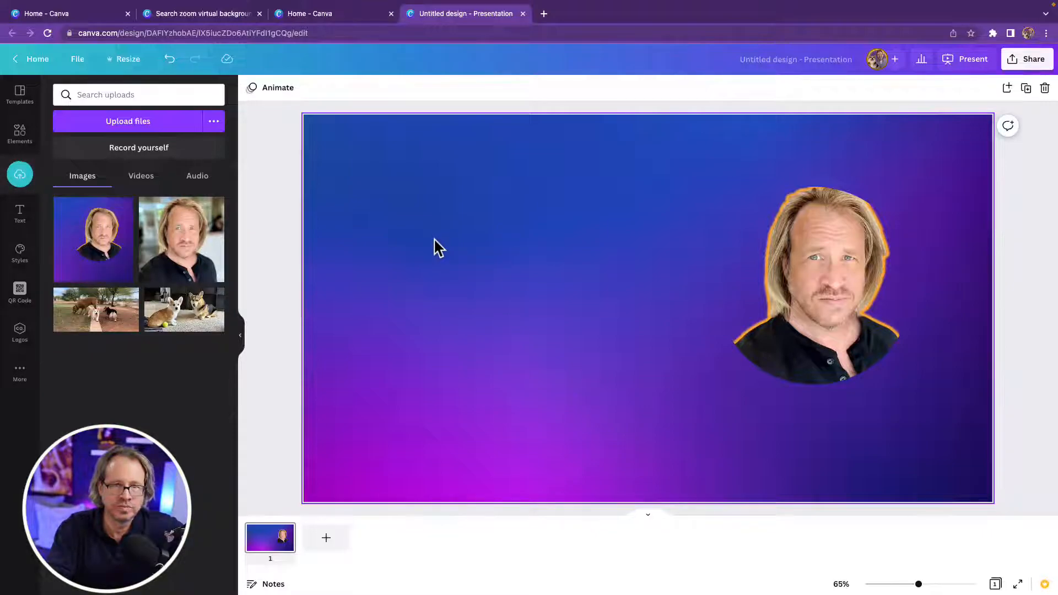
Add the uploaded screenshot to the left half of the page and crop its left and bottom edges closer to the portrait
left_click_drag(88, 246, 402, 236)
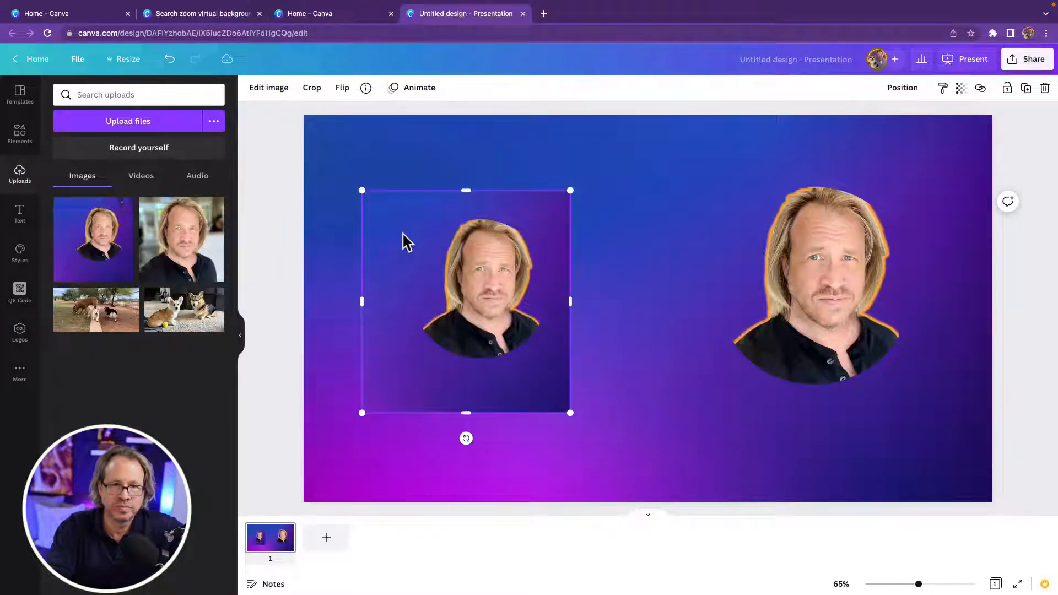
left_click_drag(363, 302, 411, 305)
left_click_drag(487, 412, 461, 376)
Add another circular frame between the two portraits and delete the full-page gradient image
left_click(19, 135)
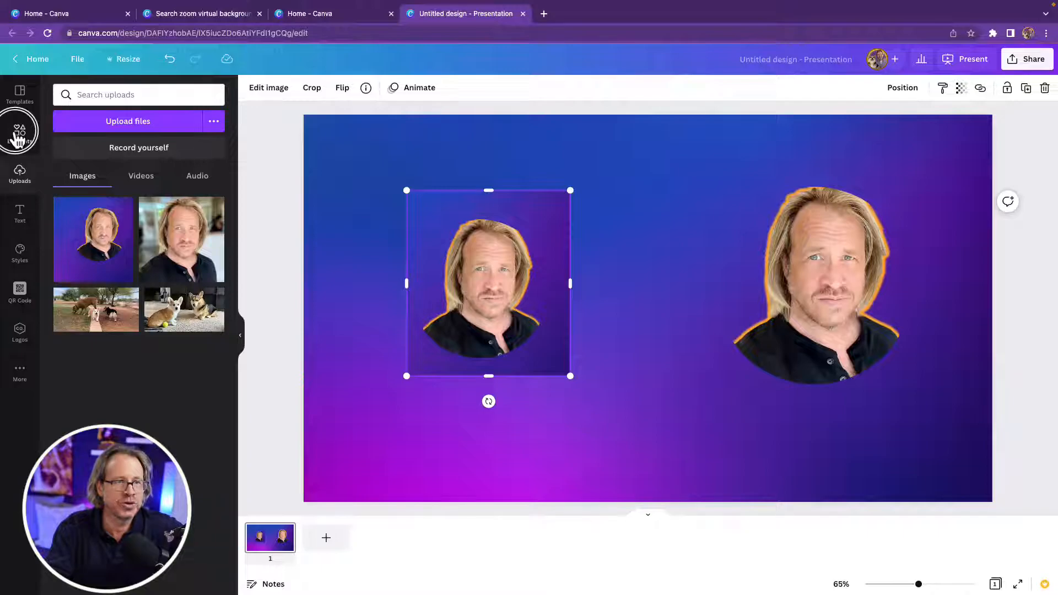
left_click_drag(74, 185, 608, 157)
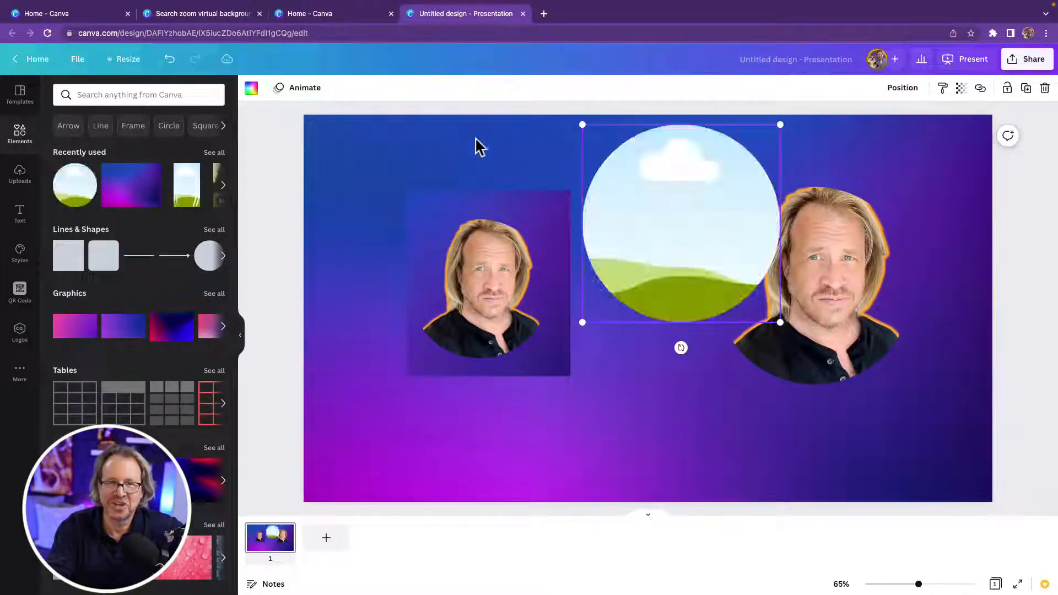
left_click(410, 146)
key("Delete")
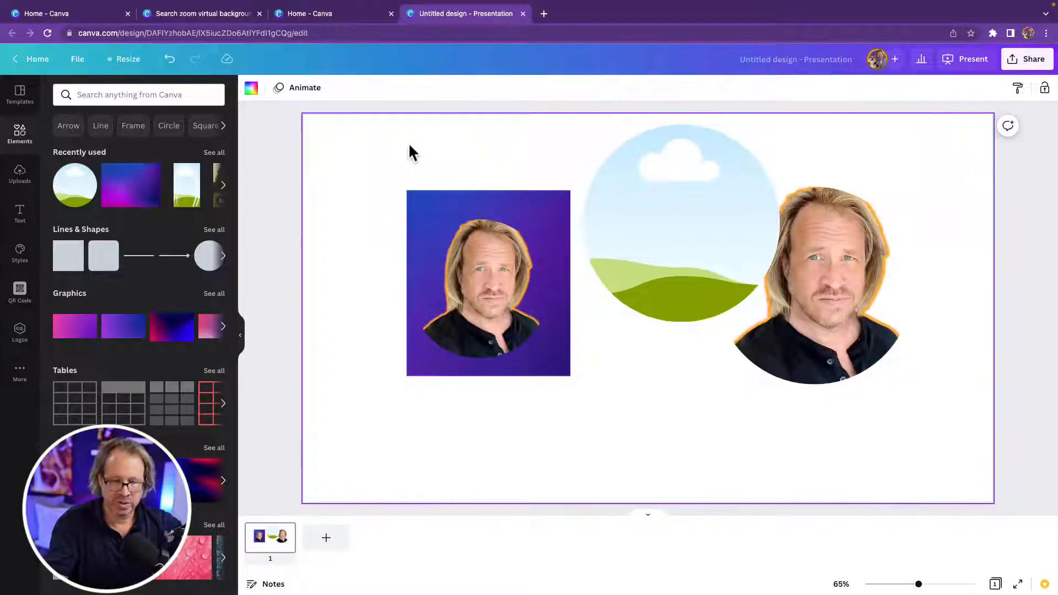
Place the cropped screenshot into the empty circular frame and move the filled frame to the left half of the page
left_click_drag(463, 314, 470, 272)
left_click(368, 262)
left_click_drag(509, 315, 527, 347)
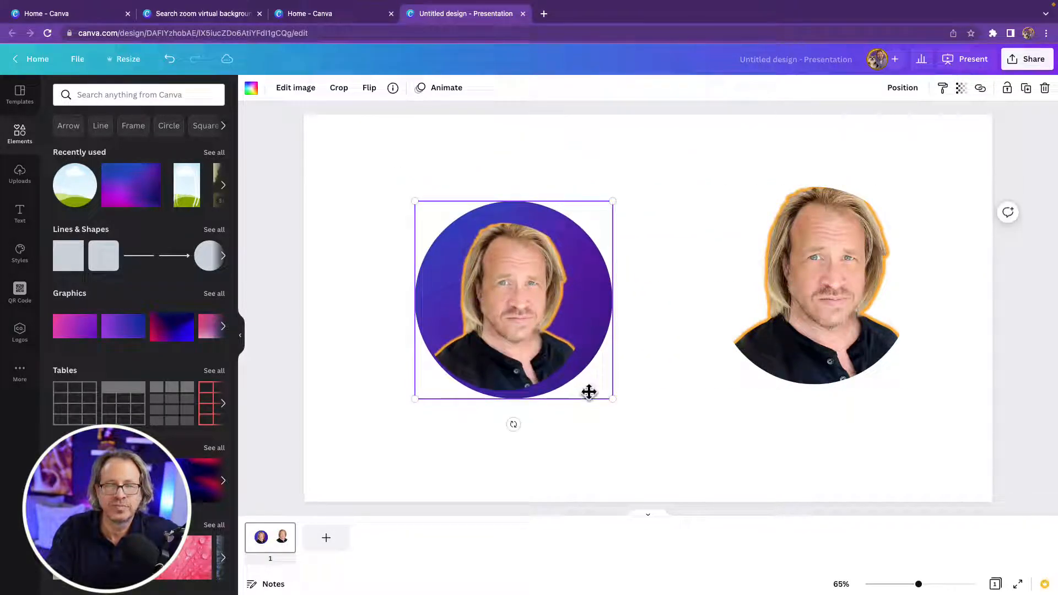
Adjust the crop of the framed screenshot, shifting the image so the portrait's shoulders reach the circle's lower edge
right_click(517, 346)
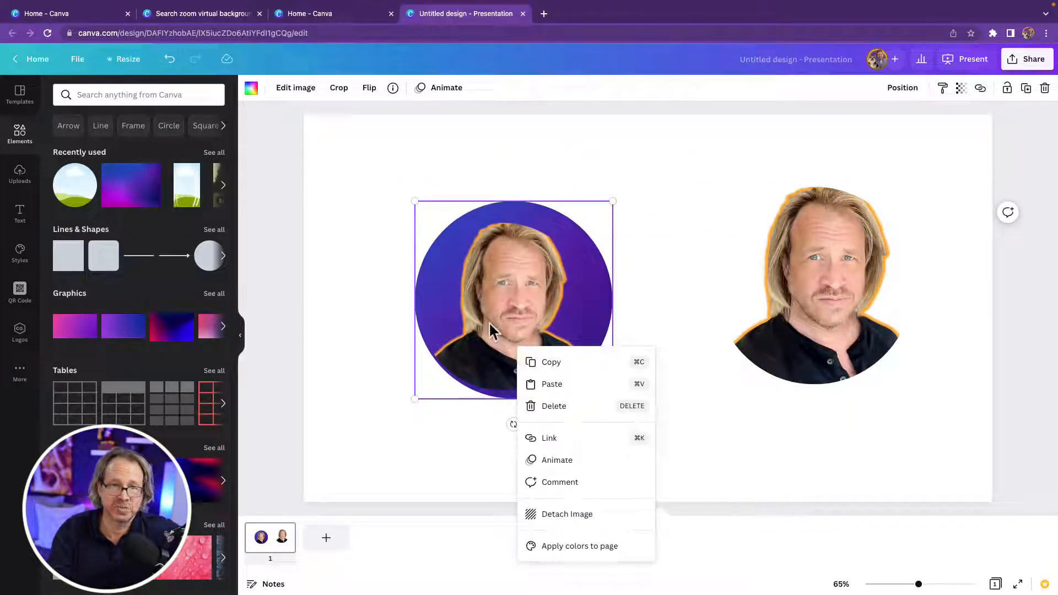
key("Escape")
left_click(339, 91)
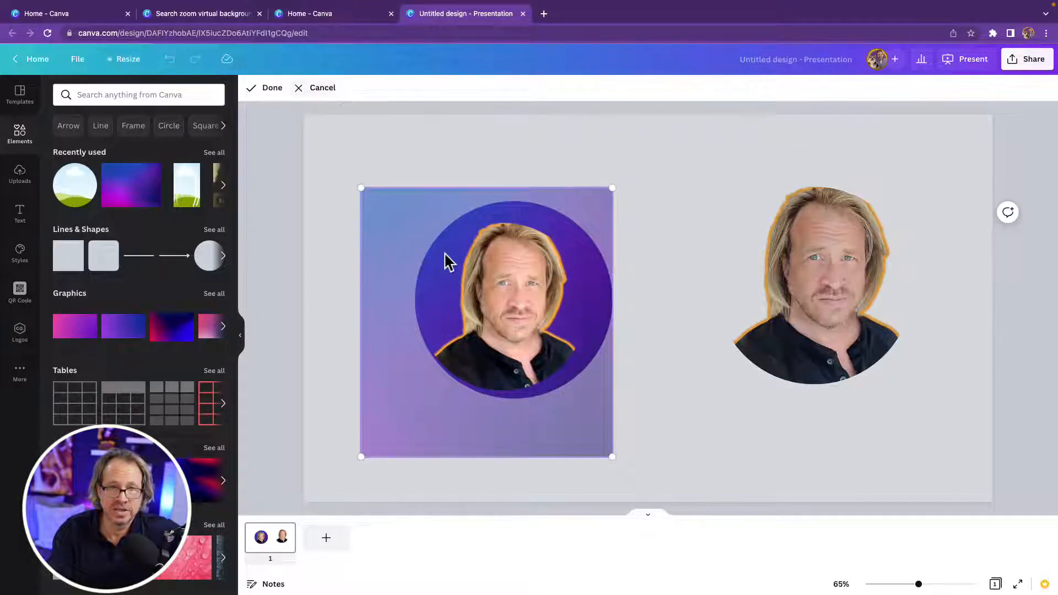
left_click_drag(540, 345, 510, 305)
right_click(666, 317)
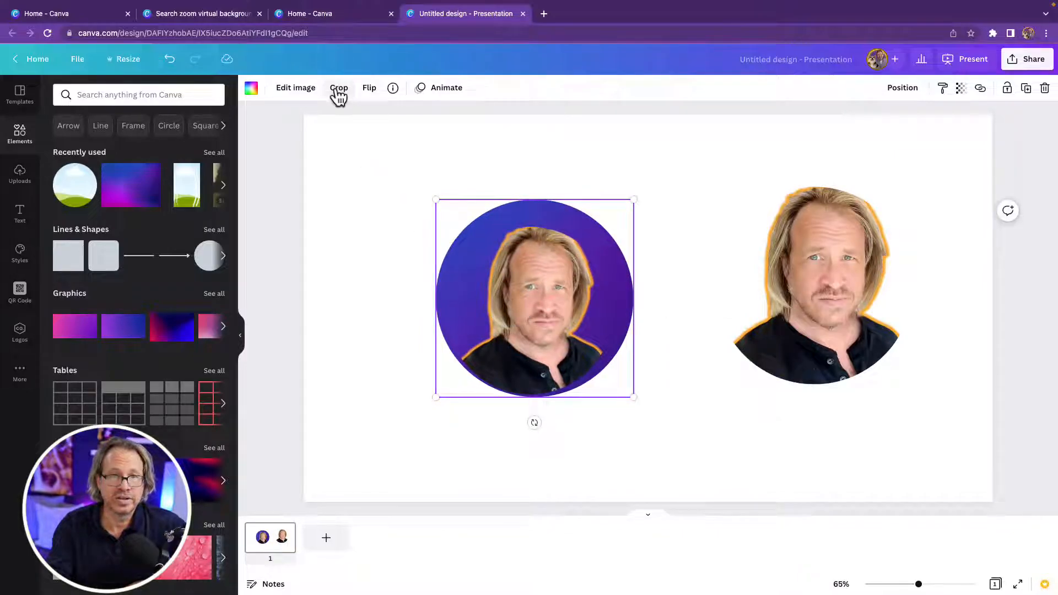
left_click(337, 89)
left_click_drag(513, 373, 510, 409)
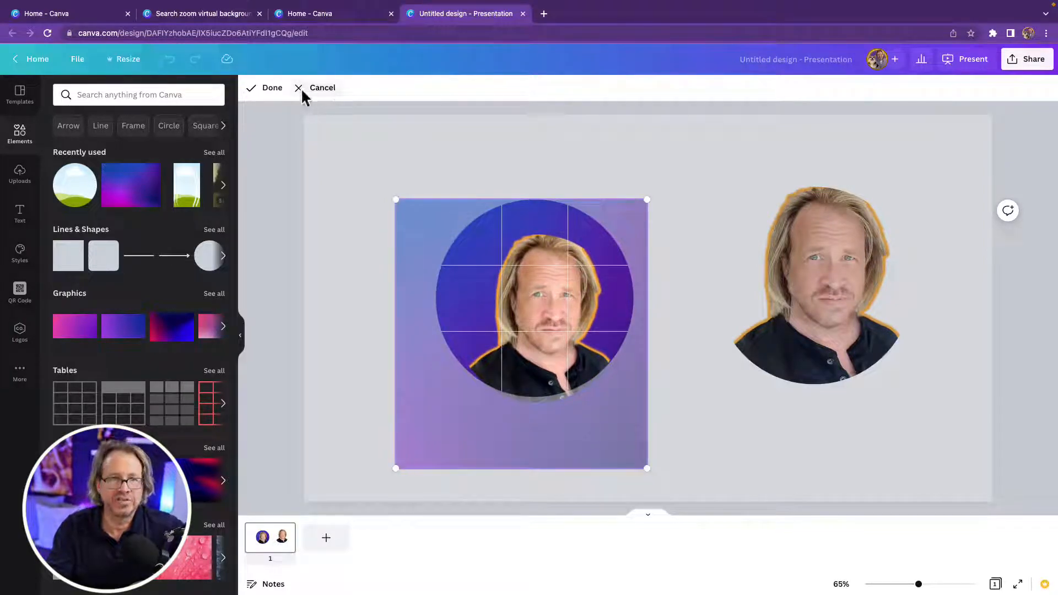
left_click(269, 88)
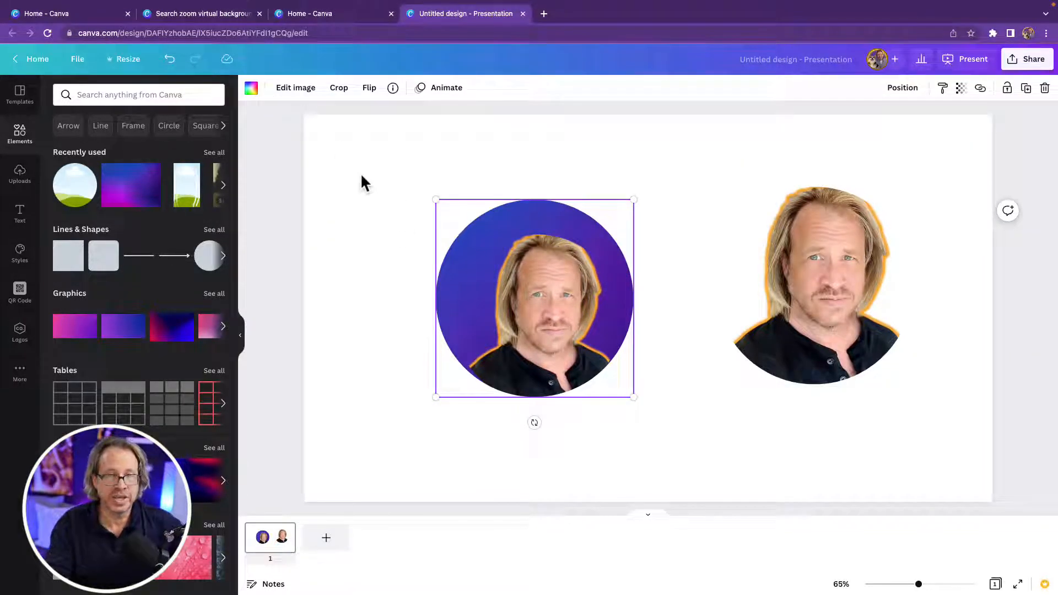
Add the recently used blue-purple gradient image over the circular portrait and send it backward behind that portrait
left_click_drag(118, 184, 349, 175)
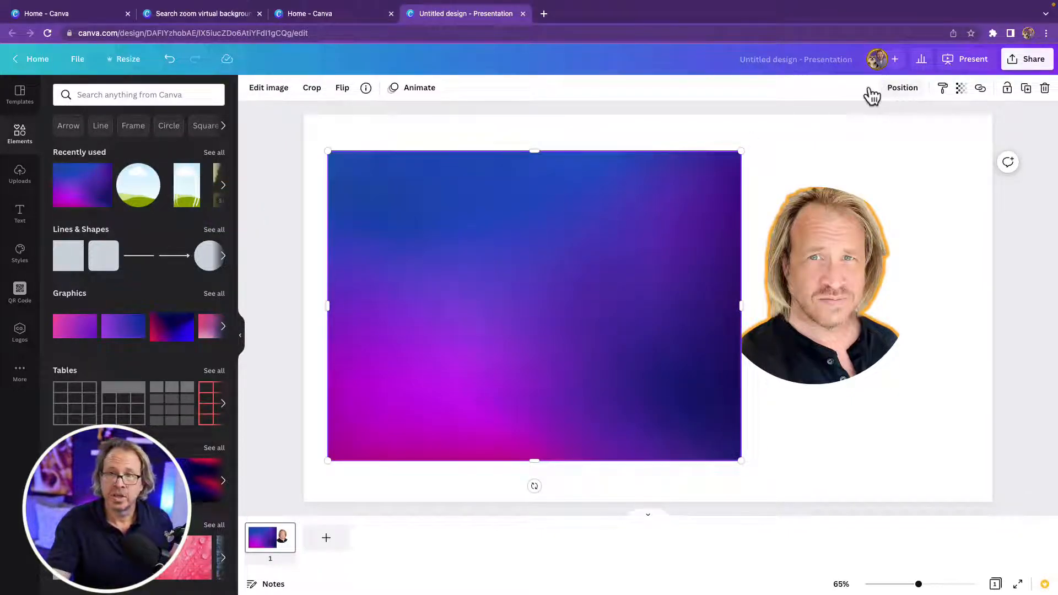
left_click_drag(562, 209, 611, 201)
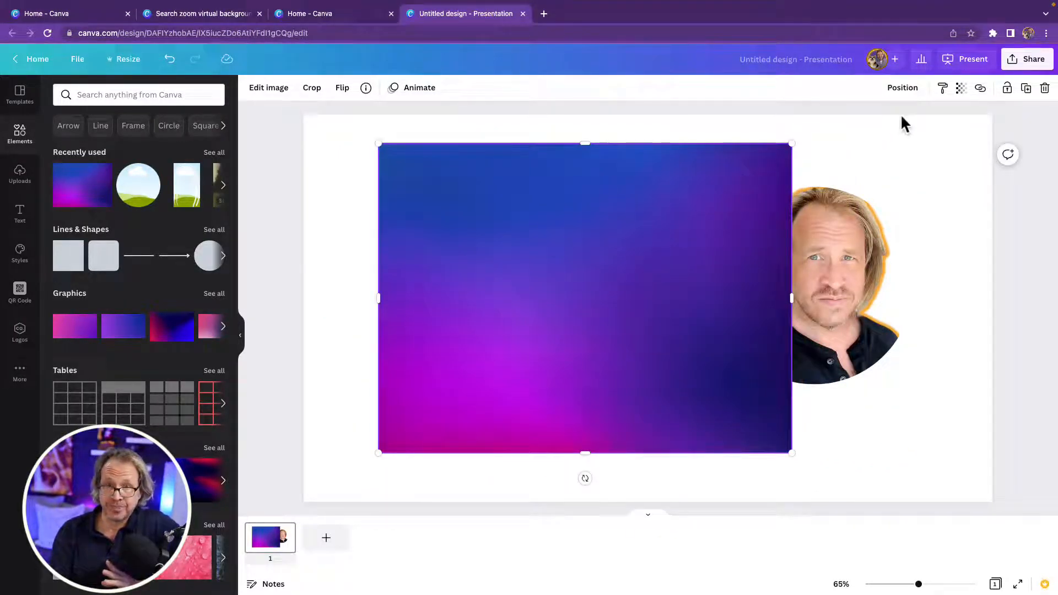
left_click(904, 88)
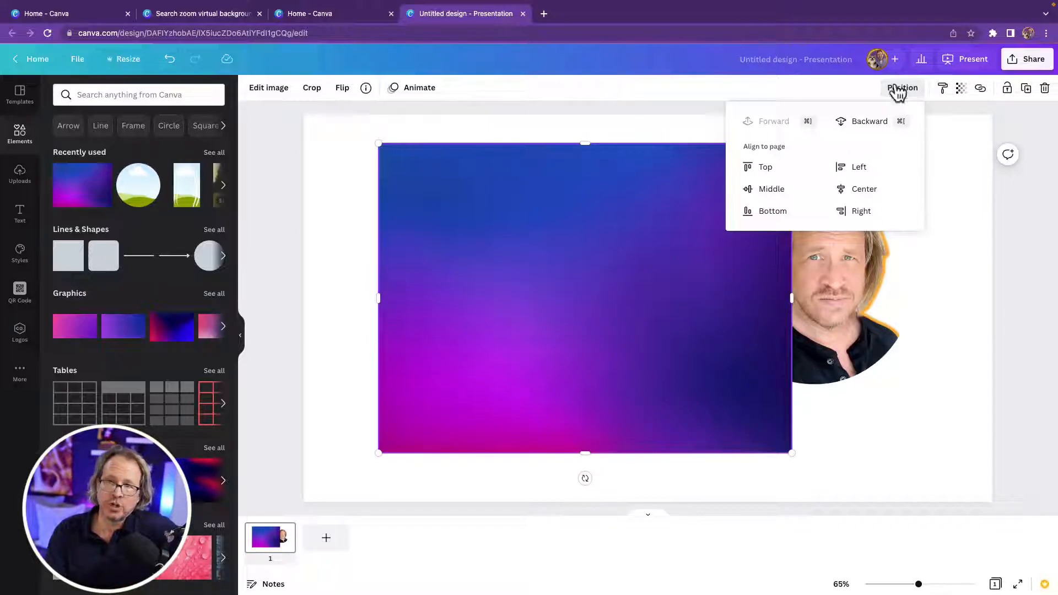
left_click(864, 122)
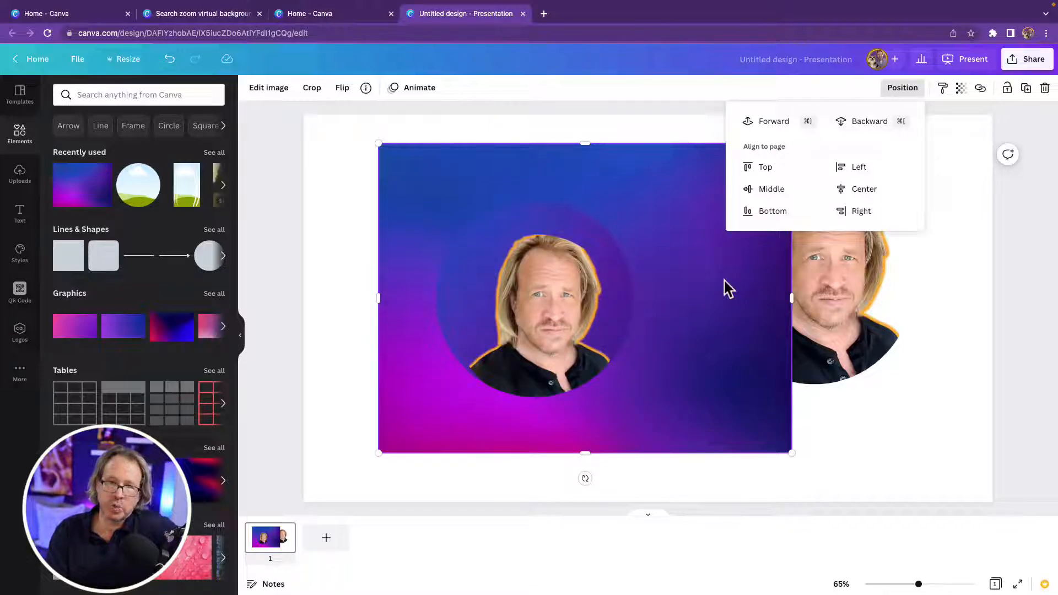
left_click(716, 333)
left_click_drag(671, 388, 597, 359)
key("Delete")
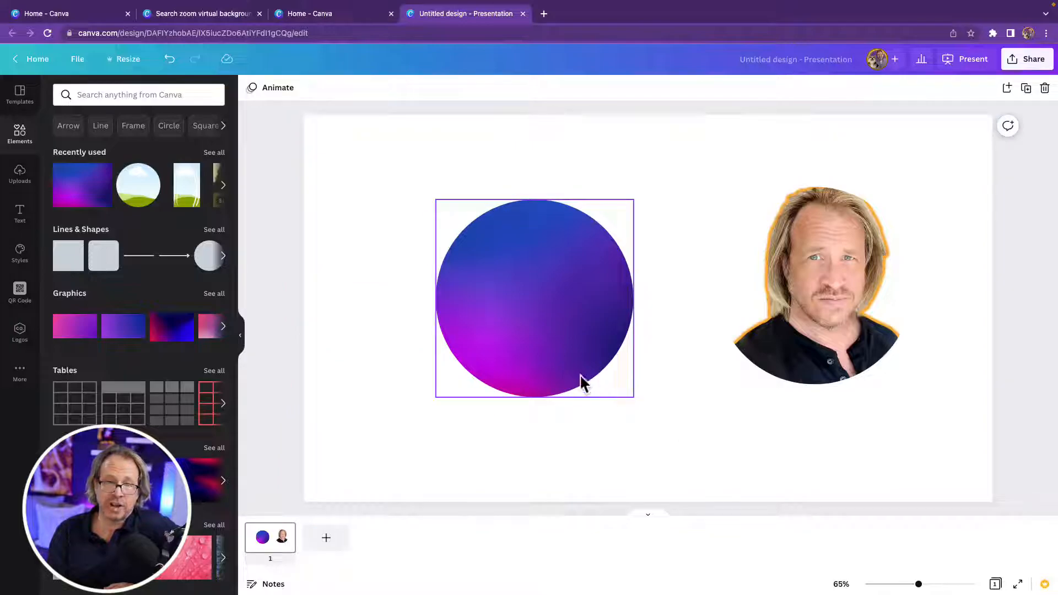
key("ctrl+z")
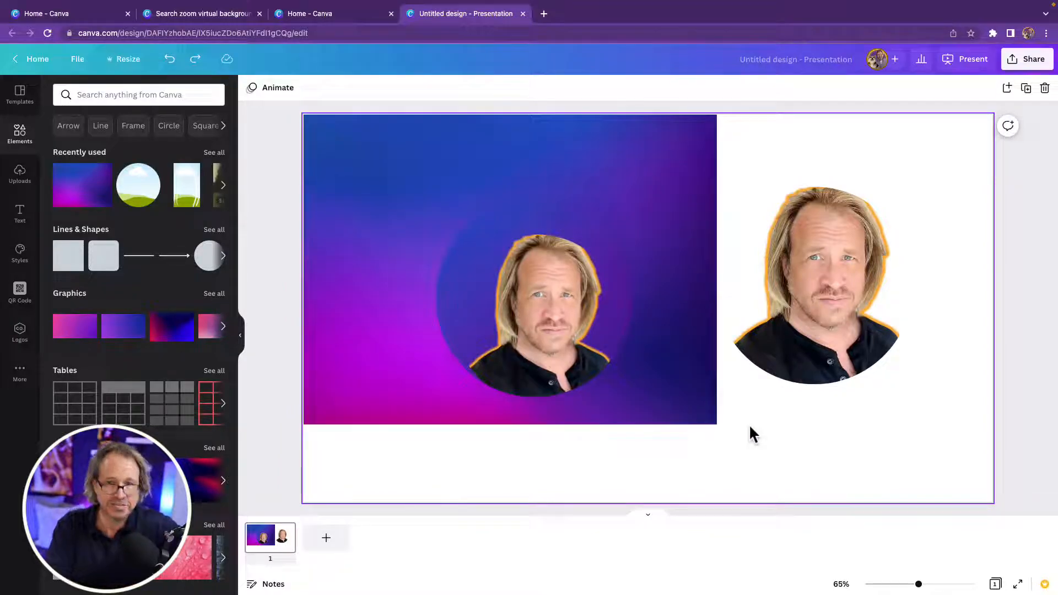
Enlarge the gradient image from the page's upper-left corner until it covers the whole page behind both portraits
left_click(690, 417)
left_click_drag(715, 425, 1051, 528)
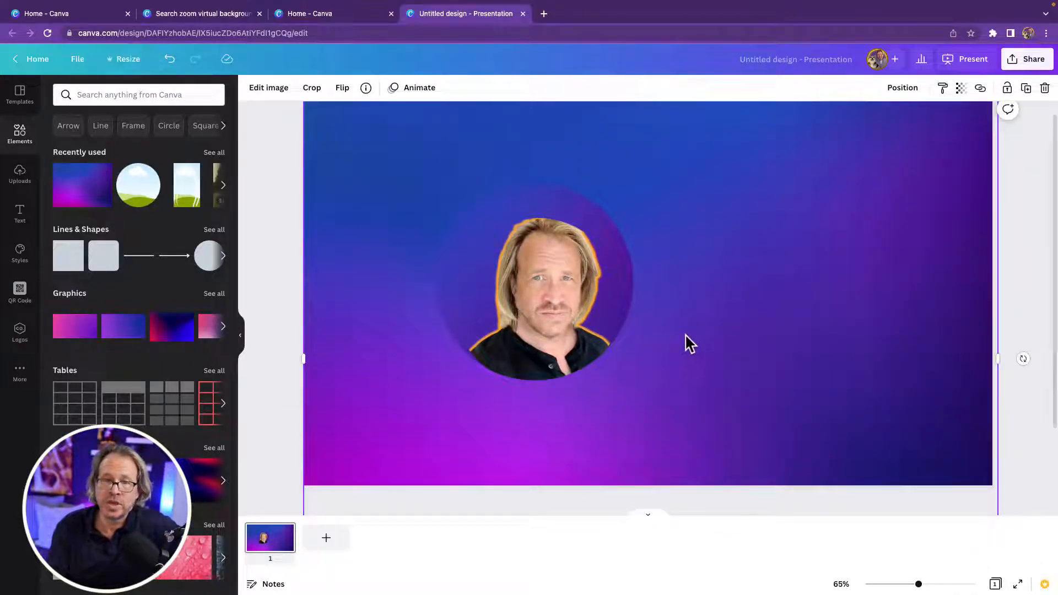
left_click(272, 375)
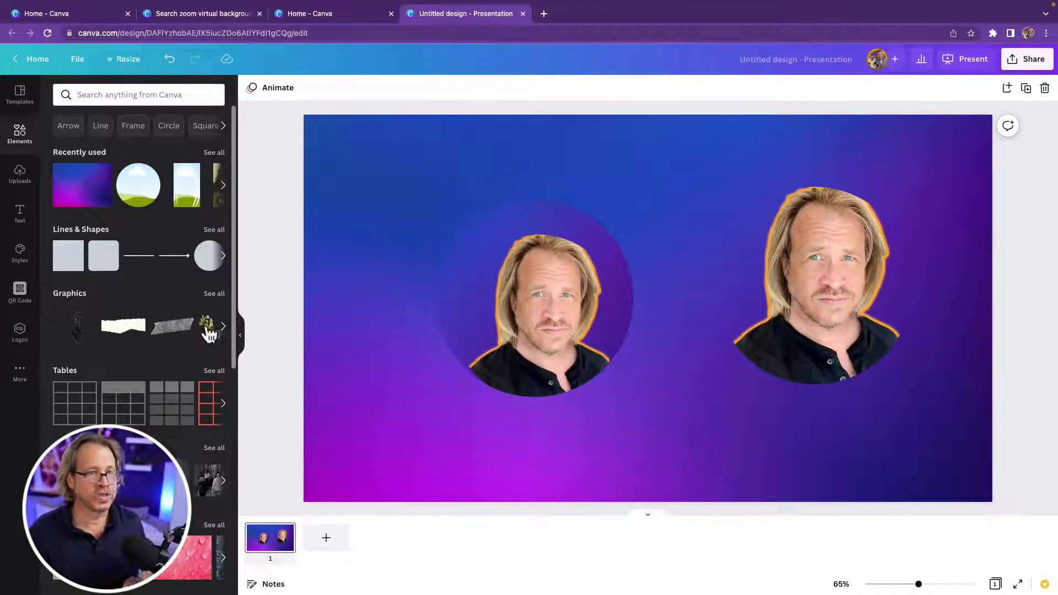
Browse the font combinations and add the COFFEE PLEASE text design to the page
left_click(21, 215)
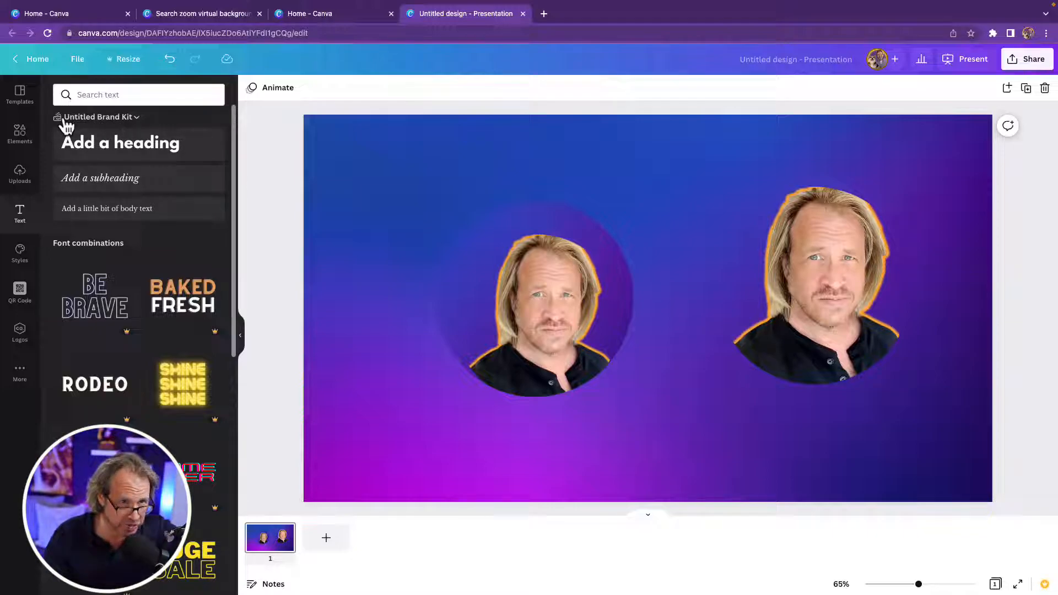
scroll(127, 410, "down", 1)
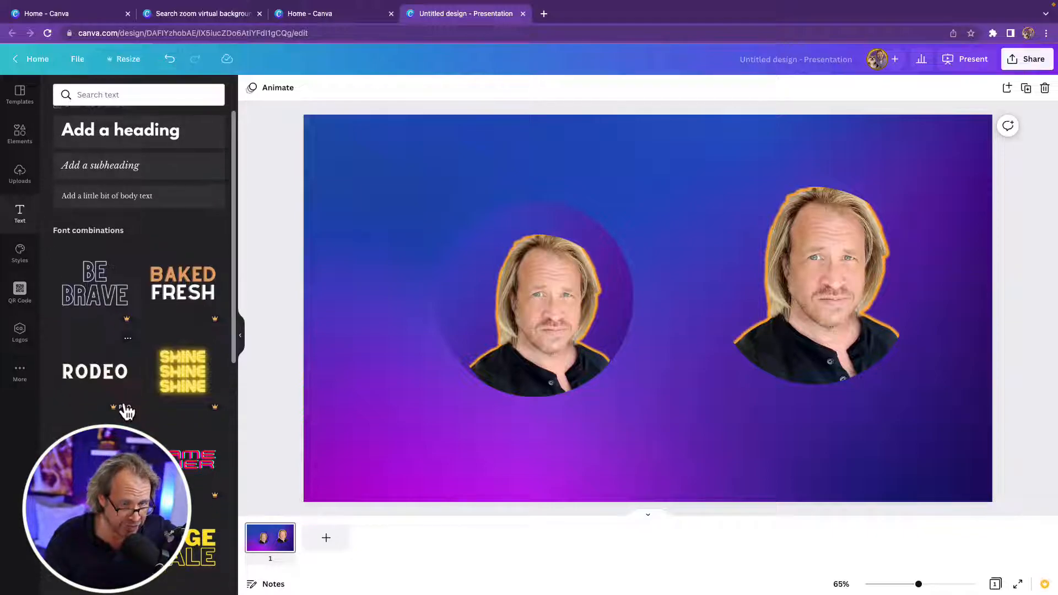
scroll(127, 410, "down", 6)
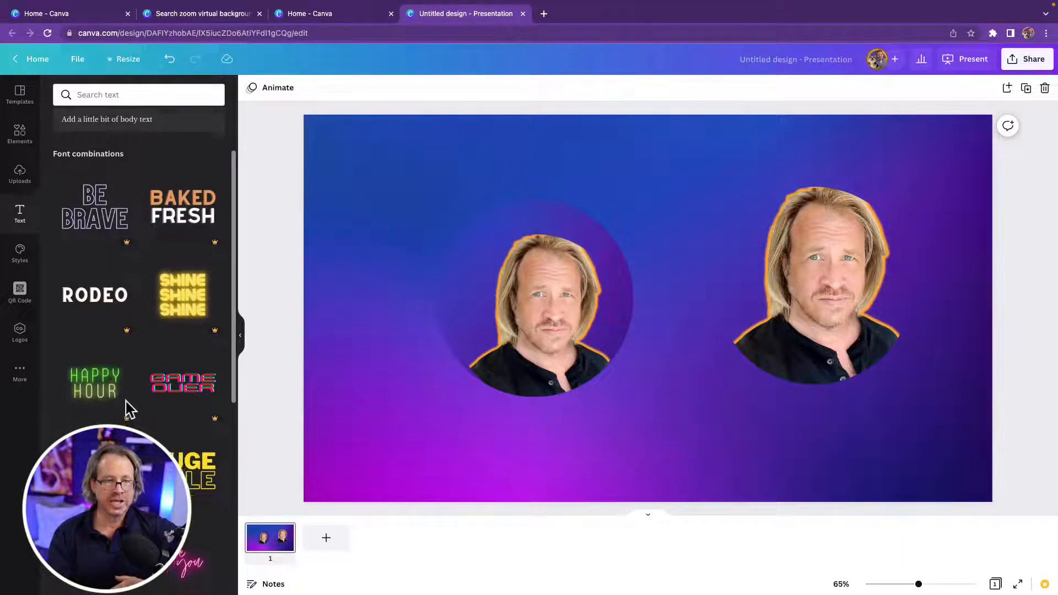
scroll(128, 409, "down", 9)
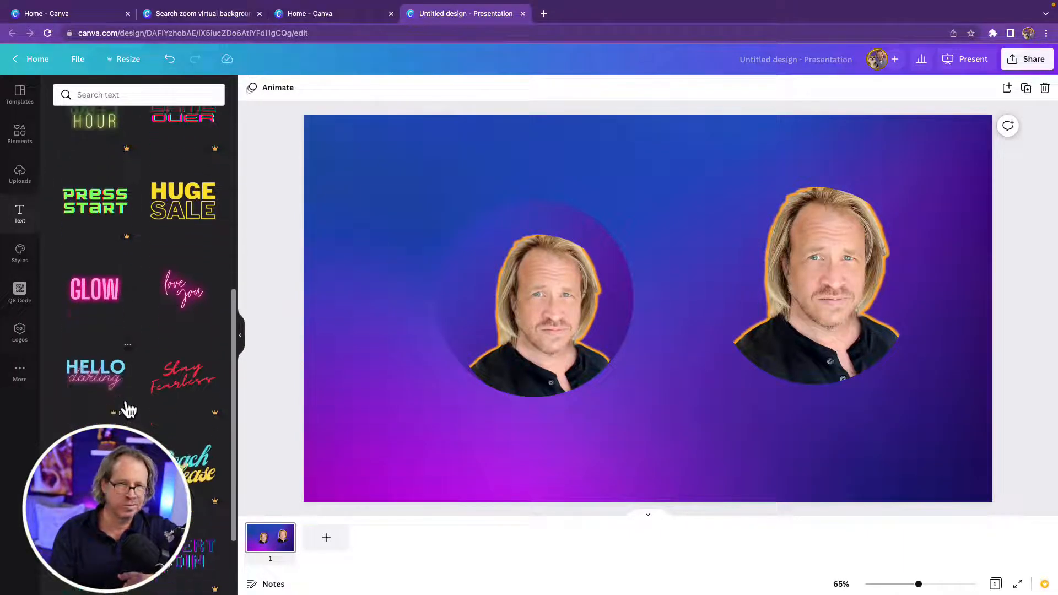
scroll(128, 410, "down", 8)
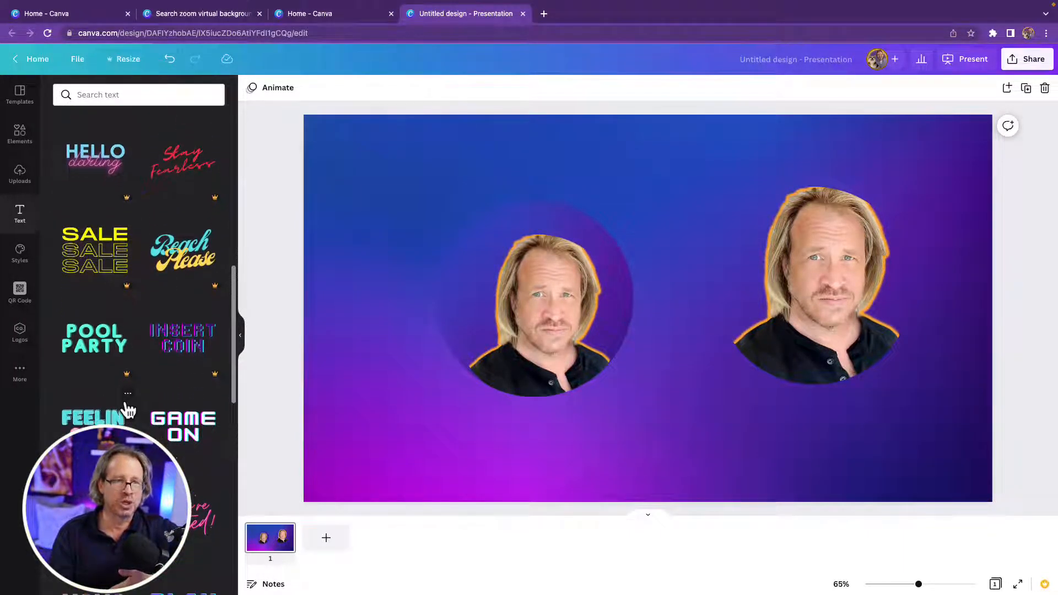
scroll(128, 411, "down", 9)
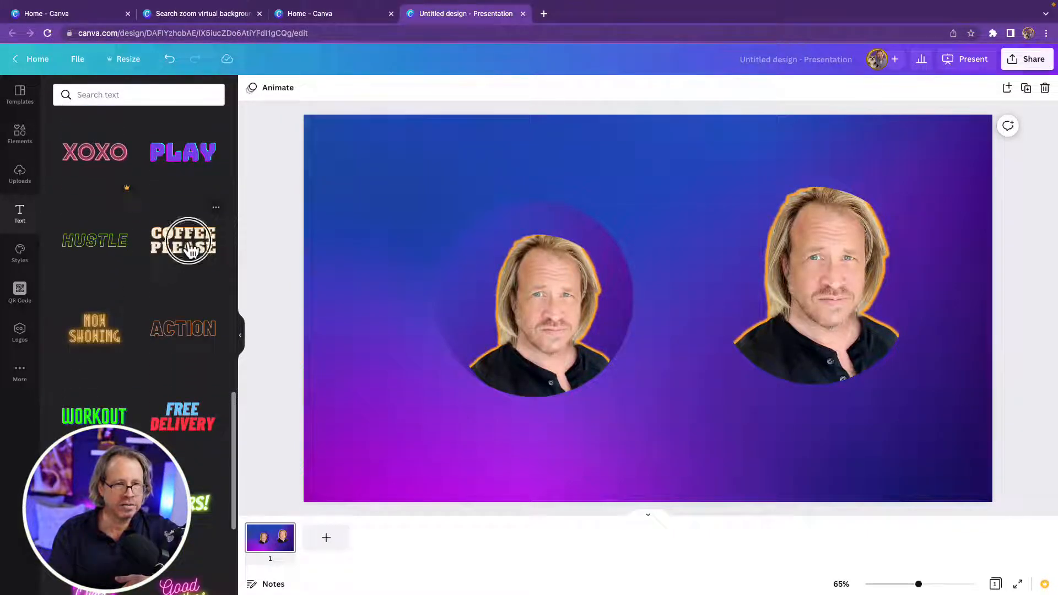
left_click_drag(194, 251, 385, 224)
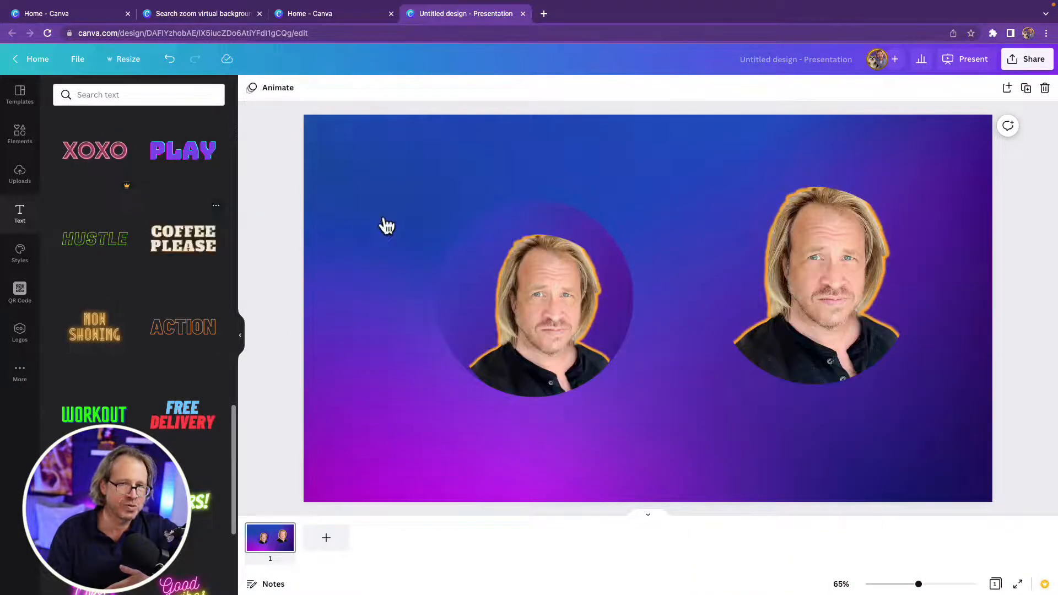
Enlarge the COFFEE PLEASE text to size 142 in the page's upper-right area and widen its box so each word fits one line
left_click_drag(338, 177, 656, 285)
left_click_drag(688, 336, 692, 145)
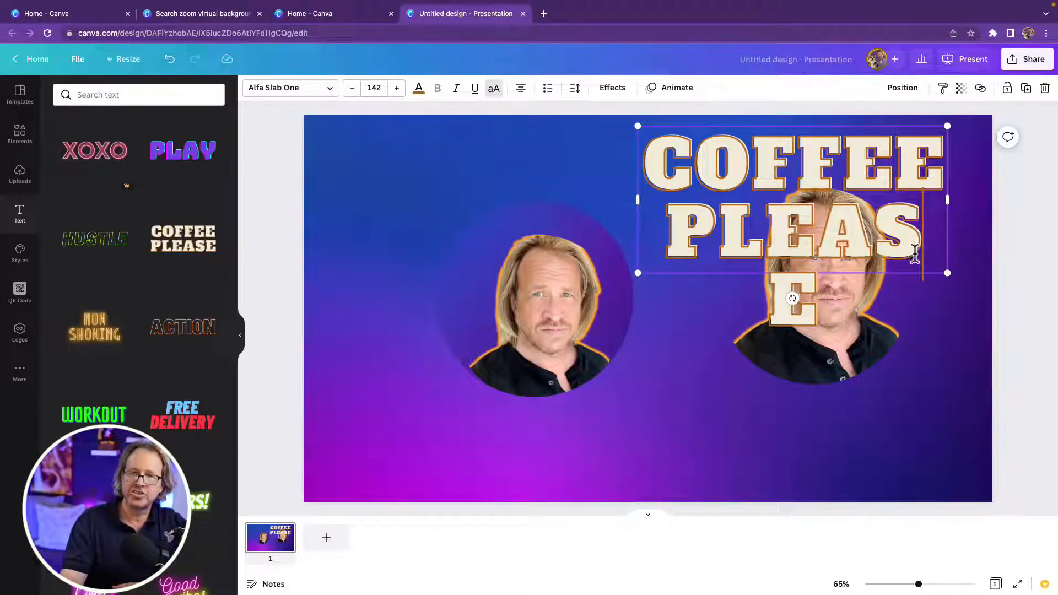
left_click_drag(947, 199, 973, 199)
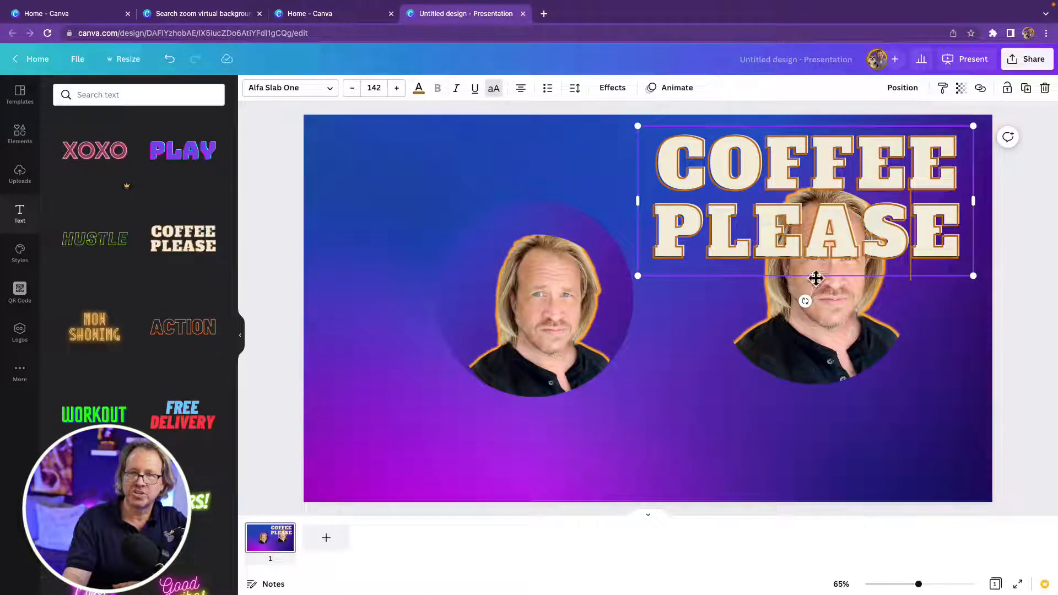
Change the font of the COFFEE PLEASE text to Anchorage Bold
left_click(298, 93)
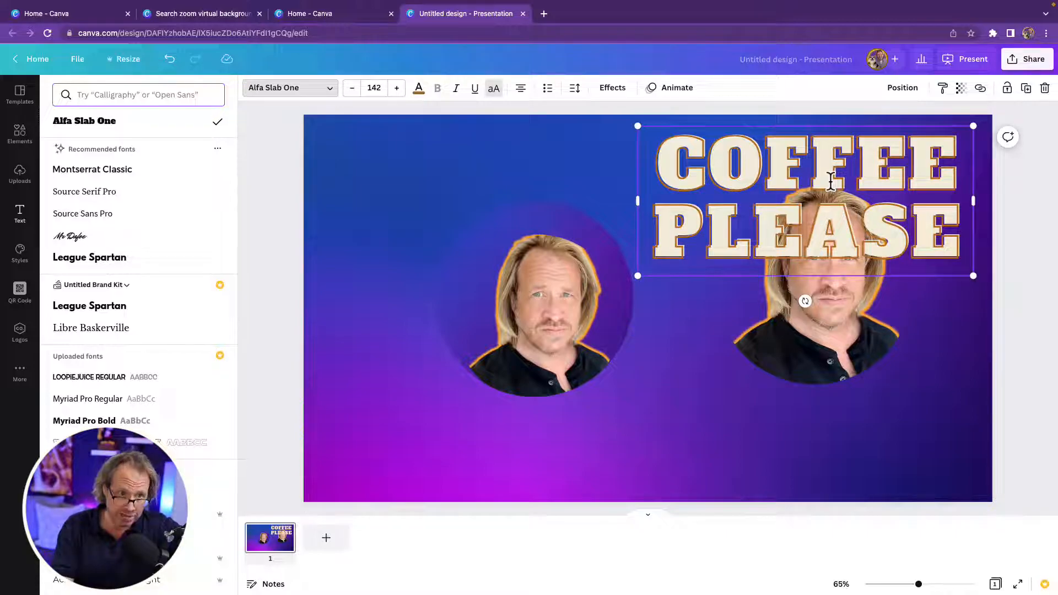
scroll(126, 137, "down", 1)
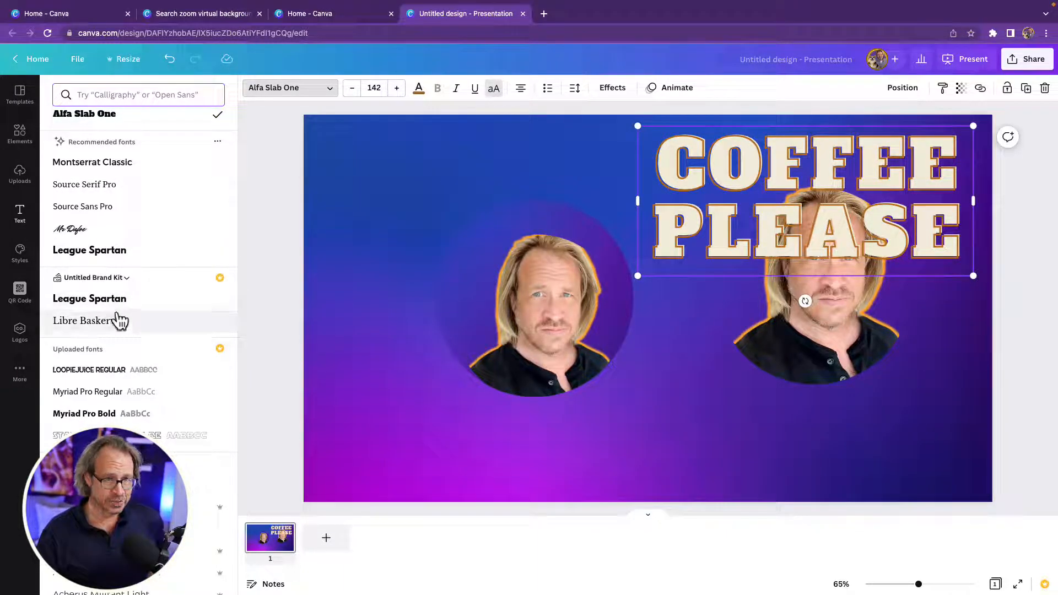
scroll(117, 320, "down", 3)
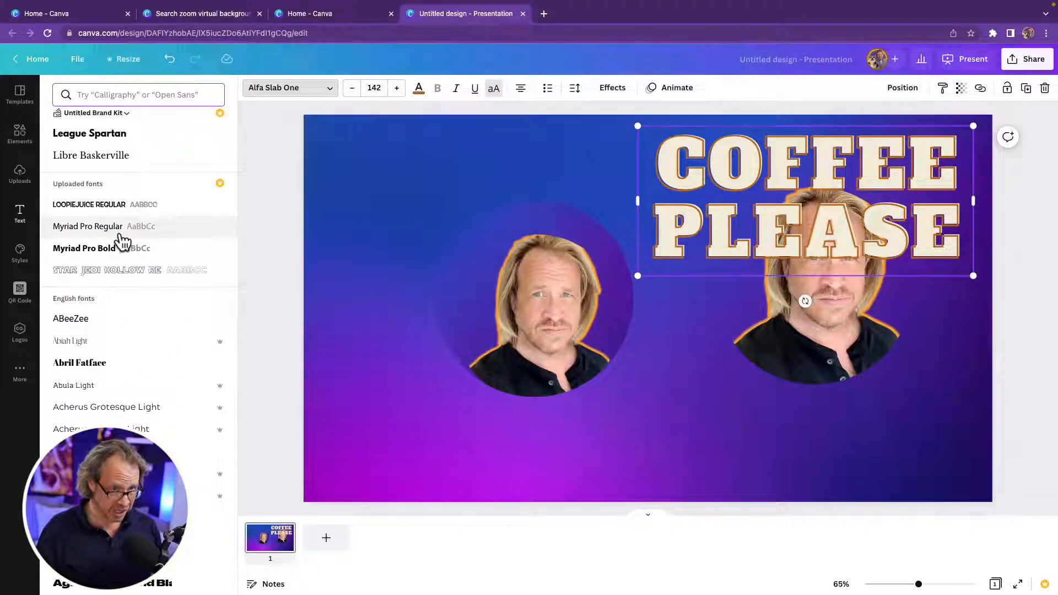
scroll(126, 286, "down", 3)
scroll(129, 296, "down", 10)
scroll(127, 299, "down", 10)
scroll(127, 298, "down", 5)
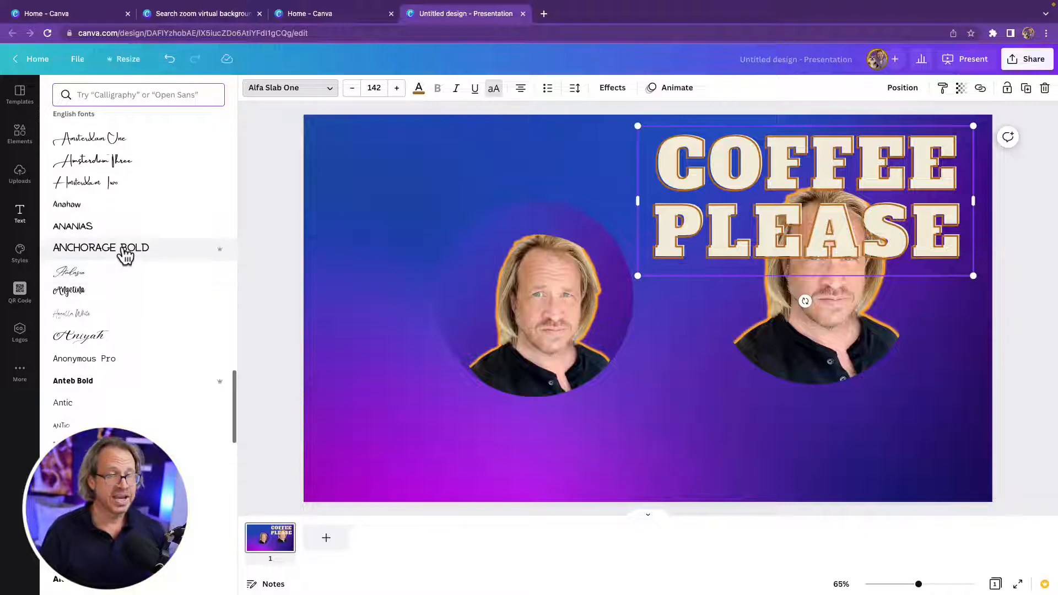
left_click(145, 254)
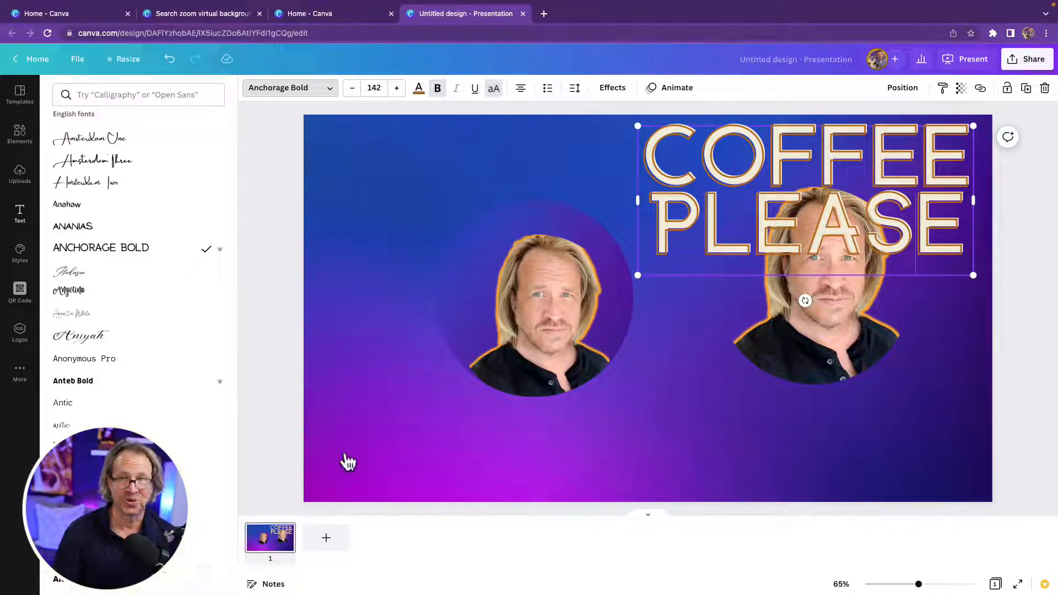
Reduce the font size of all the COFFEE PLEASE text to 127
double_click(967, 233)
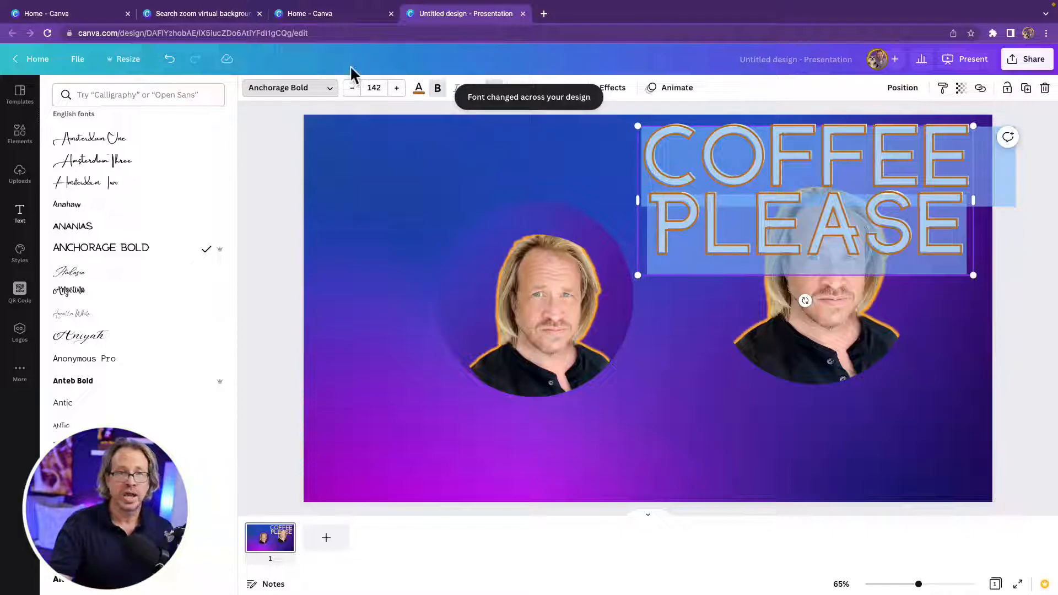
left_click(352, 88)
left_click(352, 87)
left_click(355, 91)
left_click(352, 87)
left_click(352, 87)
left_click(352, 88)
left_click(352, 88)
left_click(352, 87)
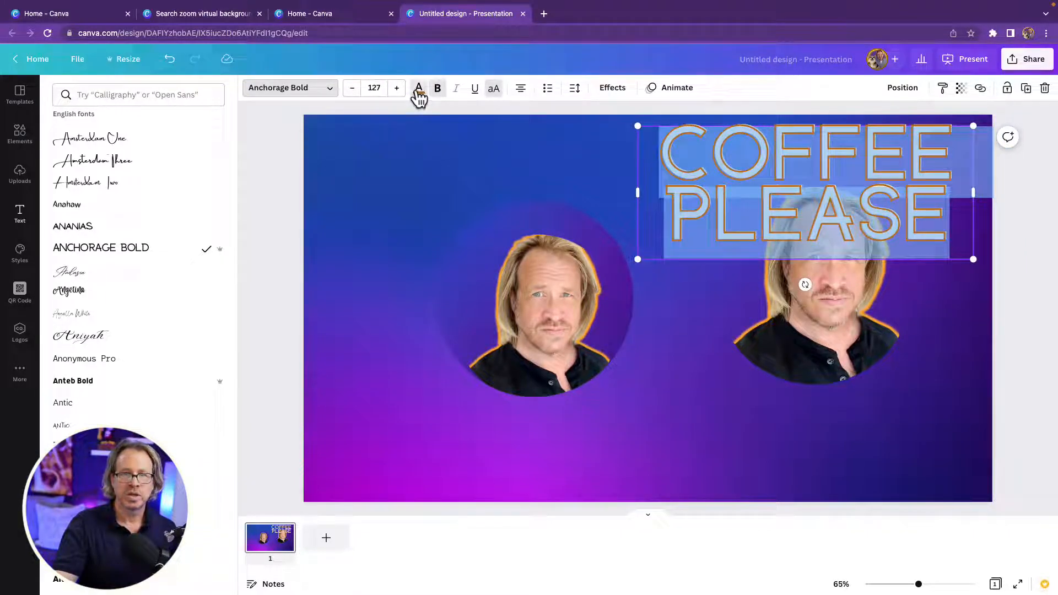
Colour the COFFEE PLEASE text with the bright purple taken from the gradient image's photo colours
left_click(419, 89)
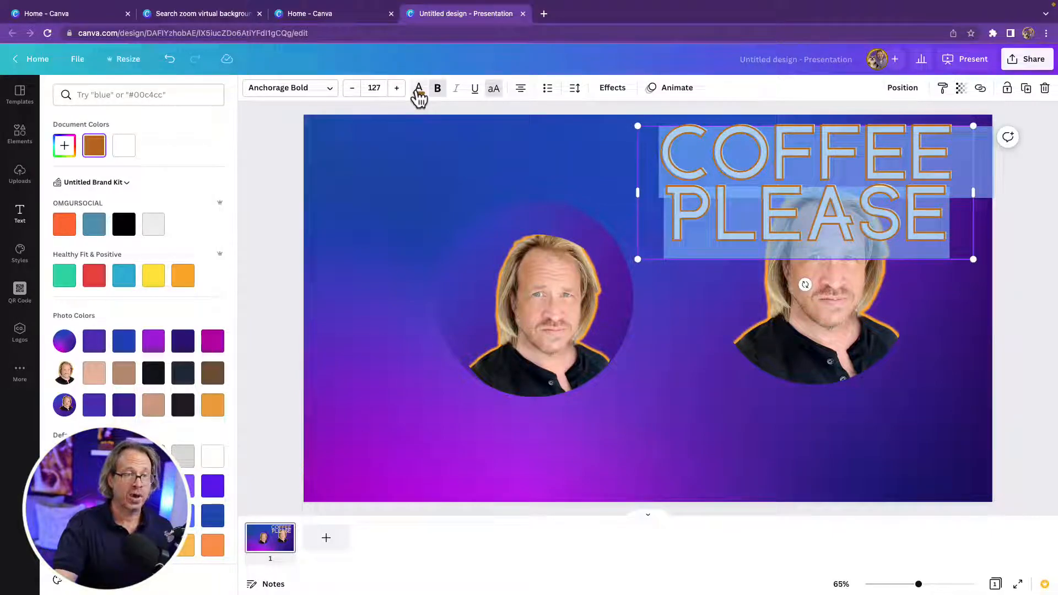
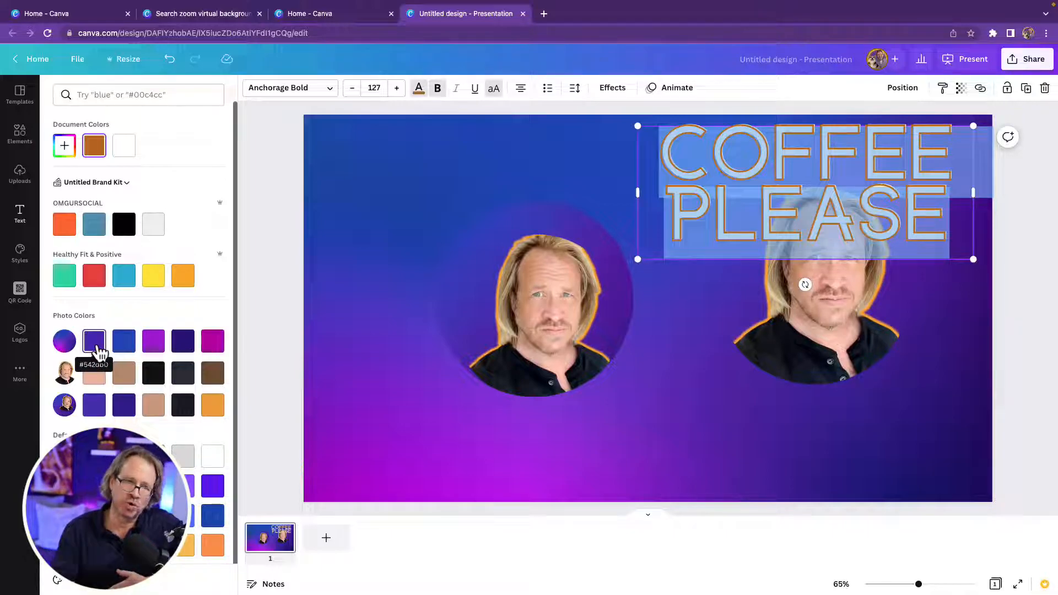
left_click(153, 347)
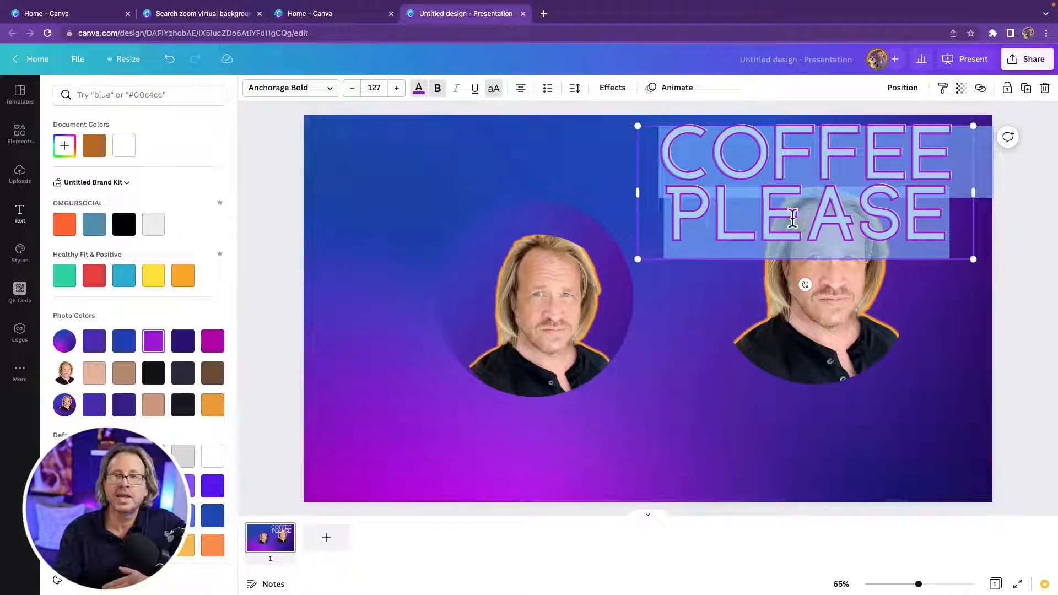
Move the COFFEE PLEASE text to the page's upper-left corner and shrink it to size 82.5
left_click(771, 226)
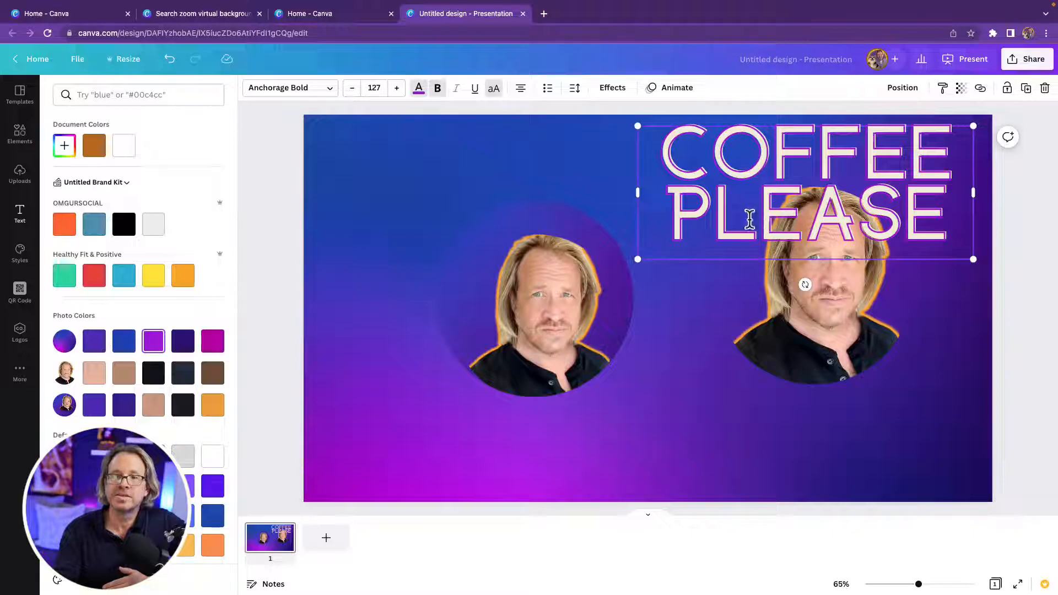
left_click_drag(709, 194, 339, 120)
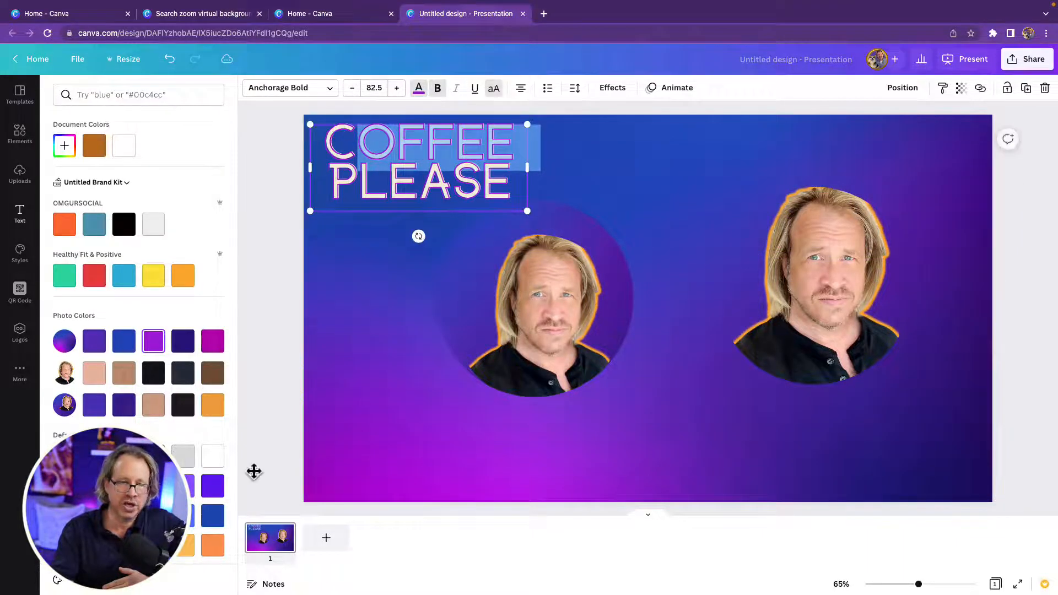
left_click(409, 436)
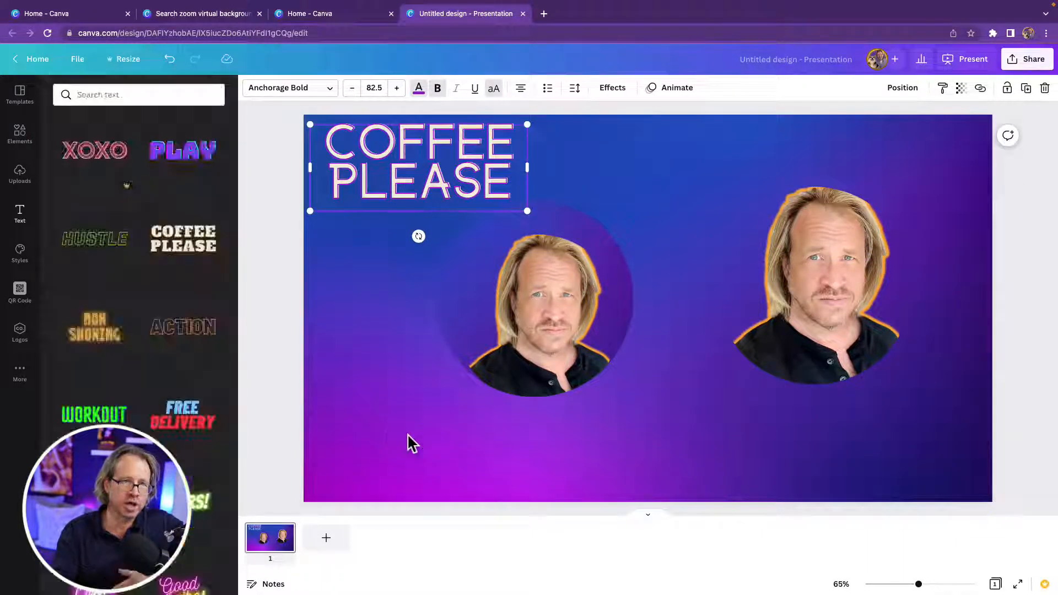
Add the green WORKOUT font combination and place it beside the COFFEE PLEASE text near the page's upper edge
left_click(94, 415)
left_click_drag(815, 244, 660, 154)
Add a default heading and a default subheading below the WORKOUT text
scroll(104, 214, "up", 5)
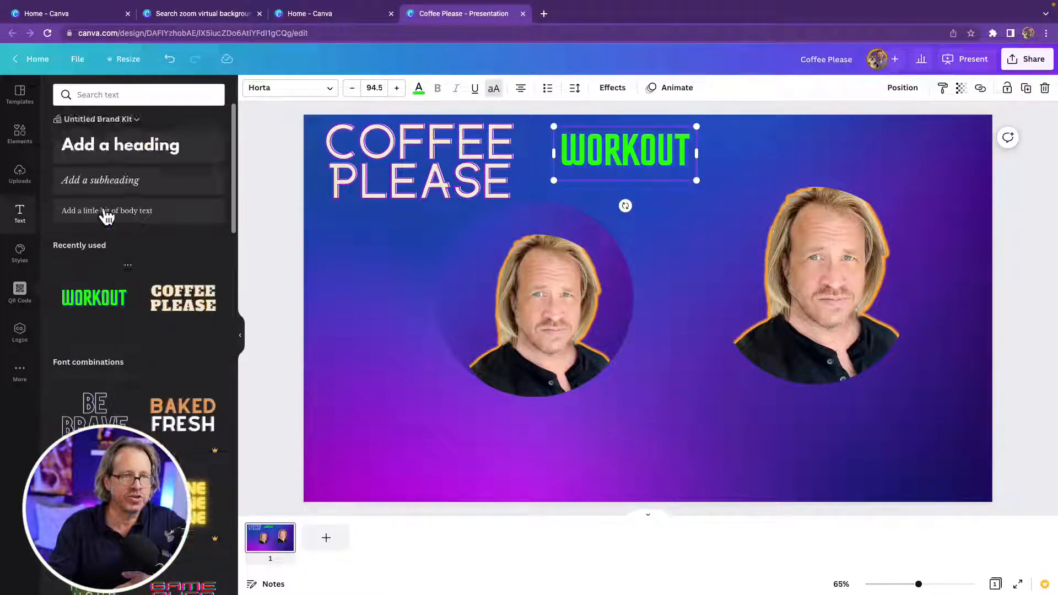
left_click(107, 147)
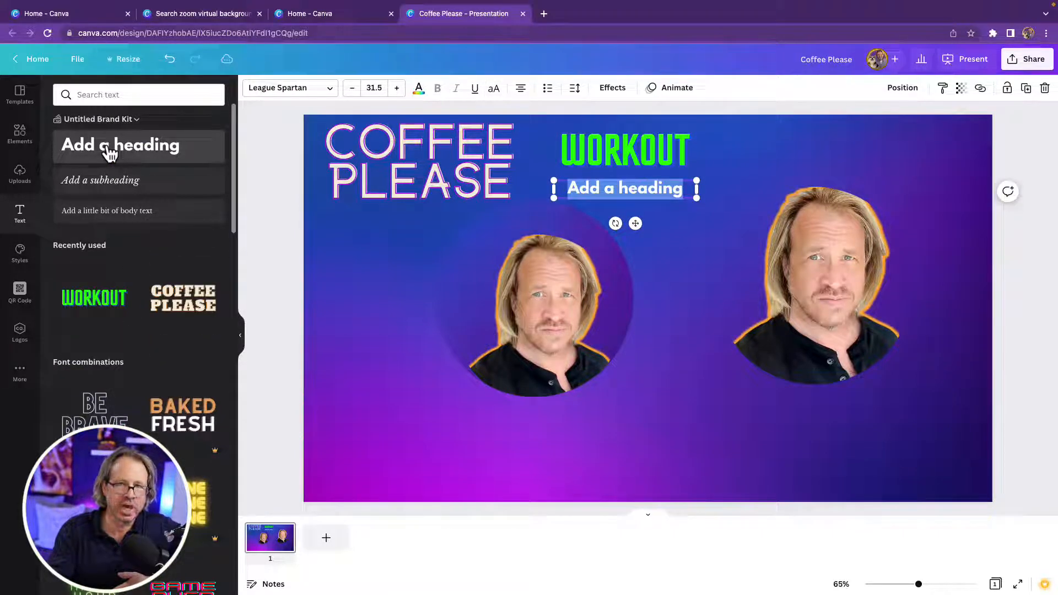
left_click(108, 186)
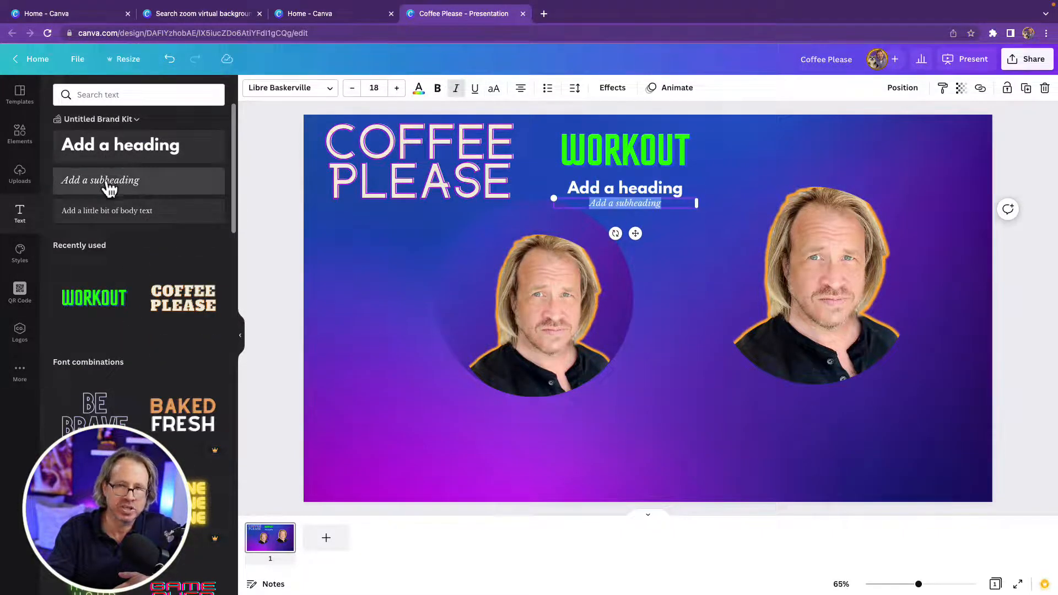
left_click(723, 284)
left_click_drag(723, 127, 617, 218)
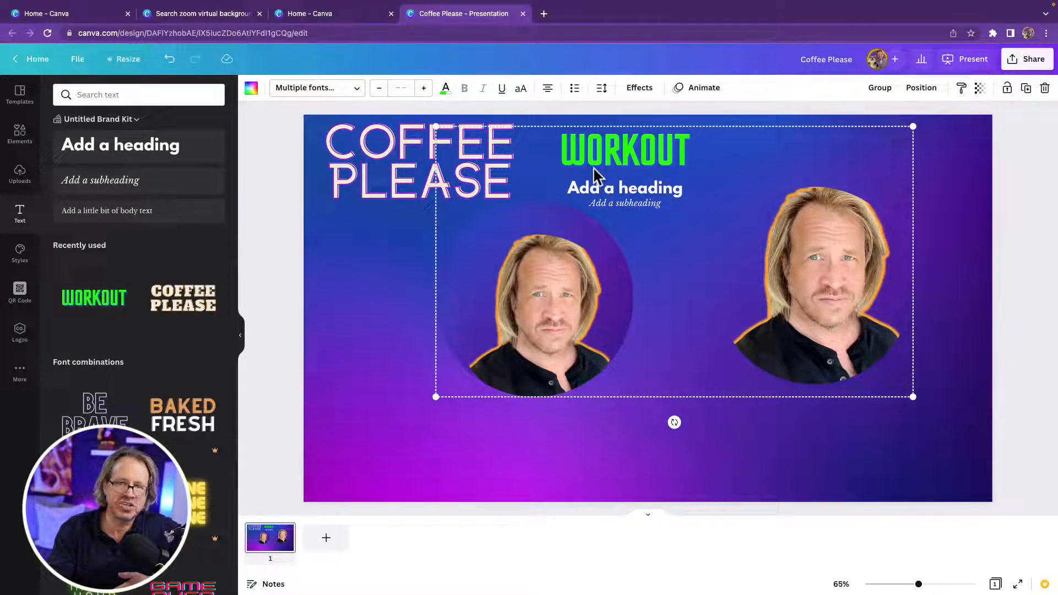
left_click(681, 336)
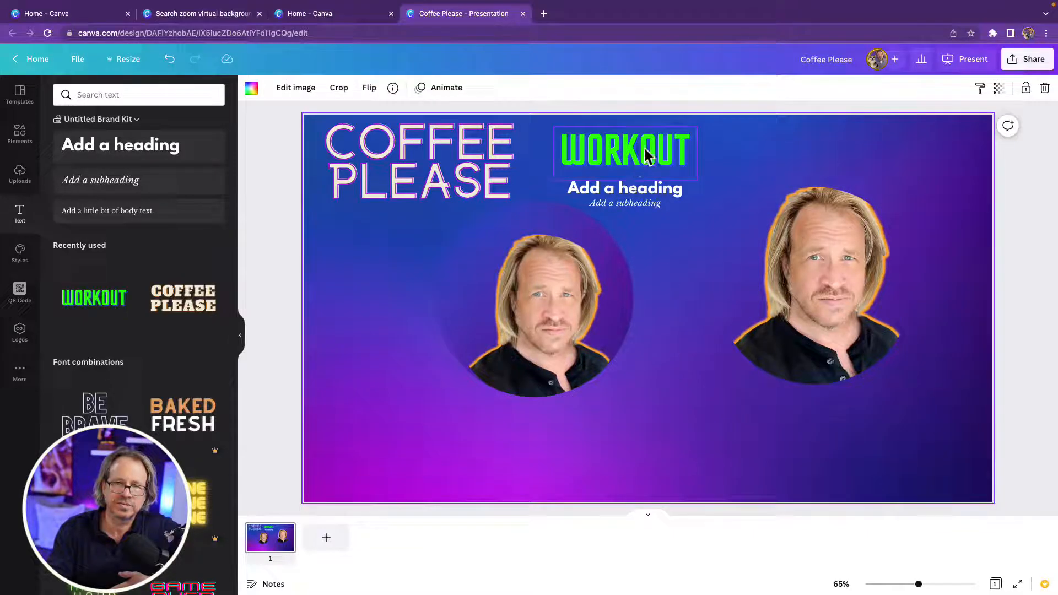
Move the WORKOUT text to the page's lower-left area and the circular framed portrait over the other portrait
left_click_drag(662, 151, 434, 438)
left_click_drag(526, 348, 799, 255)
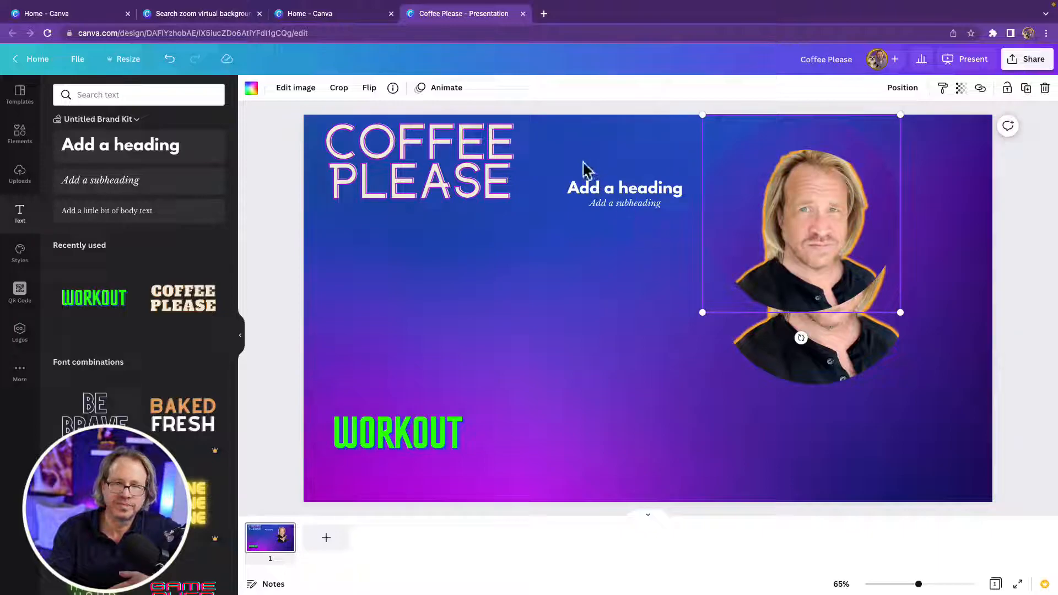
Move the heading and subheading together to just below the WORKOUT text in the page's lower-left area
left_click(632, 211)
left_click_drag(645, 189, 437, 470)
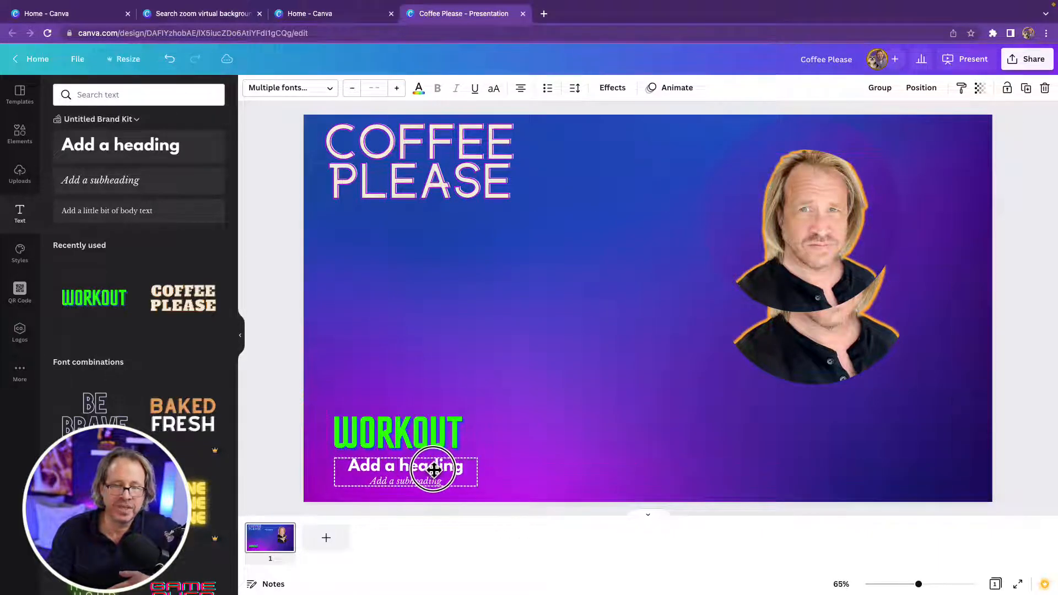
left_click(579, 473)
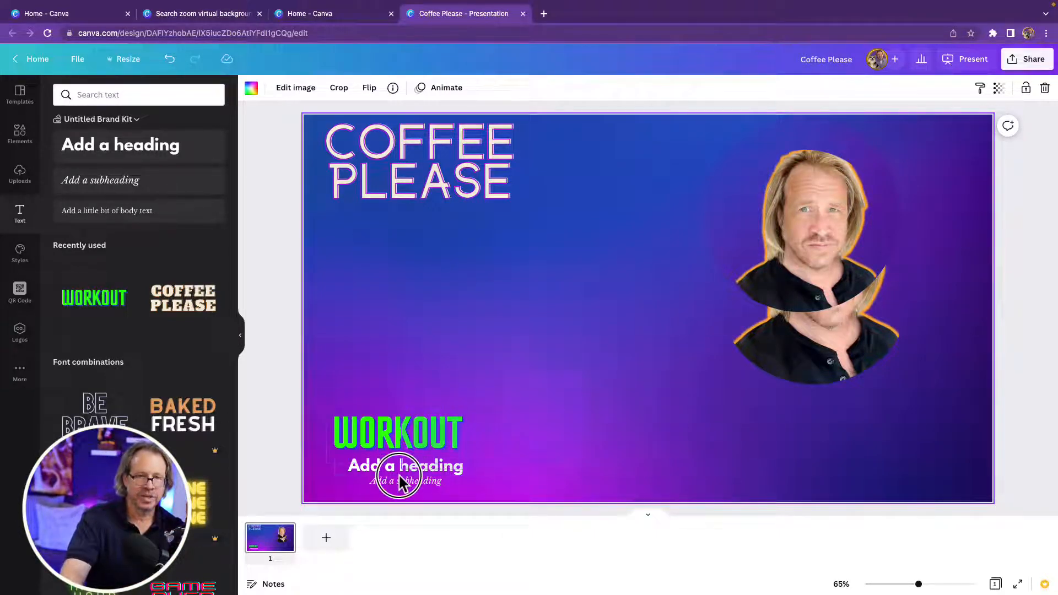
Select the WORKOUT text, heading and subheading together and align them by middle, center and top
left_click_drag(283, 515, 794, 184)
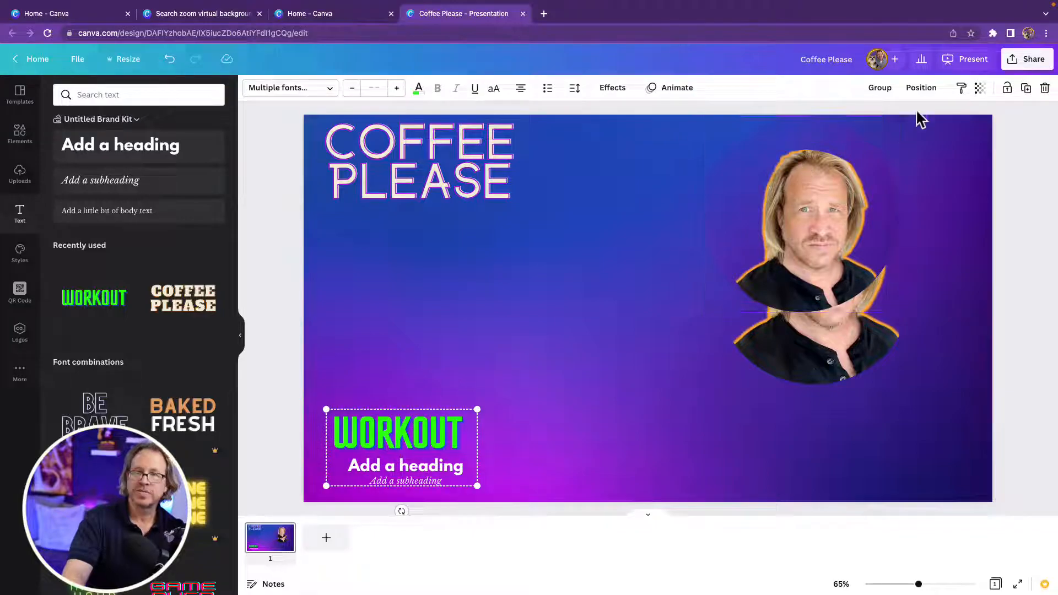
left_click(924, 91)
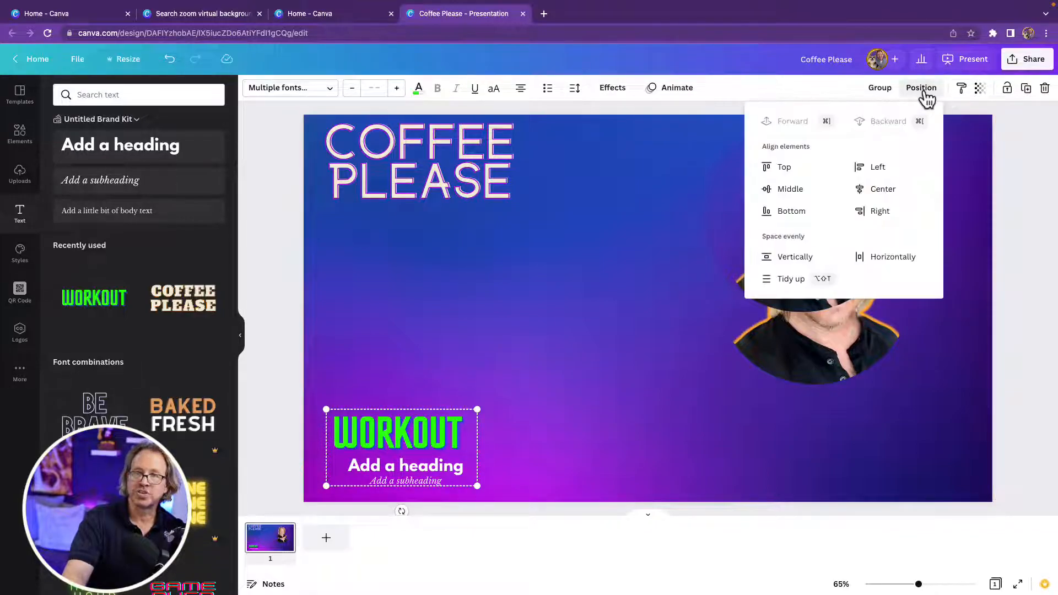
left_click(791, 192)
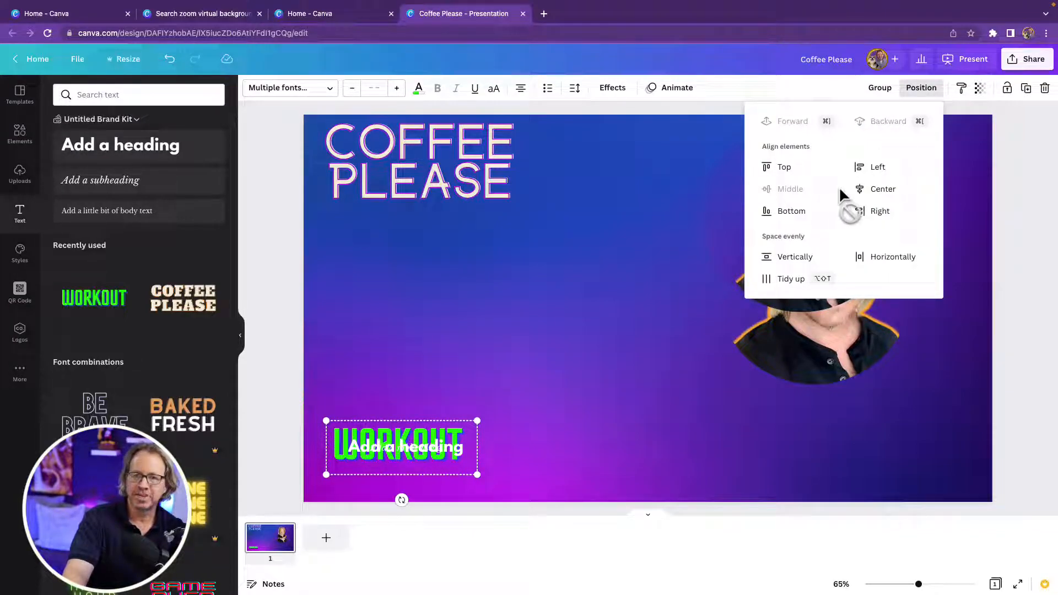
left_click(866, 190)
left_click(787, 172)
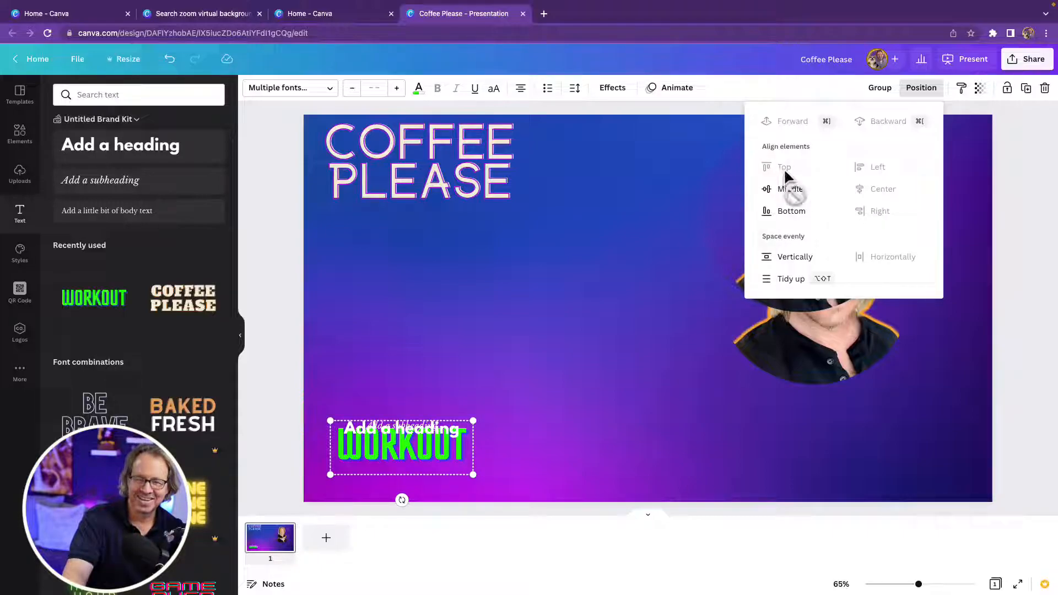
Try bottom alignment, even vertical spacing and Tidy up on the WORKOUT text, heading and subheading
left_click(791, 212)
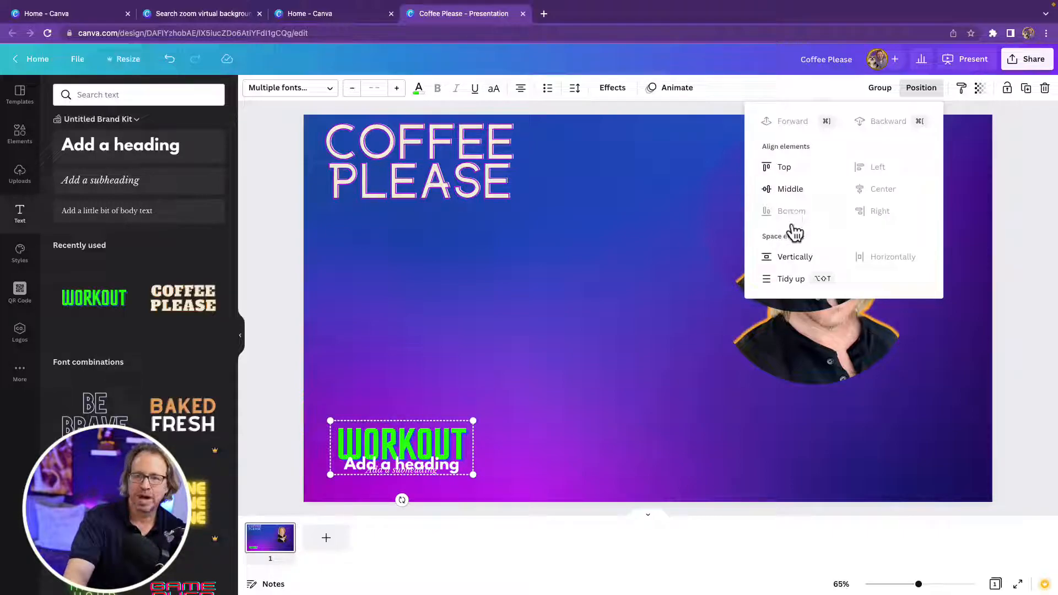
left_click(794, 258)
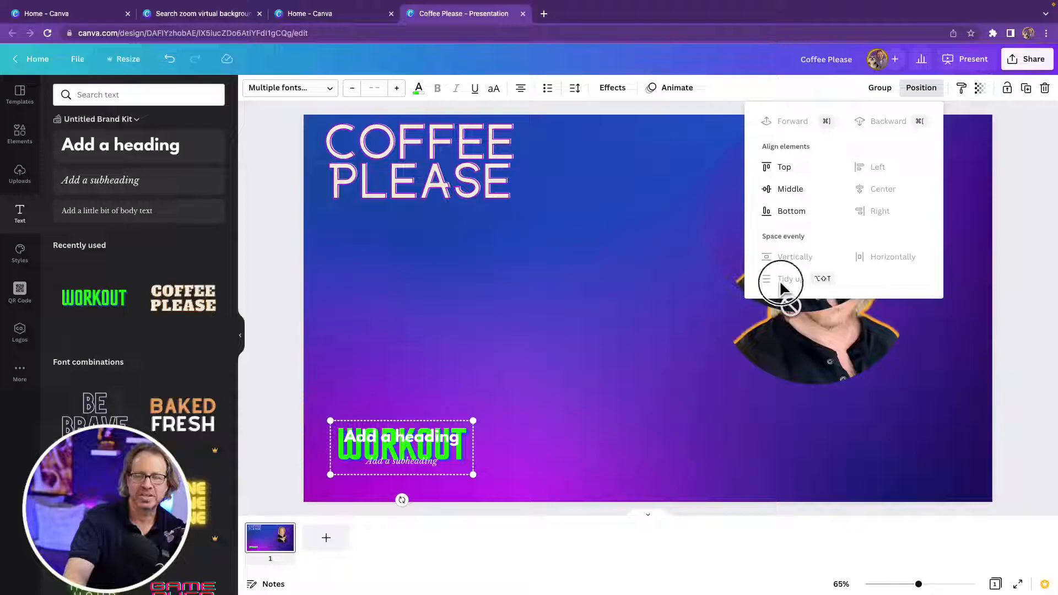
left_click(782, 212)
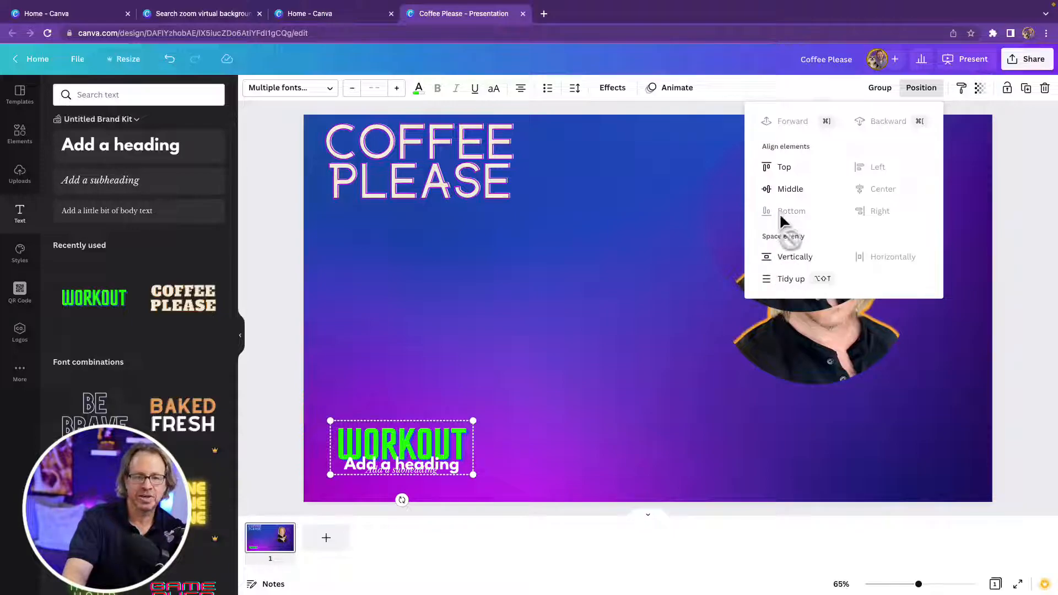
left_click(788, 279)
Enlarge the WORKOUT text, heading and subheading slightly as one selection and move them to the middle of the page
left_click_drag(472, 429, 557, 229)
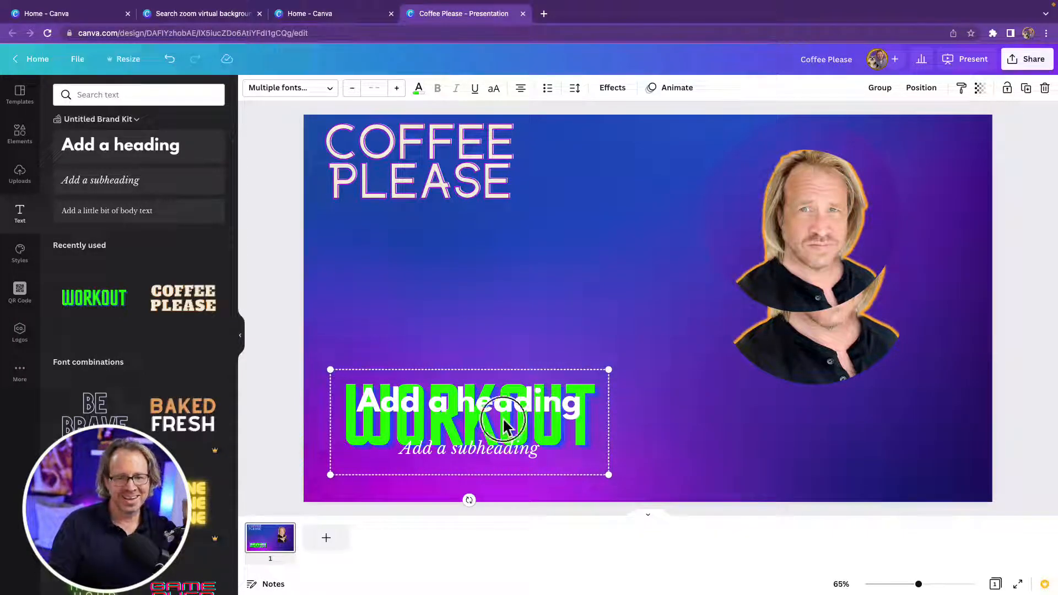
key("super+z")
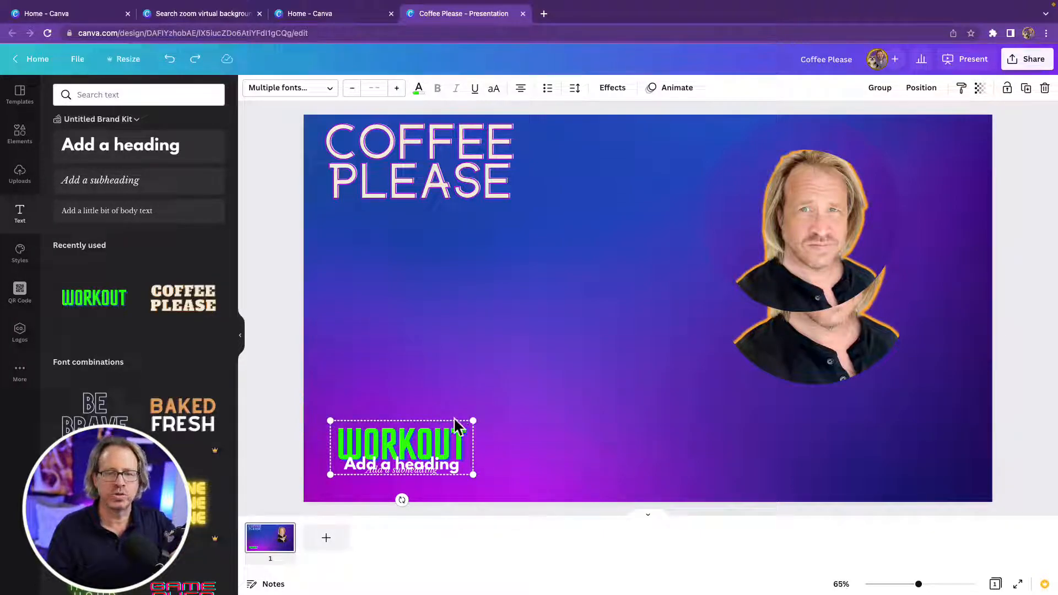
left_click_drag(473, 420, 468, 337)
left_click_drag(439, 452, 592, 301)
Delete the gradient background, then move the WORKOUT text beside COFFEE PLEASE and back to the middle of the page
left_click(456, 336)
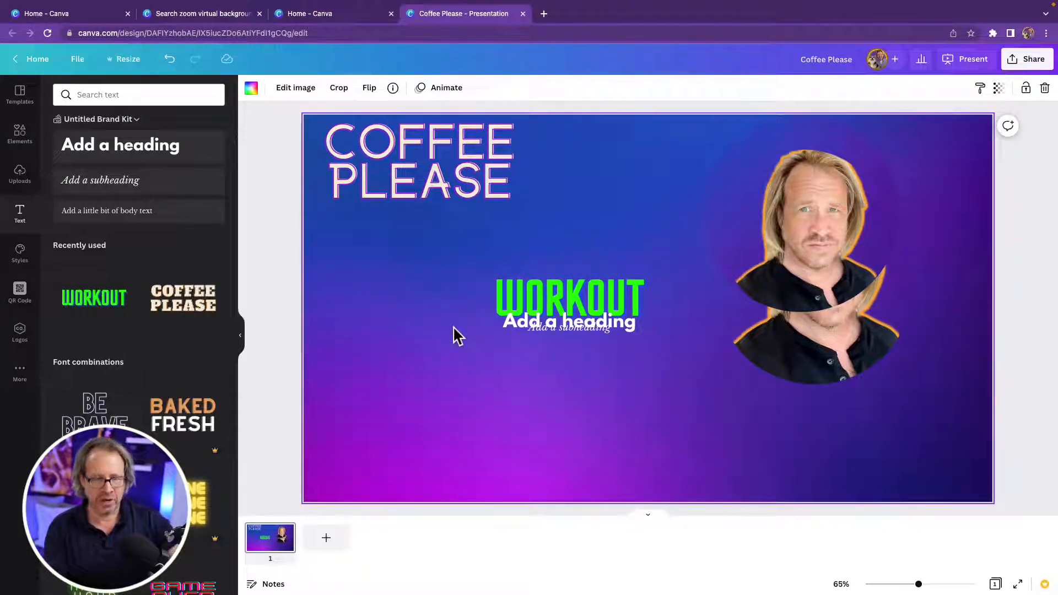
key("Delete")
left_click_drag(560, 300, 590, 152)
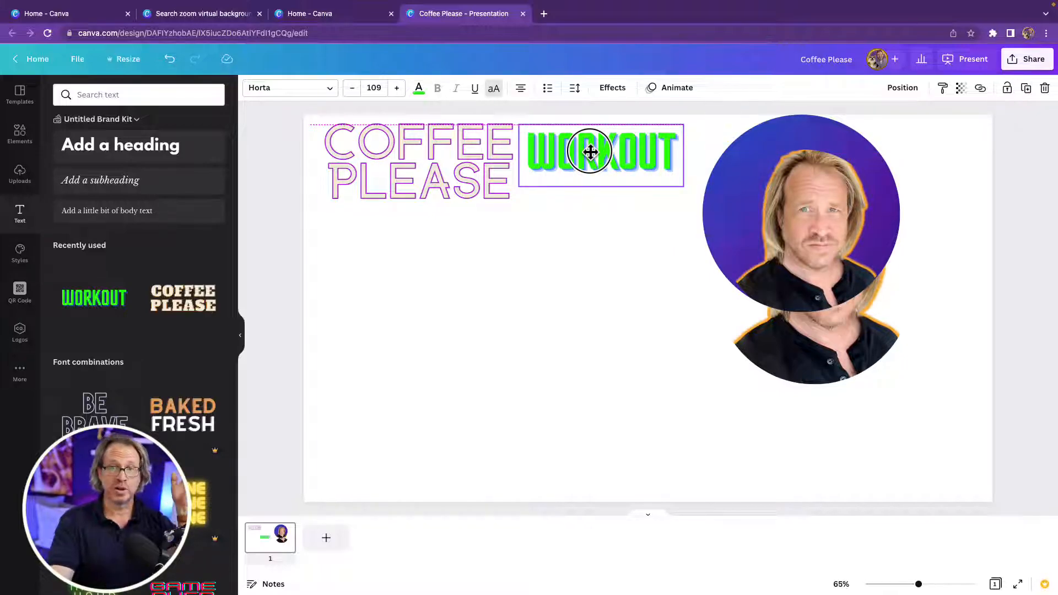
left_click_drag(590, 151, 610, 299)
Show the page margins
right_click(71, 58)
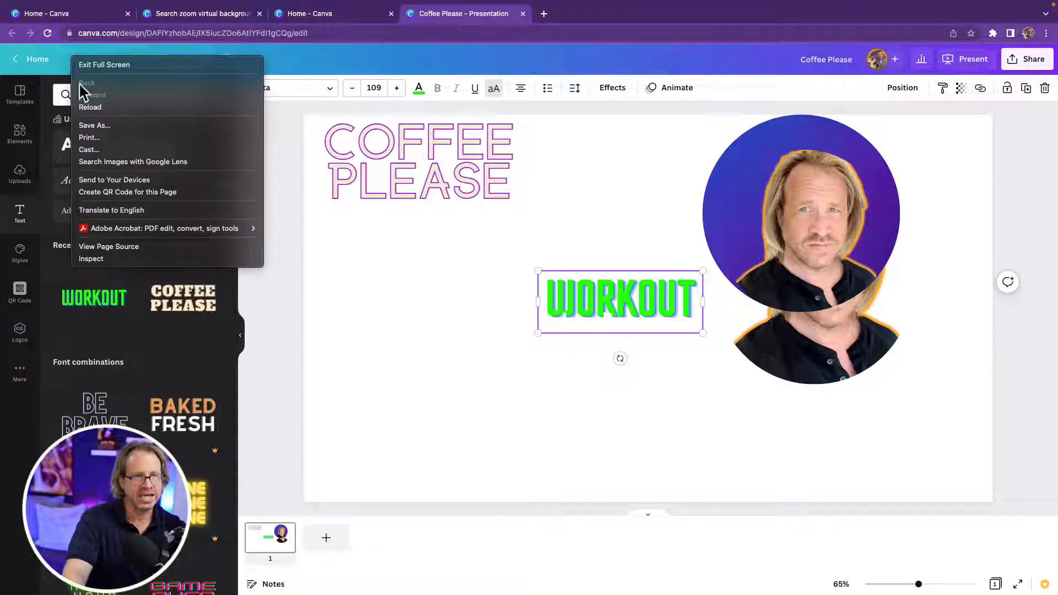
left_click(53, 59)
left_click(78, 59)
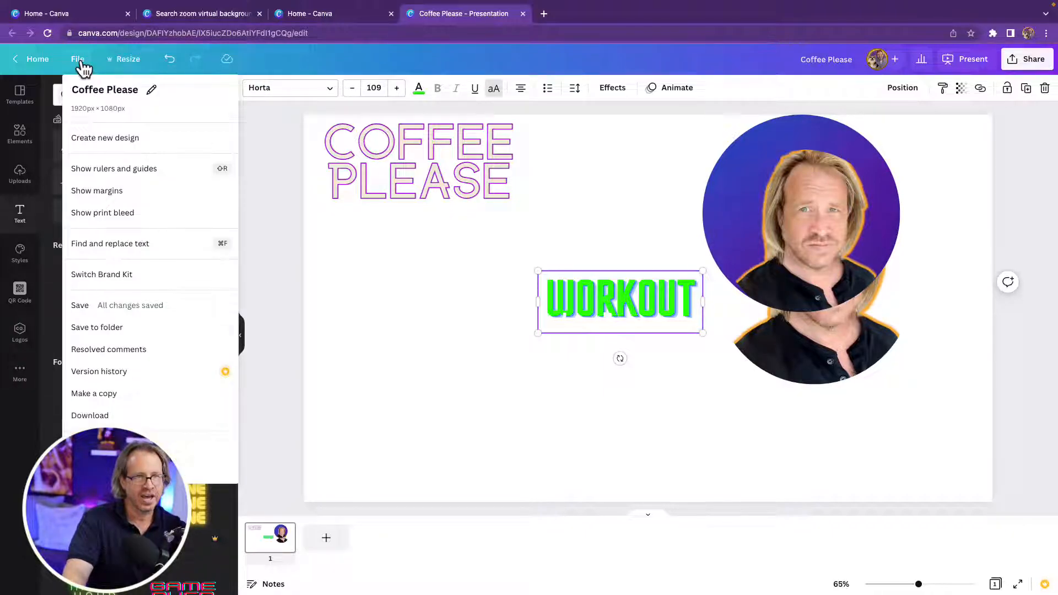
left_click(108, 193)
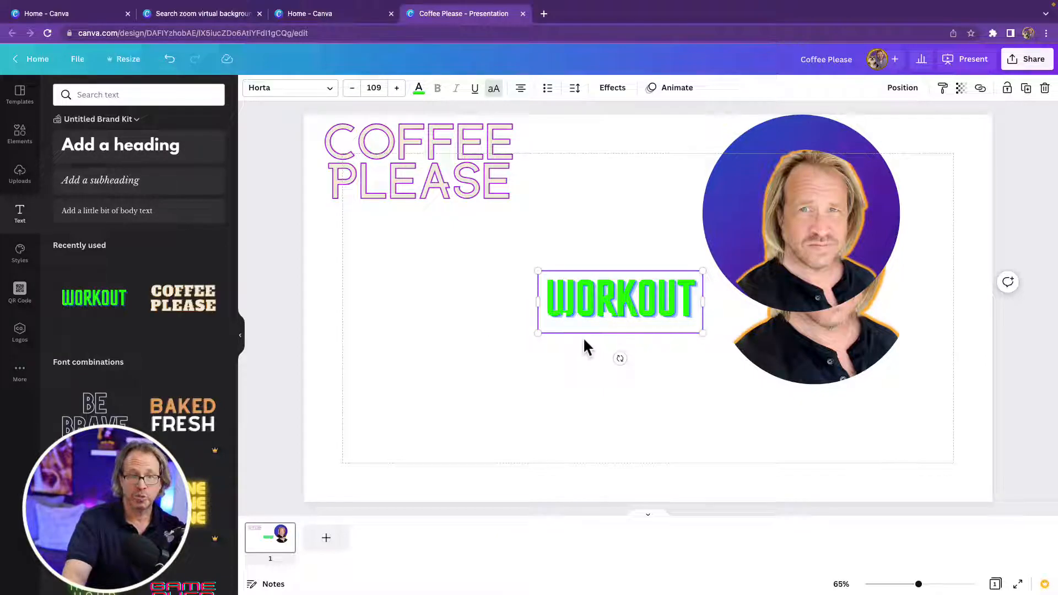
Nudge the WORKOUT text slightly, then undo its moves and the deletion of the gradient background
left_click_drag(617, 305, 598, 297)
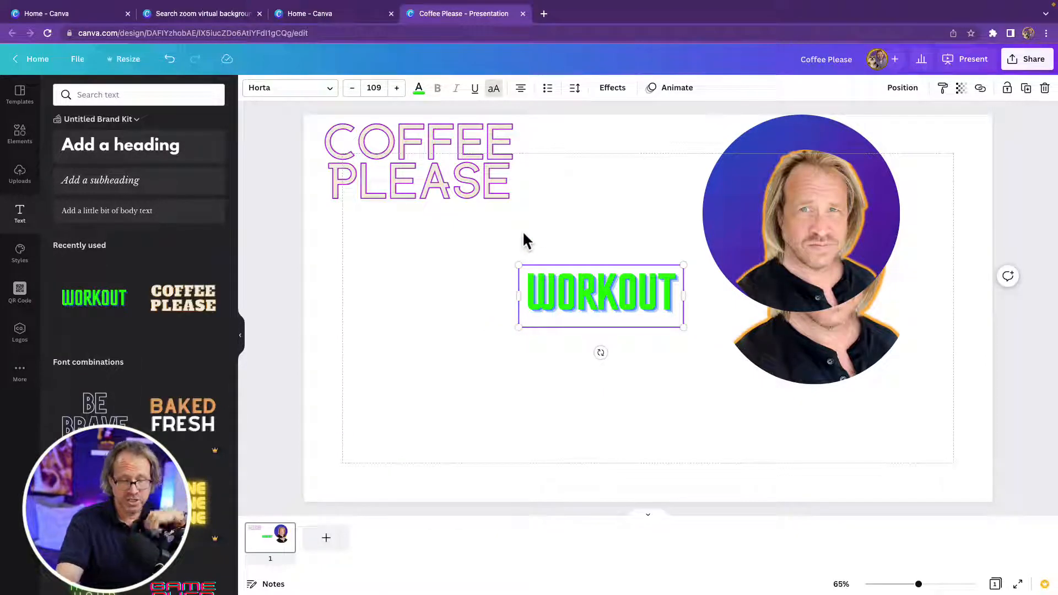
key("super+z")
key("super+z")
key("super+z")
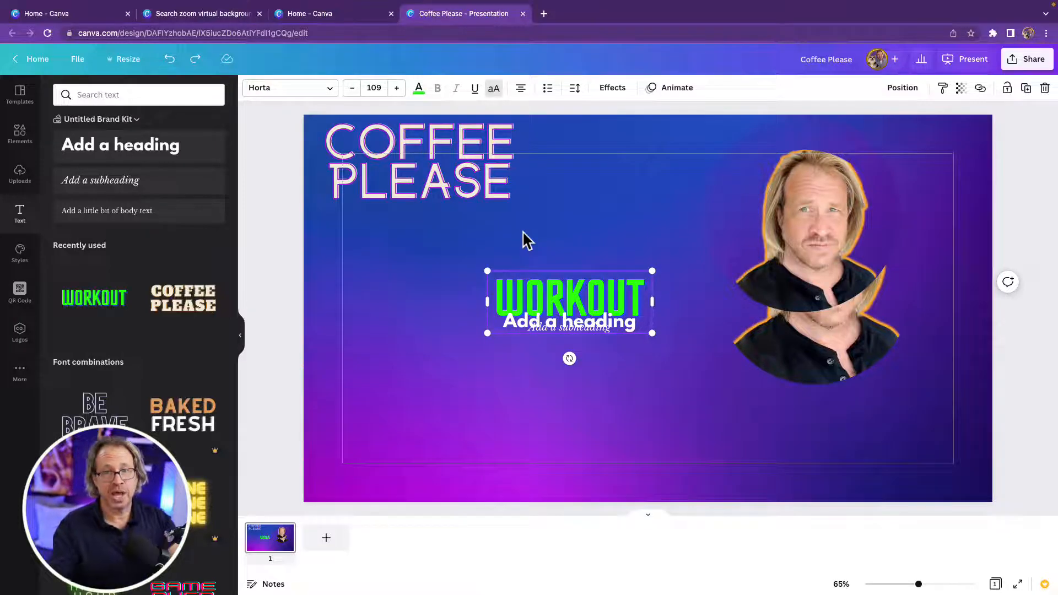
Delete the WORKOUT text, heading and subheading together and move the circular framed portrait into the page's left half
left_click(961, 250)
left_click_drag(558, 217, 548, 440)
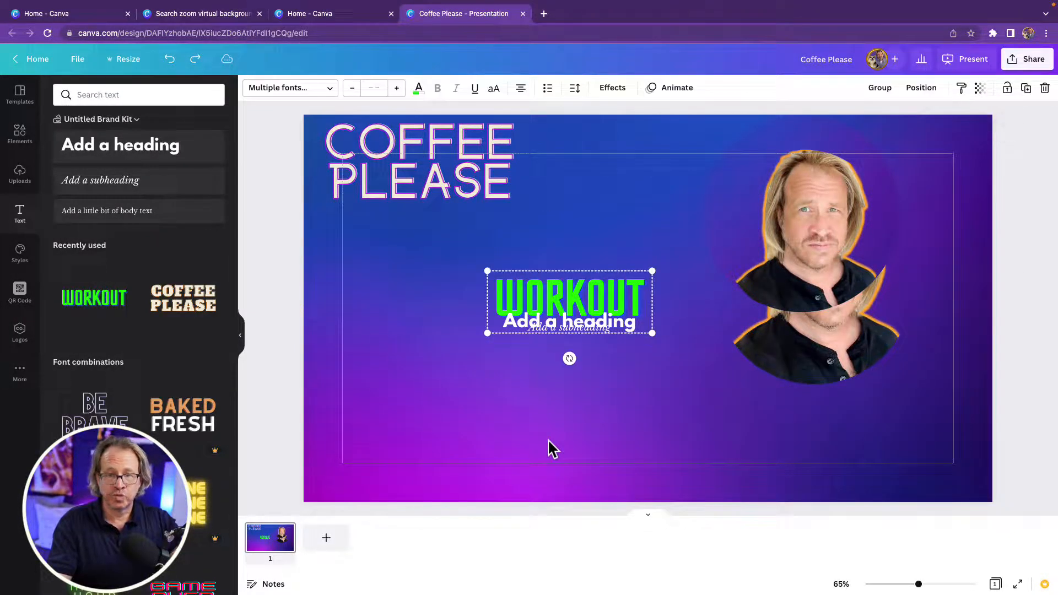
key("Delete")
left_click_drag(811, 236, 490, 353)
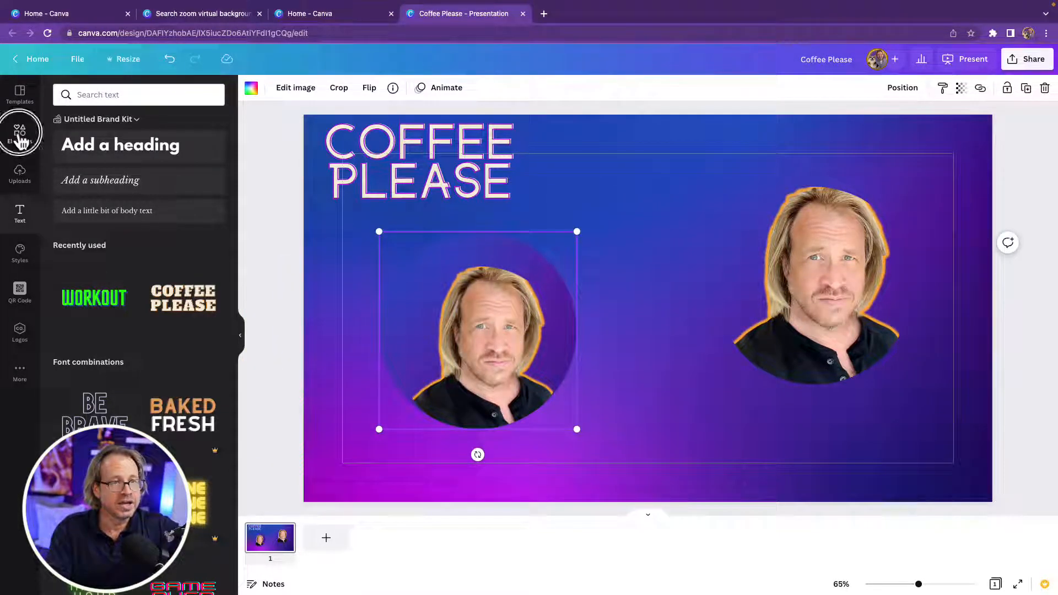
Place an empty circular frame between the two portraits, shift the circular portrait slightly, and delete the empty frame
left_click(20, 137)
left_click_drag(145, 195, 603, 182)
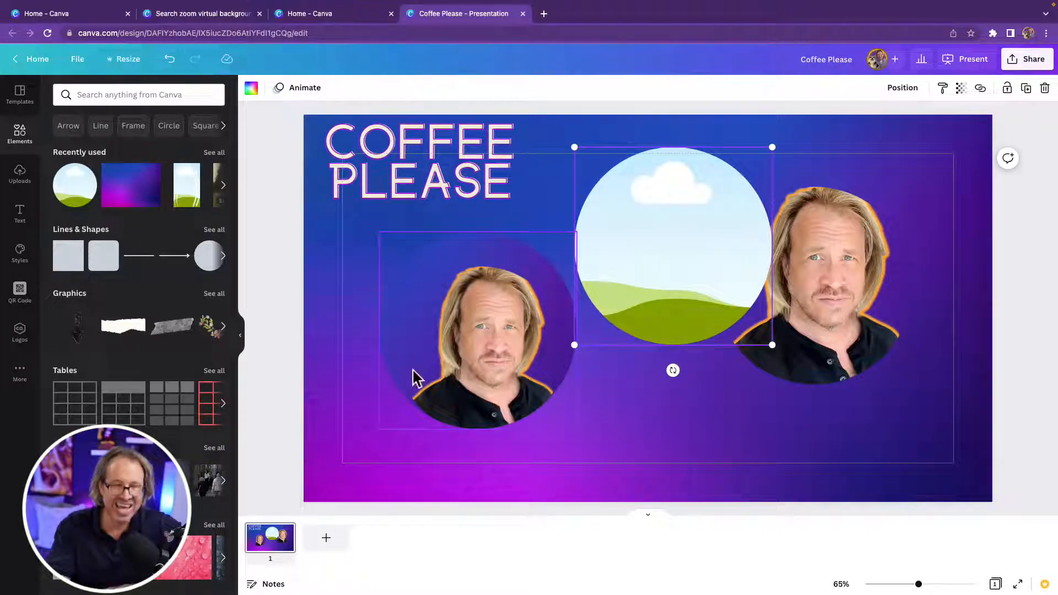
left_click_drag(472, 335, 450, 359)
left_click(633, 286)
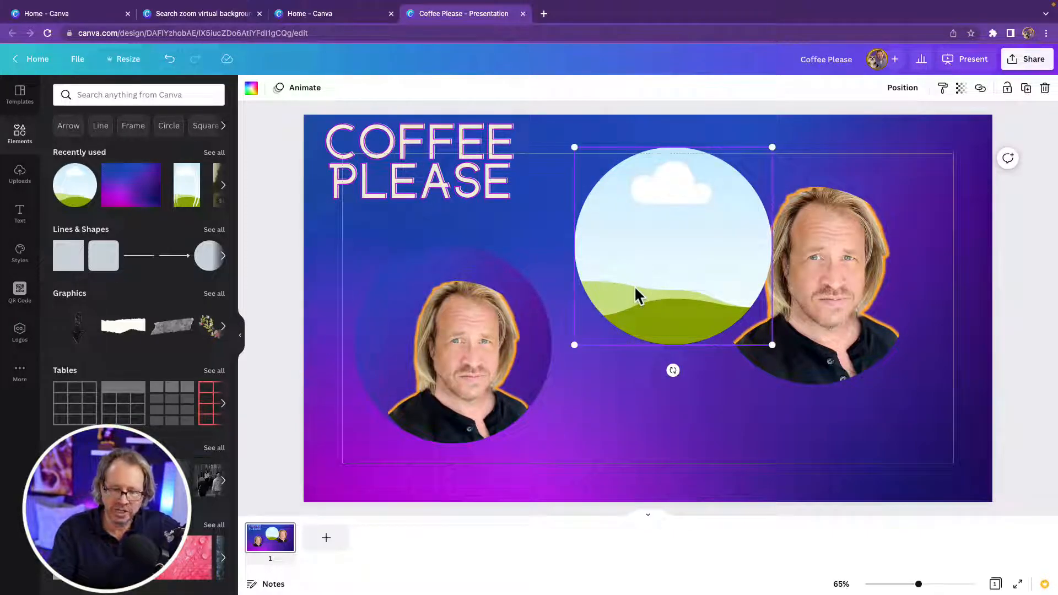
key("Delete")
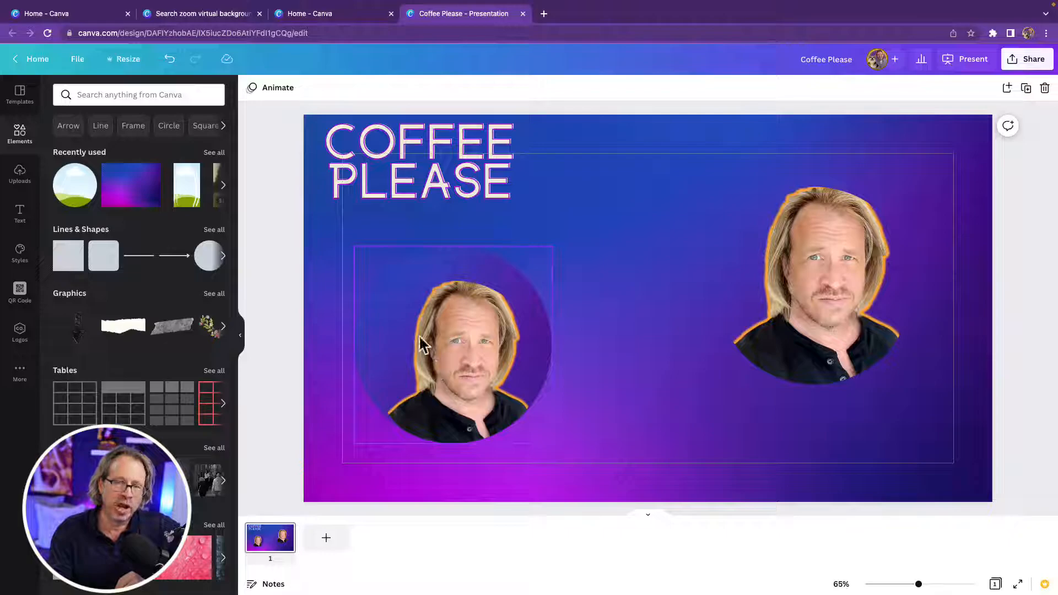
Move the circular framed portrait nearer the page's center and search the elements for "circle"
left_click_drag(462, 345, 526, 333)
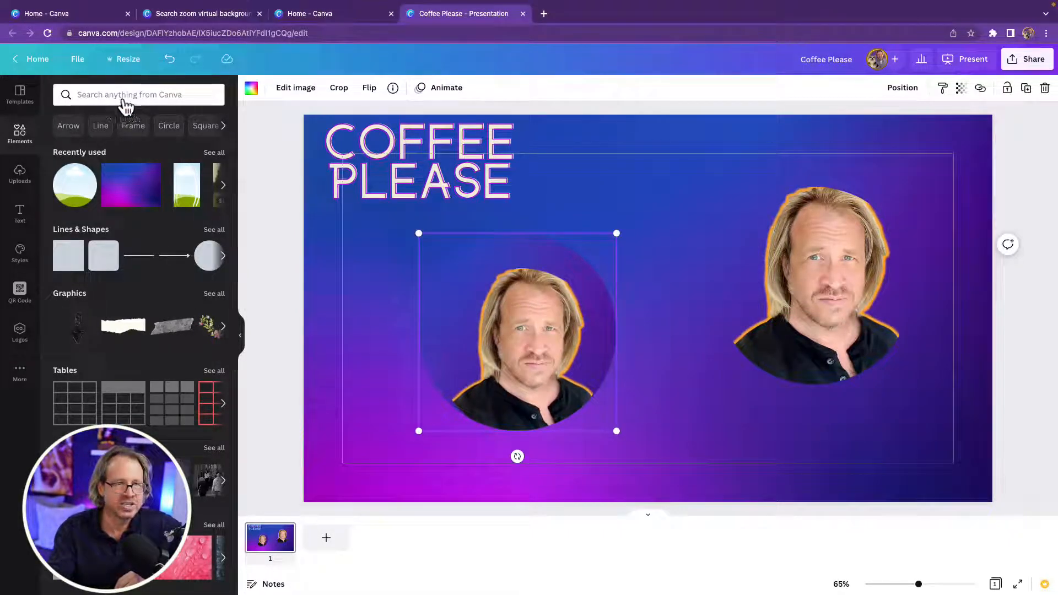
left_click(95, 99)
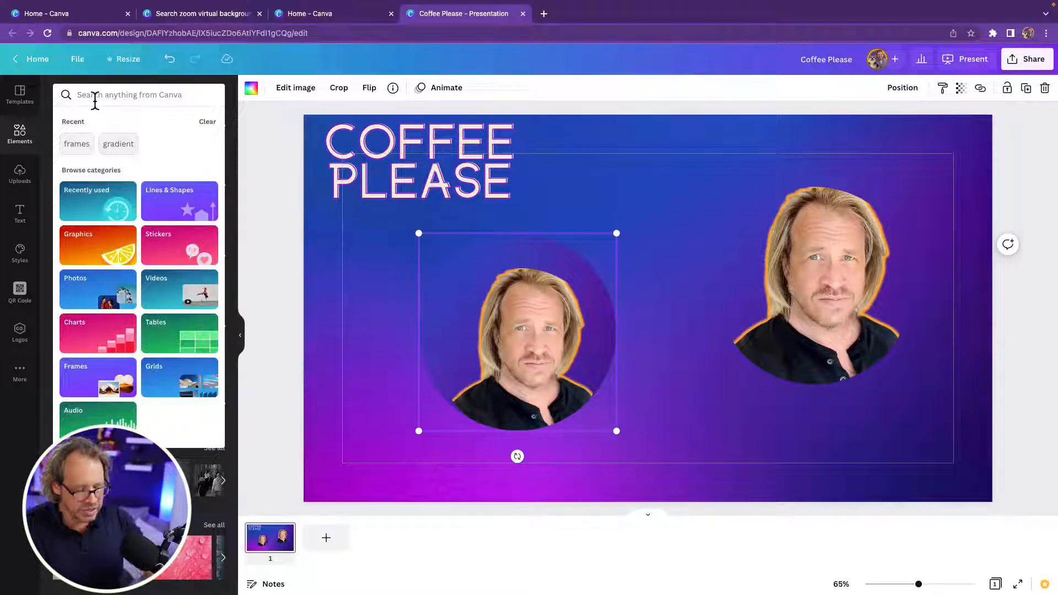
type("circle")
key("Return")
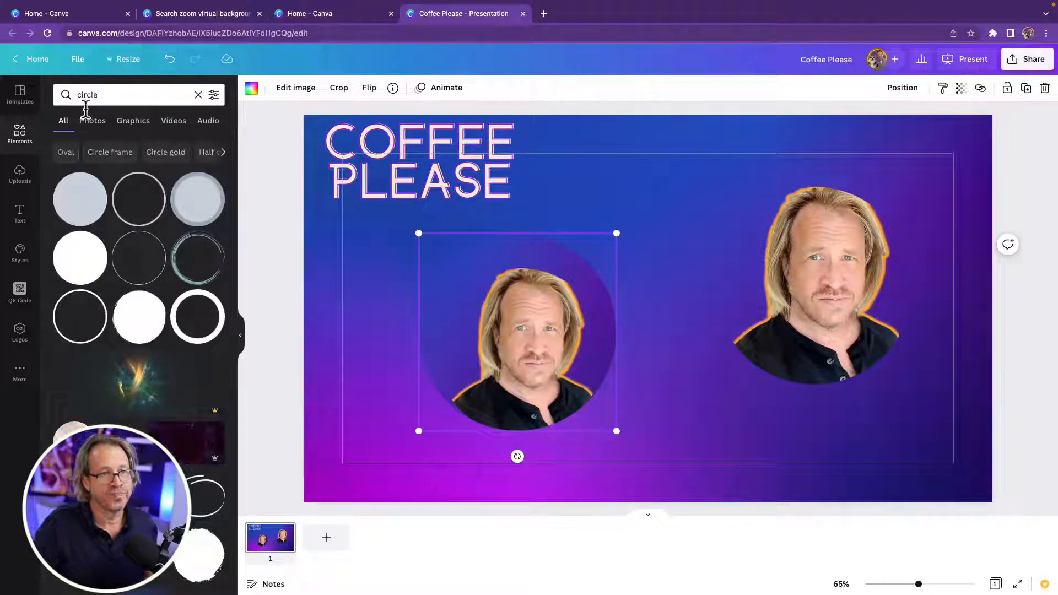
Add a solid white circle over the circular portrait and set its transparency to 65
left_click_drag(85, 255, 645, 193)
left_click_drag(664, 229, 482, 299)
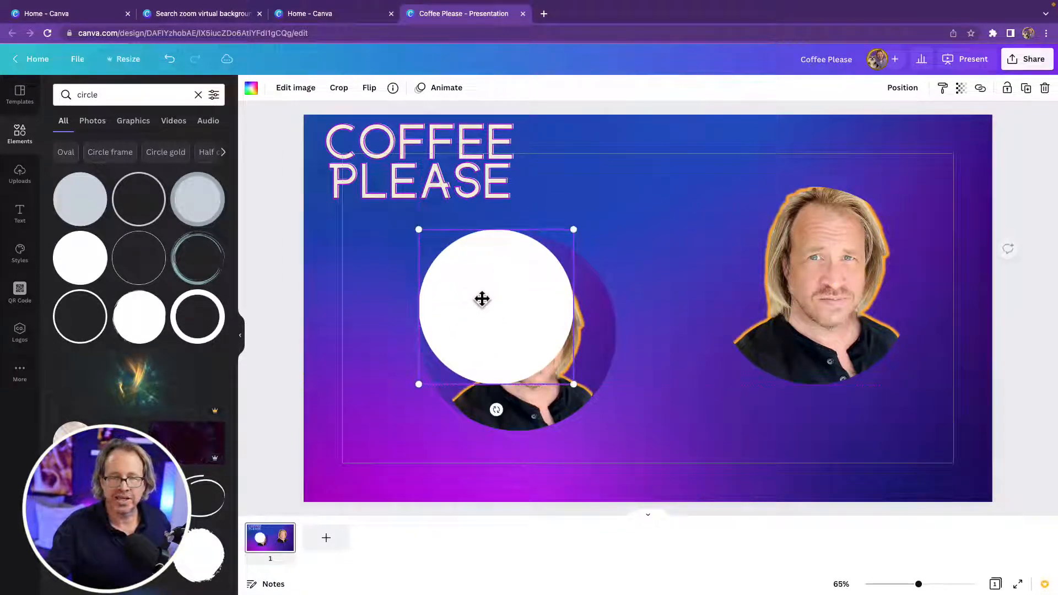
left_click(962, 89)
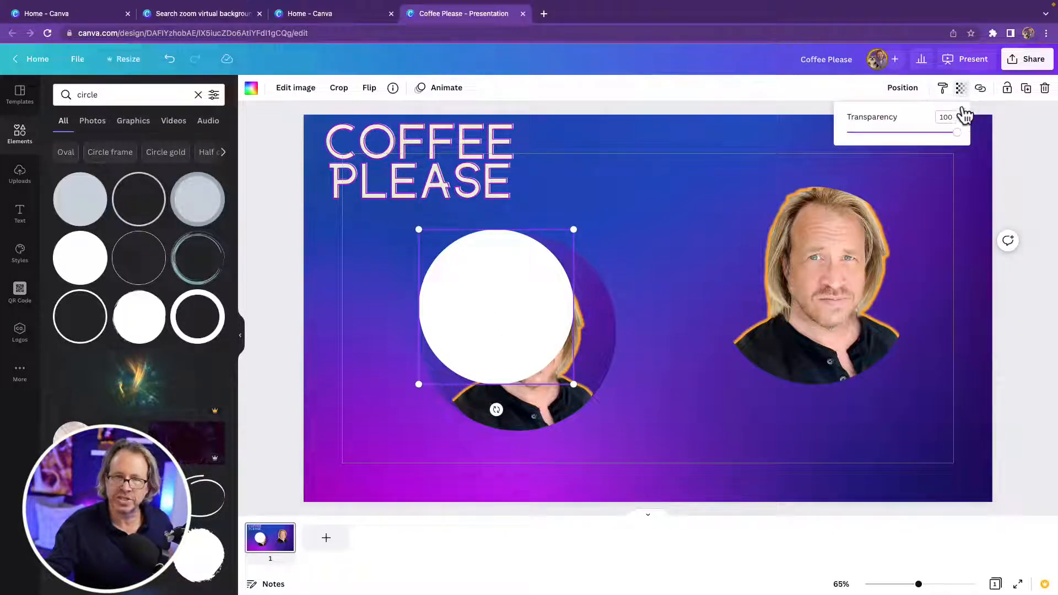
left_click_drag(954, 131, 921, 145)
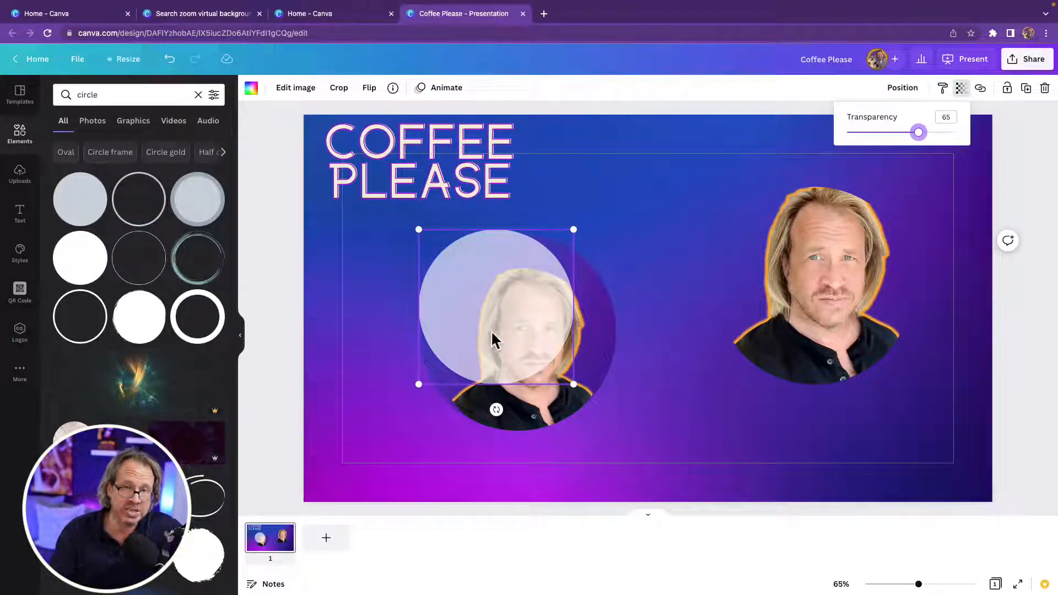
Enlarge the white circle to slightly more than the portrait's size, center it on the portrait and send it behind
left_click_drag(574, 384, 629, 439)
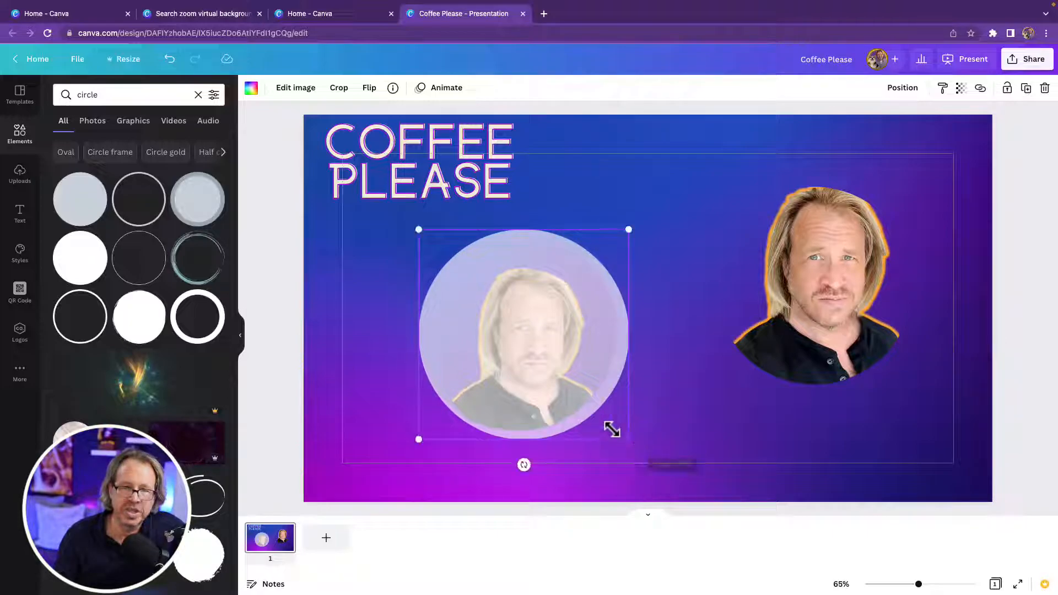
left_click_drag(562, 368, 558, 362)
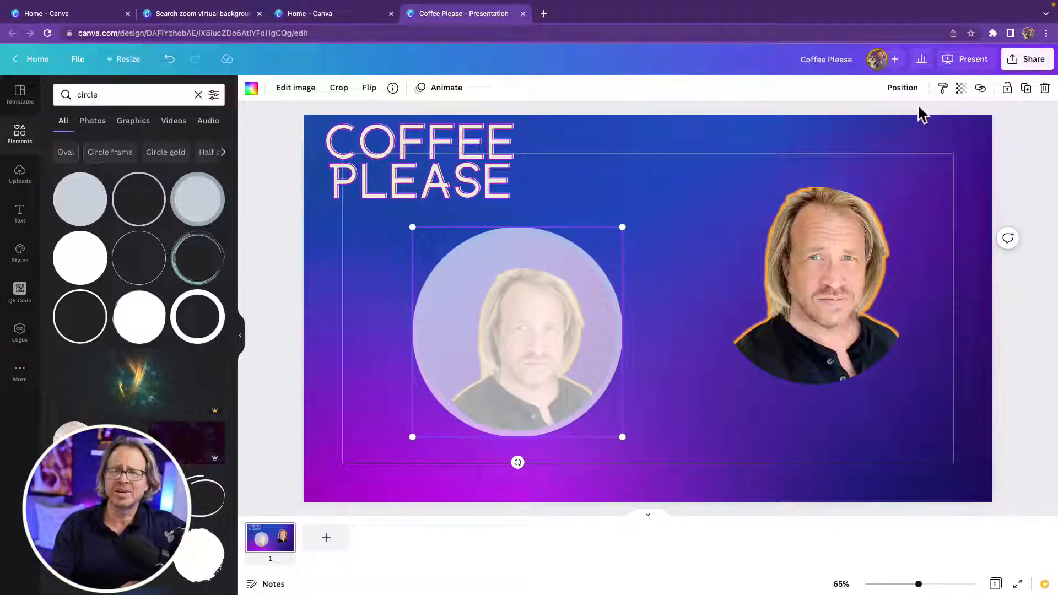
left_click(904, 89)
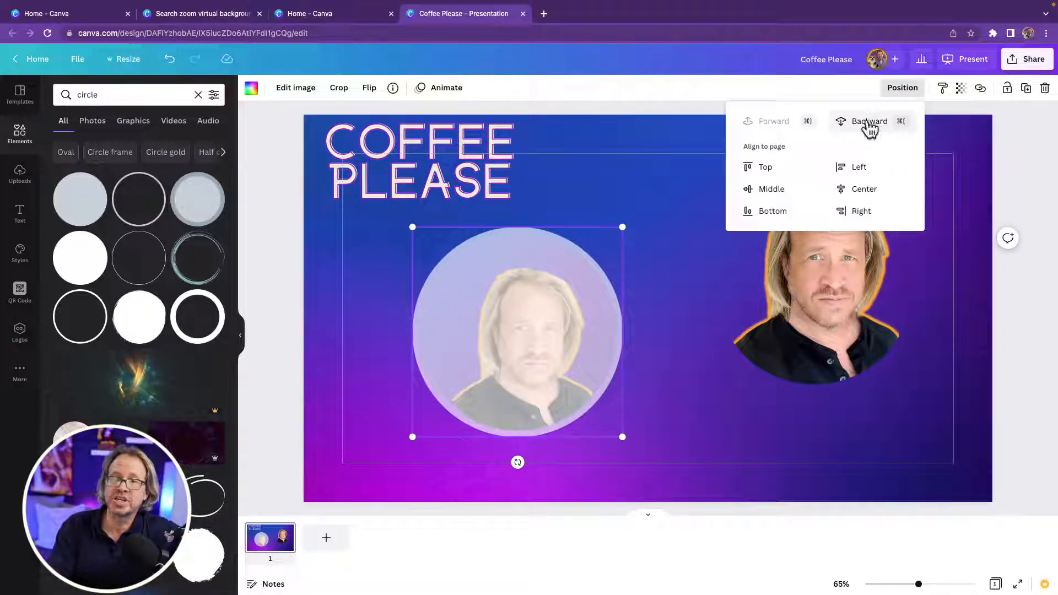
left_click(869, 122)
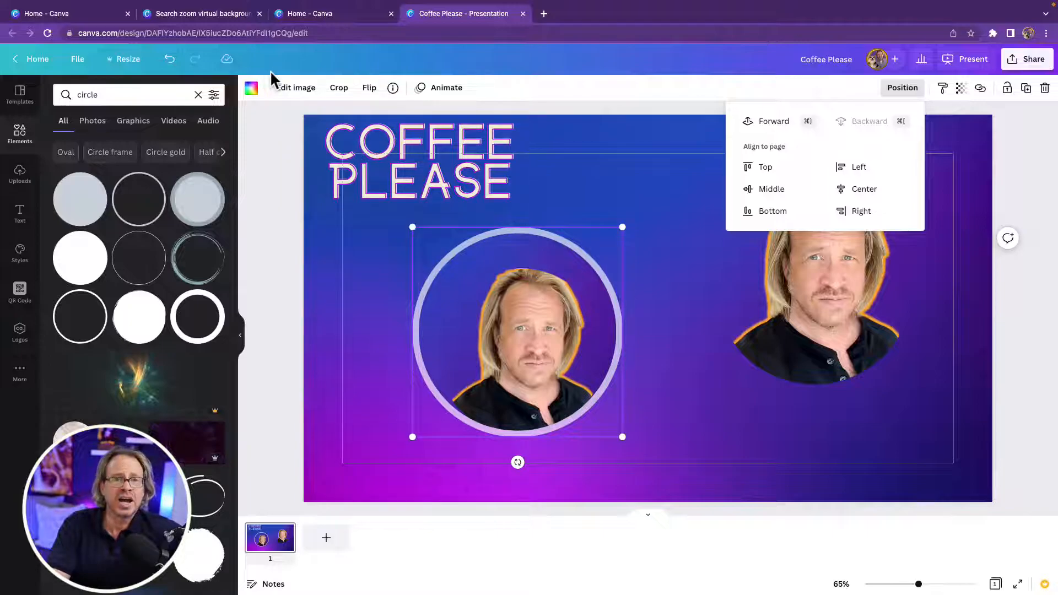
Recolor the circle behind the portrait with the orange from the portrait's photo colors and set its transparency to 100
left_click(252, 89)
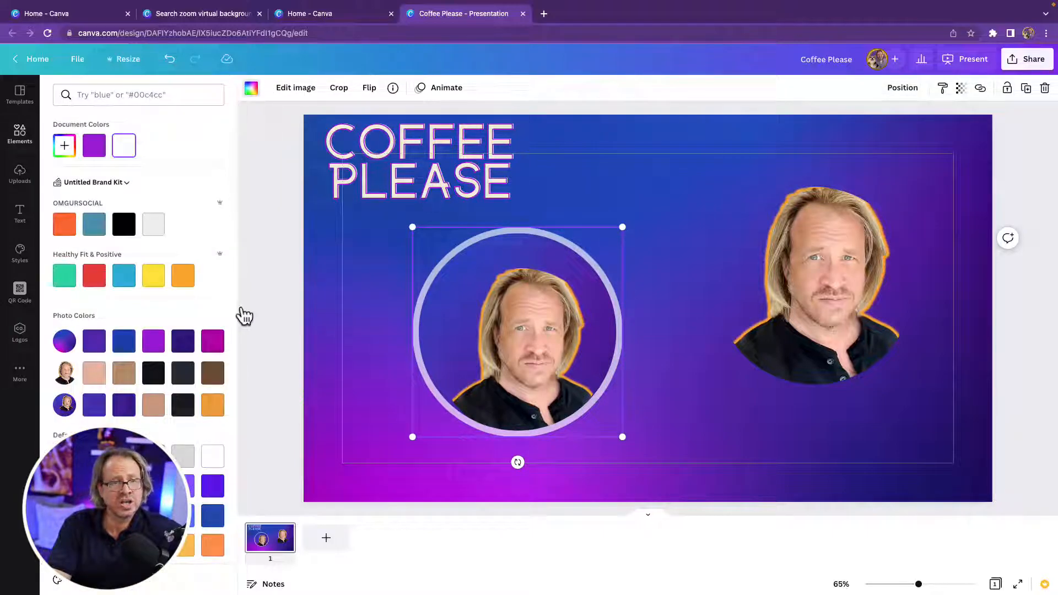
left_click(183, 276)
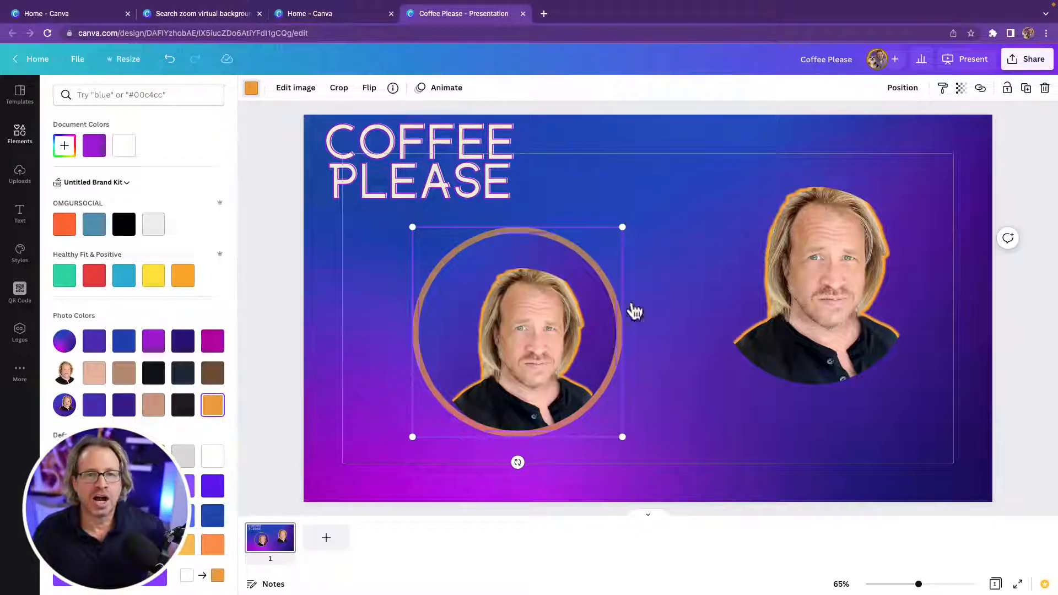
left_click(961, 89)
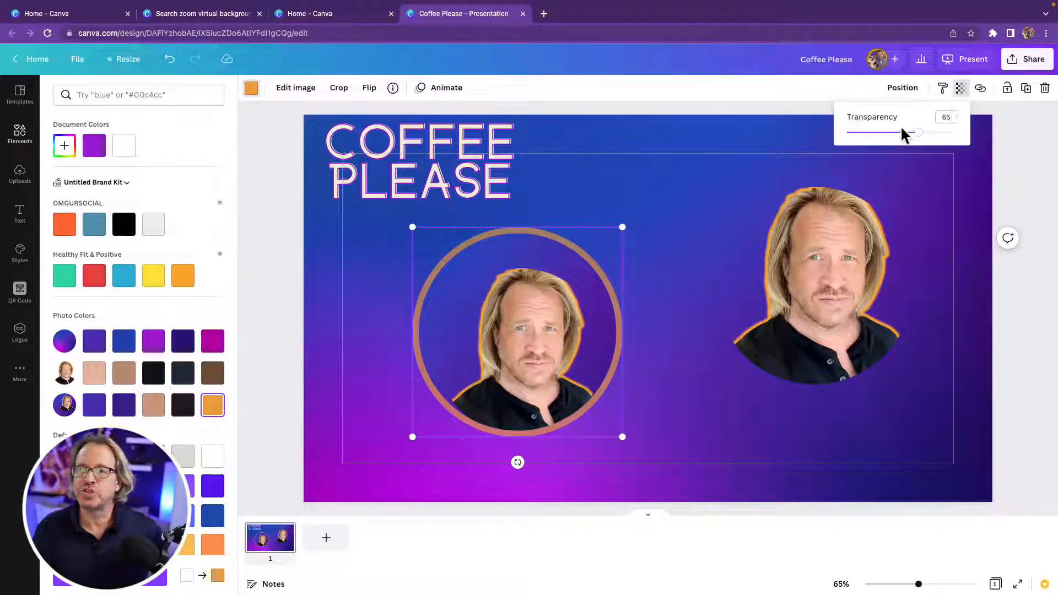
left_click_drag(919, 135, 961, 139)
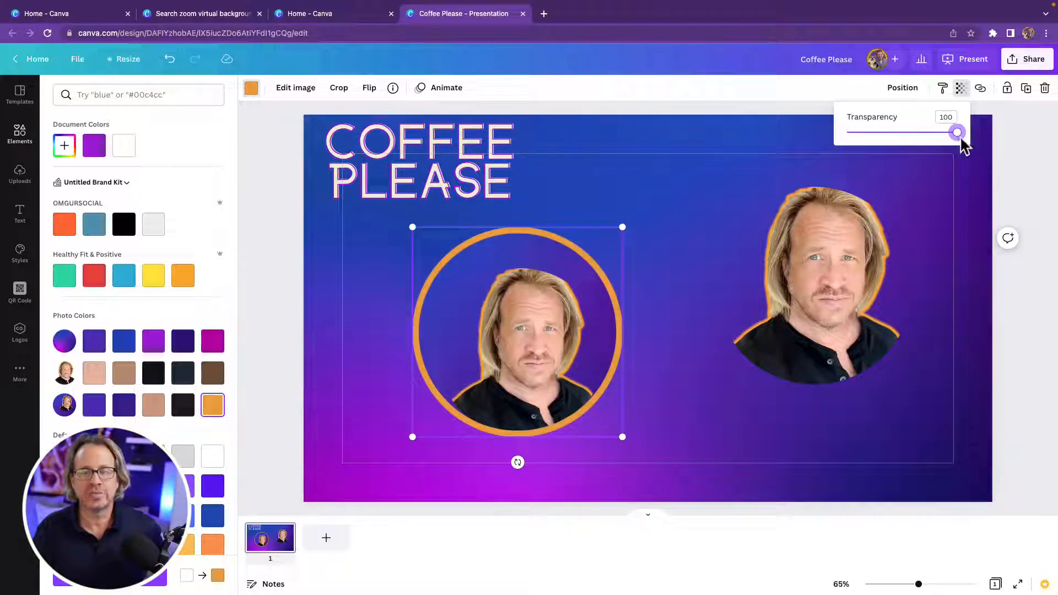
Generate a QR code for the URL https:\\elevateedawesomeness.com, shrink it and place it in the page's lower-right corner
left_click(686, 180)
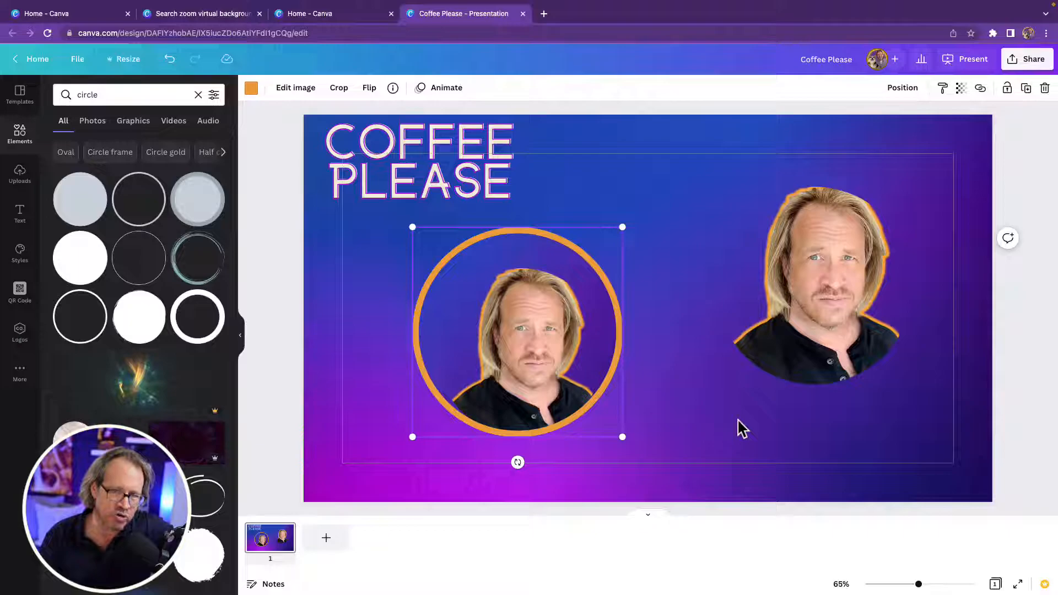
left_click(689, 380)
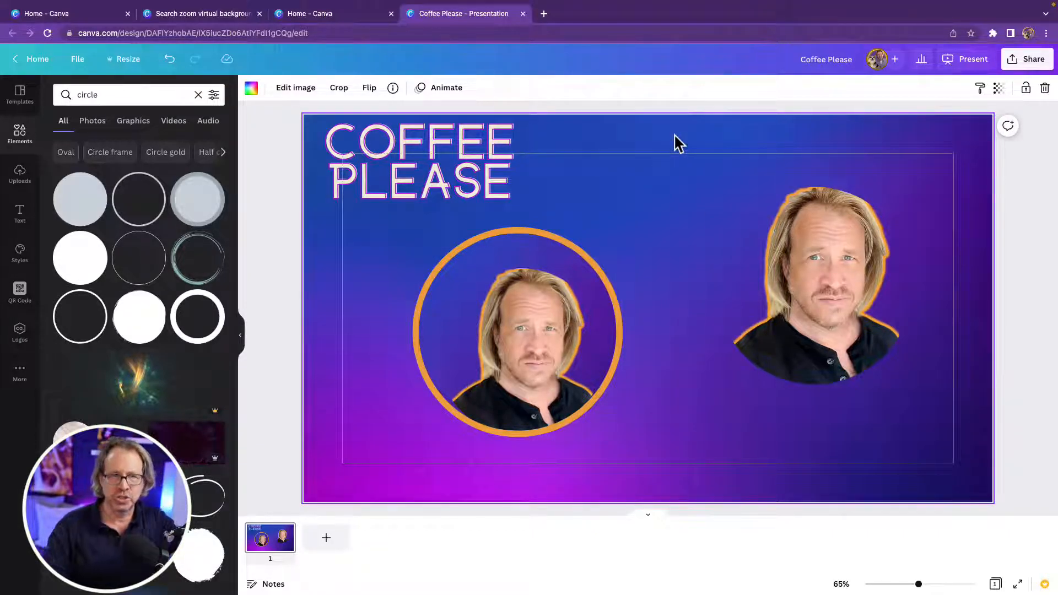
left_click(21, 254)
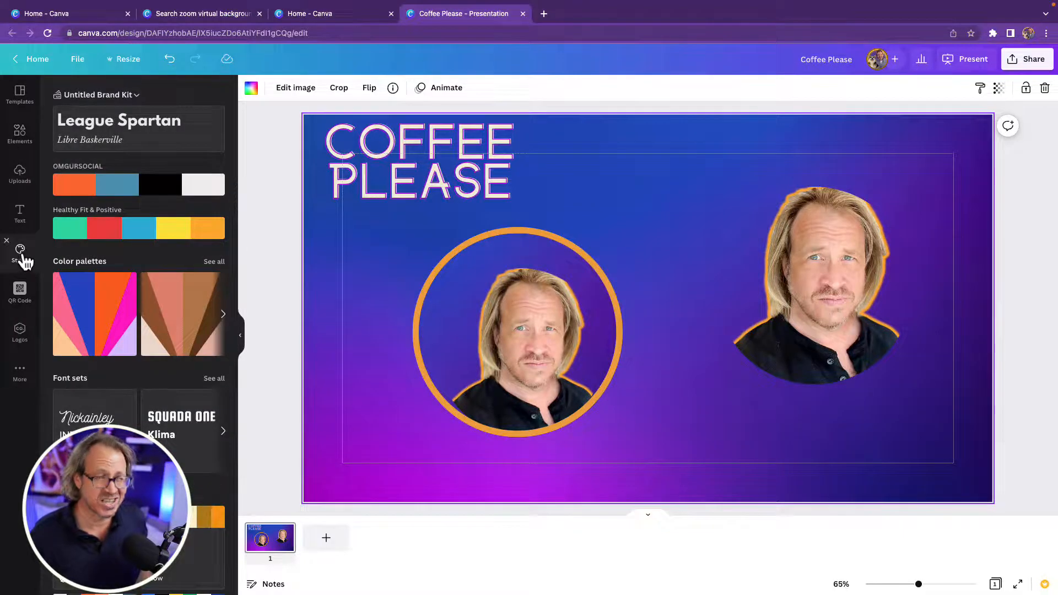
left_click(22, 300)
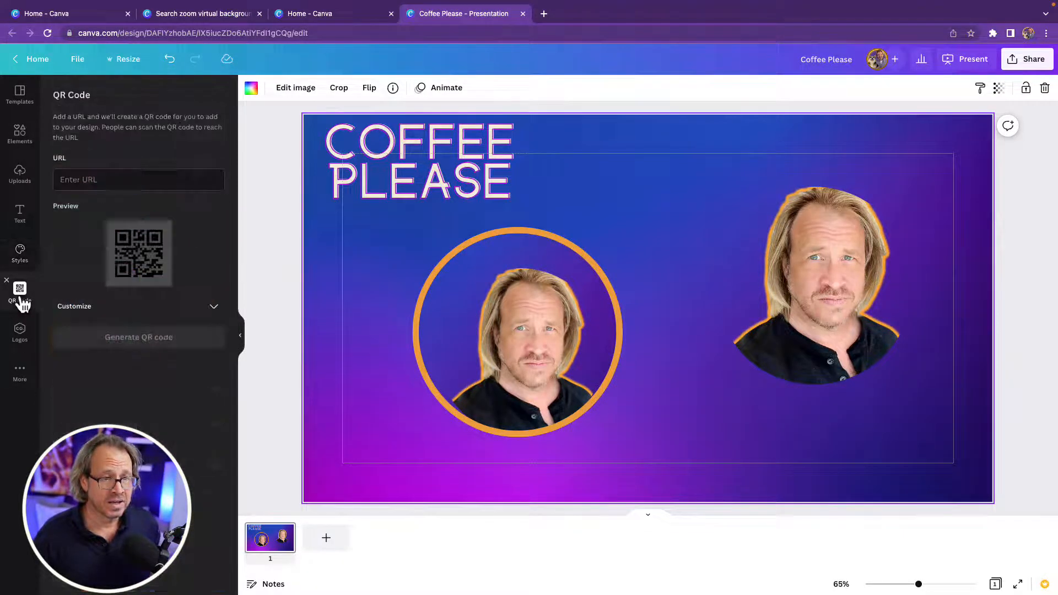
left_click(125, 182)
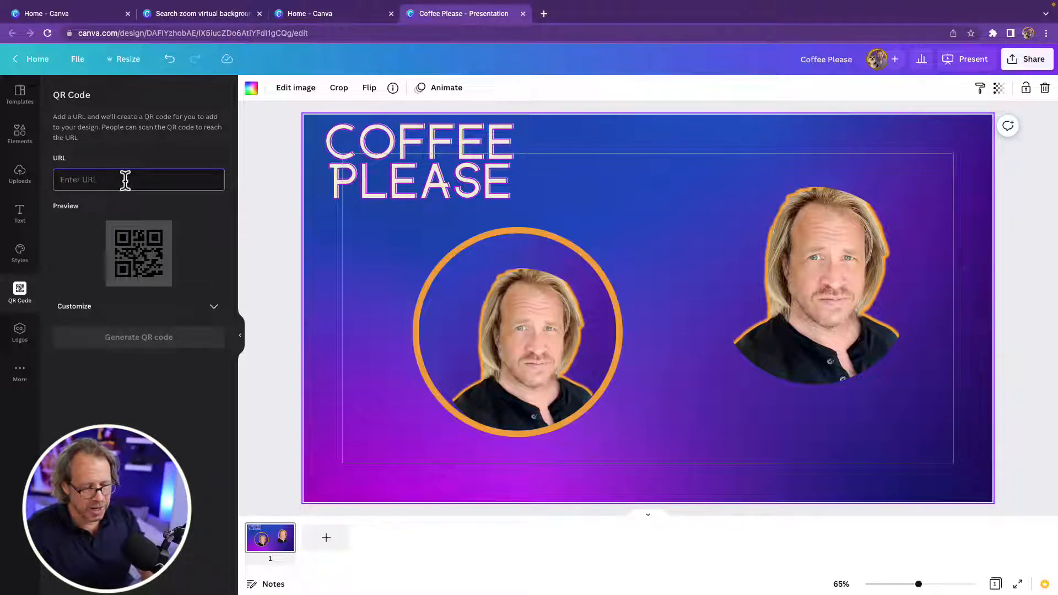
type("htt")
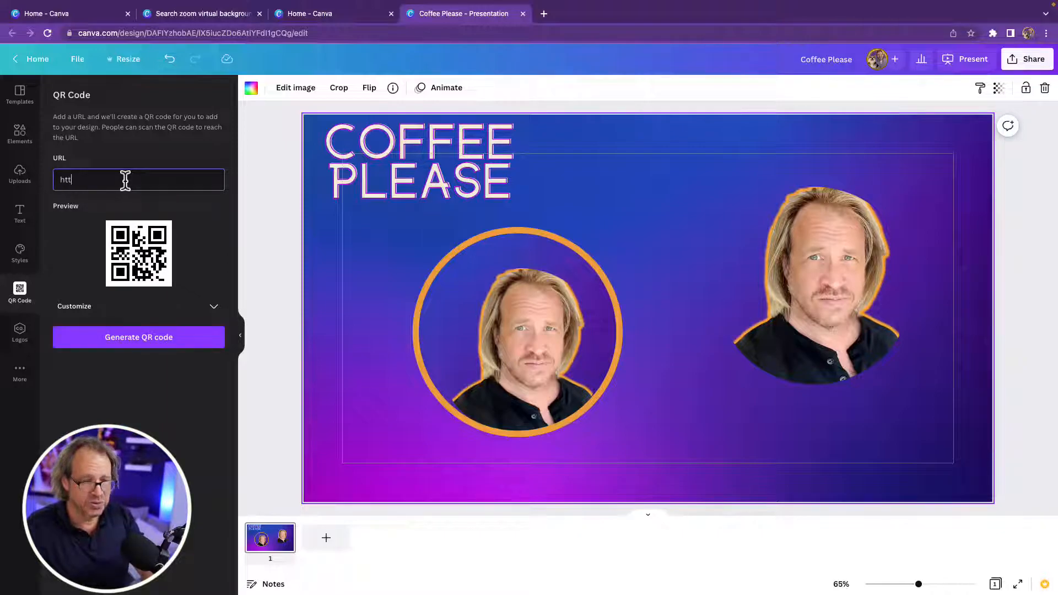
type("ps:\\\\elevateedawesomeness.com")
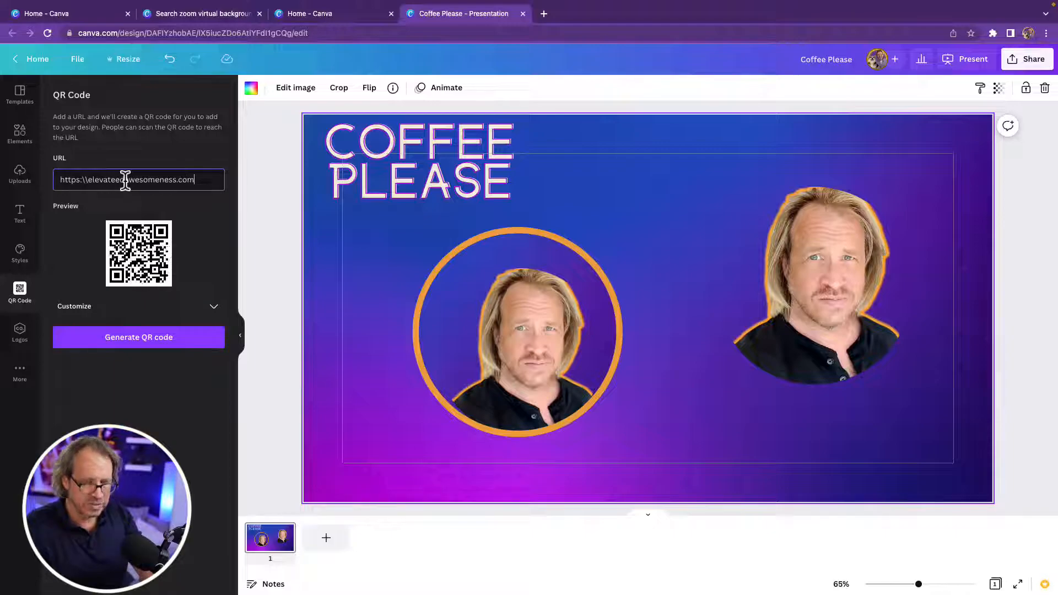
left_click(124, 339)
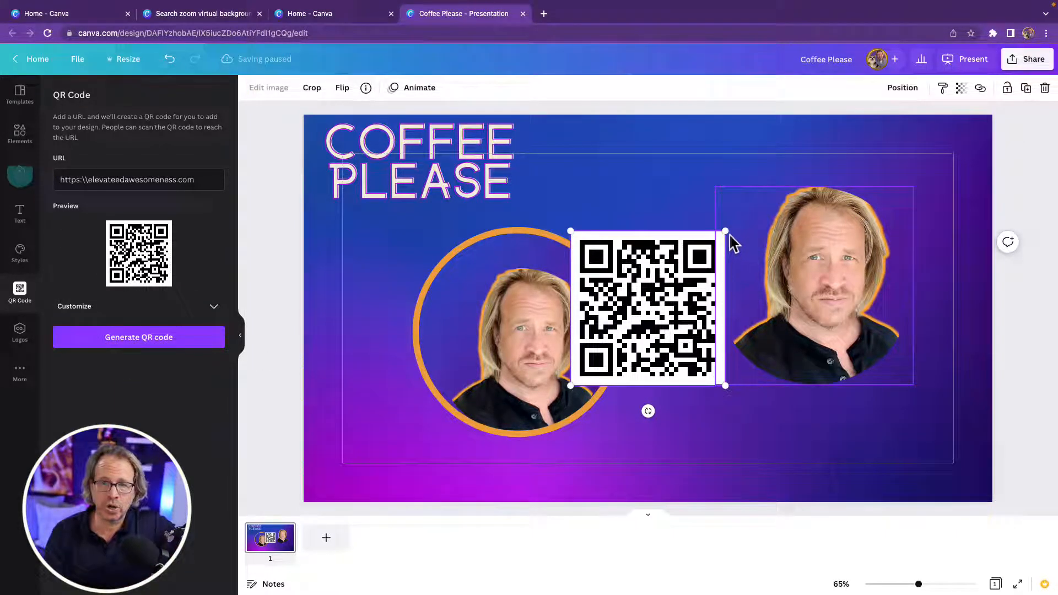
left_click_drag(725, 231, 669, 288)
left_click_drag(637, 338, 923, 448)
Delete the unbordered portrait on the right side of the page together with its circular frame
left_click(862, 371)
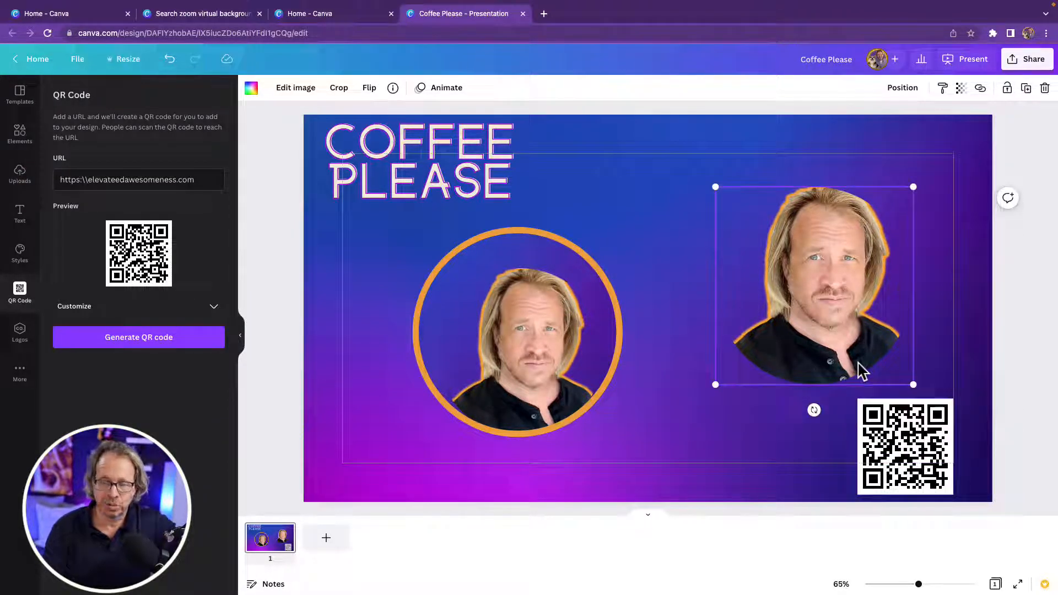
key("Delete")
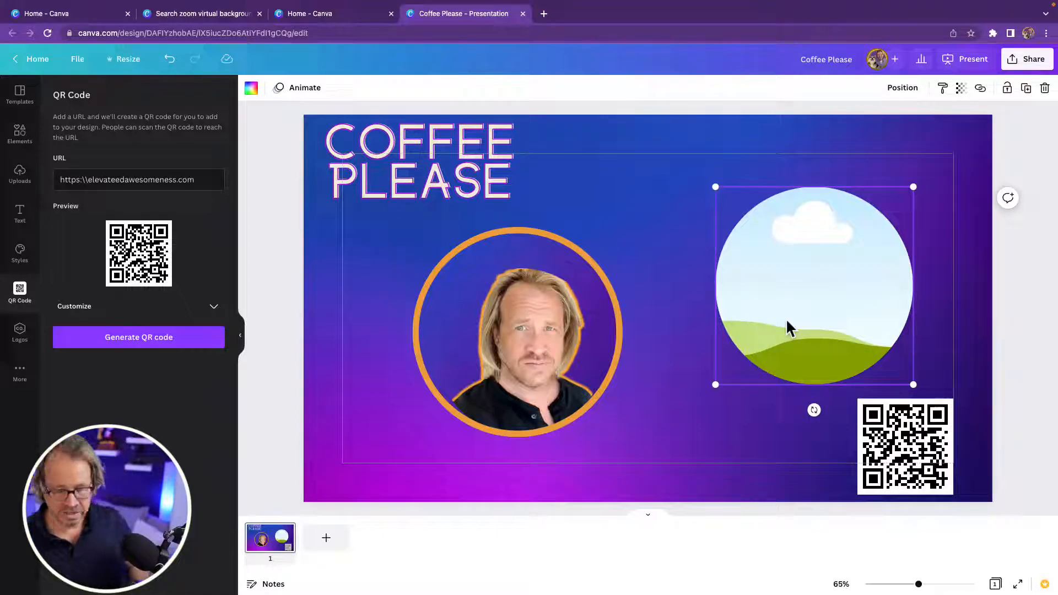
key("Delete")
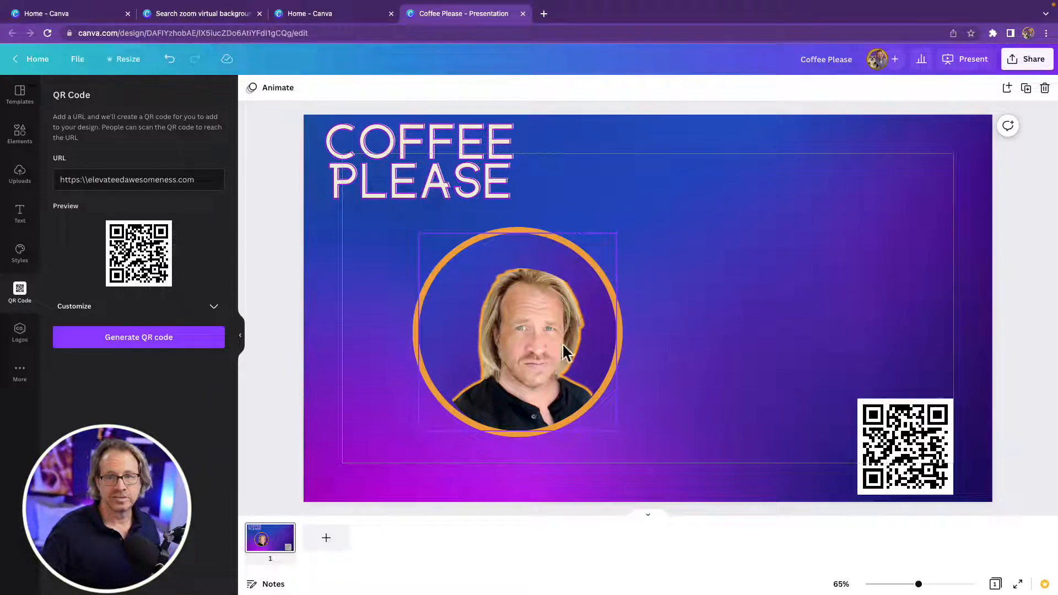
Group the remaining circular portrait with the orange circle behind it
left_click(357, 441)
left_click_drag(358, 440, 405, 446)
left_click(876, 93)
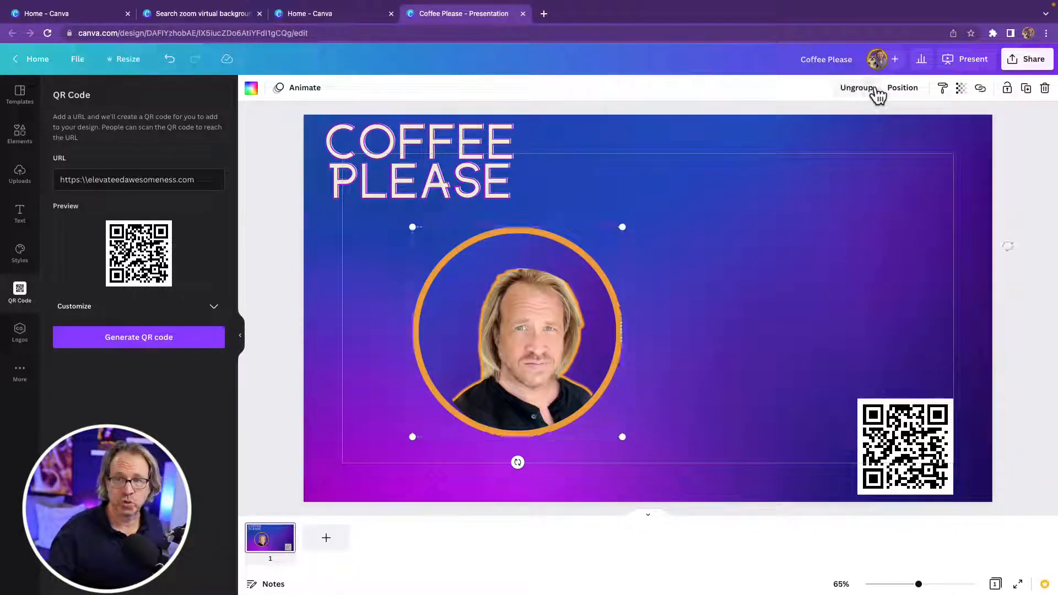
Shrink the portrait group and move it to the page's right side above the QR code
right_click(621, 228)
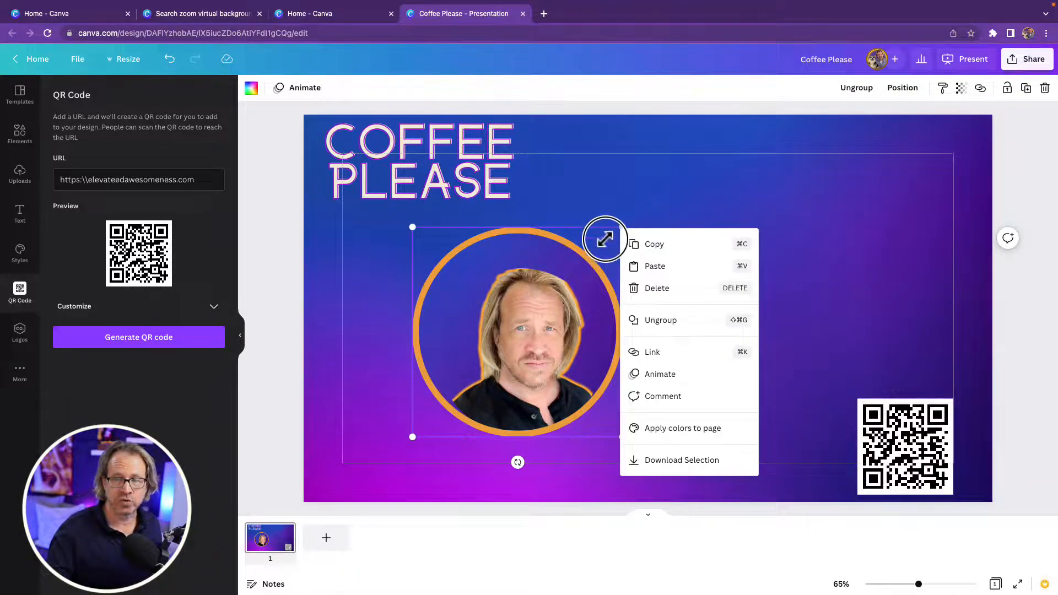
left_click(587, 252)
left_click_drag(622, 228, 537, 290)
left_click_drag(528, 352, 915, 257)
Delete the COFFEE PLEASE text and add a heading that contains the presenter's full name
left_click(418, 189)
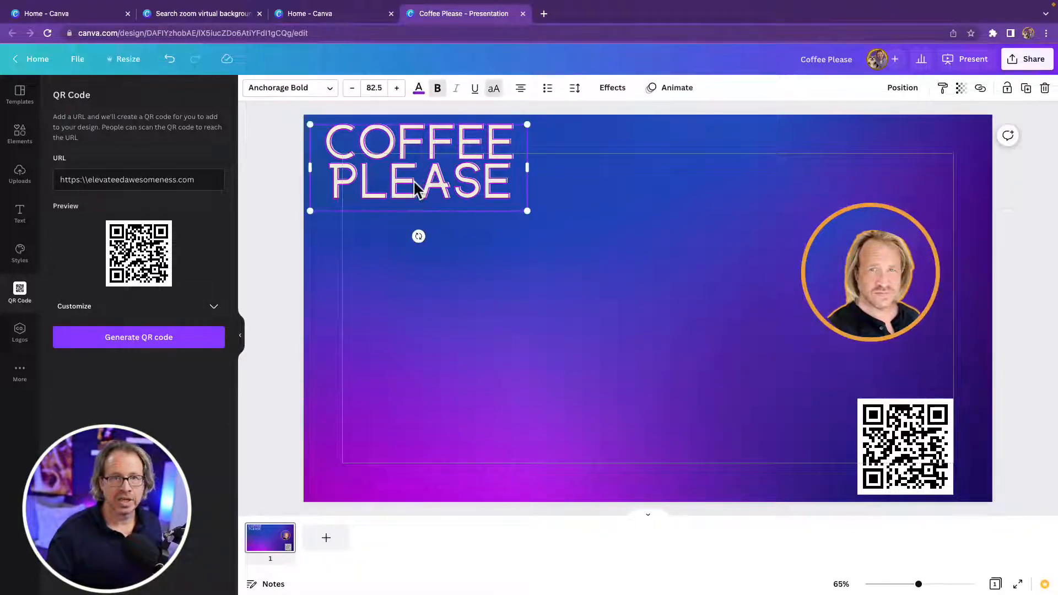
key("Delete")
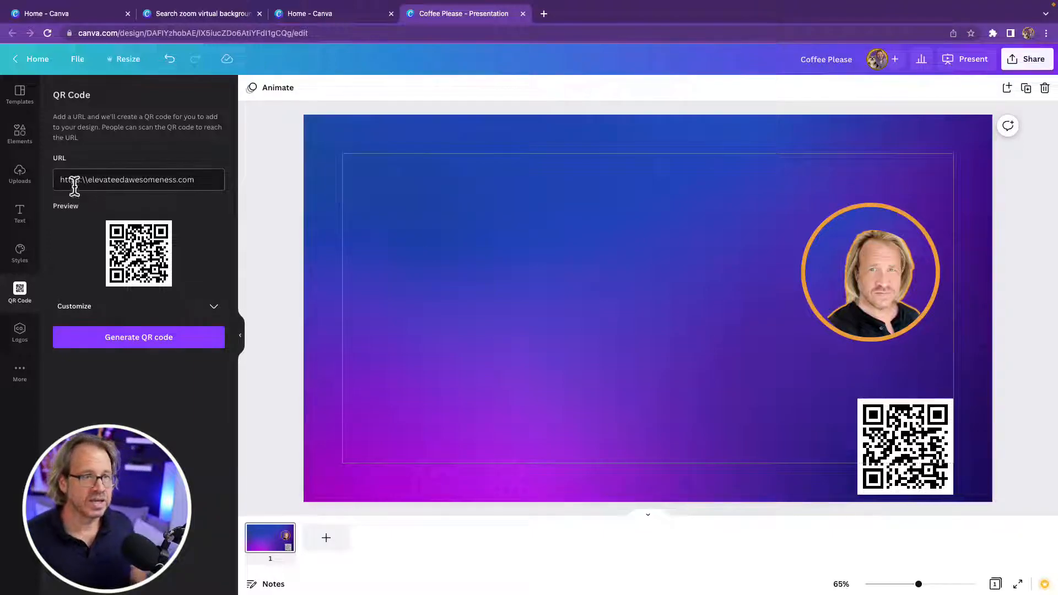
left_click(20, 212)
left_click(163, 159)
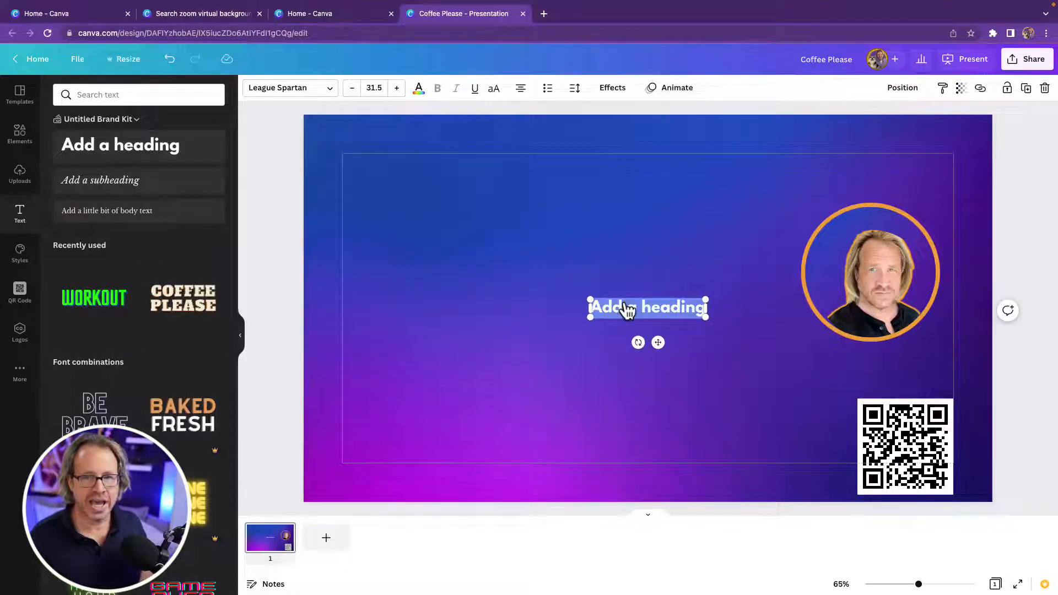
left_click(678, 319)
left_click(676, 306)
double_click(676, 307)
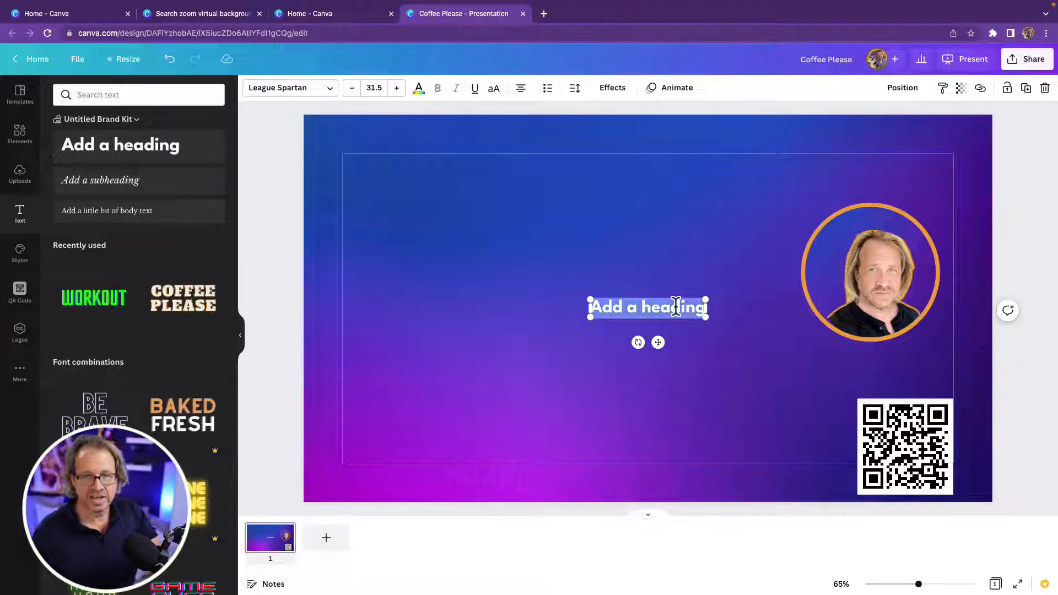
type("Matt Berry")
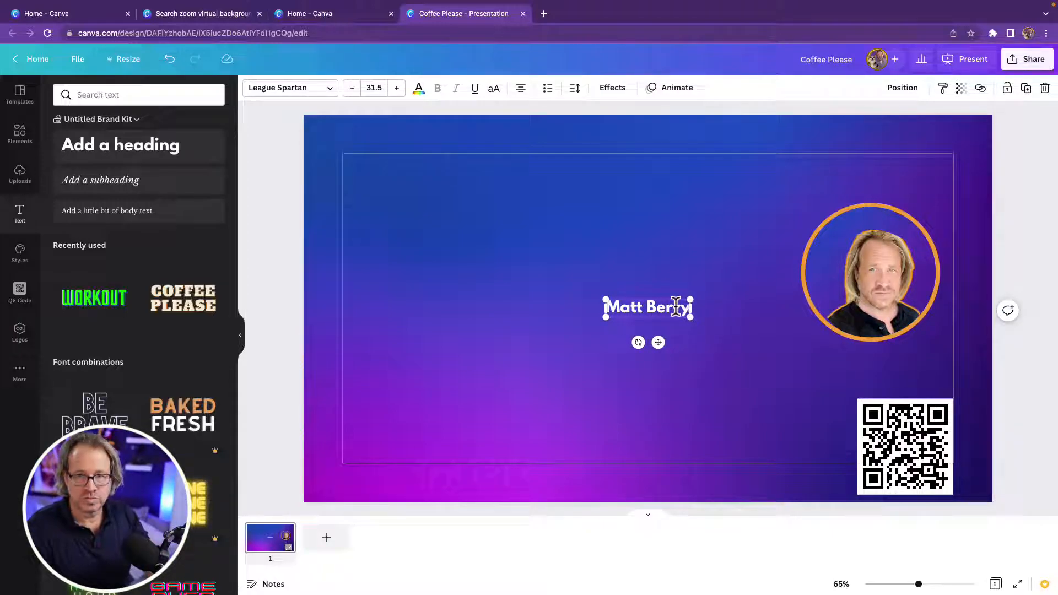
Enlarge the name heading to a font size of 116 and move it to the page's upper-left area
left_click_drag(603, 299, 403, 155)
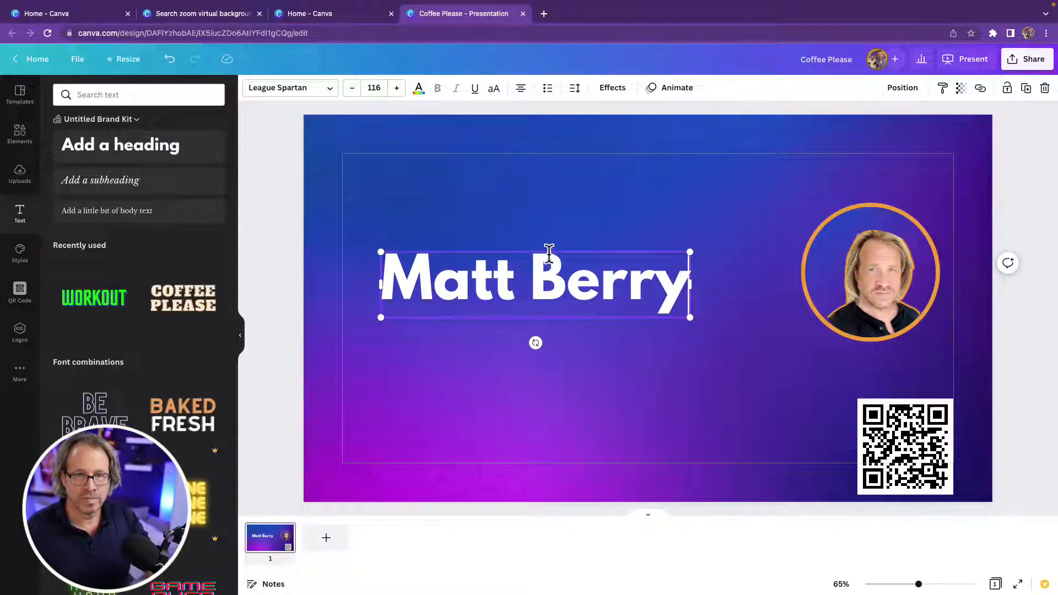
double_click(549, 255)
left_click(476, 249)
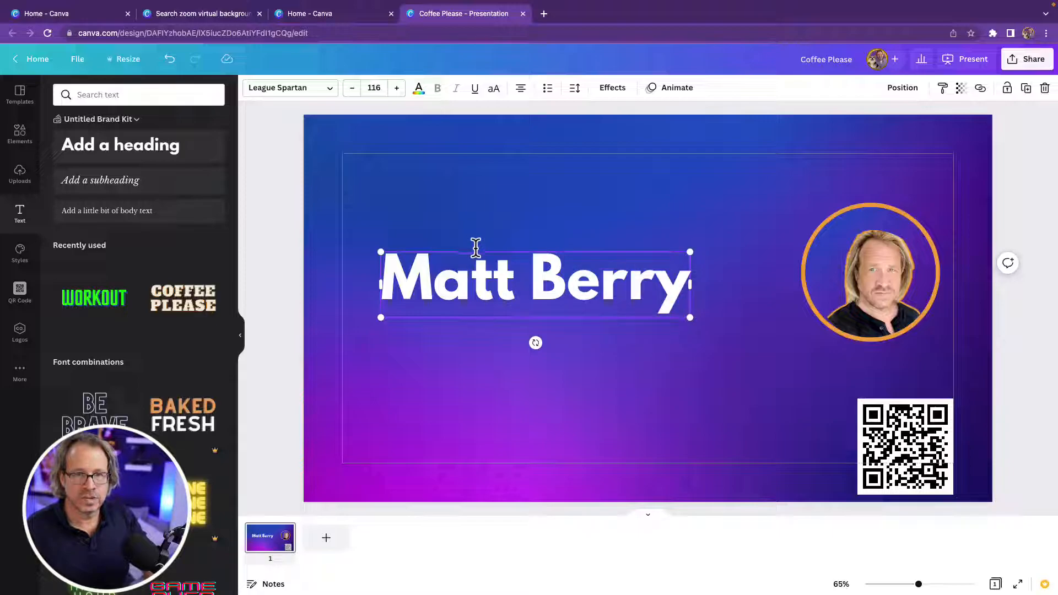
left_click_drag(473, 253, 445, 174)
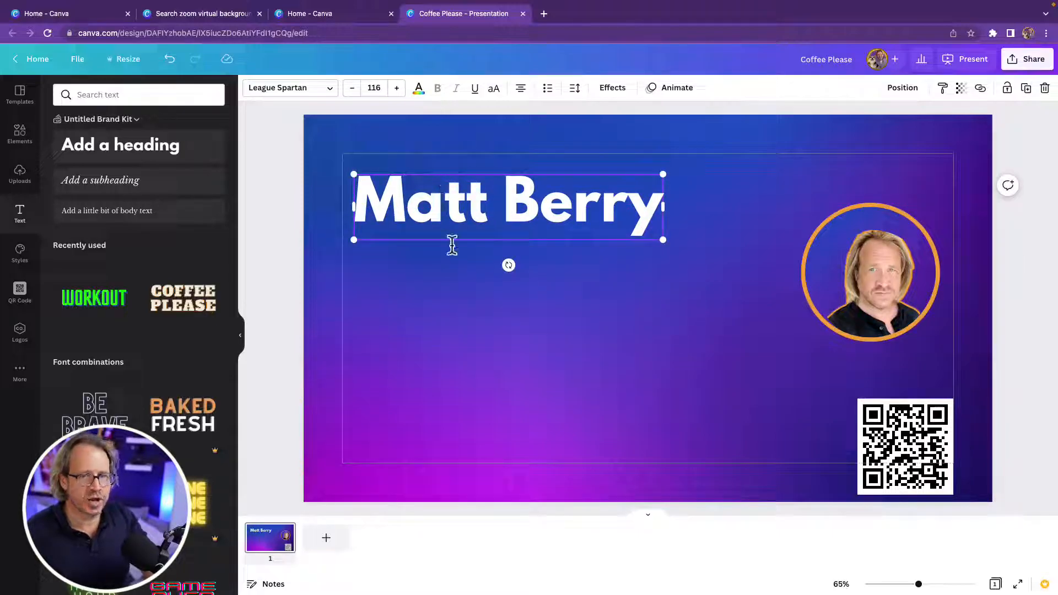
left_click(433, 276)
Add a second heading at font size 84.1 with the text "YouTuber"
left_click(141, 153)
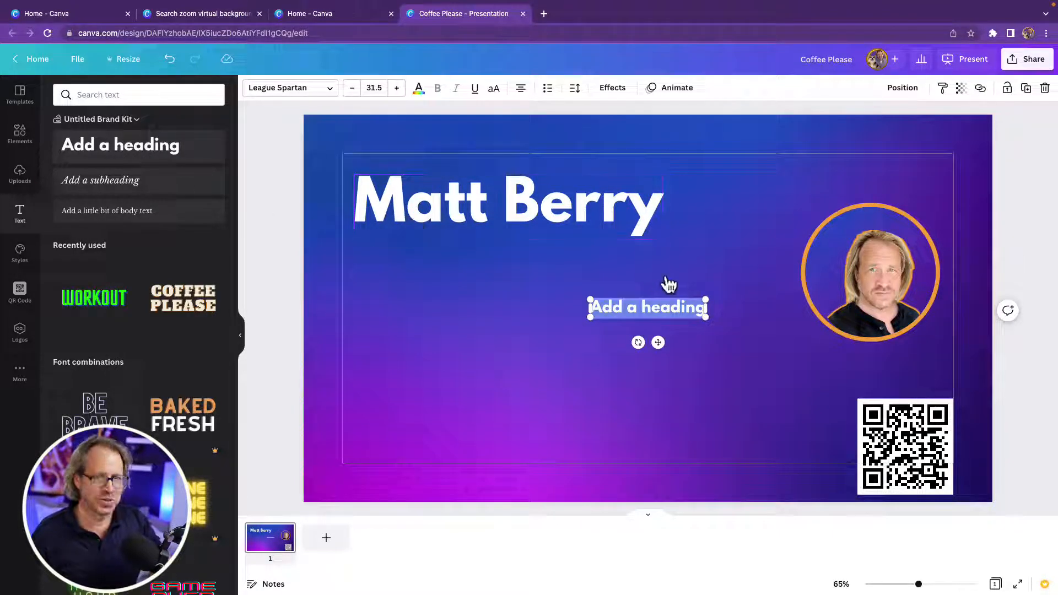
left_click_drag(590, 300, 745, 305)
left_click(485, 284)
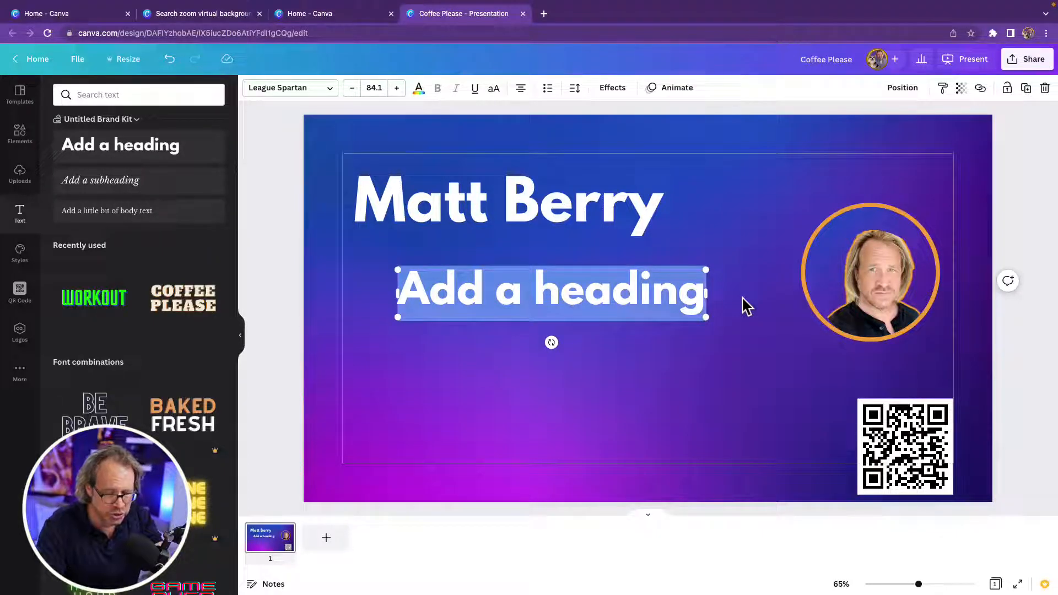
type("You")
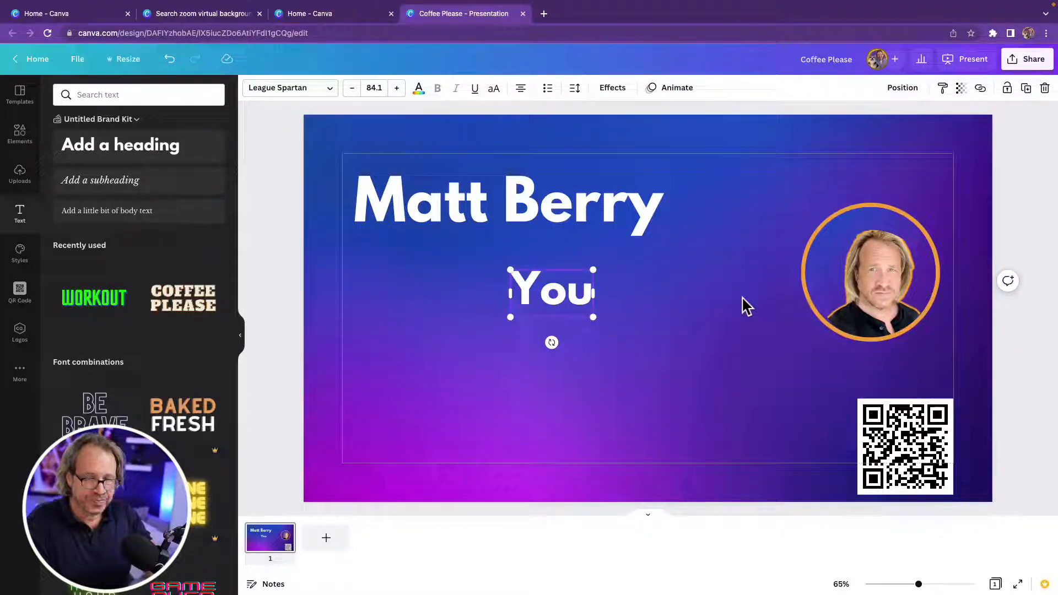
type("Tuber")
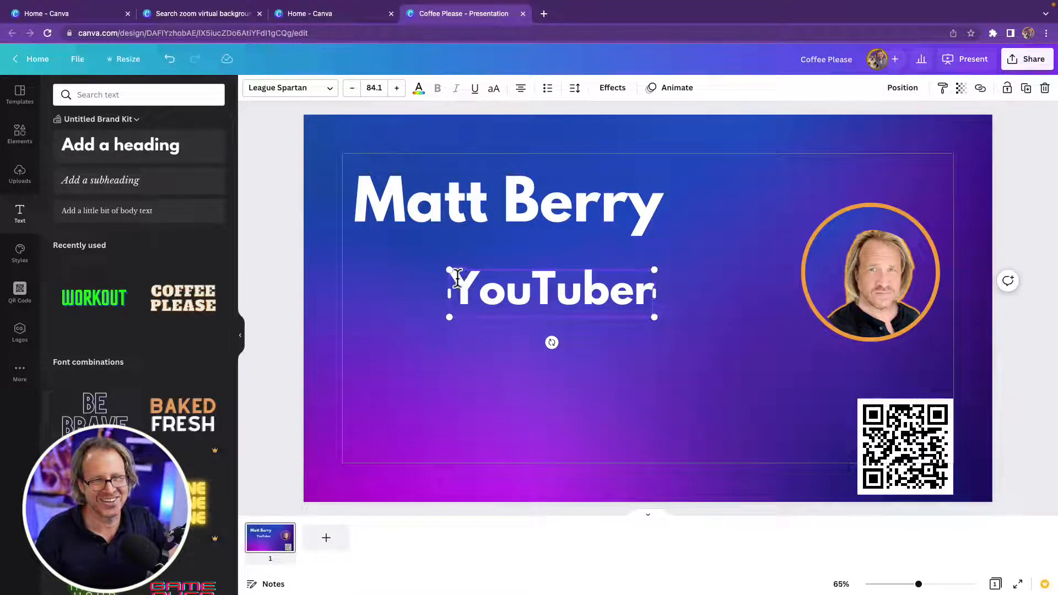
Enlarge the YouTuber heading to line up with the name's left edge, and center the QR code under the portrait
left_click_drag(450, 272, 354, 246)
left_click(471, 250)
left_click(598, 369)
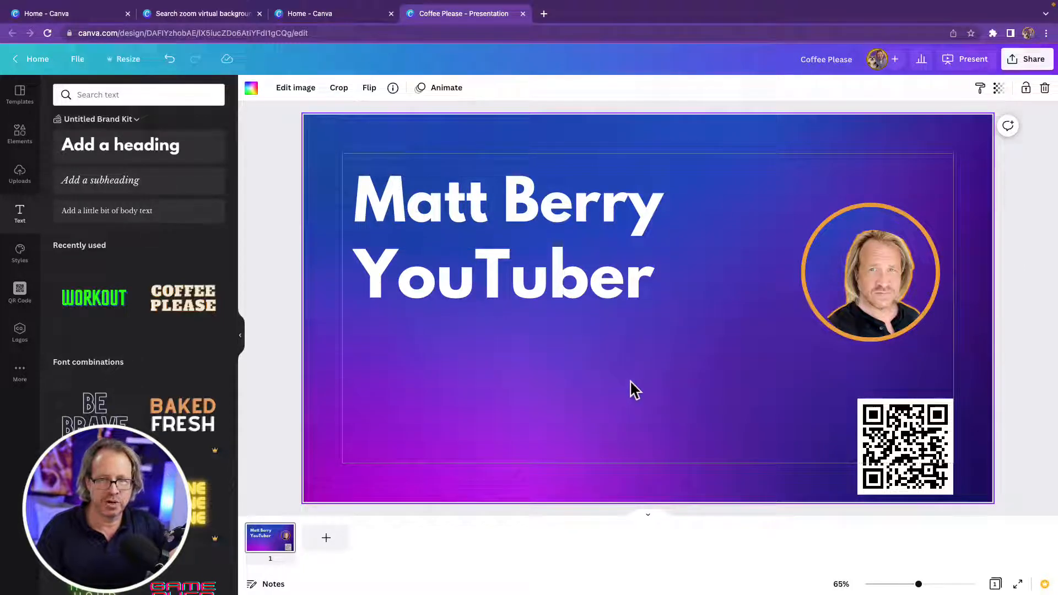
left_click_drag(903, 447, 876, 411)
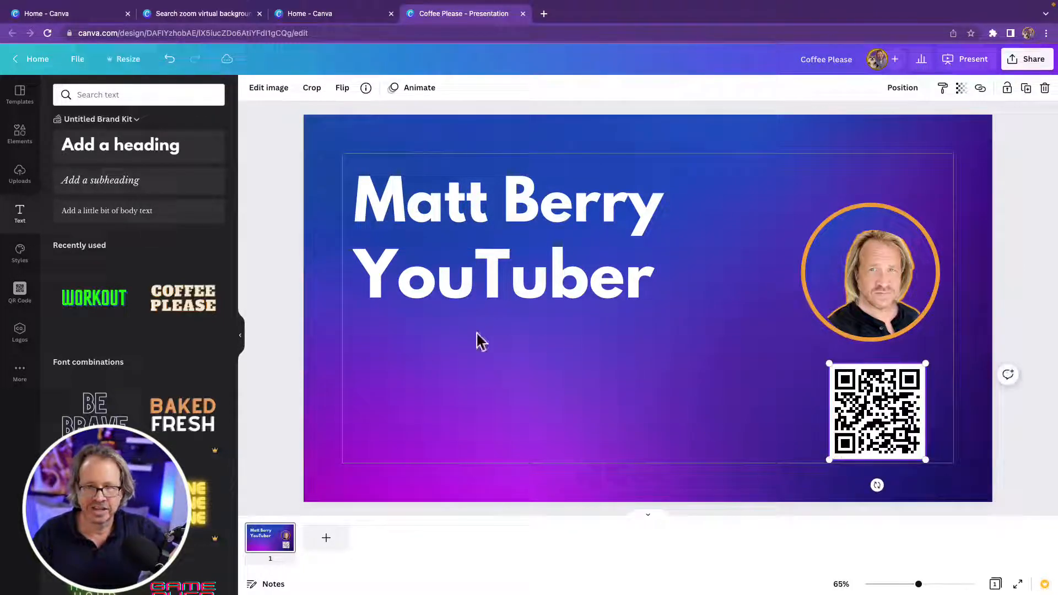
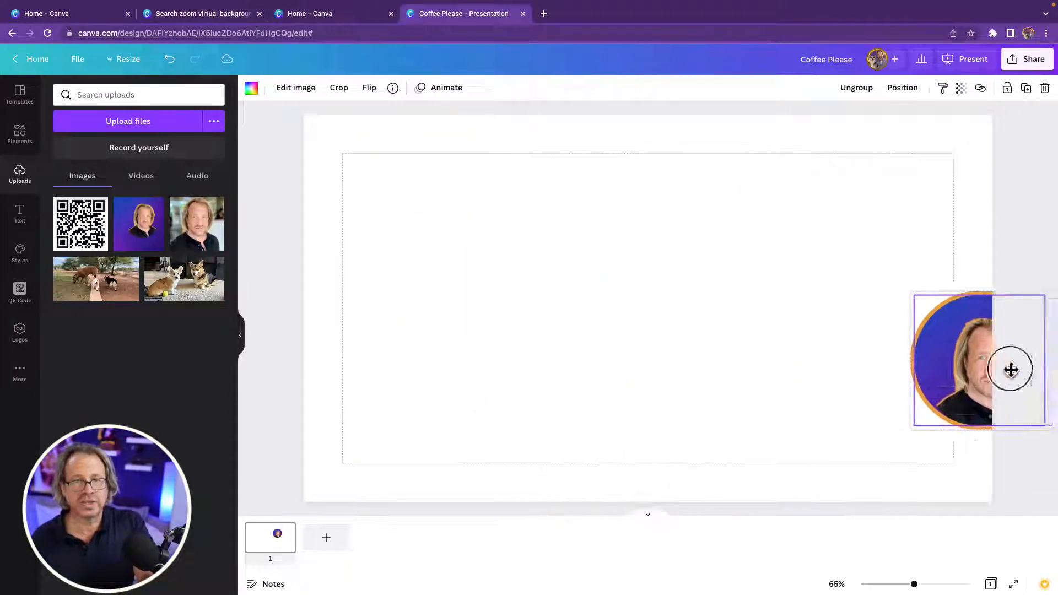
Move the orange-bordered portrait group from the right edge to the center of the white page
right_click(723, 123)
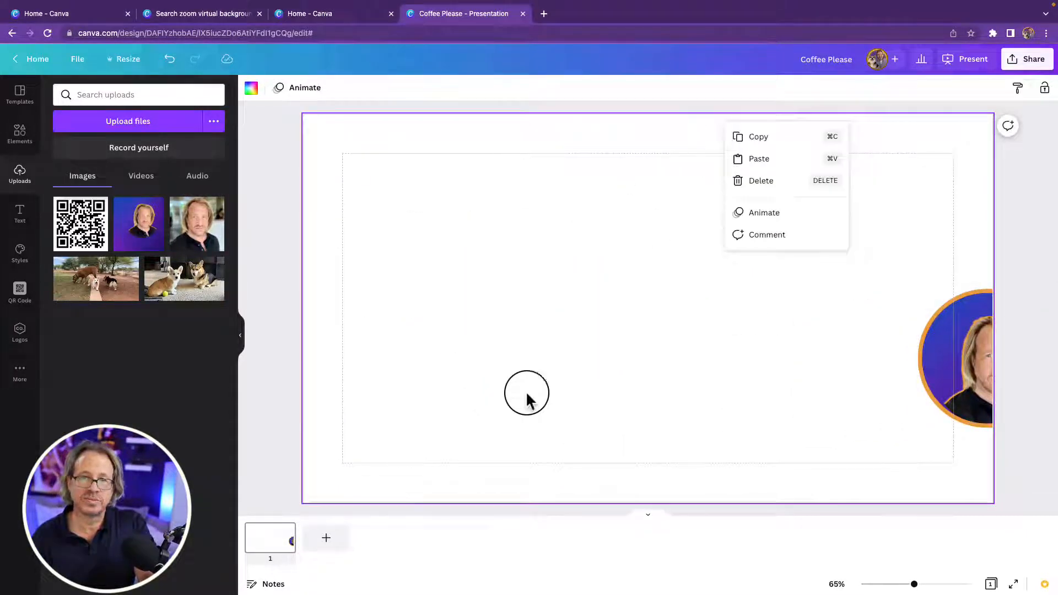
left_click(580, 365)
left_click_drag(544, 381, 540, 87)
key("Delete")
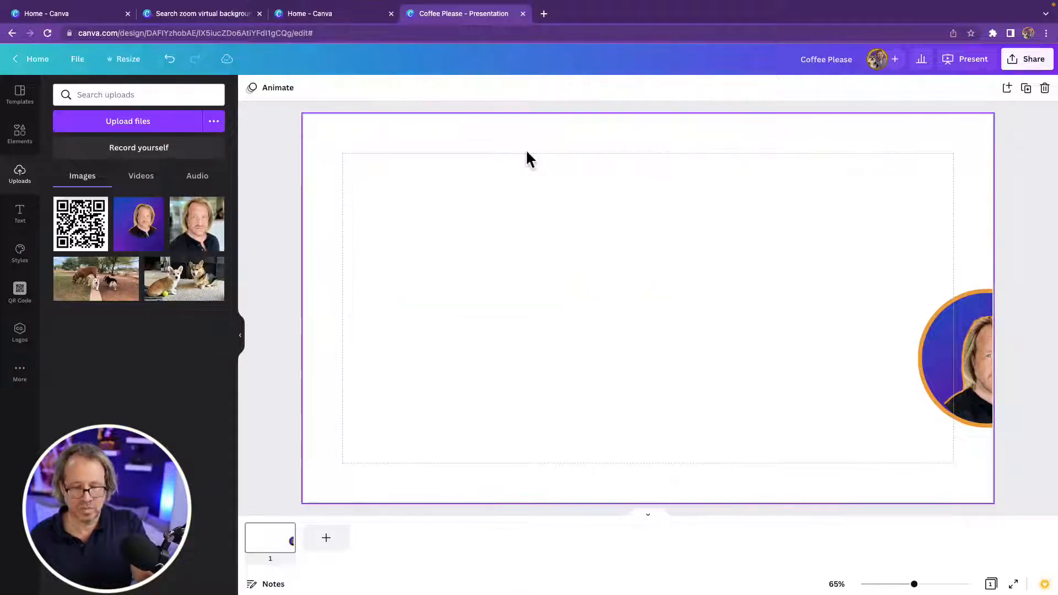
left_click_drag(937, 371, 604, 314)
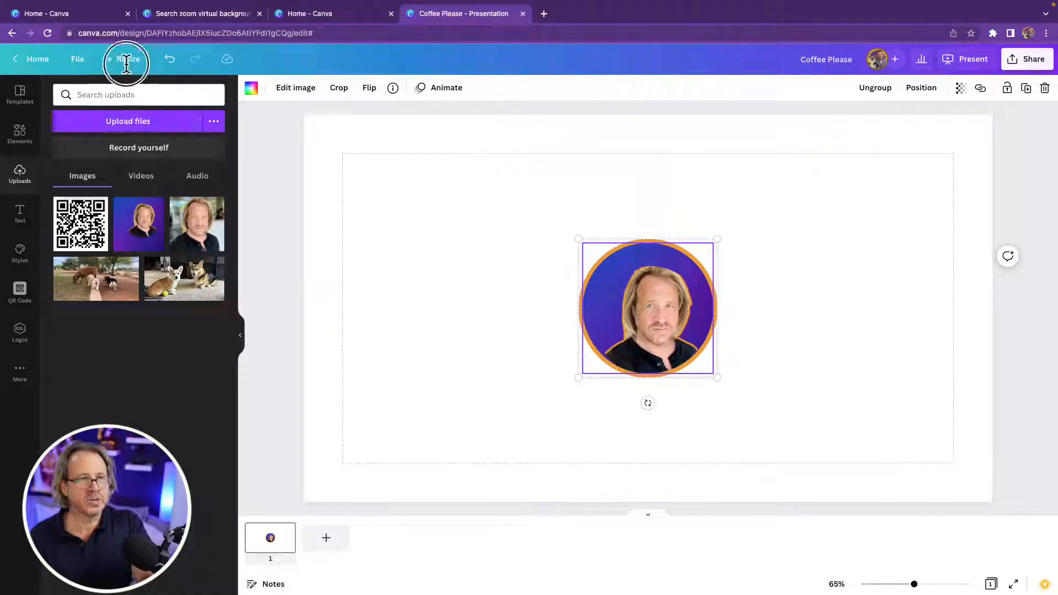
Resize the design to a custom size of 300 × 300 px
left_click(127, 60)
left_click(123, 150)
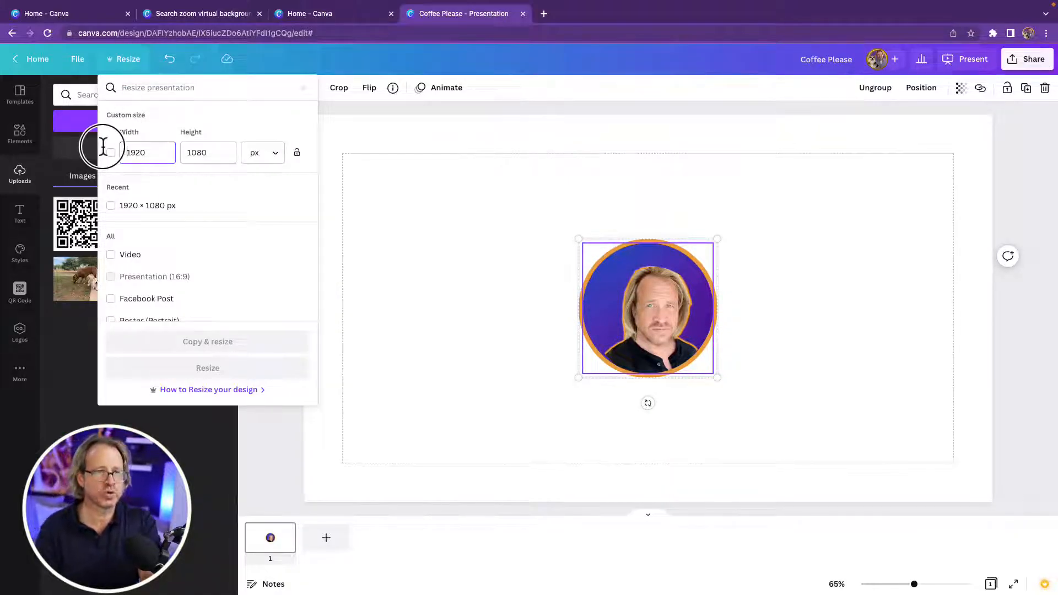
left_click_drag(151, 155, 111, 153)
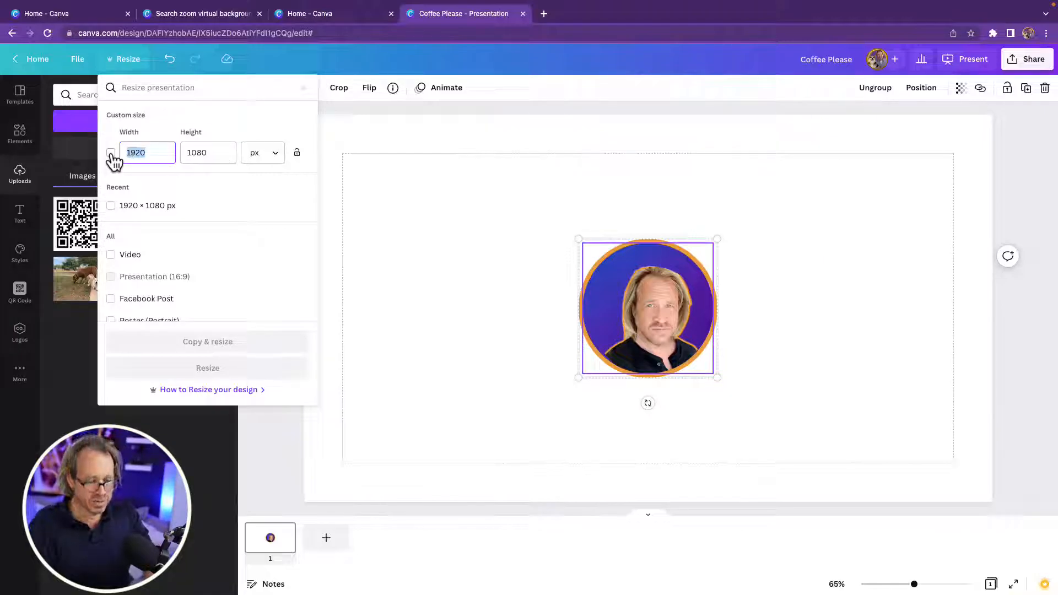
type("300")
key("Tab")
type("300")
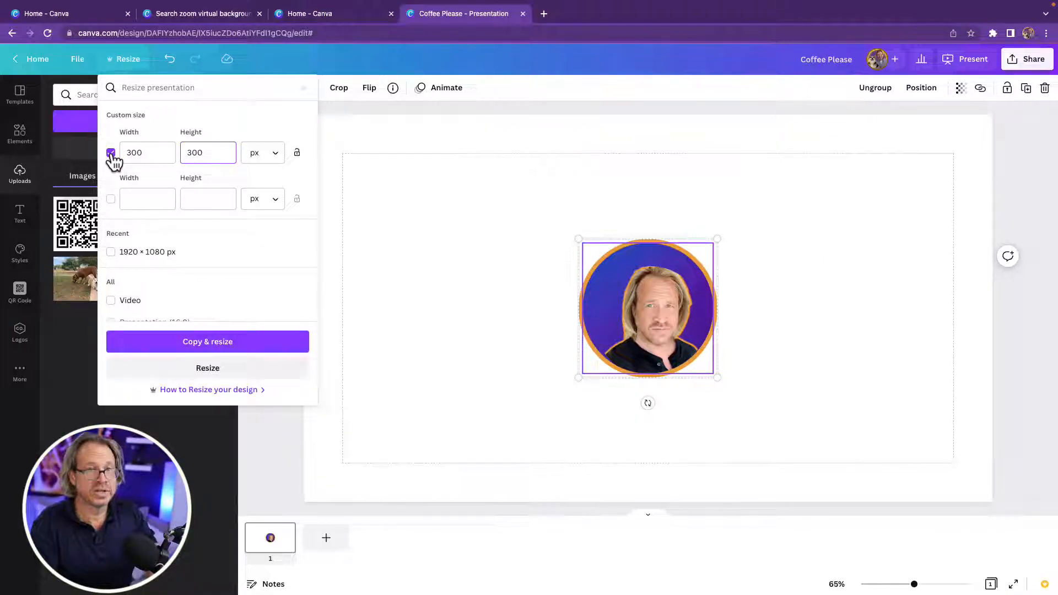
left_click(207, 369)
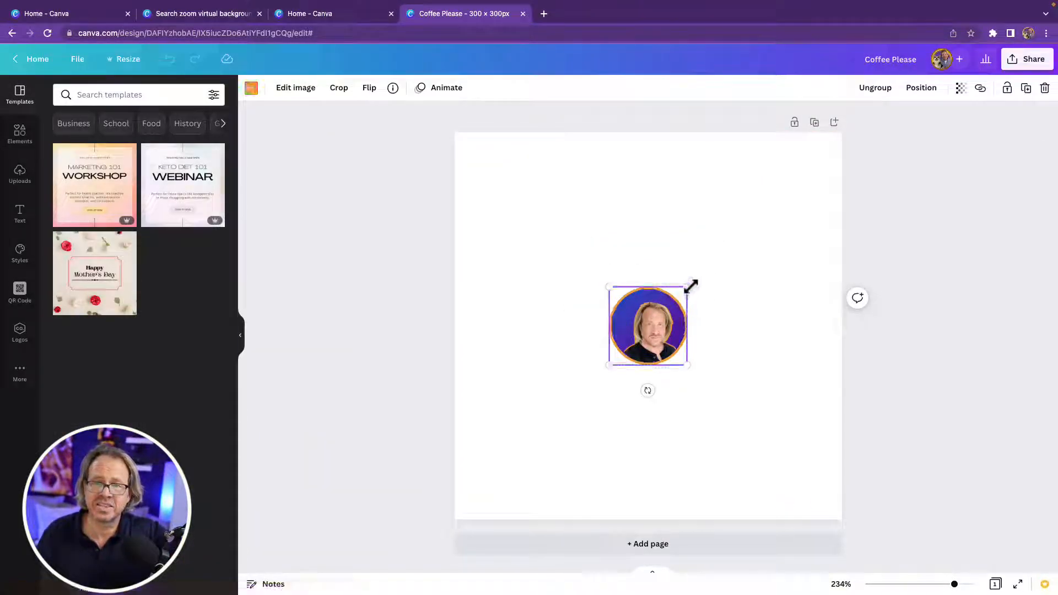
Enlarge the orange-bordered portrait group until its circle fills the 300 × 300 px page from edge to edge
left_click_drag(687, 287, 839, 132)
left_click_drag(609, 364, 456, 520)
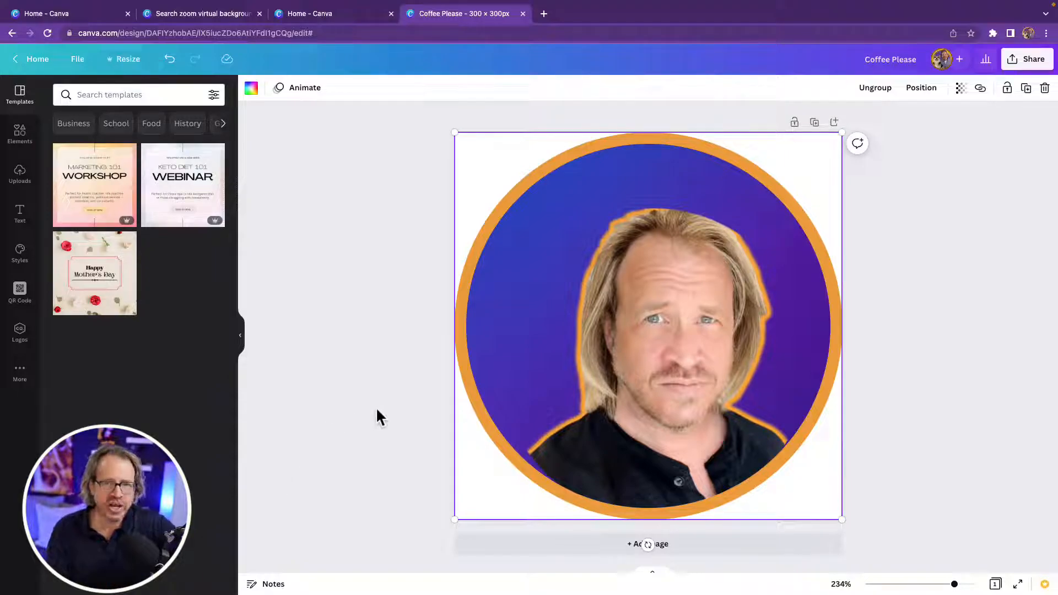
left_click(896, 399)
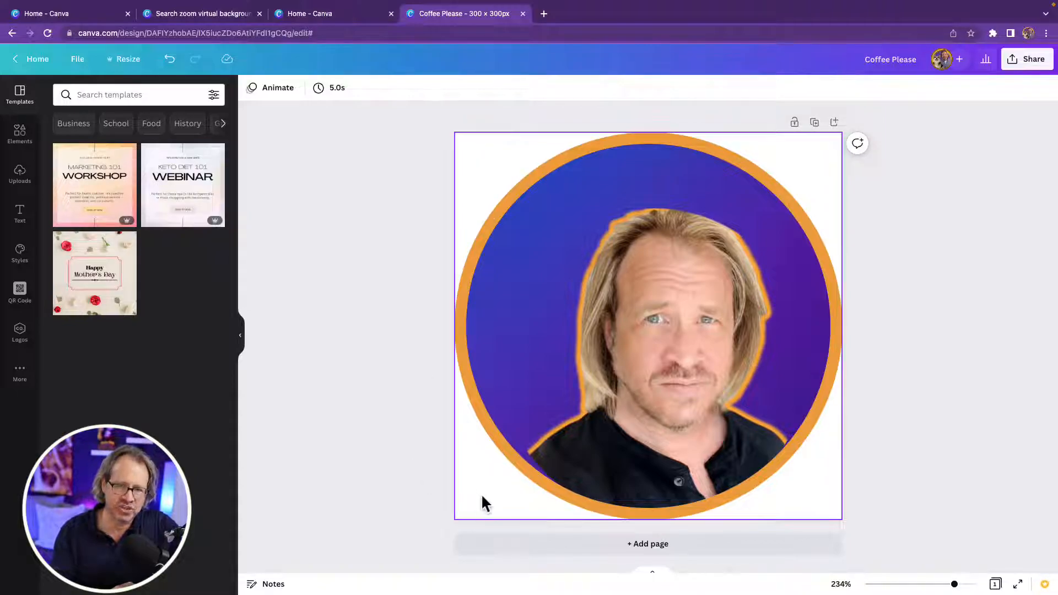
left_click(1026, 66)
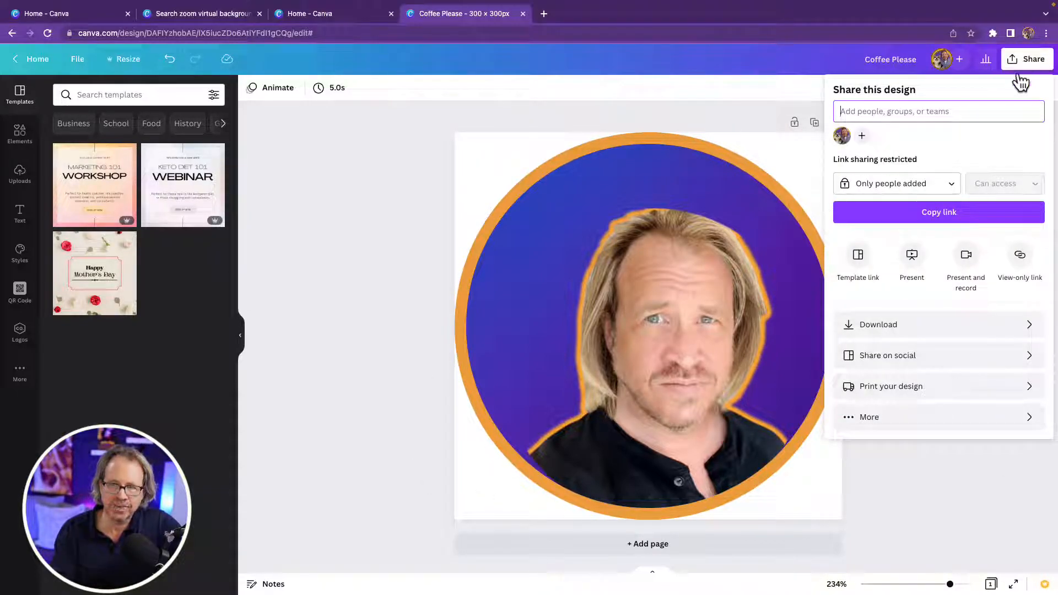
left_click(891, 327)
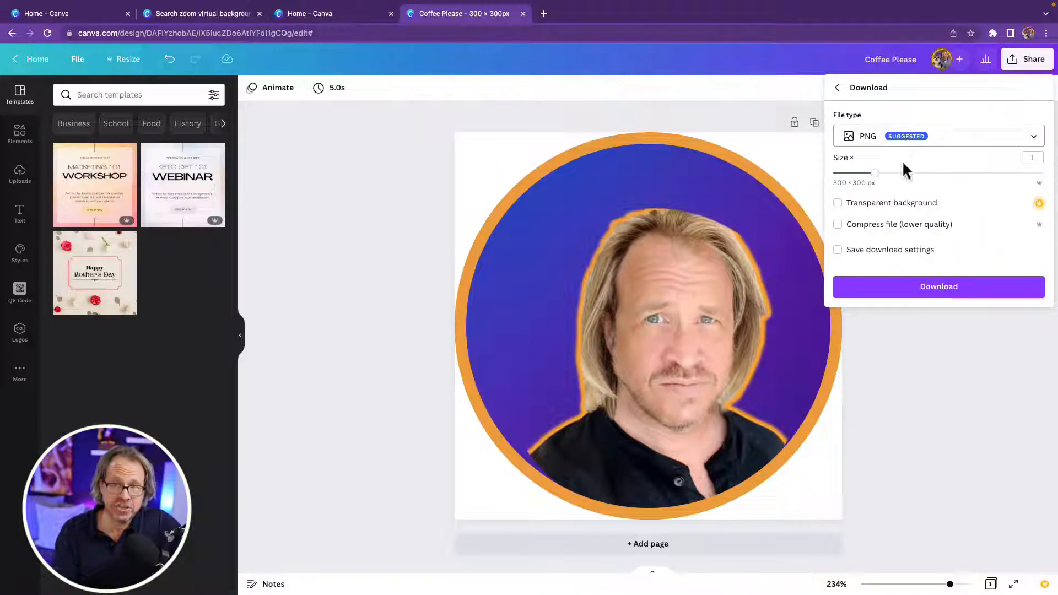
left_click(839, 205)
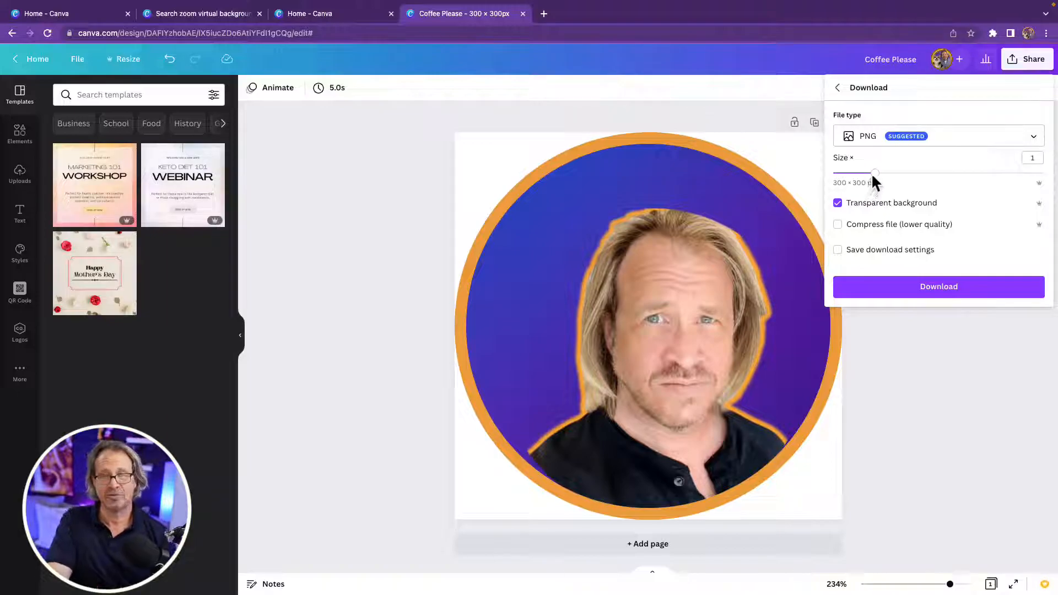
left_click_drag(876, 176, 1036, 177)
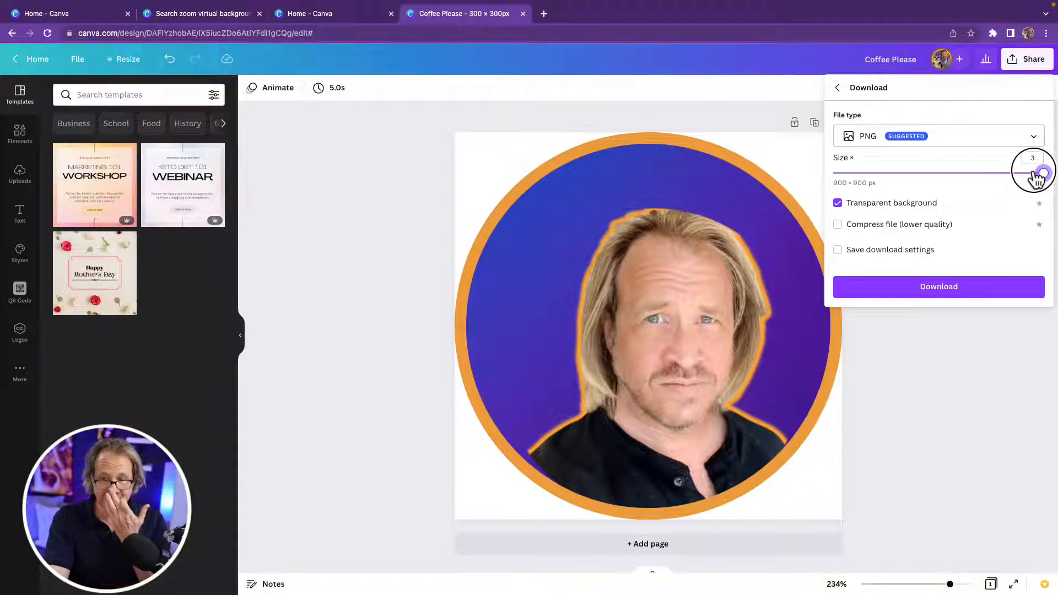
left_click_drag(1036, 174, 879, 181)
left_click(953, 290)
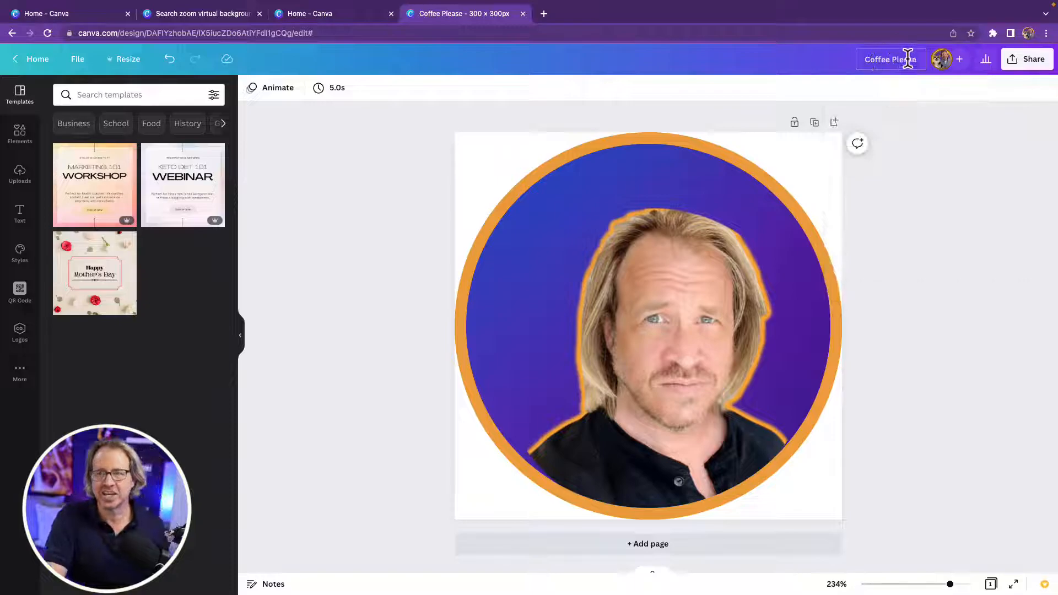
Rename the design with the presenter's first name in the possessive, followed by "purple and orange headshot"
left_click_drag(917, 59, 855, 58)
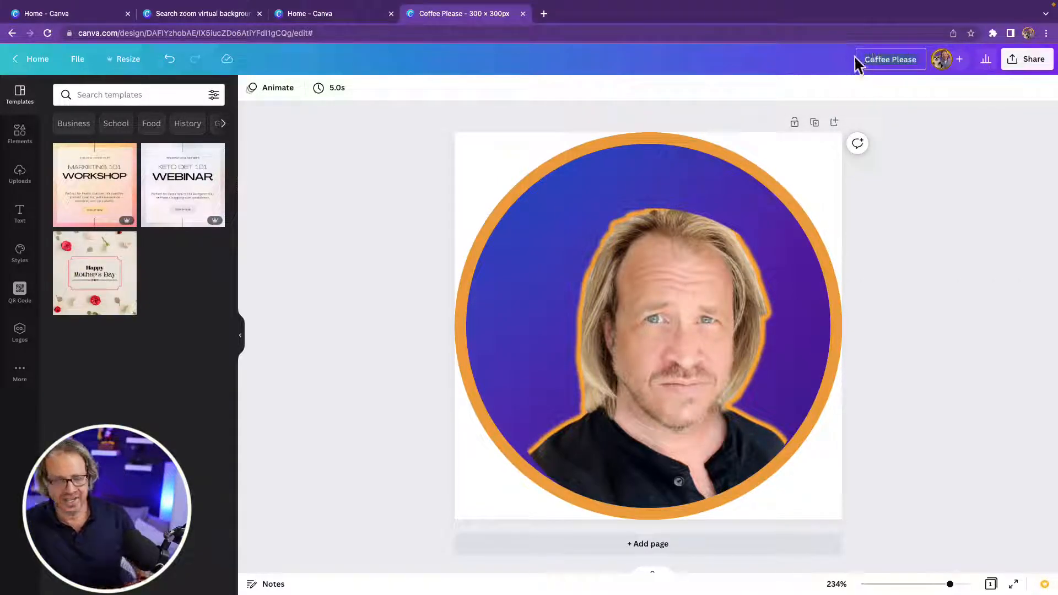
type("Matt's")
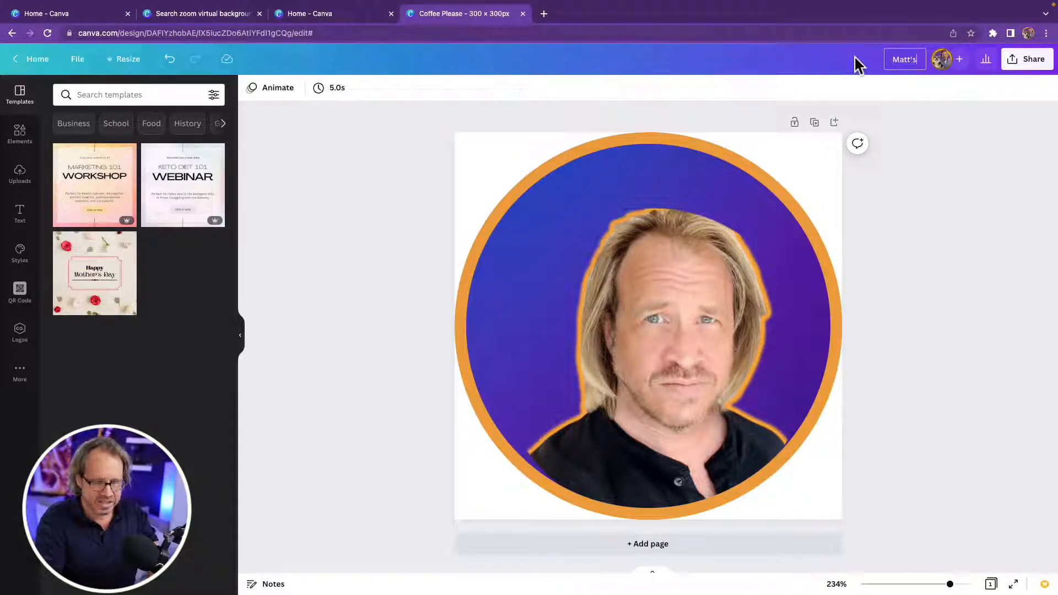
type(" purple and orange headshot")
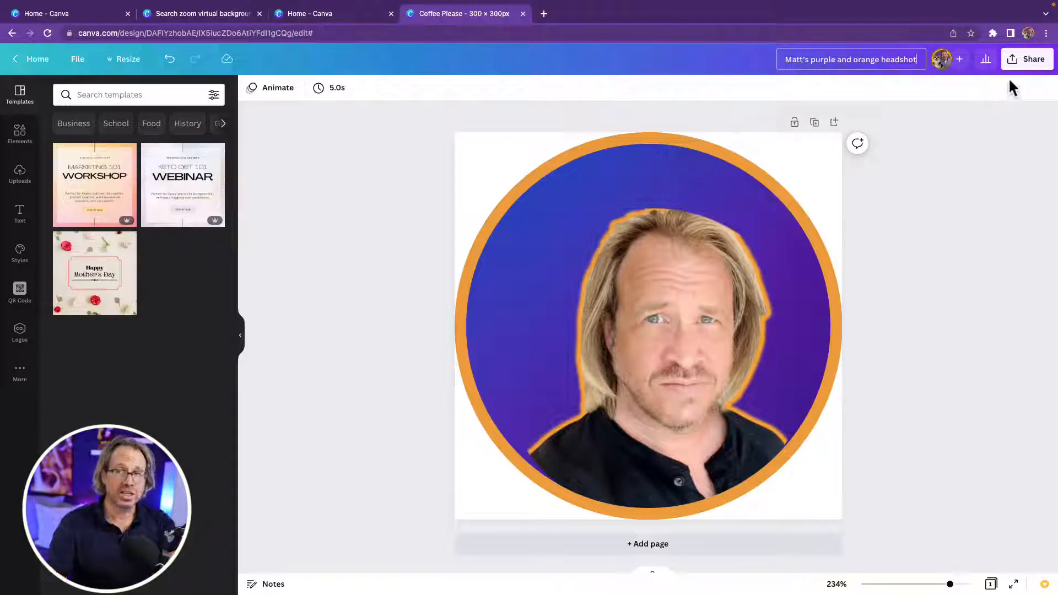
Download the headshot as a PNG at size 1 (300 × 300 px) with a transparent background
left_click(1027, 62)
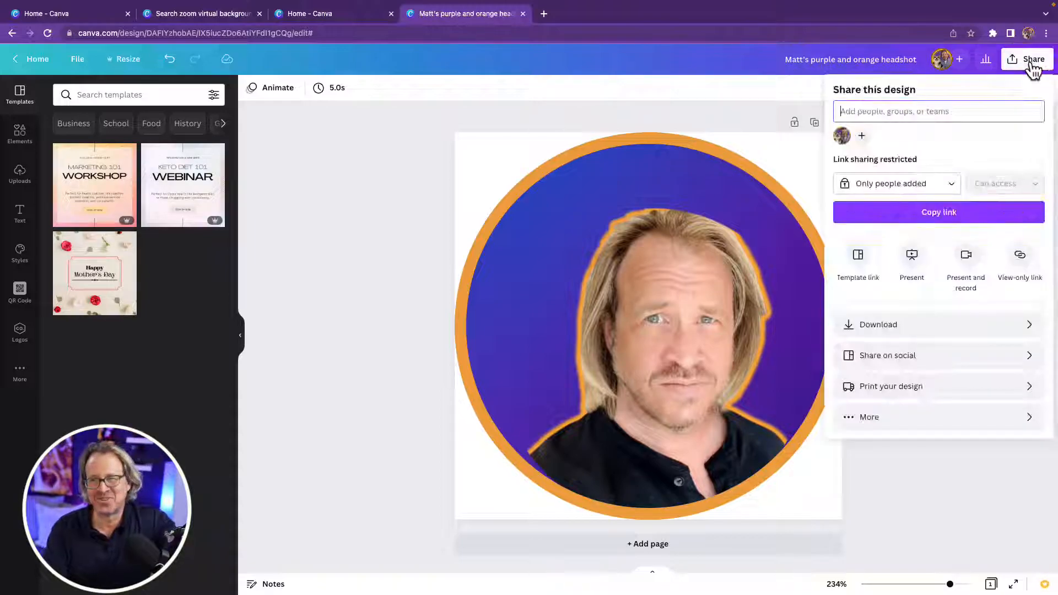
left_click(927, 326)
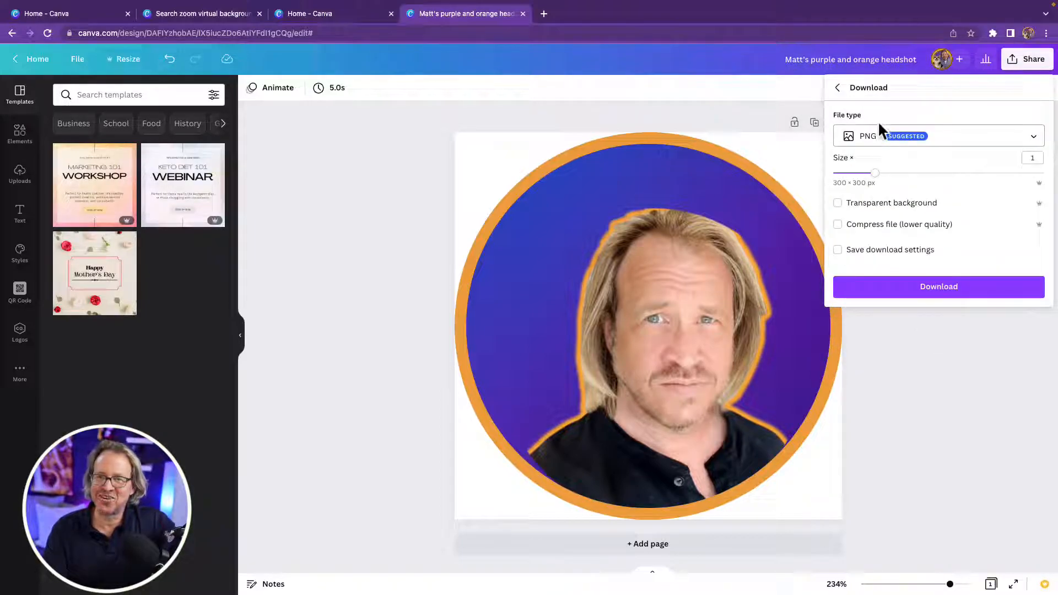
left_click(838, 204)
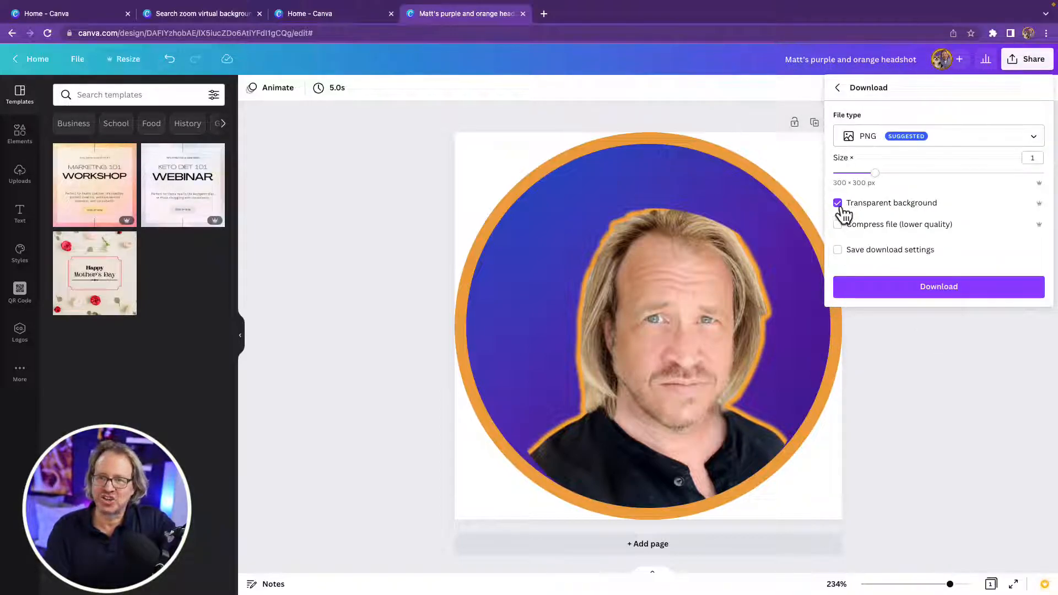
left_click(913, 291)
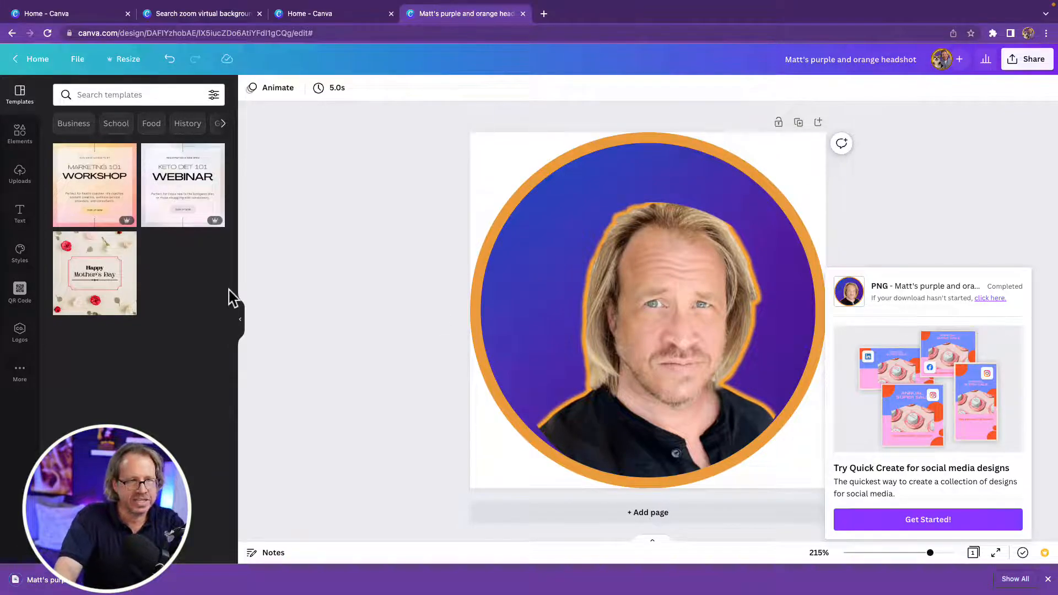
Upload the purple and orange headshot PNG from the Downloads folder to the image library
left_click(9, 168)
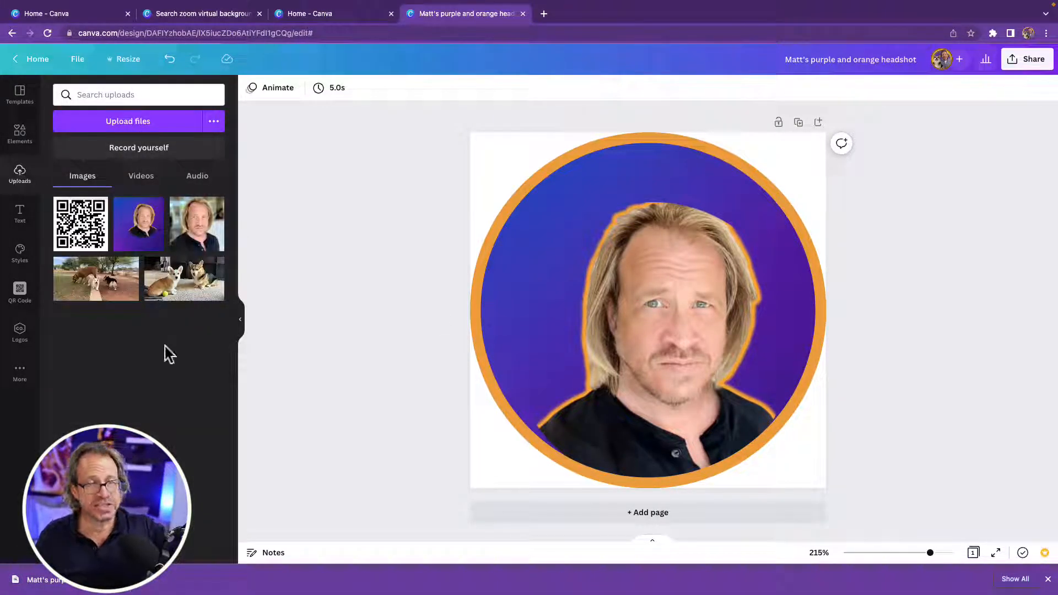
left_click(122, 124)
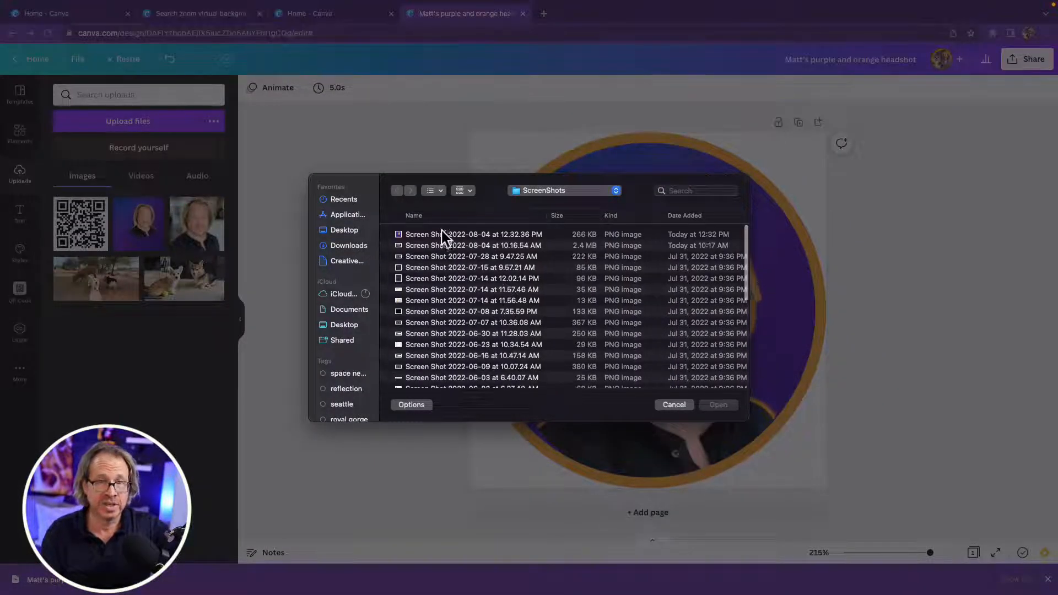
left_click(339, 247)
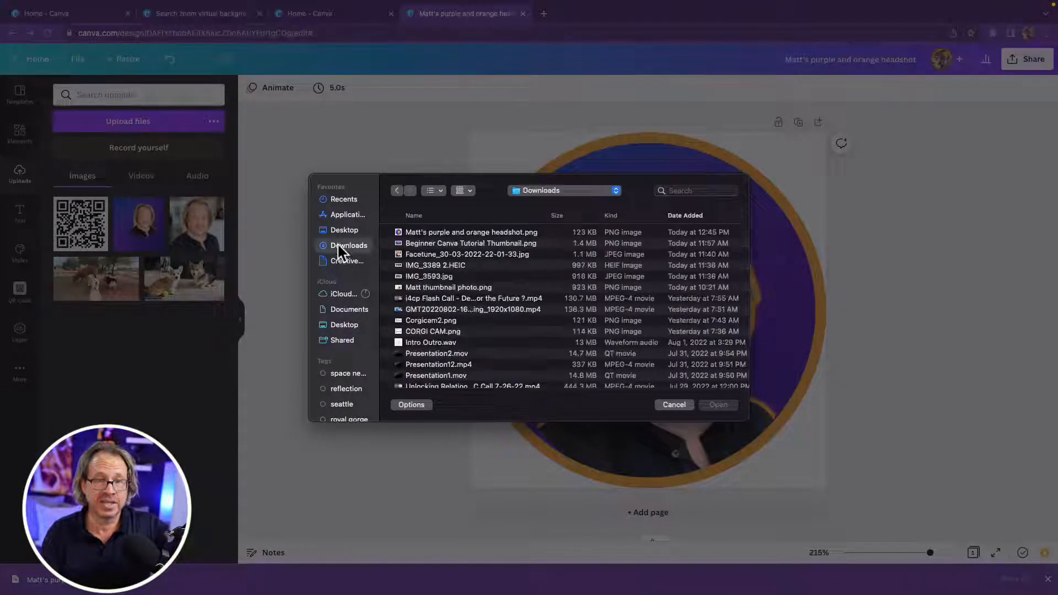
double_click(435, 232)
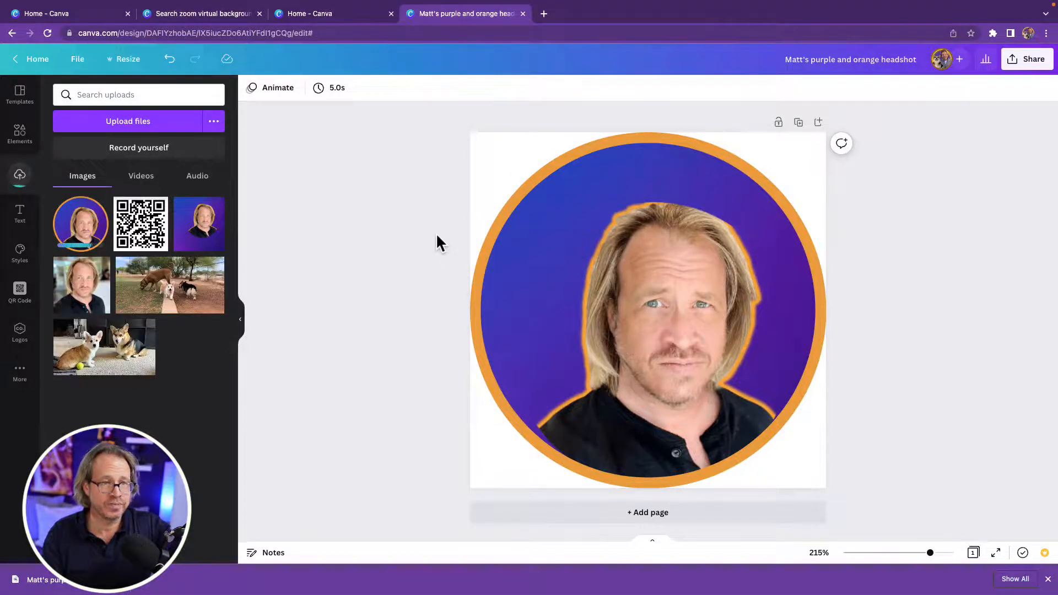
Delete the portrait and the orange circle behind it to empty the page
left_click(623, 311)
key("Delete")
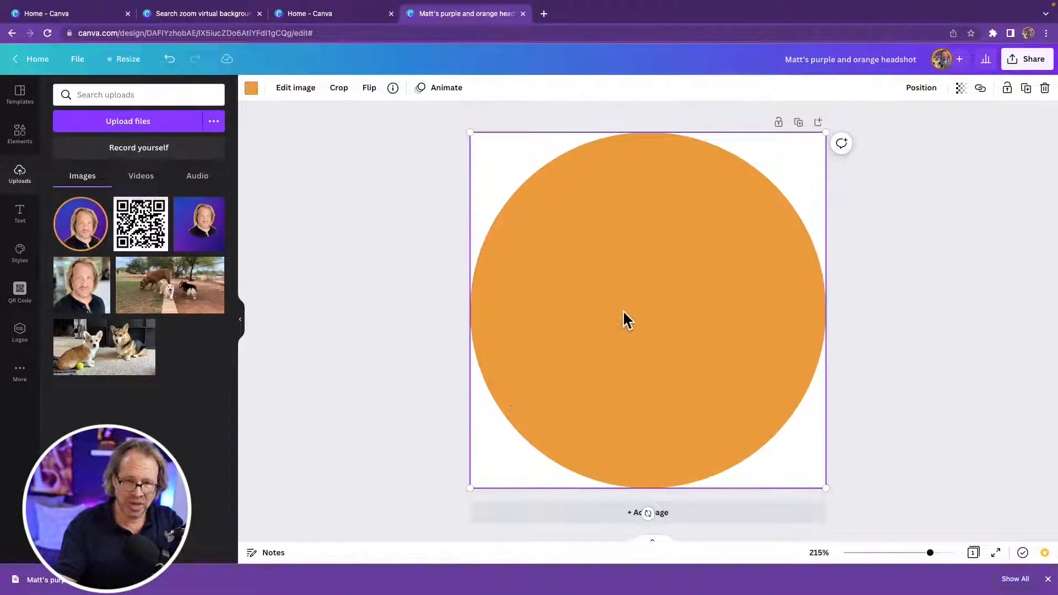
key("Delete")
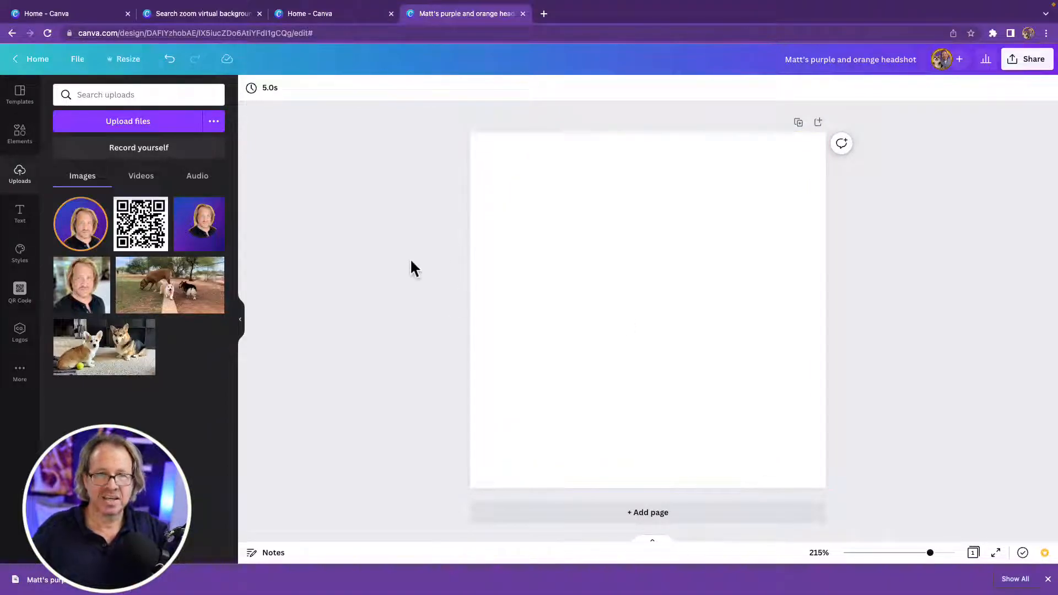
Search the photos for "ocean" and set the calm sea photo with the distant hill as the page background
left_click(19, 135)
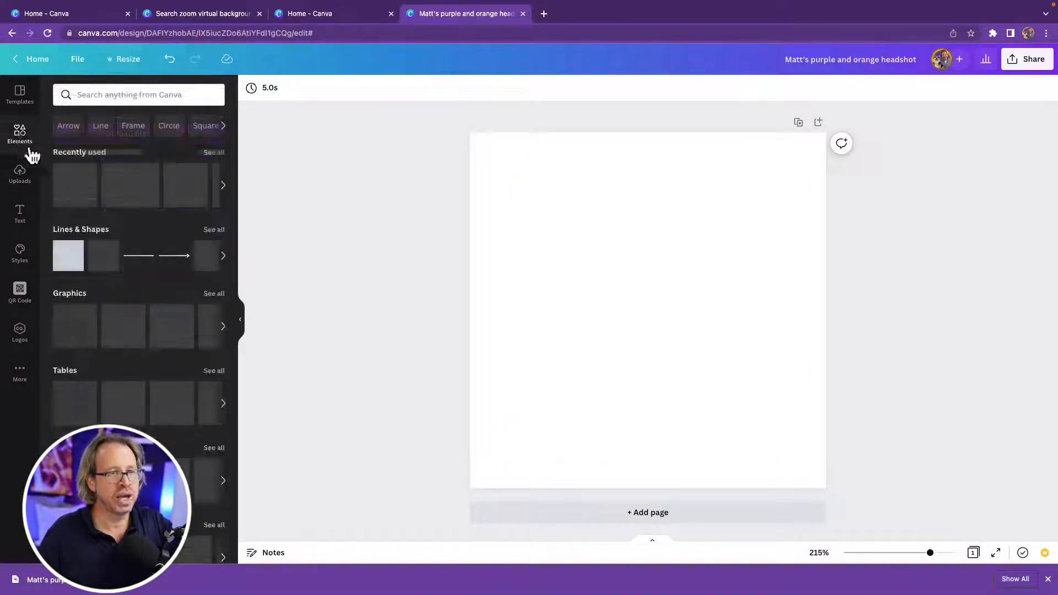
scroll(158, 298, "down", 5)
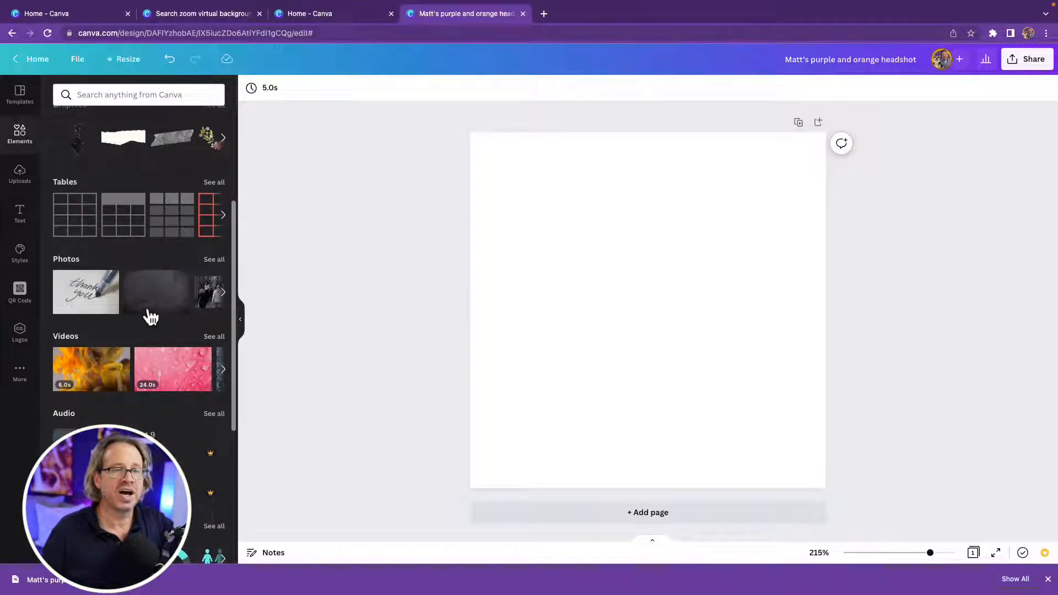
left_click(212, 260)
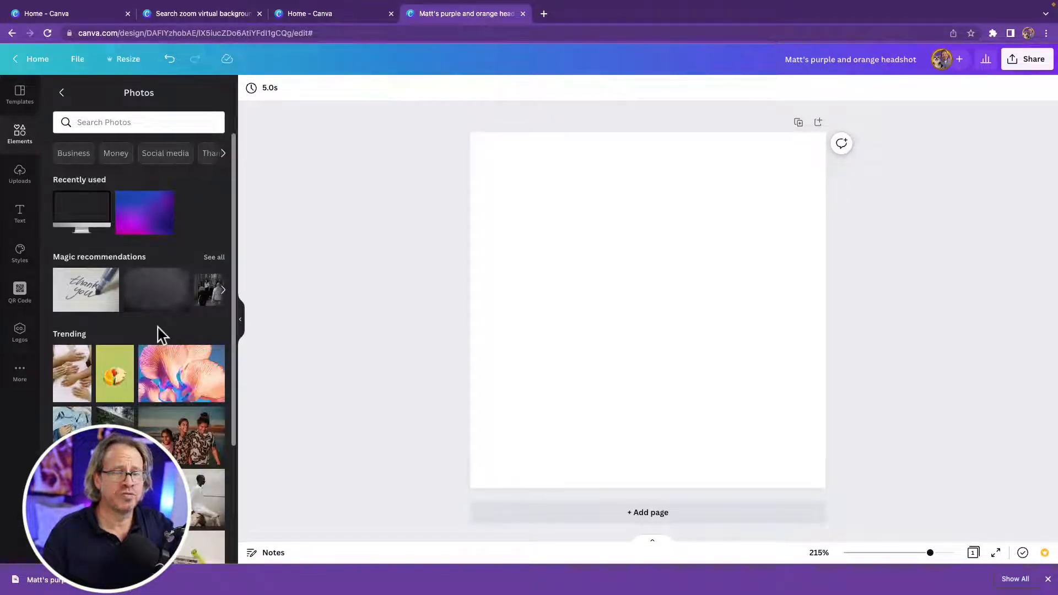
scroll(159, 326, "down", 15)
left_click(113, 123)
type("ocea")
key("Return")
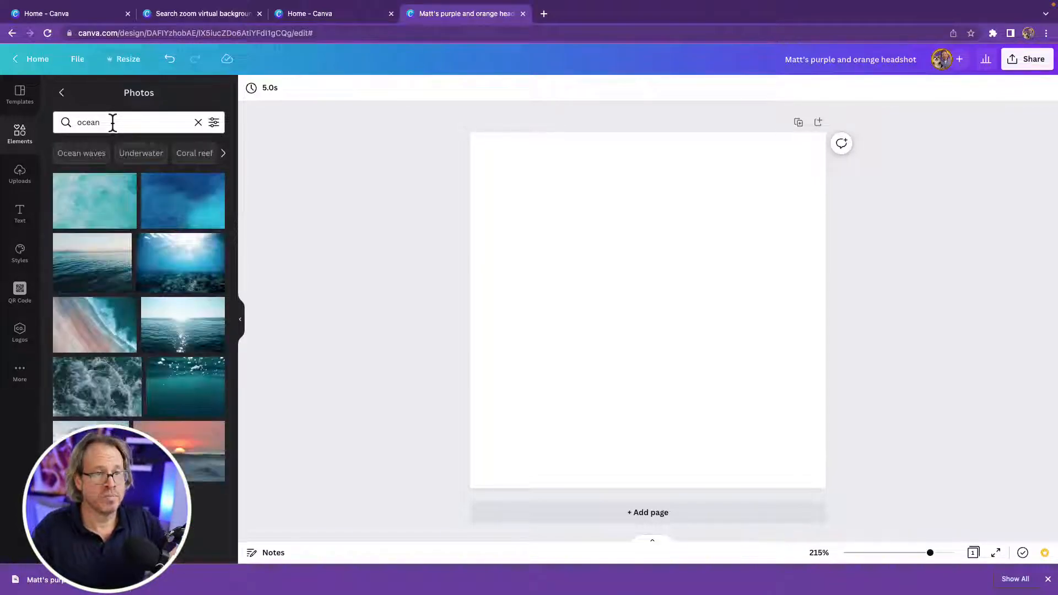
left_click_drag(92, 274, 510, 170)
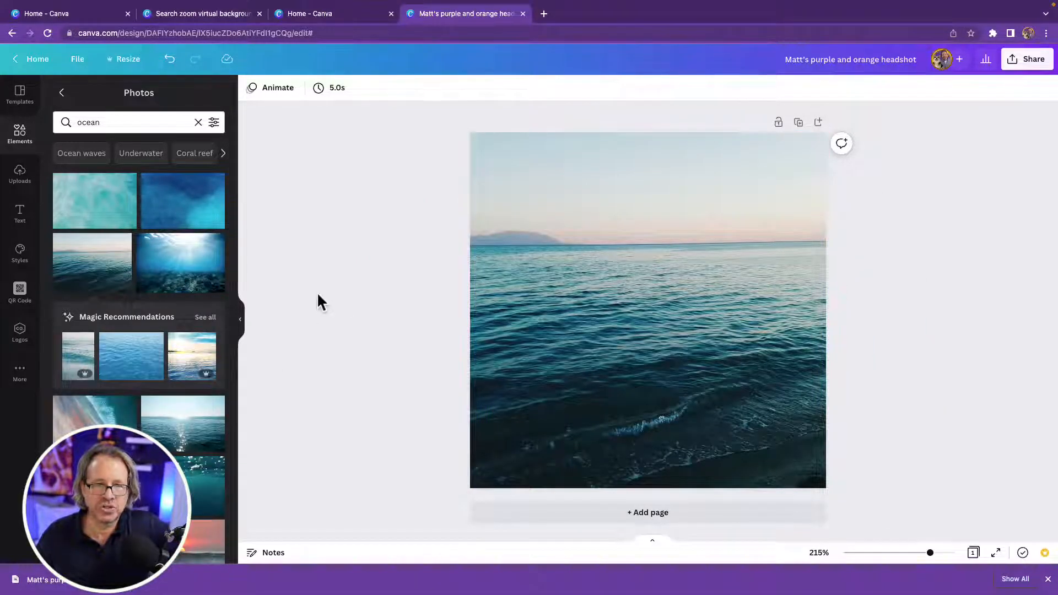
Place the uploaded circular headshot over the ocean photo, slightly above the middle of the page
left_click(22, 172)
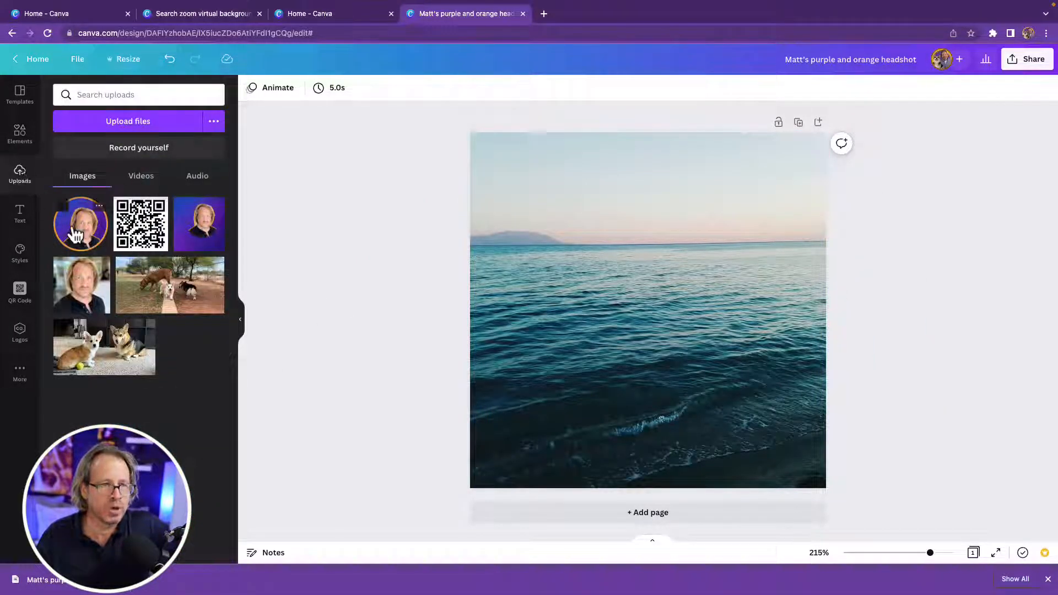
left_click_drag(79, 246, 568, 259)
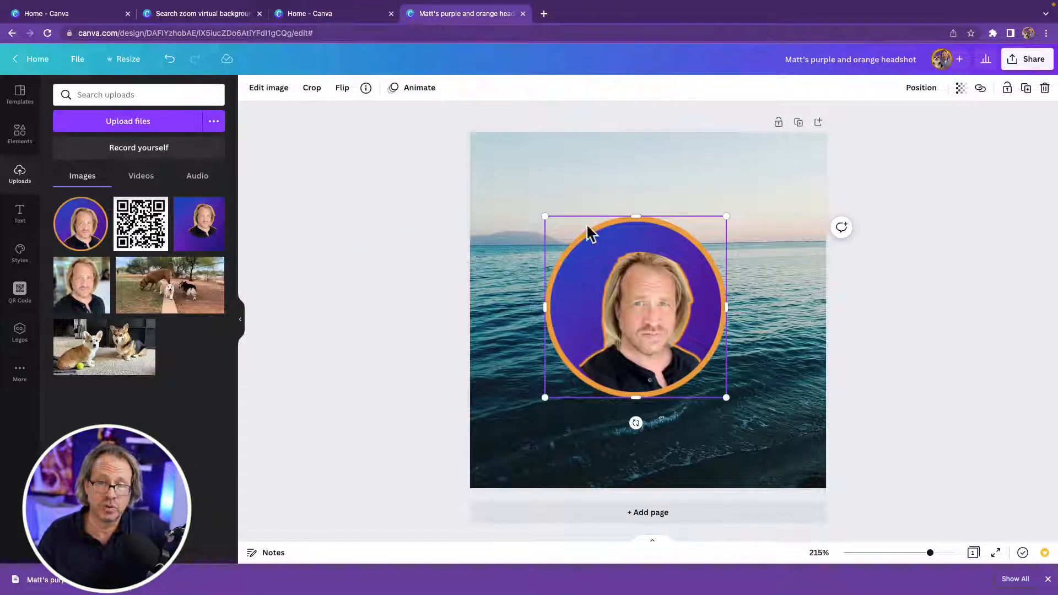
mouse_move(551, 218)
left_mouse_down()
mouse_move(508, 171)
mouse_move(564, 229)
mouse_move(560, 210)
mouse_move(552, 220)
left_mouse_up()
right_click(660, 309)
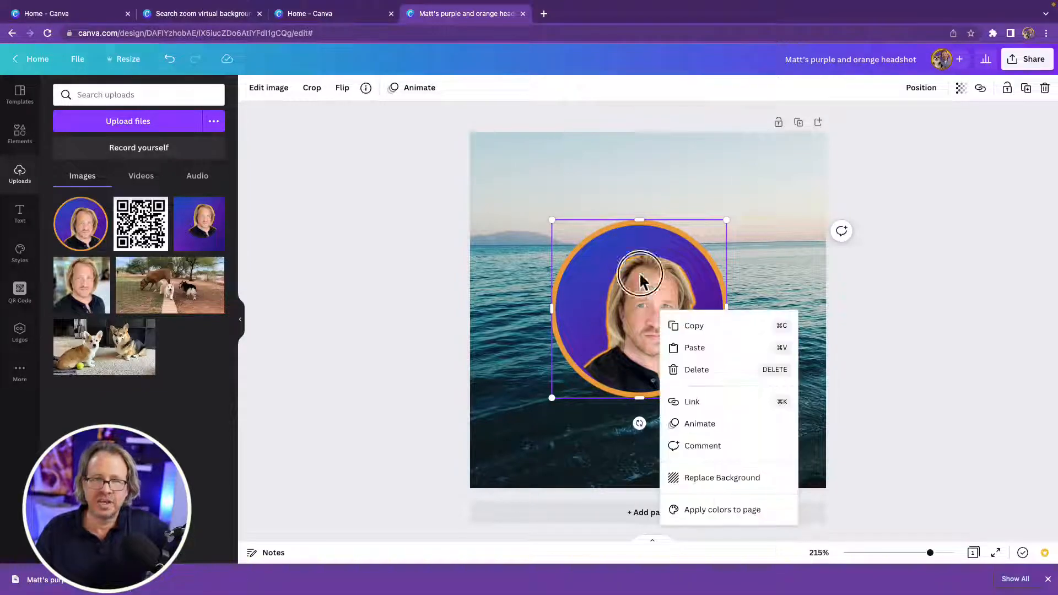
left_click(628, 310)
left_click_drag(629, 310, 656, 289)
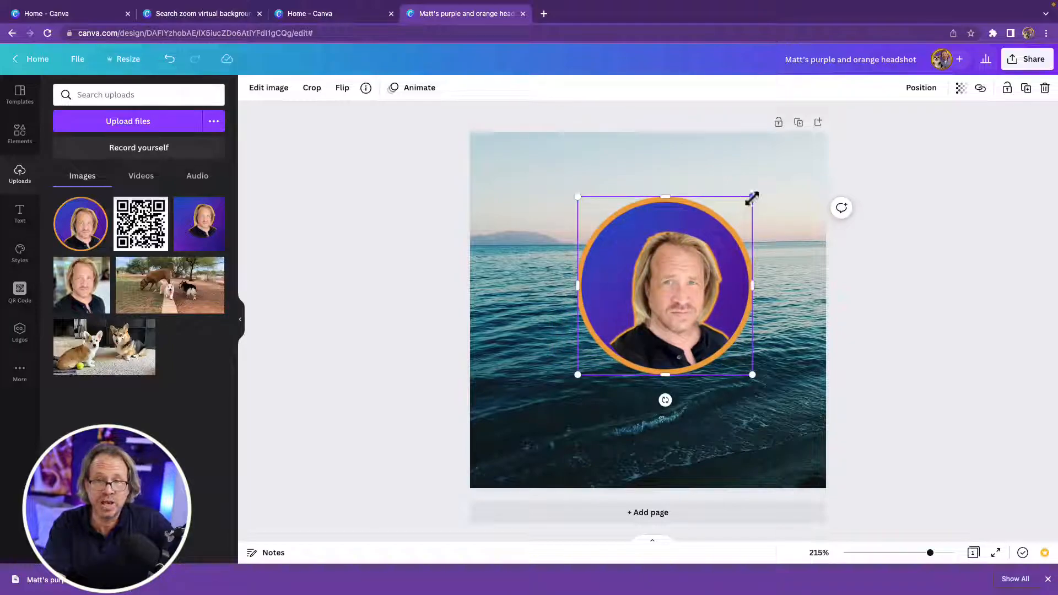
Try the headshot at about half size in the ocean photo's upper-right corner, and delete it
left_click_drag(752, 199, 673, 276)
left_click_drag(619, 330, 758, 202)
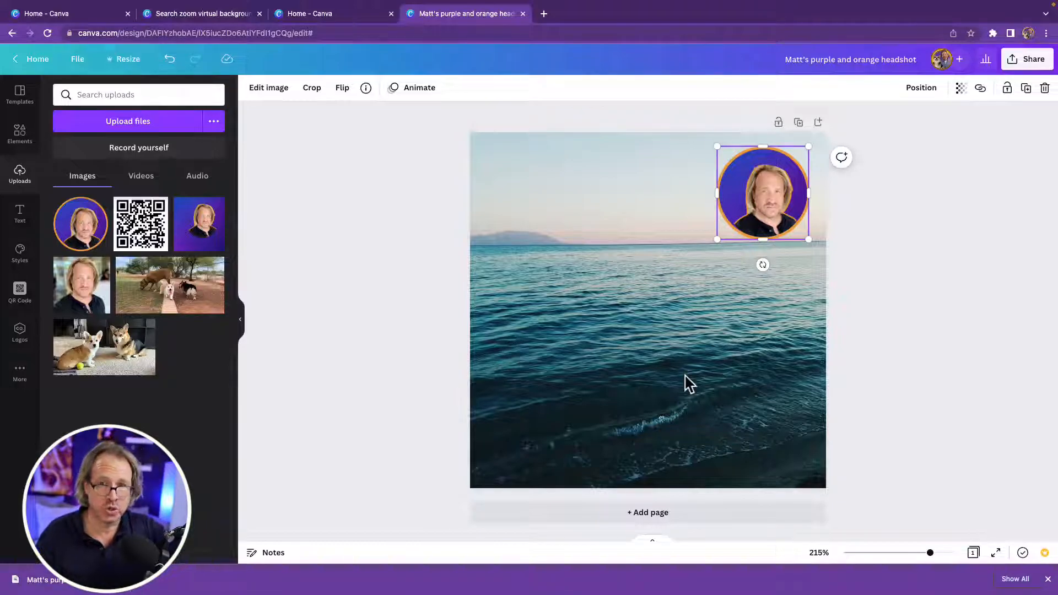
key("Delete")
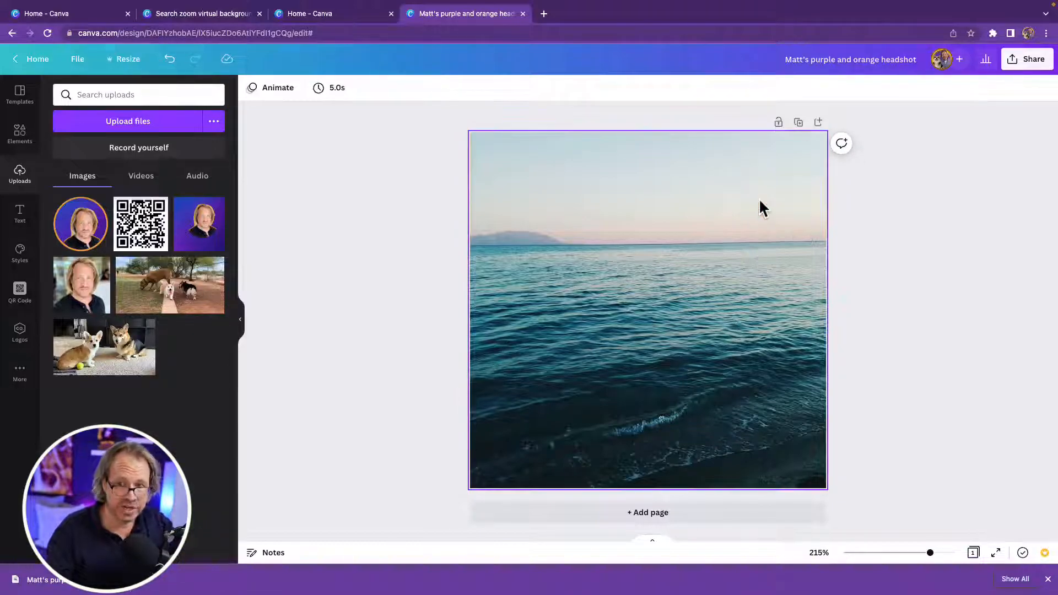
Create a new blank Video design from the home page and apply the neon-framed "COMING SOON" template
left_click(21, 94)
left_click(24, 65)
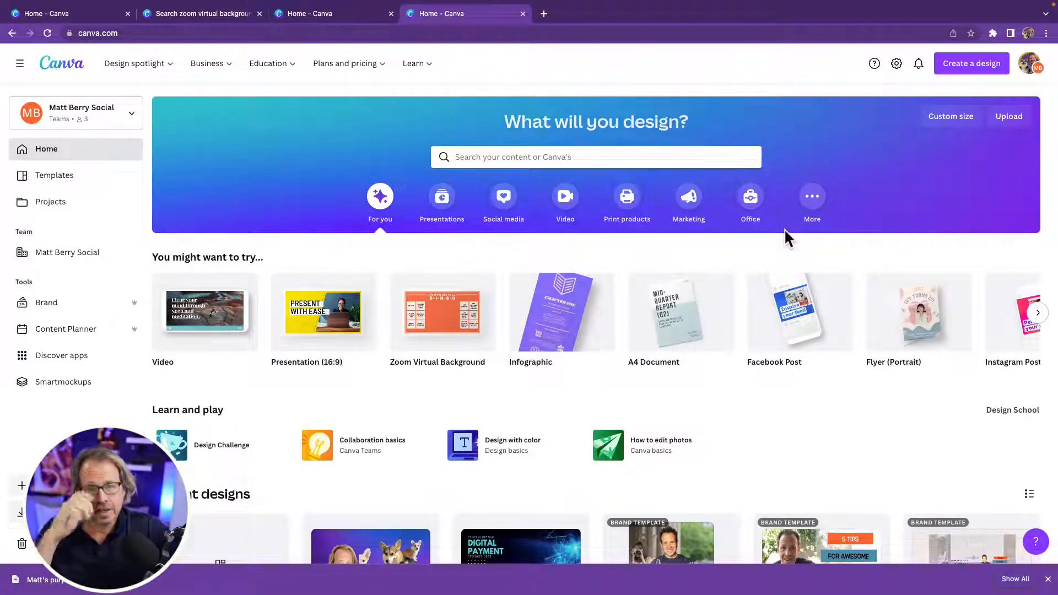
left_click(565, 204)
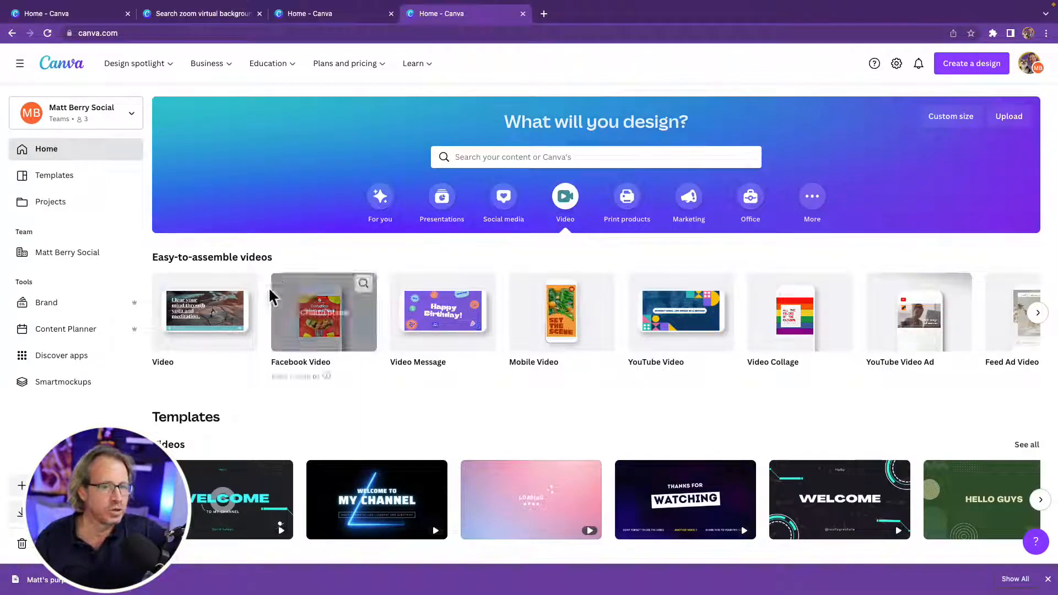
left_click(214, 334)
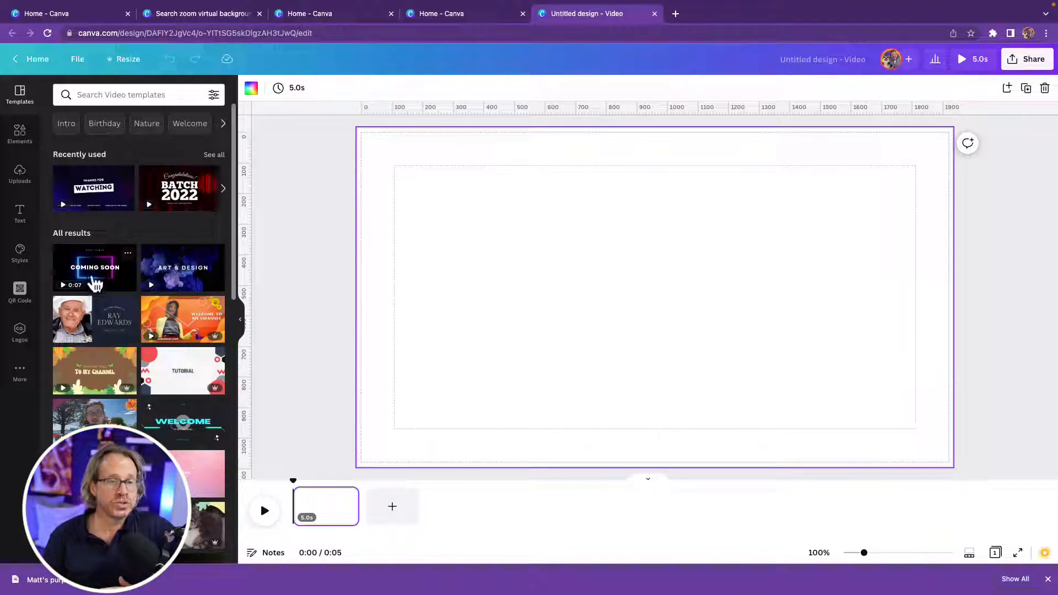
left_click_drag(94, 282, 411, 264)
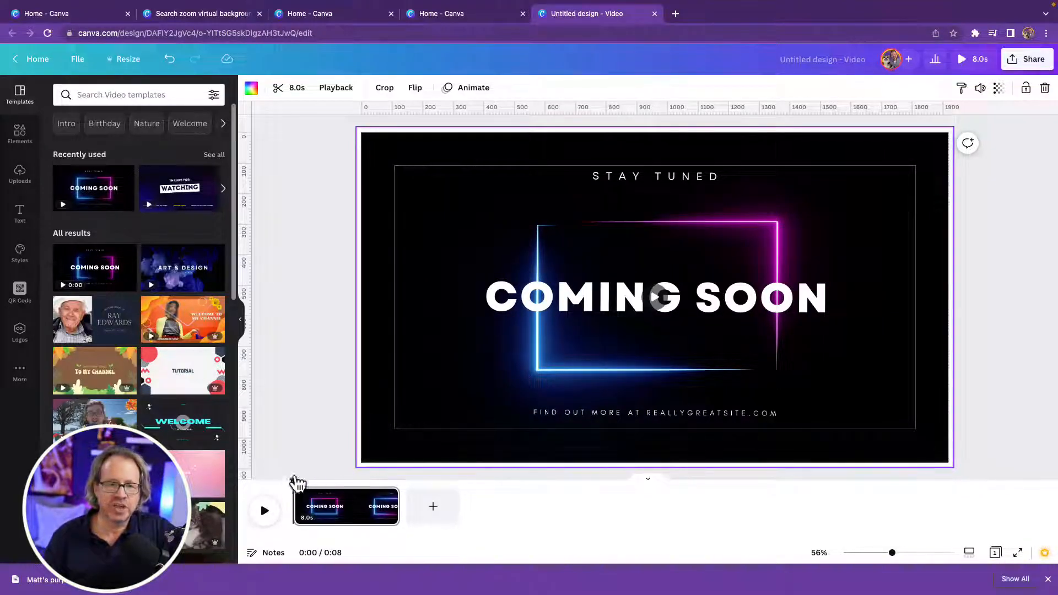
Preview the "COMING SOON" video and add a heading text box at the middle of the page
left_click(264, 512)
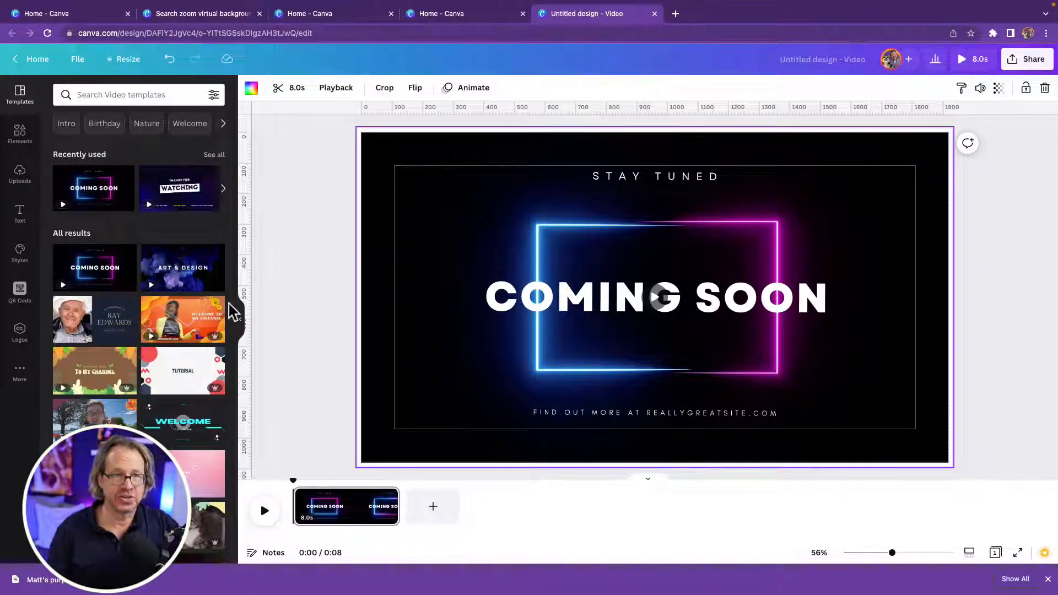
left_click(19, 218)
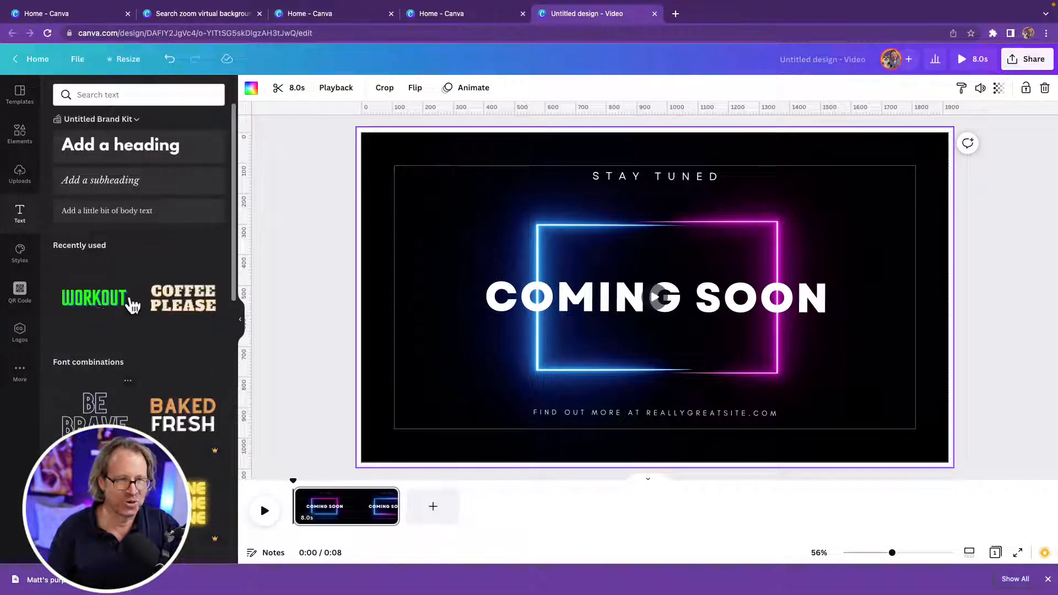
left_click(107, 146)
double_click(692, 302)
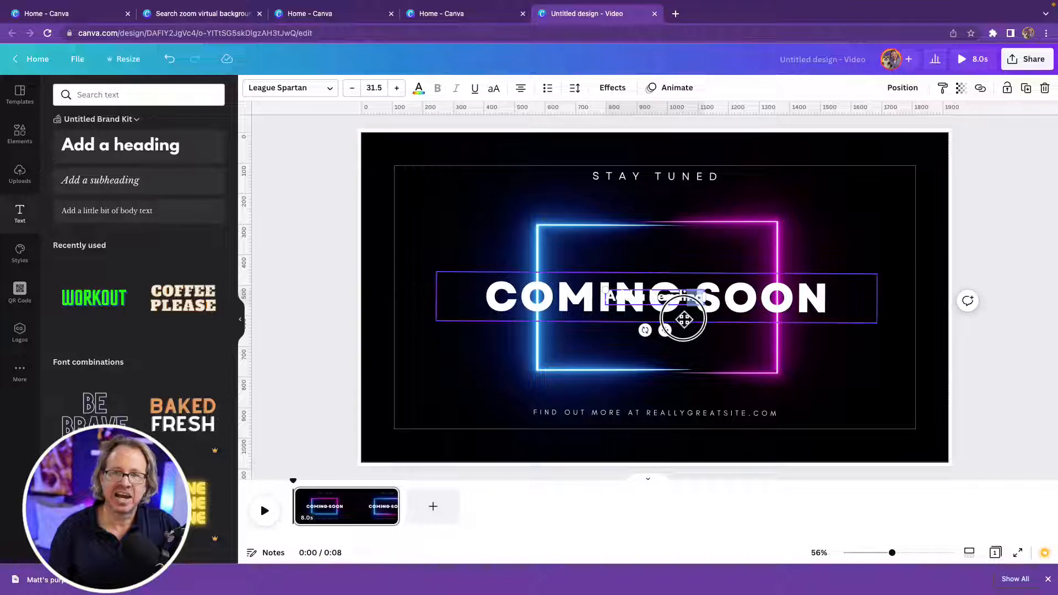
Add a square shape, reshape it into a thin wide bar, and place it over the "FIND OUT MORE AT REALLYGREATSITE.COM" line
left_click(20, 134)
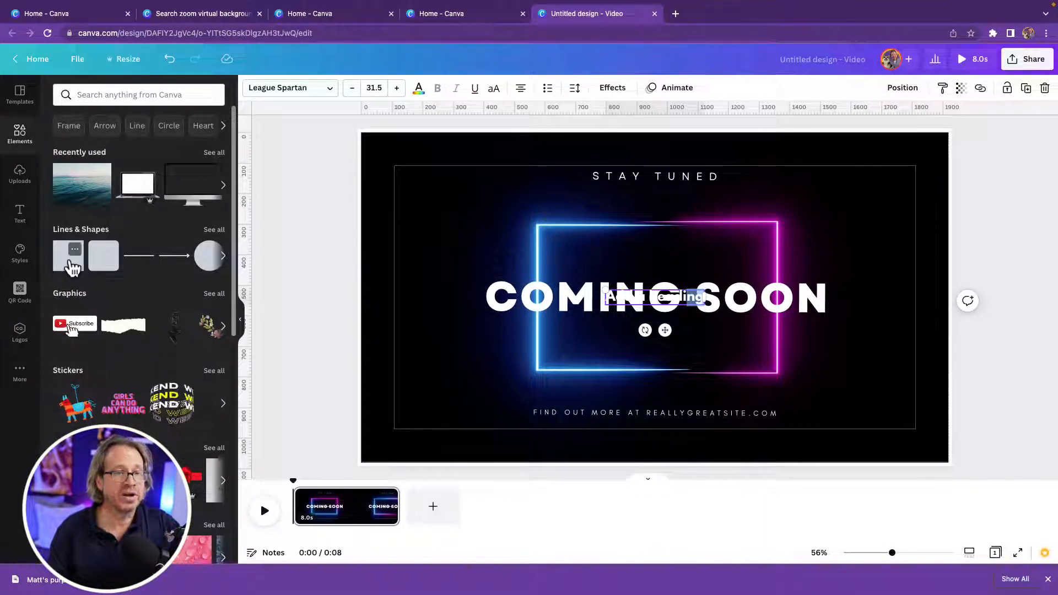
left_click(72, 269)
left_click_drag(652, 248, 572, 333)
left_click_drag(707, 339, 839, 339)
left_click_drag(573, 342, 510, 339)
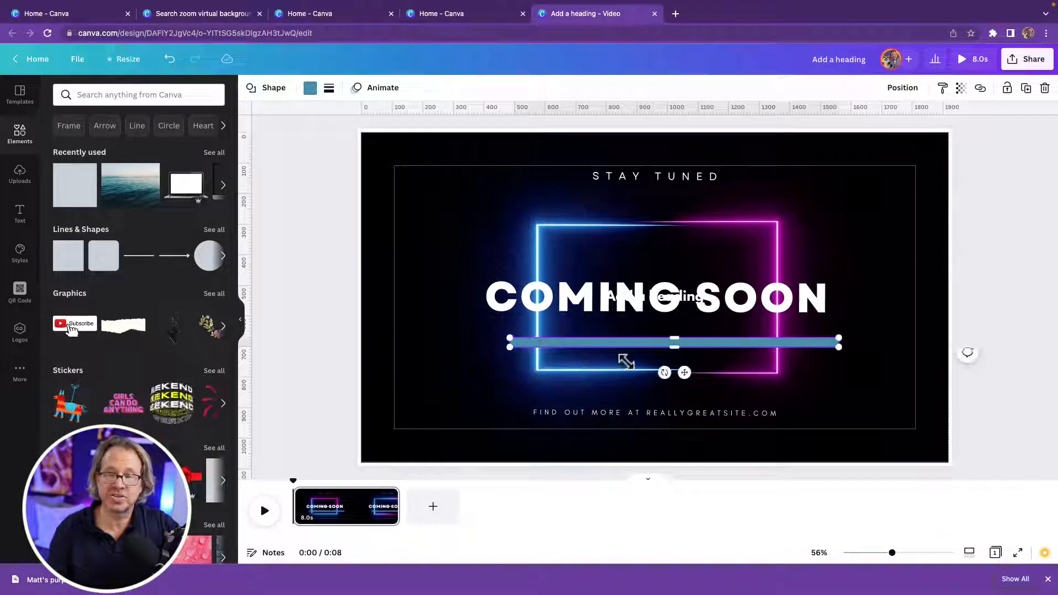
left_click_drag(633, 355, 614, 413)
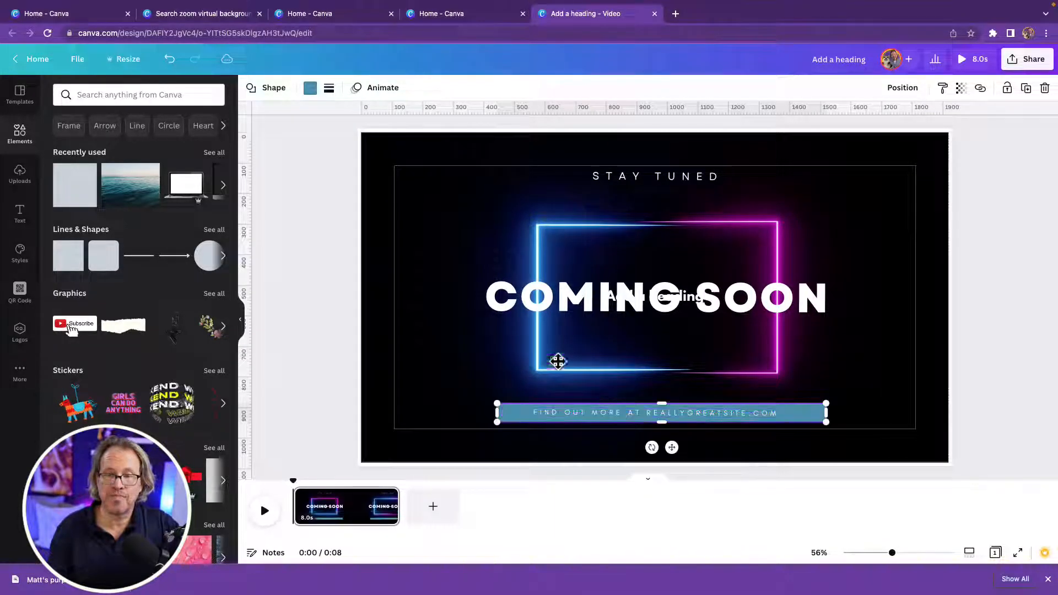
Fill the bar with black, bring it forward to cover the website line, and preview the video
left_click(310, 89)
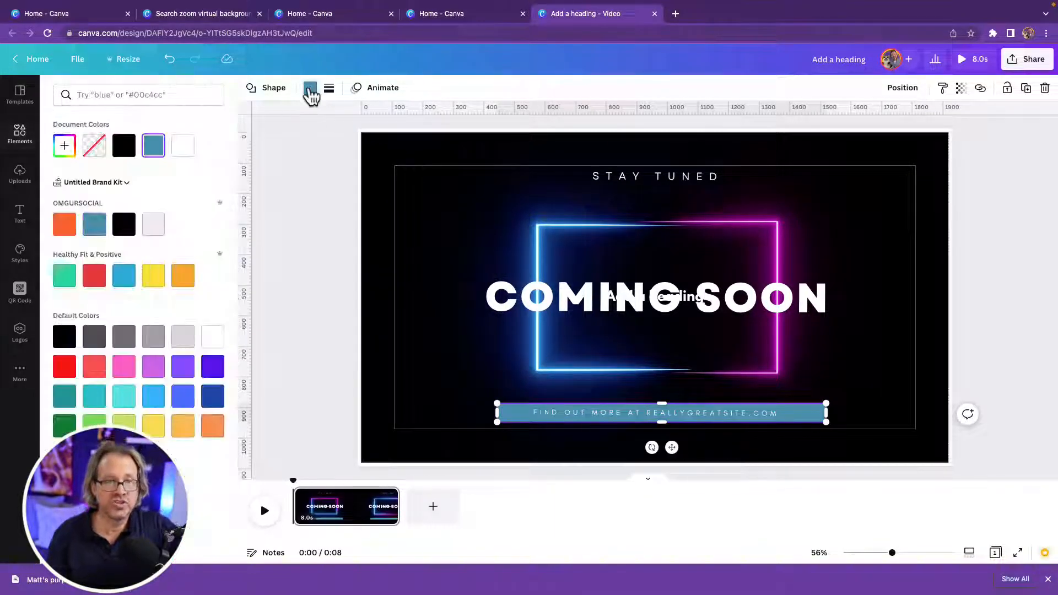
left_click(124, 148)
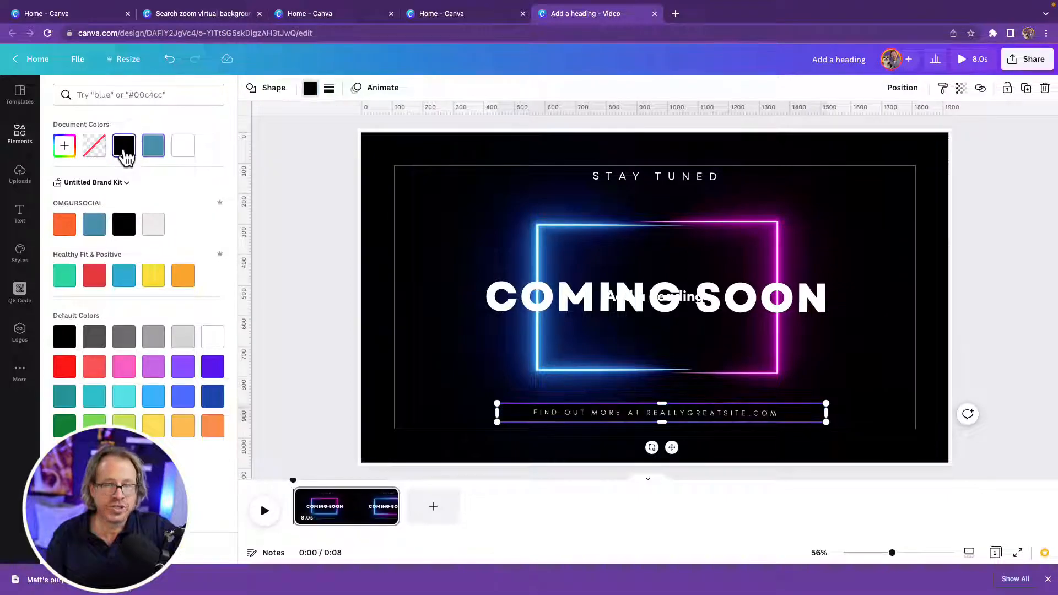
left_click(960, 88)
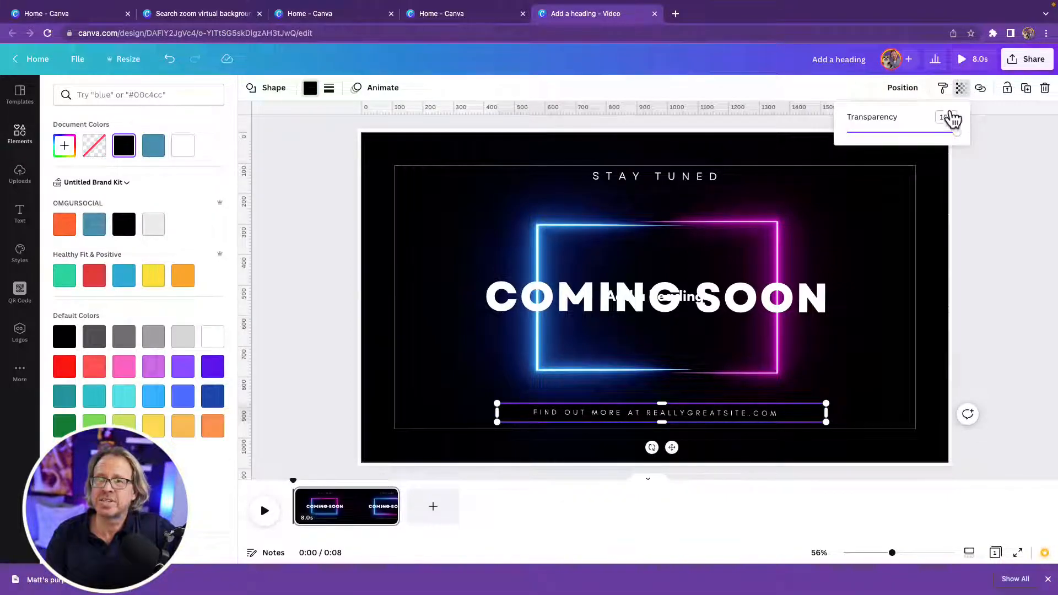
left_click(902, 88)
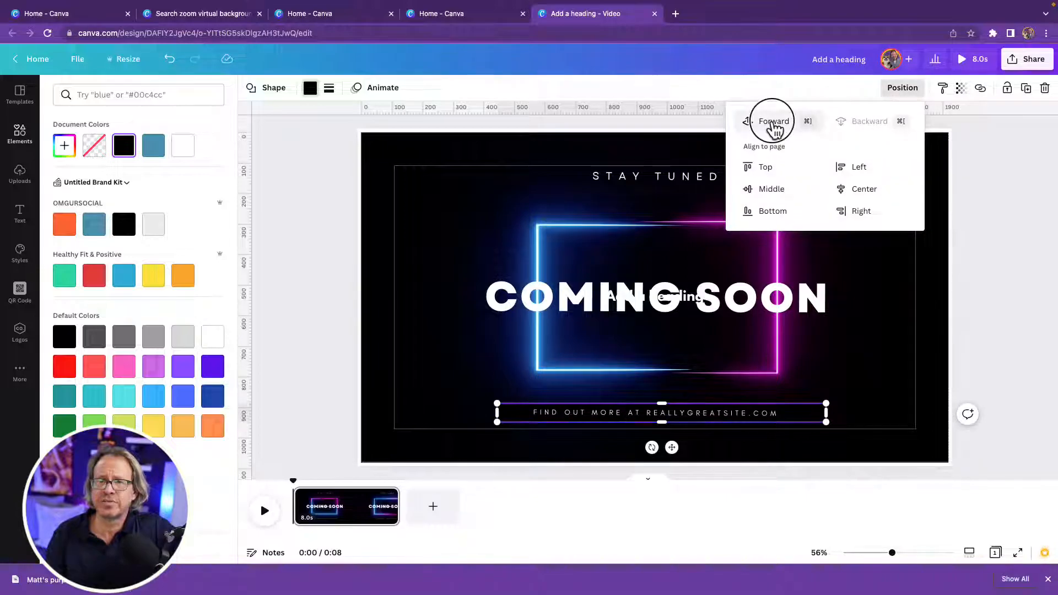
left_click(774, 122)
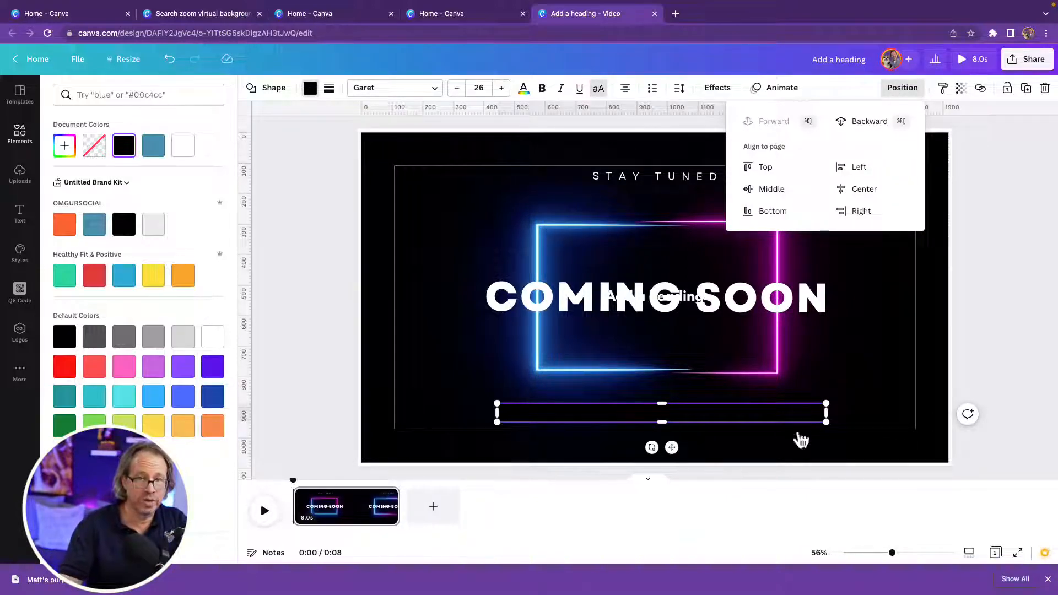
left_click(264, 515)
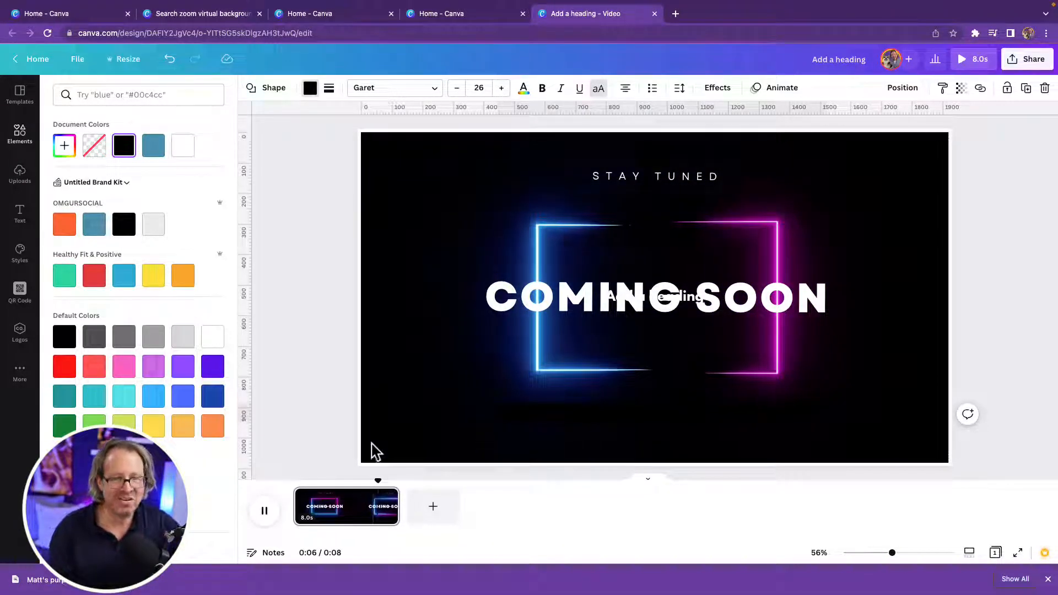
Add a heading over the black bar reading "visit Elevatedawesomess.com" and preview the video
left_click(16, 212)
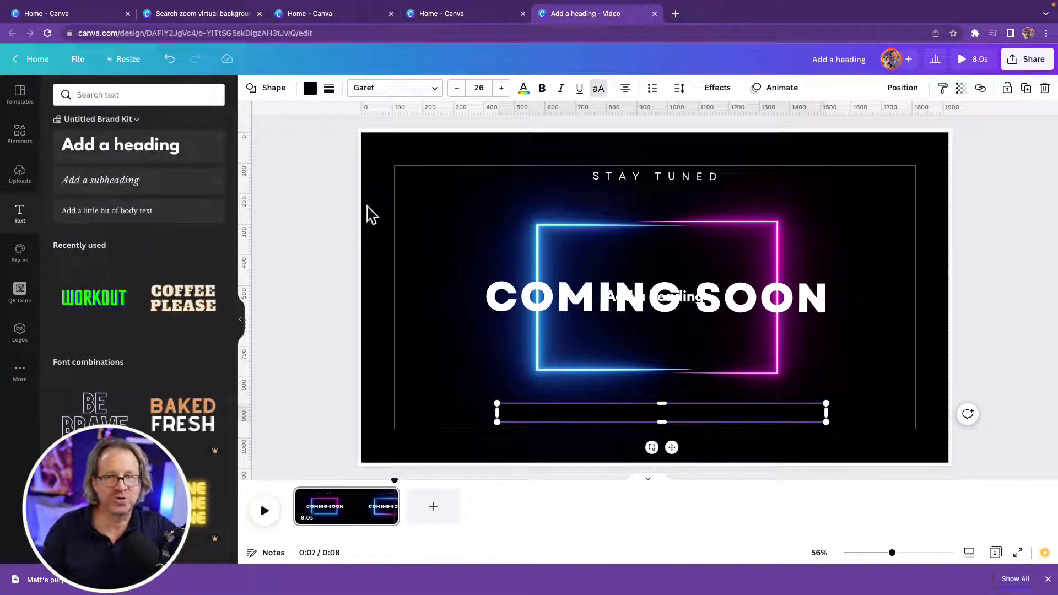
left_click_drag(103, 146, 637, 419)
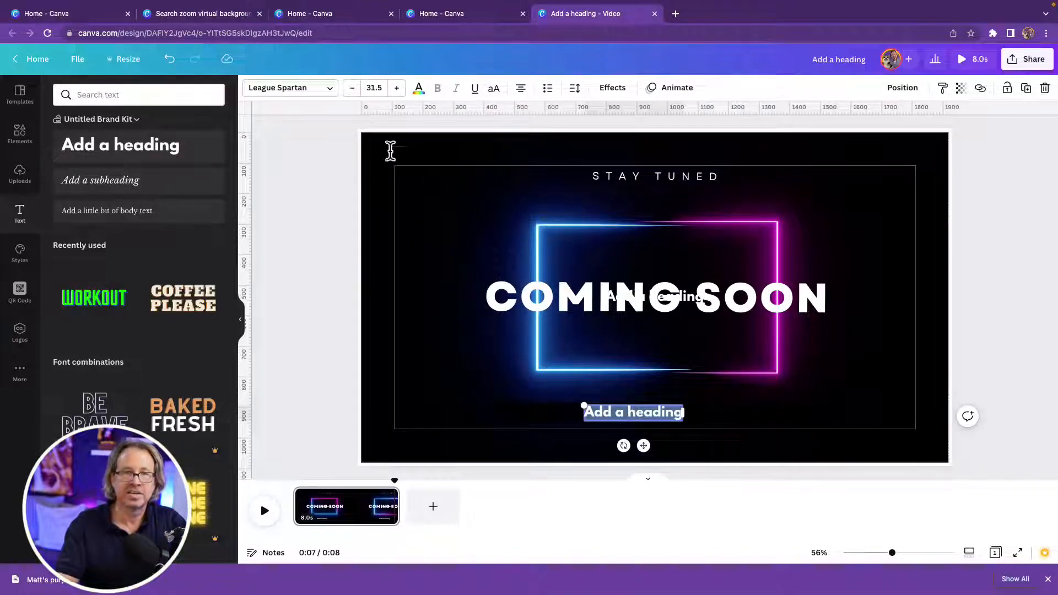
left_click(419, 91)
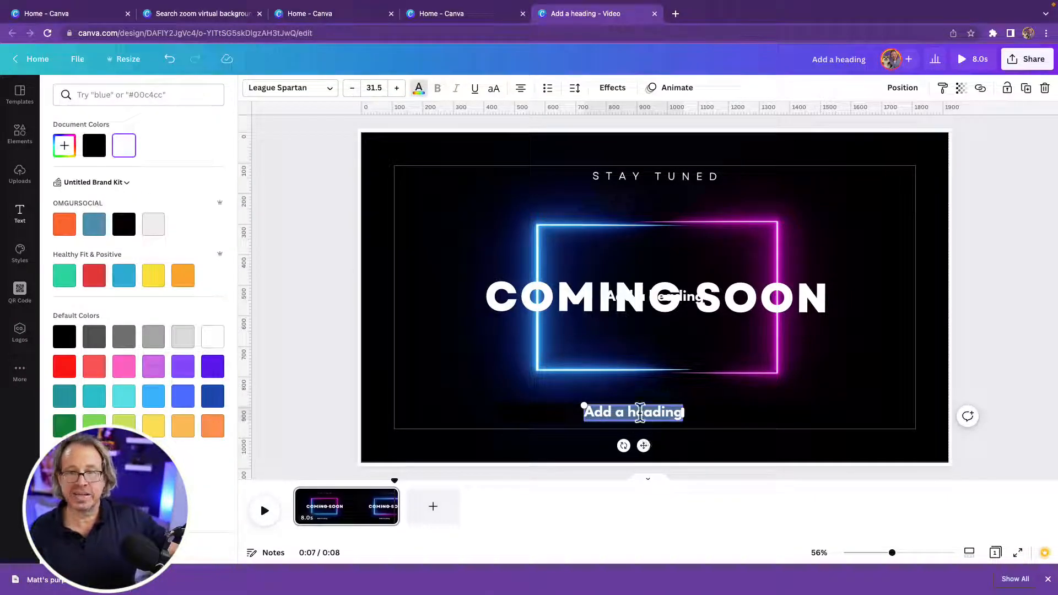
type("visit Elevat")
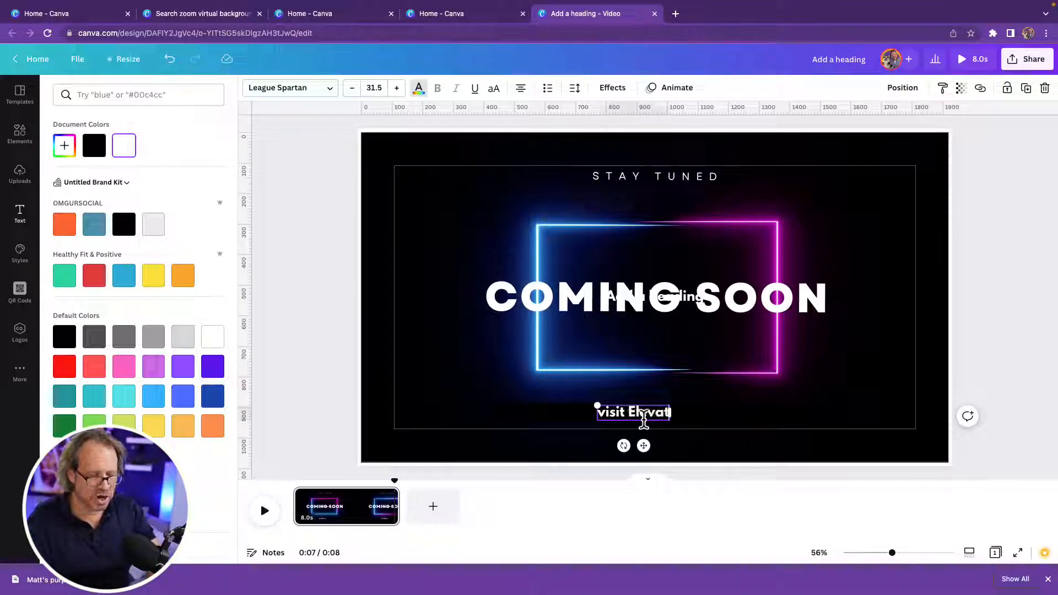
type("ed")
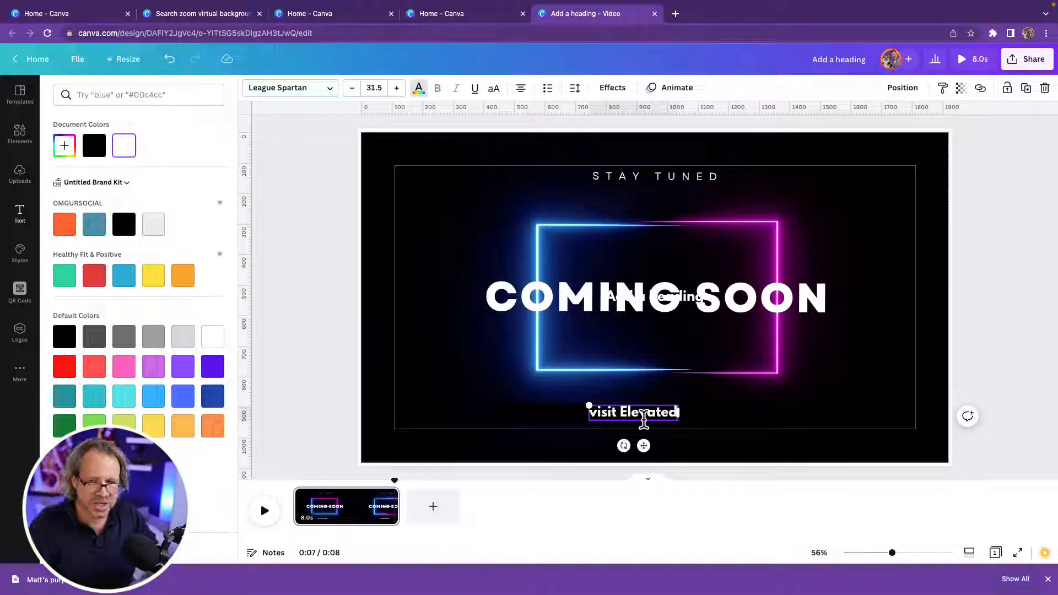
type("aweso")
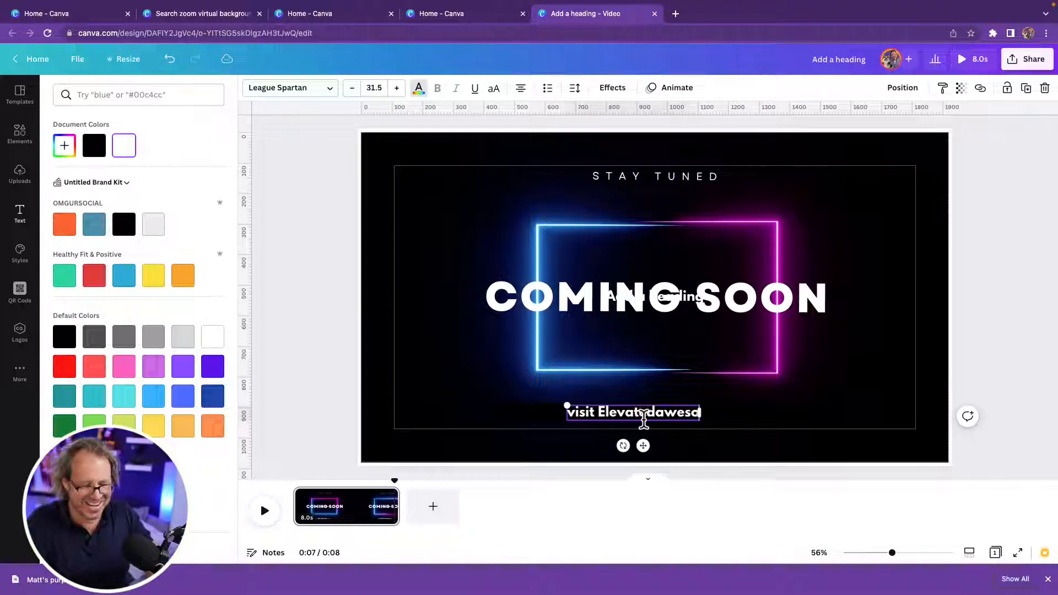
type("mess")
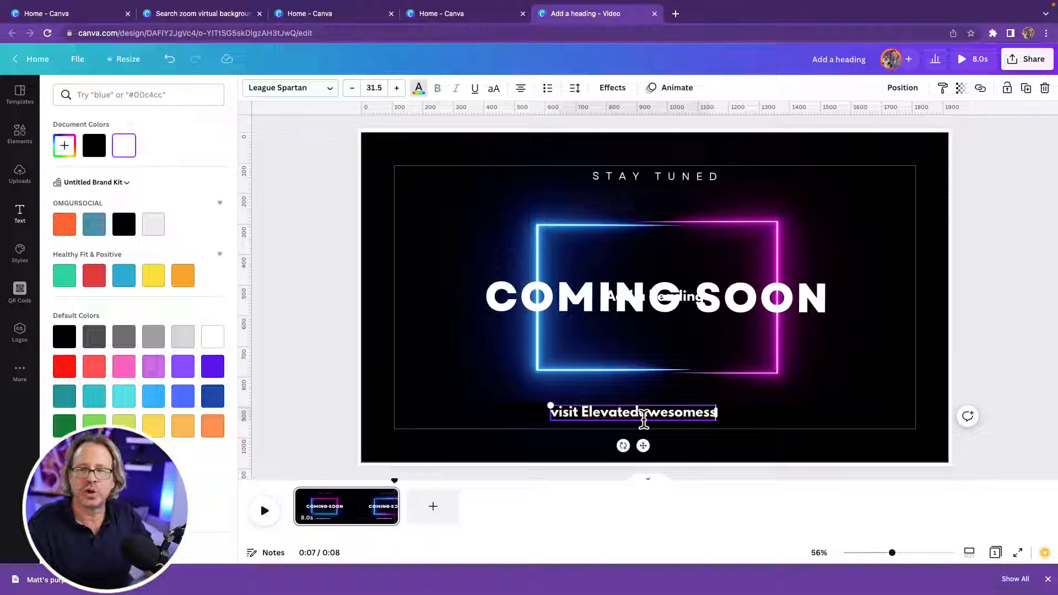
type(".com")
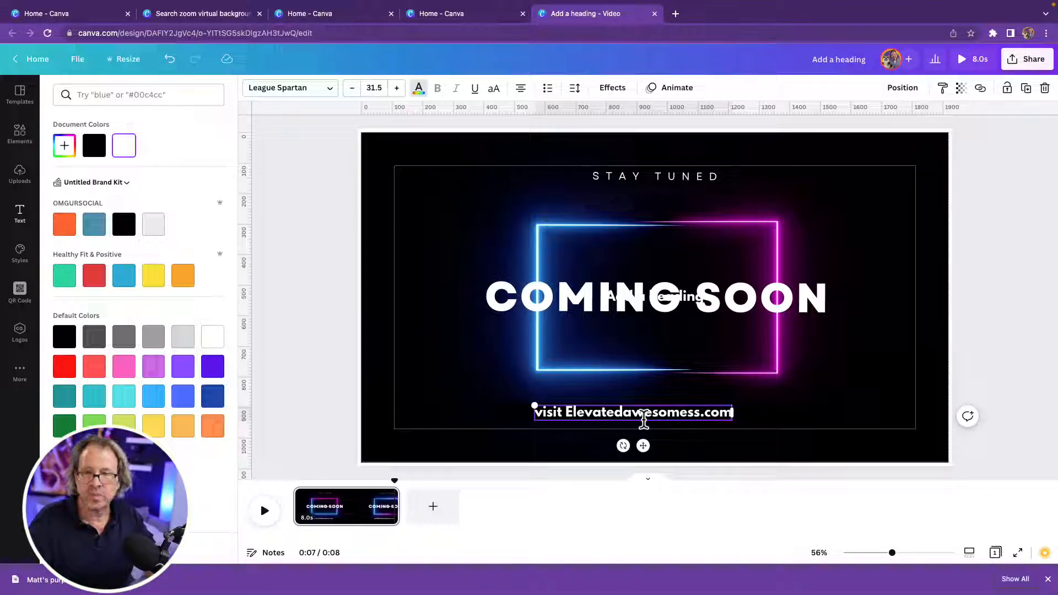
left_click(826, 408)
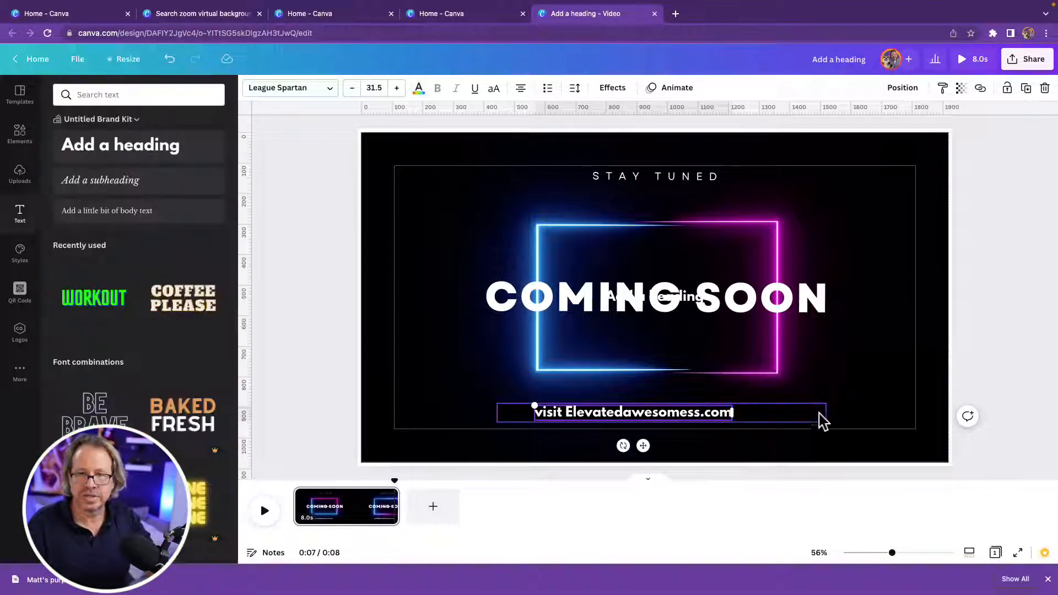
left_click(532, 444)
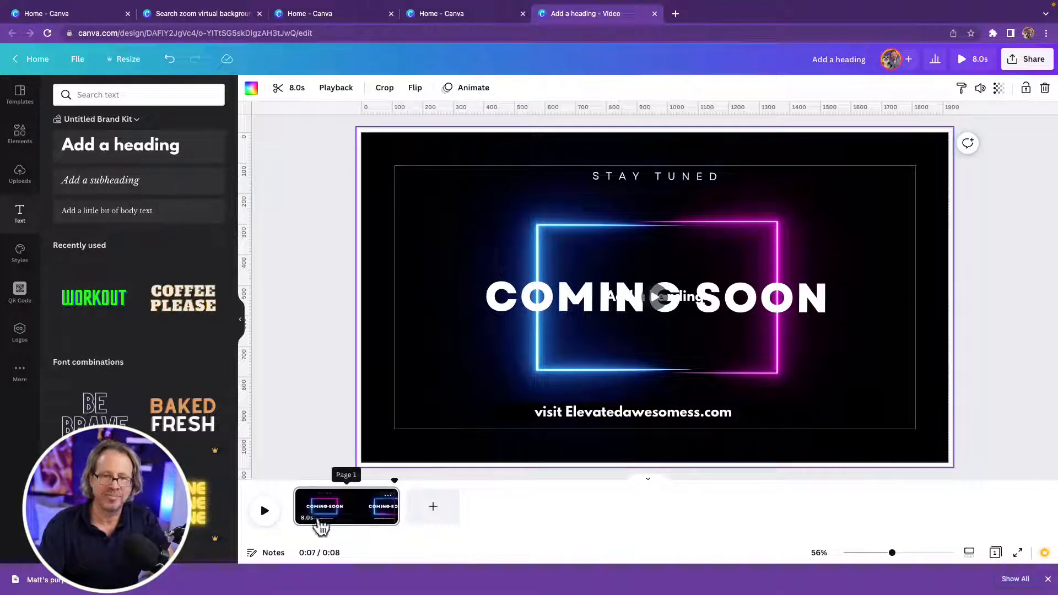
left_click(264, 512)
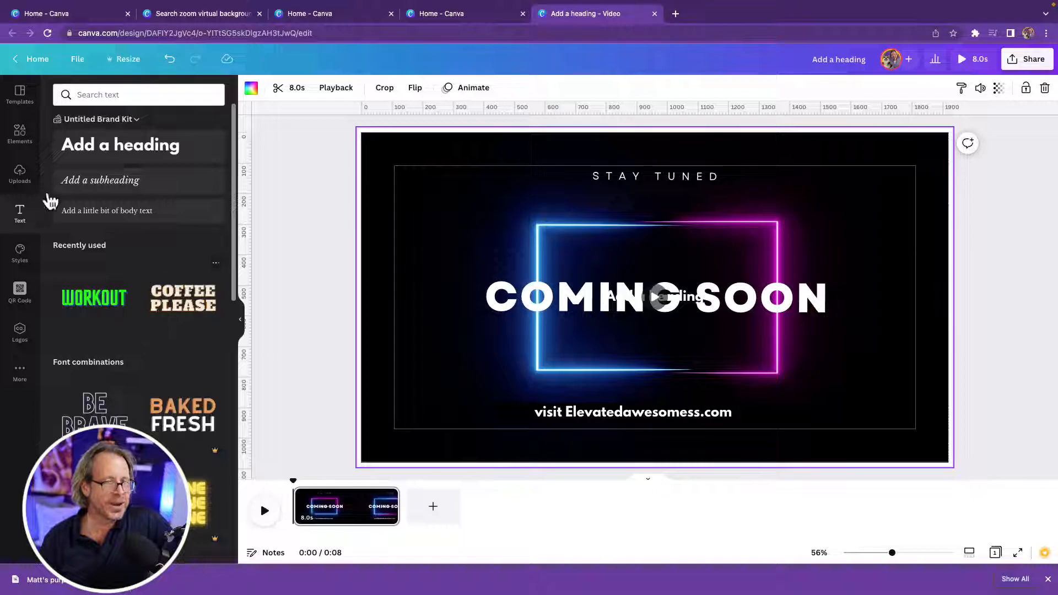
Append the aerial bridge video and the aerial green field video as new pages after the "COMING SOON" page
left_click(19, 138)
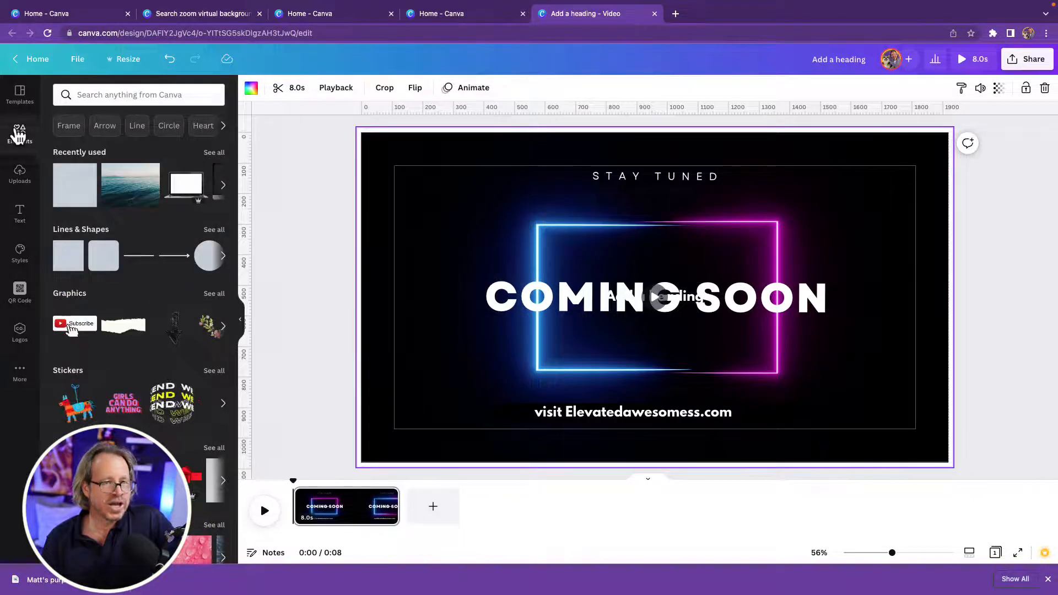
scroll(72, 245, "down", 2)
left_click(214, 442)
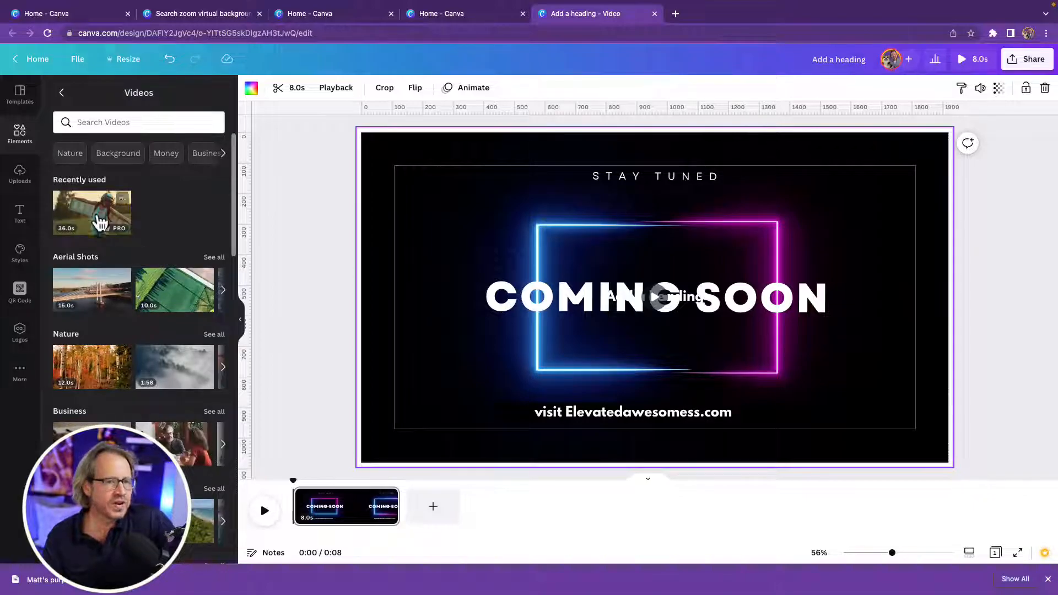
left_click_drag(91, 291, 426, 504)
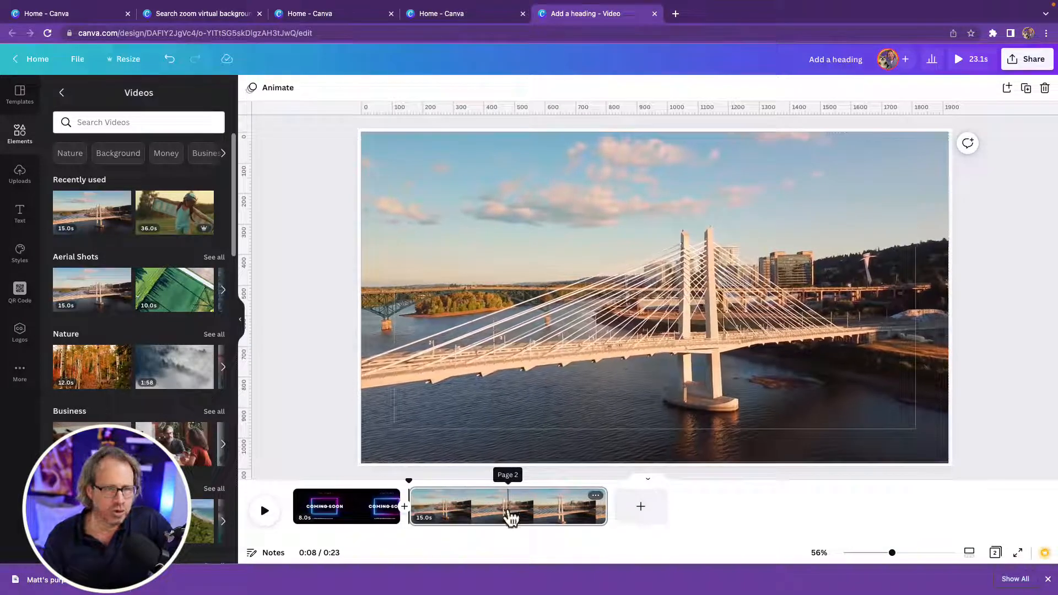
left_click_drag(189, 309, 660, 507)
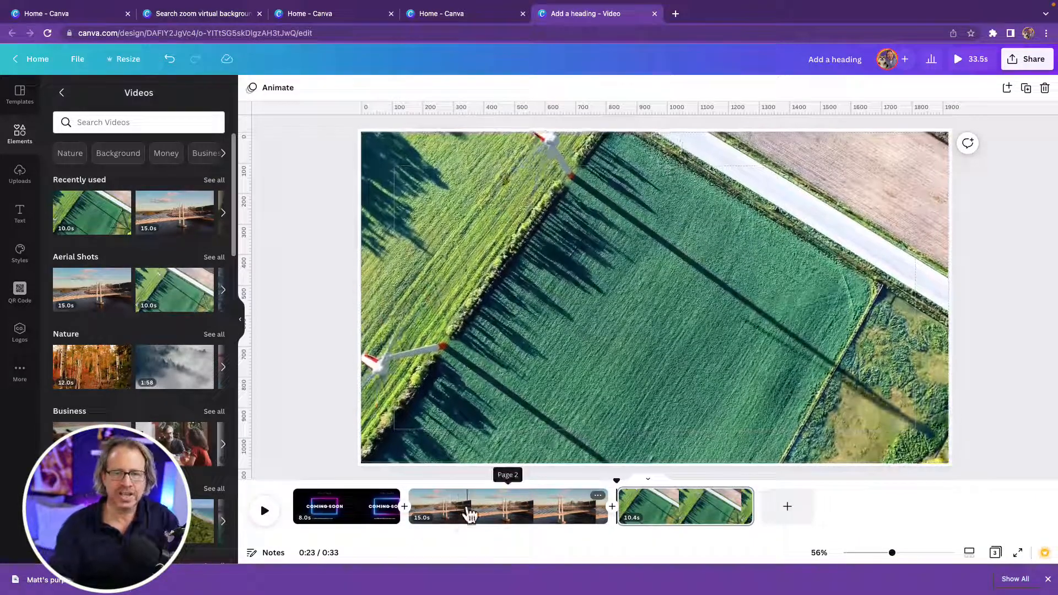
Split the bridge page at 0:15, and split its second part again at 0:17
left_click(470, 514)
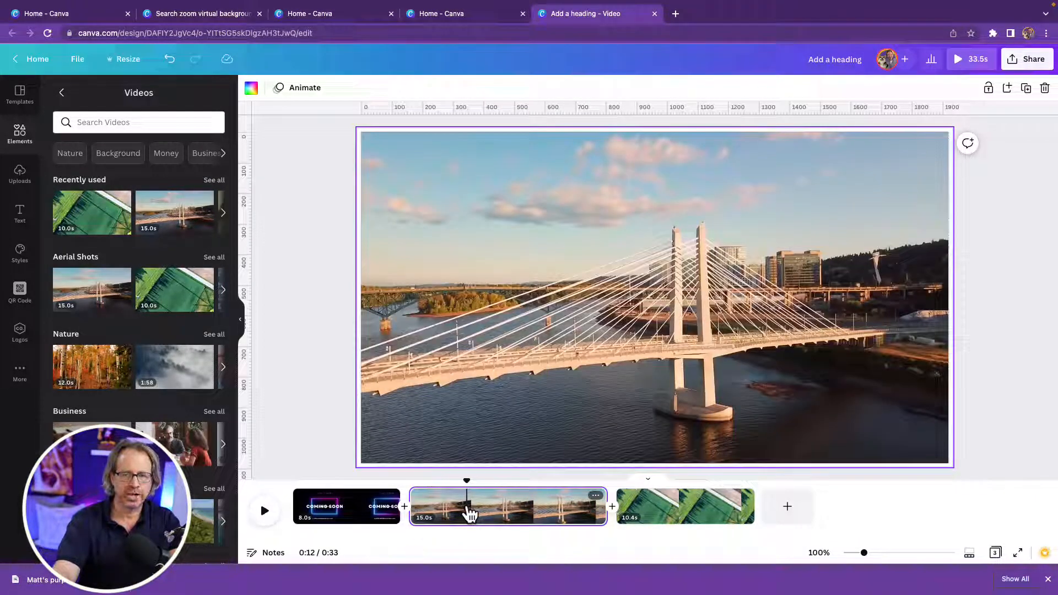
left_click_drag(467, 480, 502, 475)
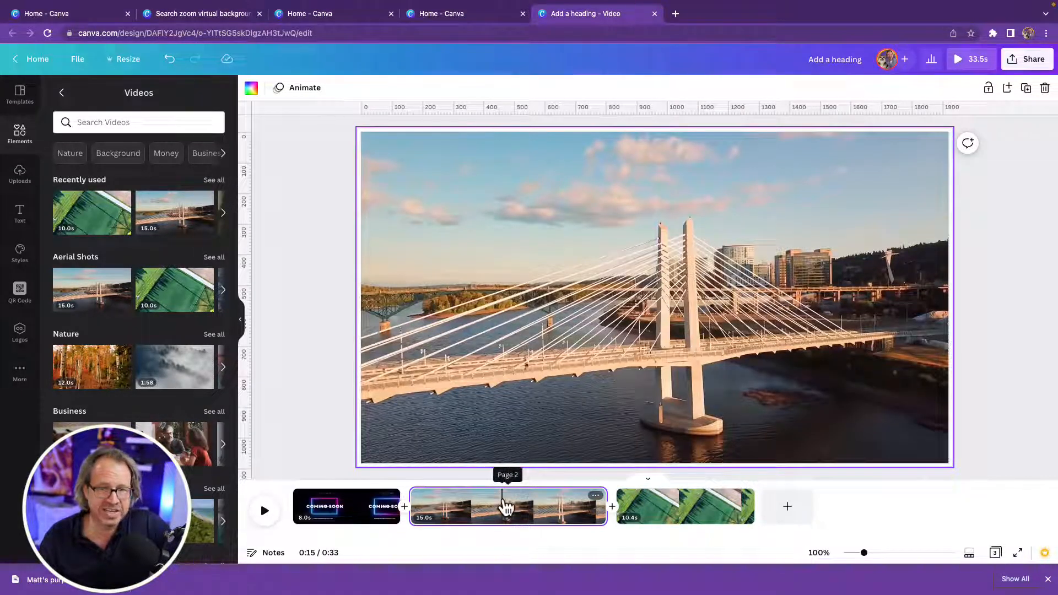
right_click(505, 506)
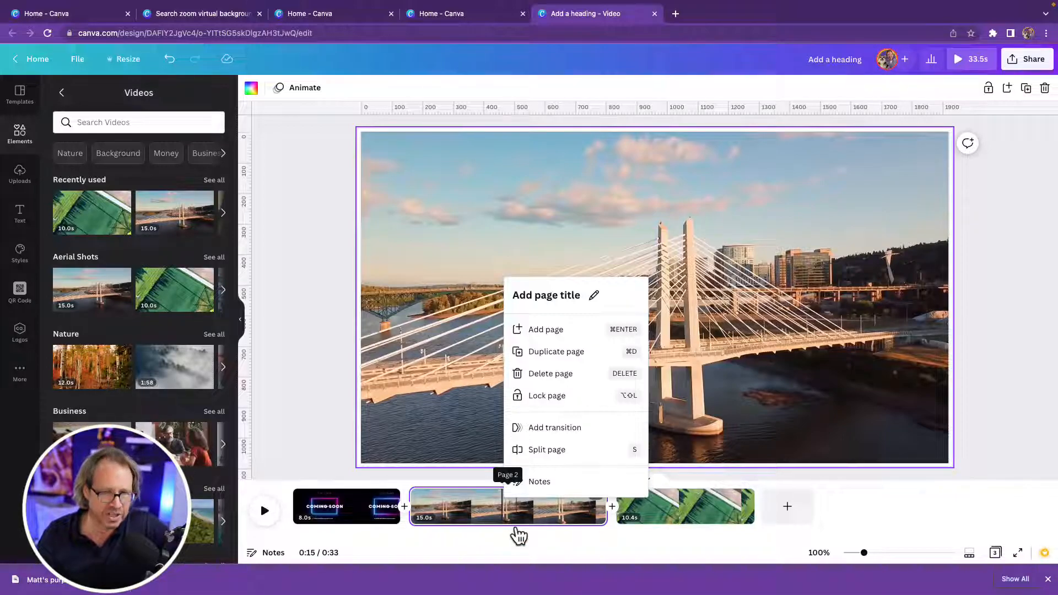
left_click(556, 450)
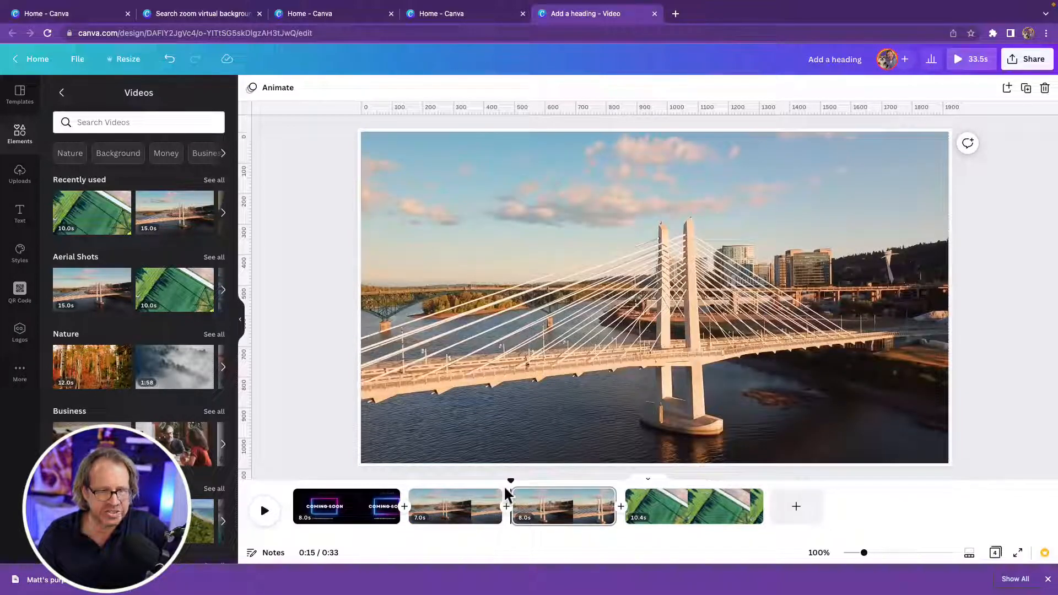
right_click(544, 507)
left_click(558, 451)
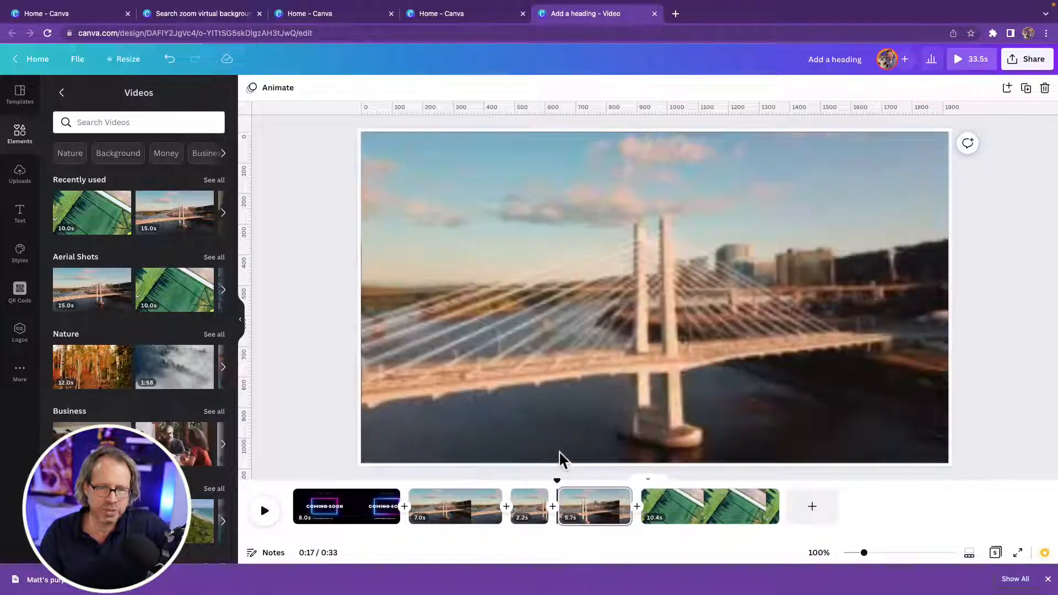
Try to place the pink "GLOW" text style on the short middle bridge page at 0:16
left_click(529, 516)
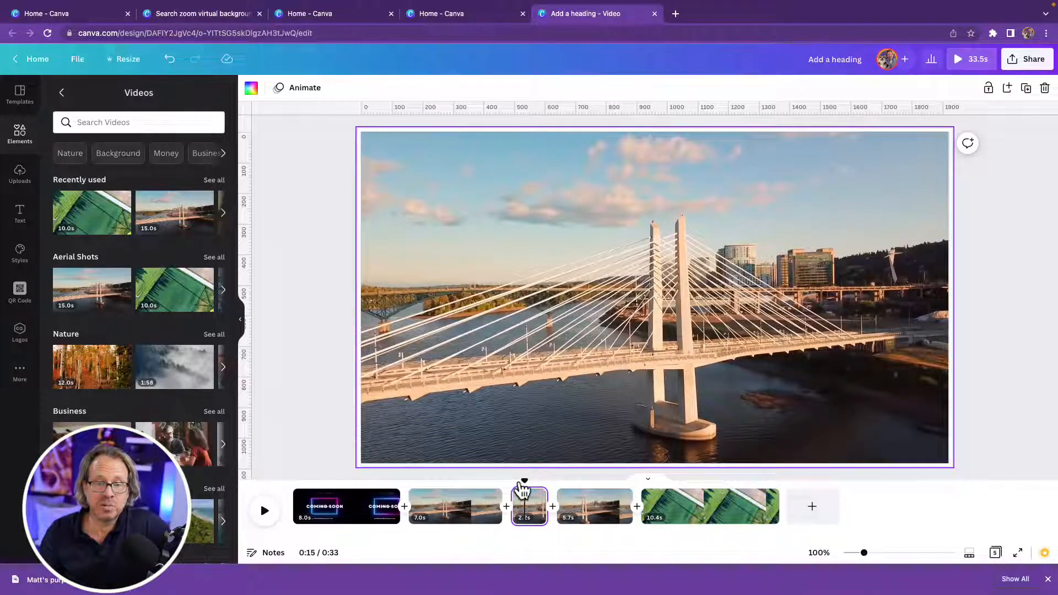
mouse_move(523, 483)
left_mouse_down()
mouse_move(481, 479)
mouse_move(581, 489)
mouse_move(480, 489)
mouse_move(577, 492)
mouse_move(517, 491)
mouse_move(527, 499)
left_mouse_up()
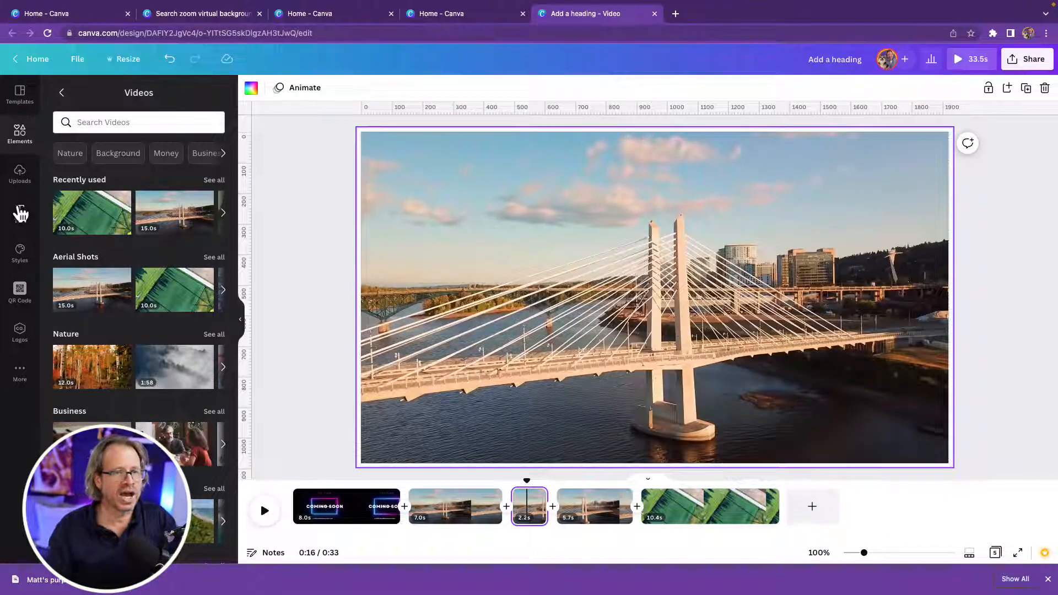
left_click(21, 212)
scroll(160, 358, "down", 8)
scroll(160, 361, "down", 3)
left_click_drag(90, 287, 459, 210)
left_click_drag(101, 278, 584, 315)
left_click(584, 315)
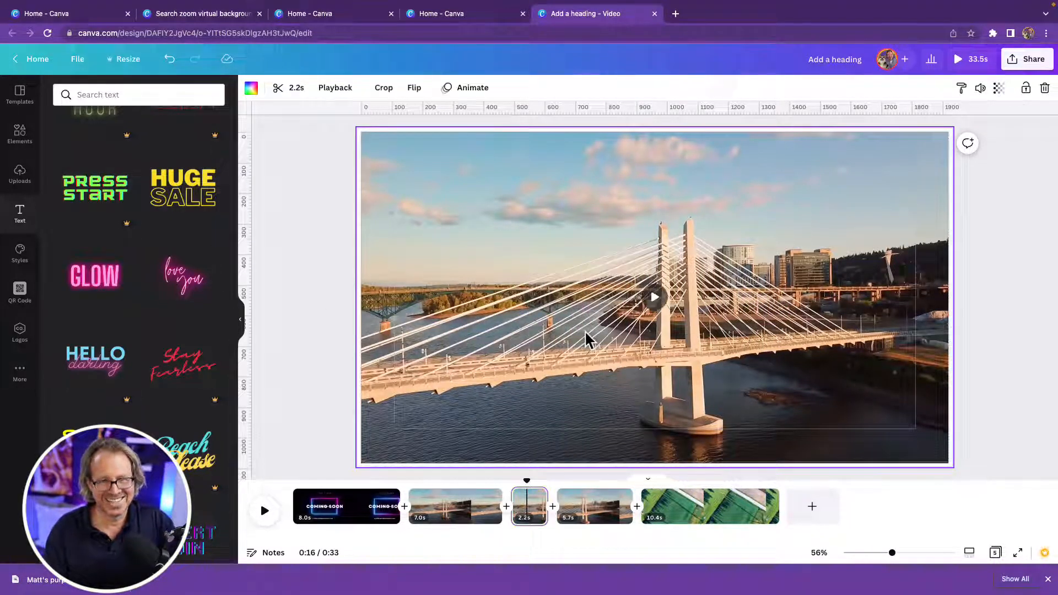
Play the bridge clip on the short middle page to check it
left_click(515, 417)
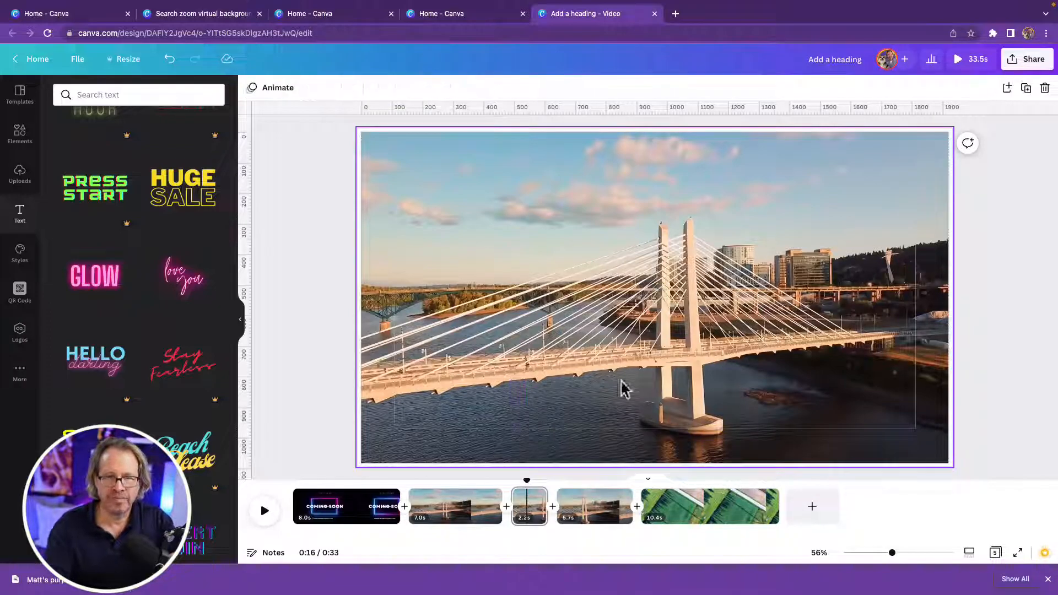
left_click(778, 294)
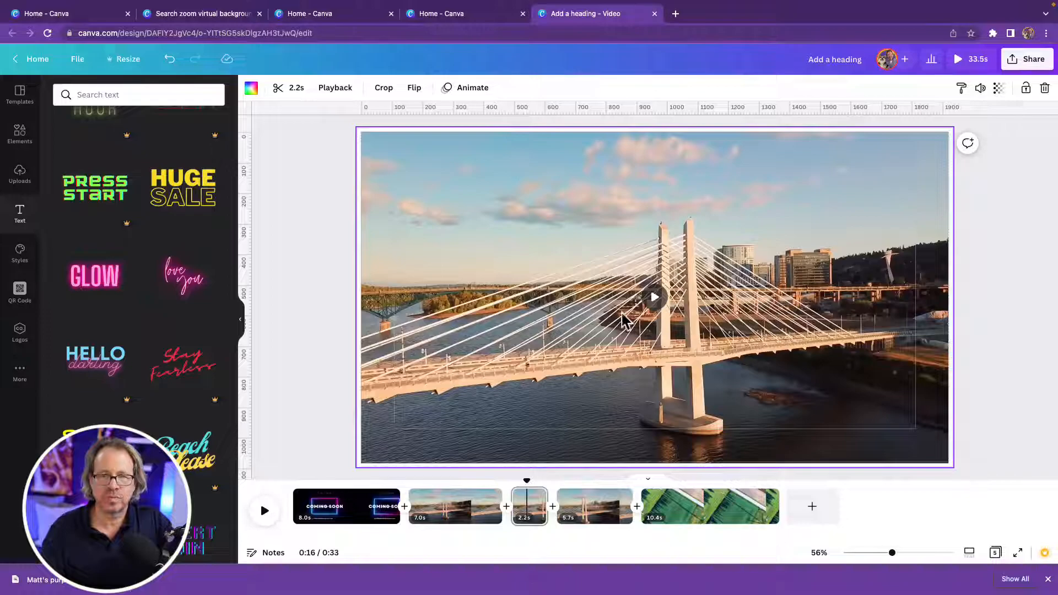
left_click(656, 299)
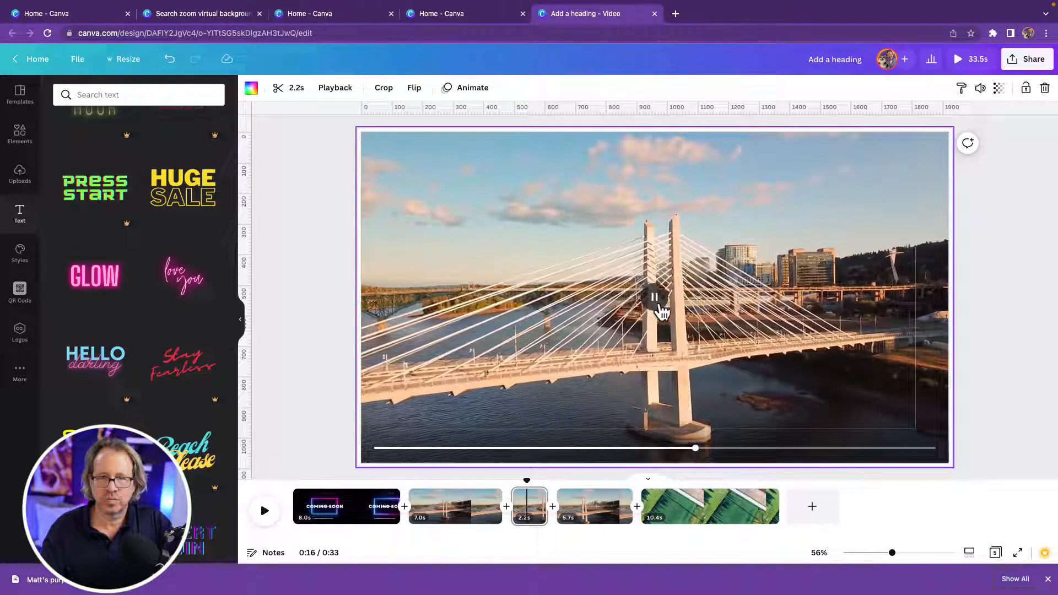
left_click(794, 402)
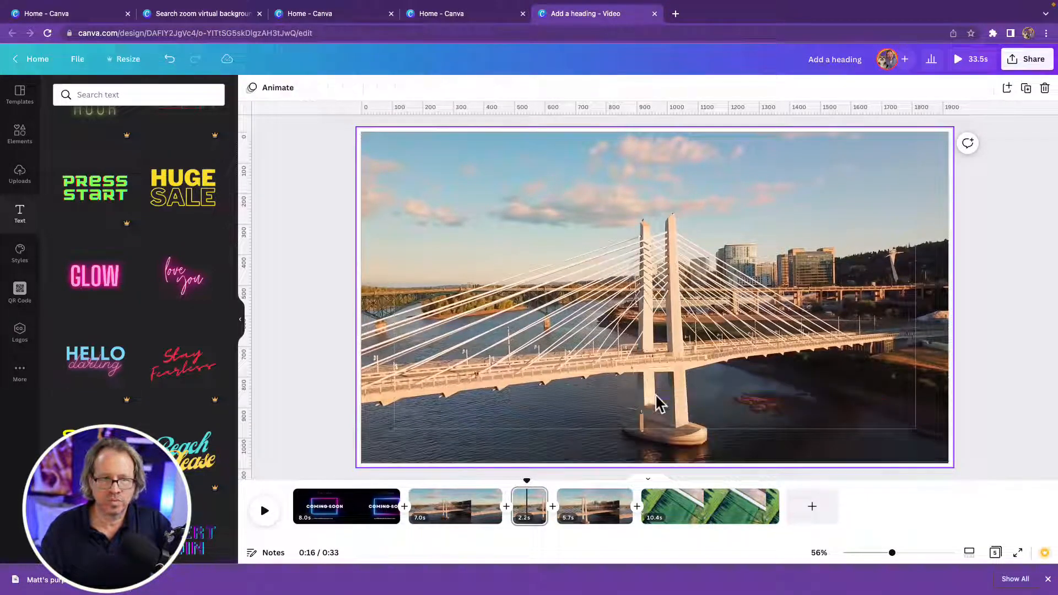
Try again to add the "GLOW" text style, aiming at both the short page's timeline thumbnail and its canvas
left_click_drag(104, 296, 532, 503)
left_click_drag(82, 282, 513, 316)
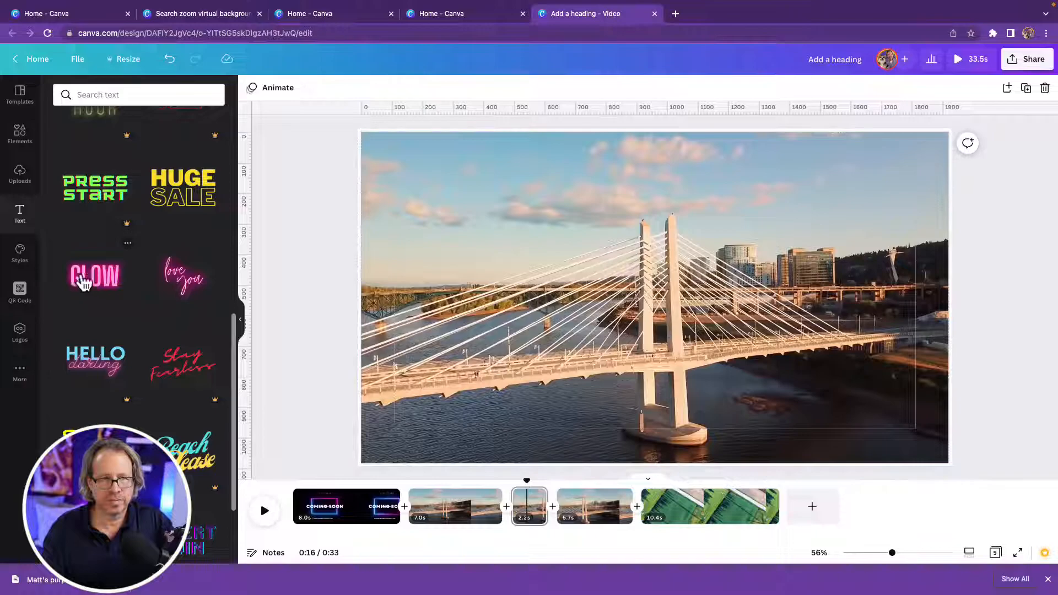
right_click(87, 274)
left_click(86, 277)
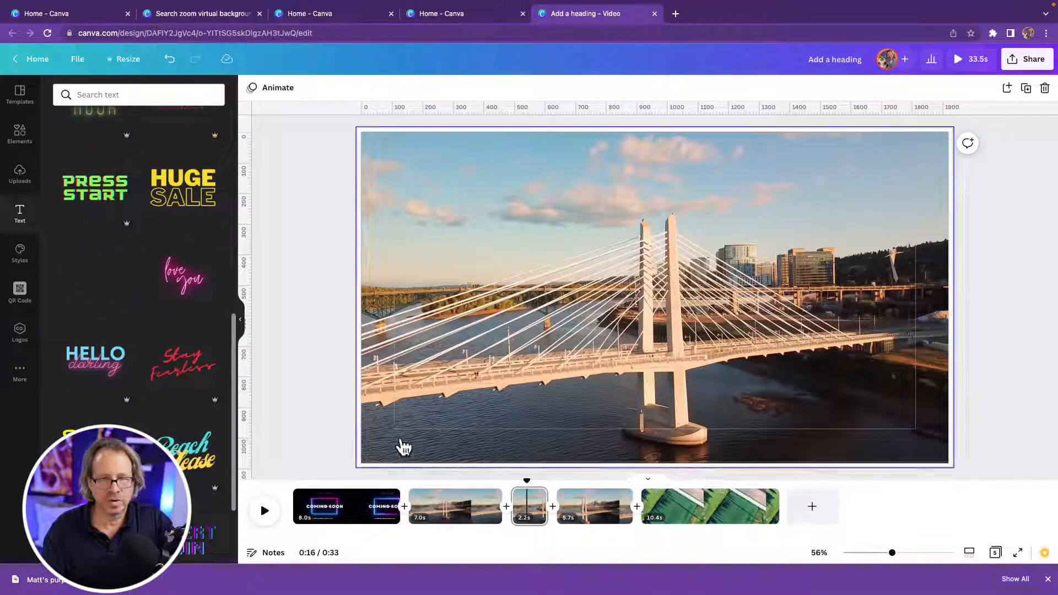
Undo the last page split and split the second bridge part again at 0:17
left_click(533, 513)
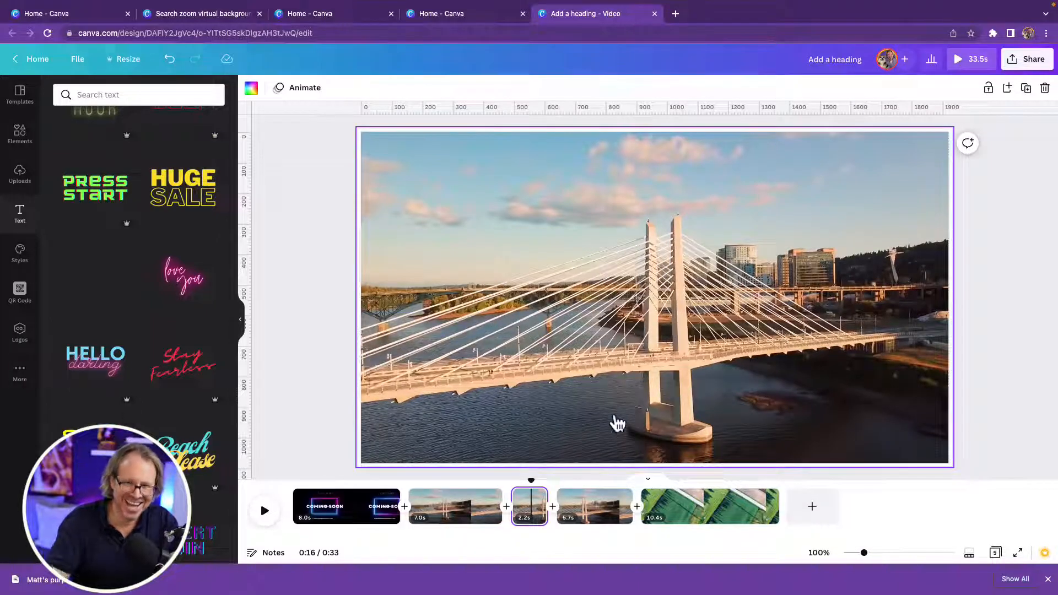
left_click(466, 510)
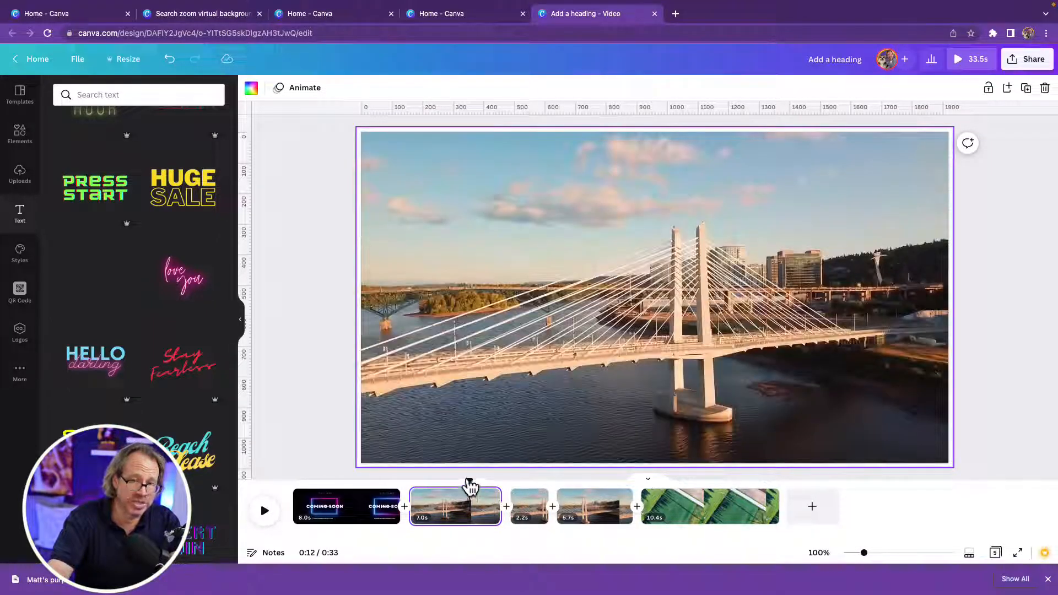
left_click_drag(477, 488, 533, 482)
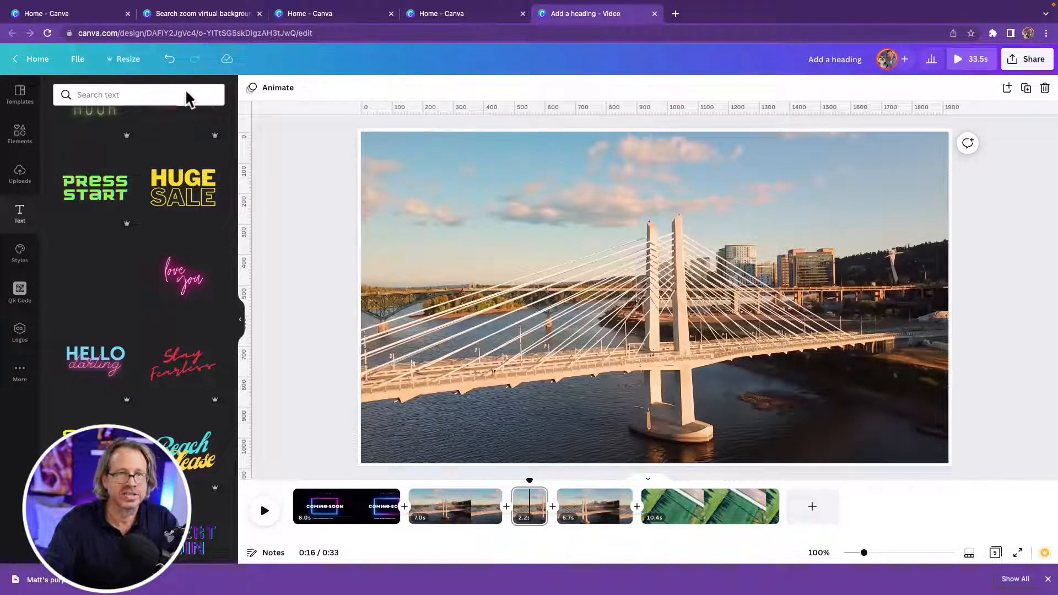
left_click(169, 59)
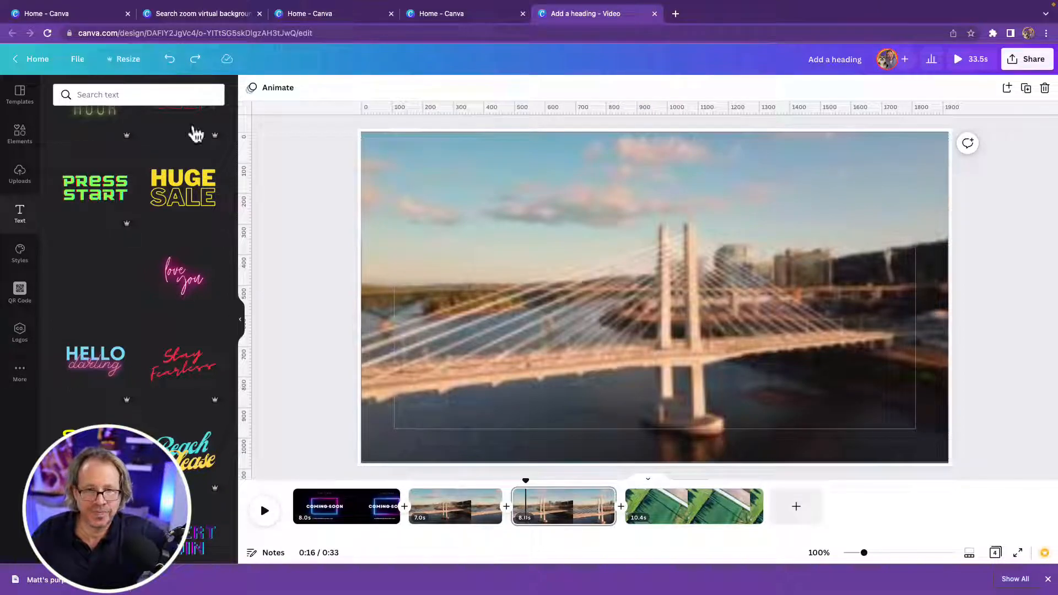
right_click(546, 504)
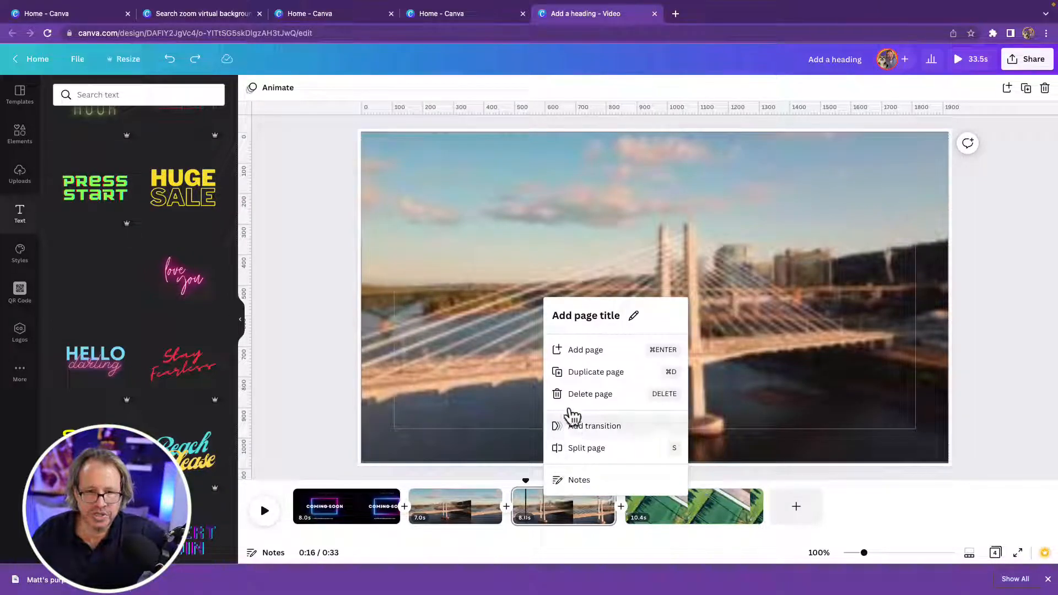
left_click(573, 448)
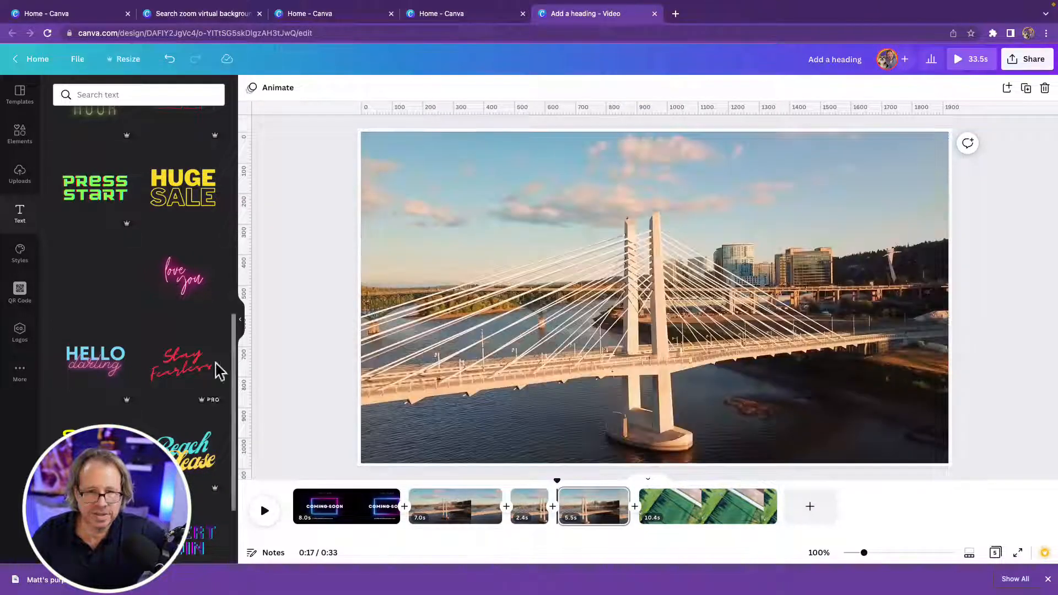
Try to place the yellow "HUGE SALE" text style on the recreated short bridge page
left_click(538, 515)
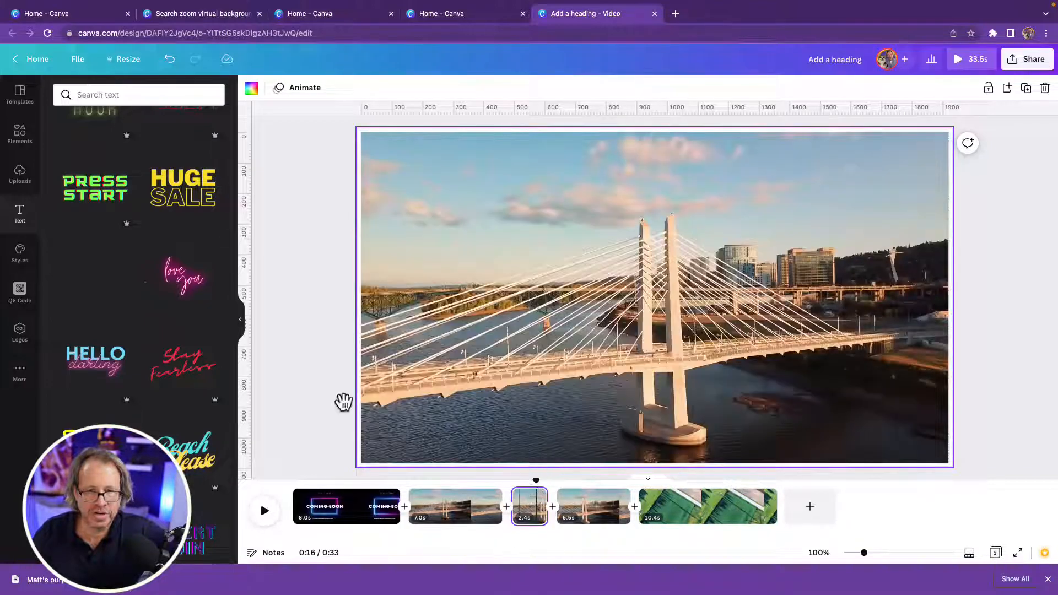
left_click(129, 260)
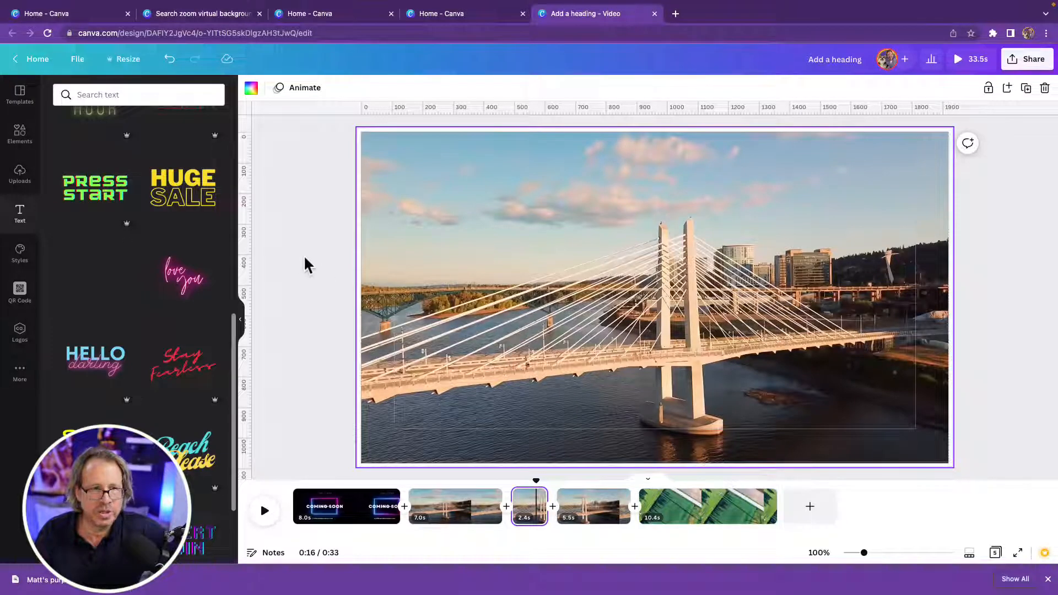
left_click_drag(186, 202, 461, 226)
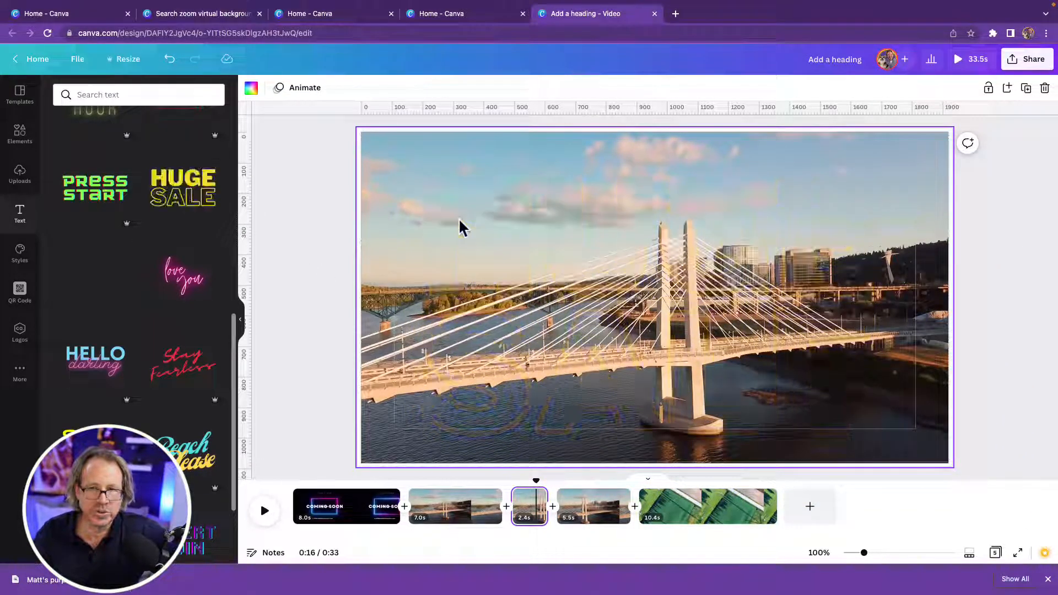
left_click(512, 308)
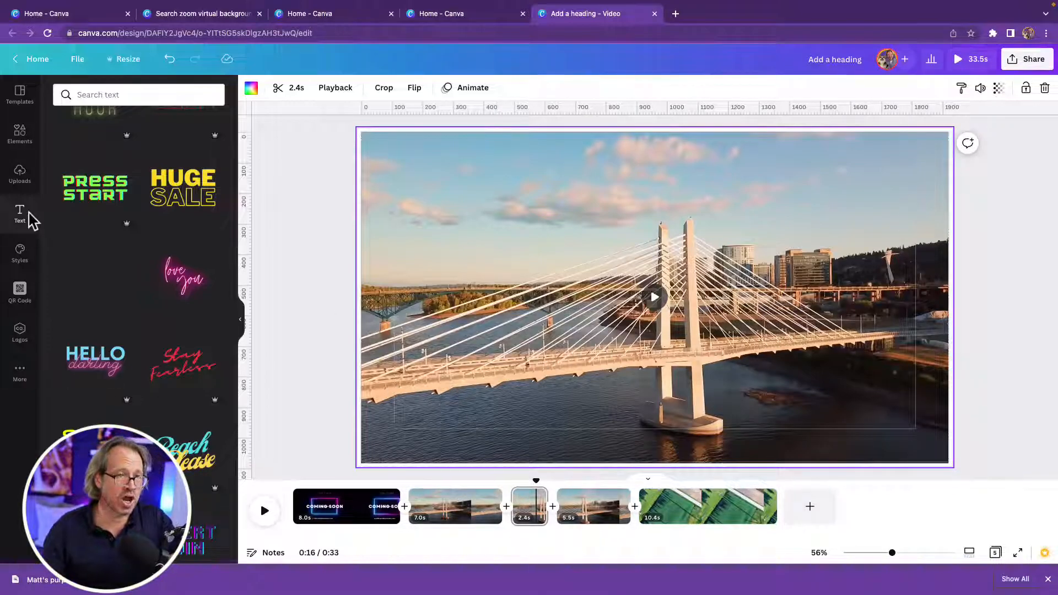
Switch to the Canva desktop app and create a blank 1920 × 1080 px video design
left_click(22, 135)
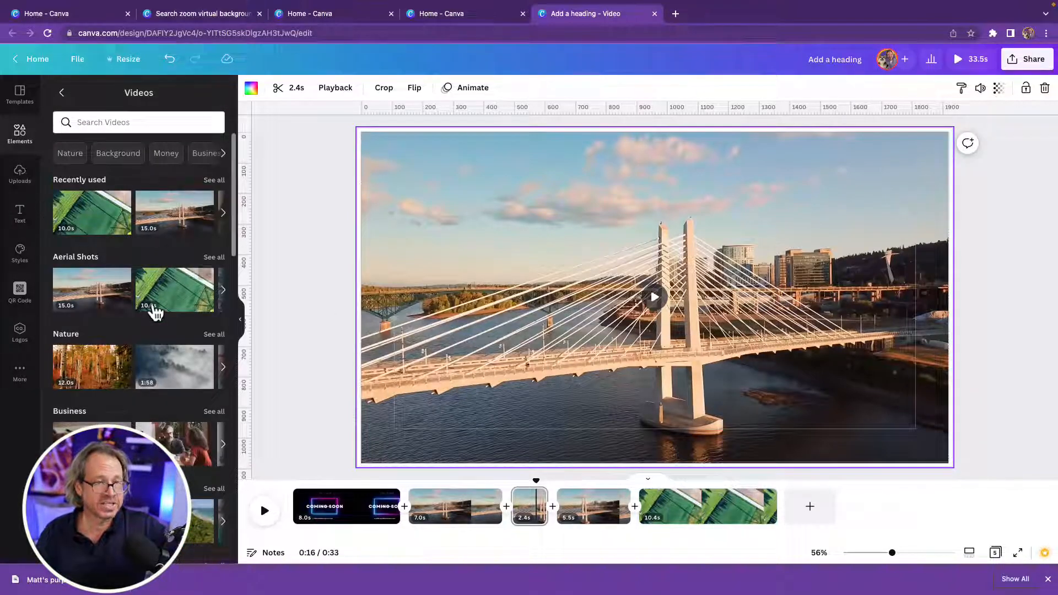
left_click(61, 91)
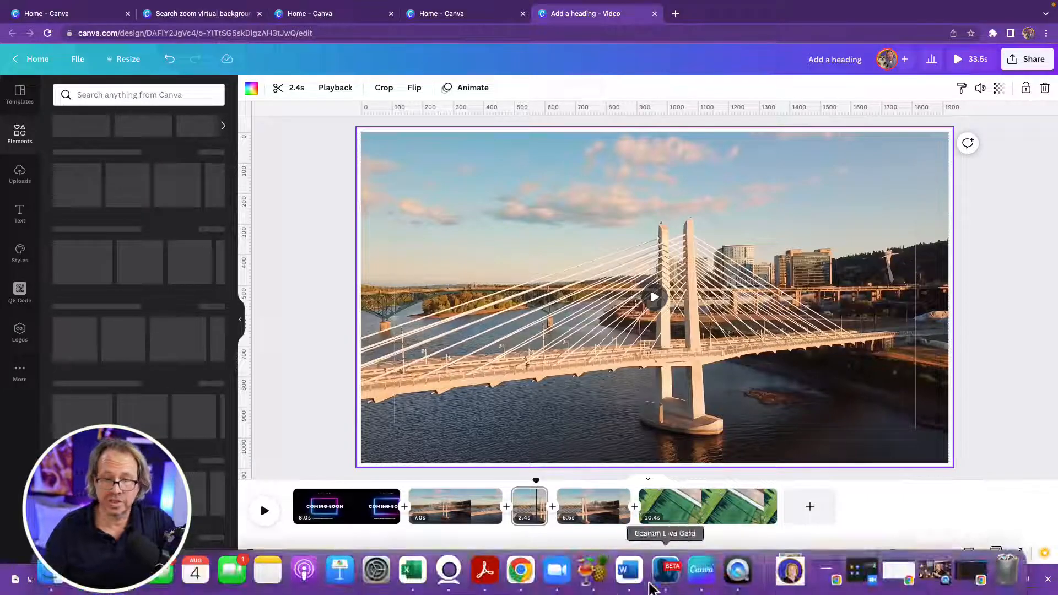
left_click(701, 583)
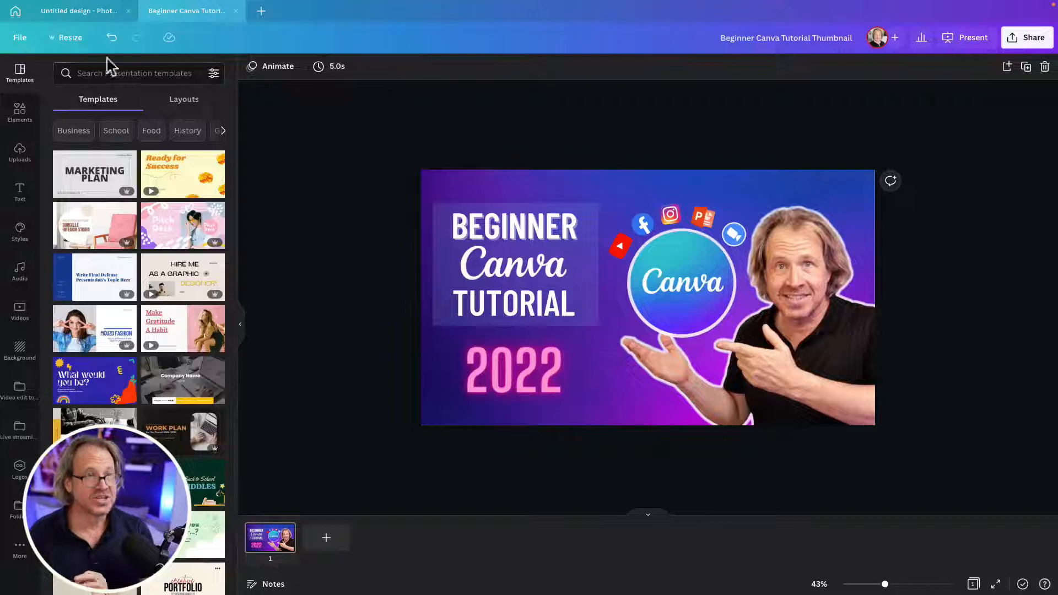
left_click(20, 113)
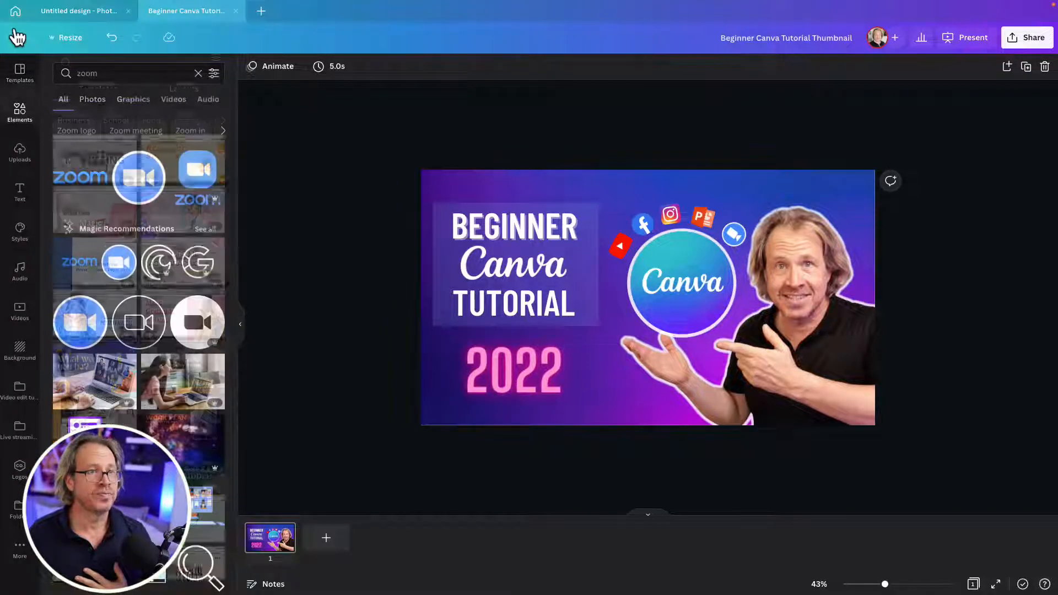
left_click(20, 38)
left_click(15, 11)
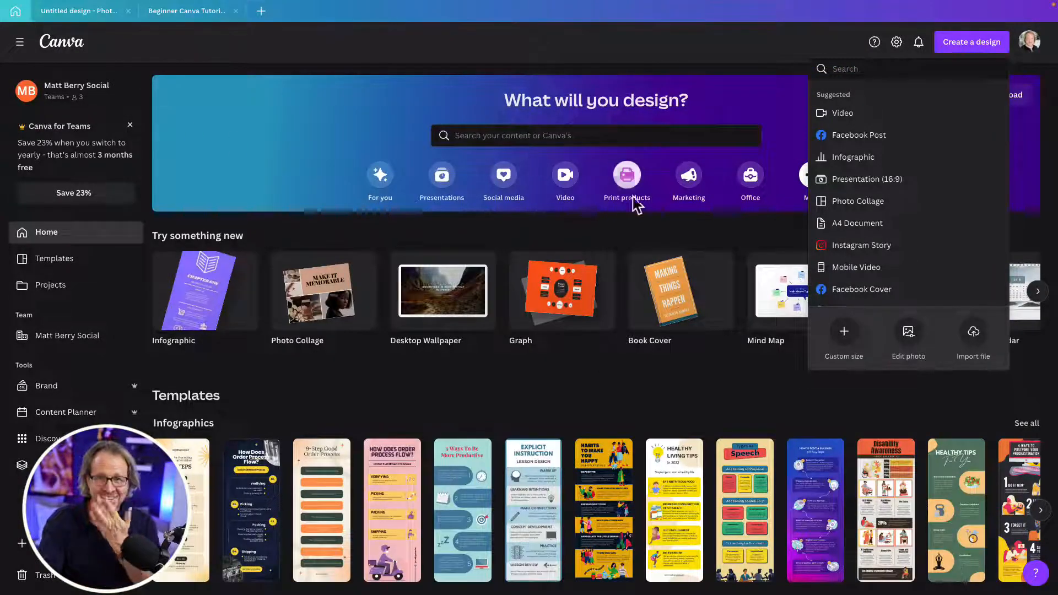
left_click(568, 181)
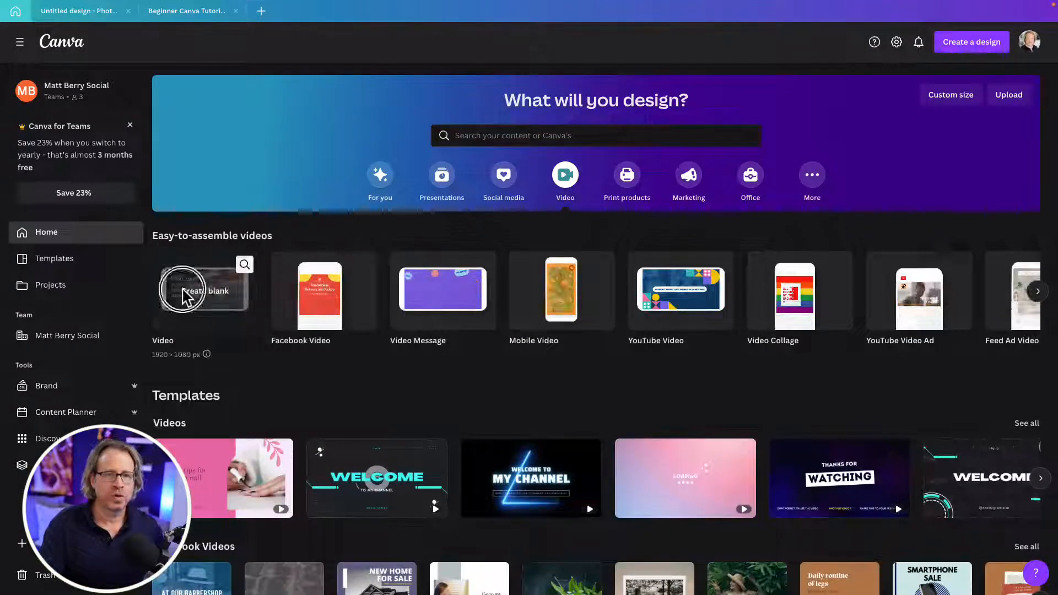
left_click(179, 292)
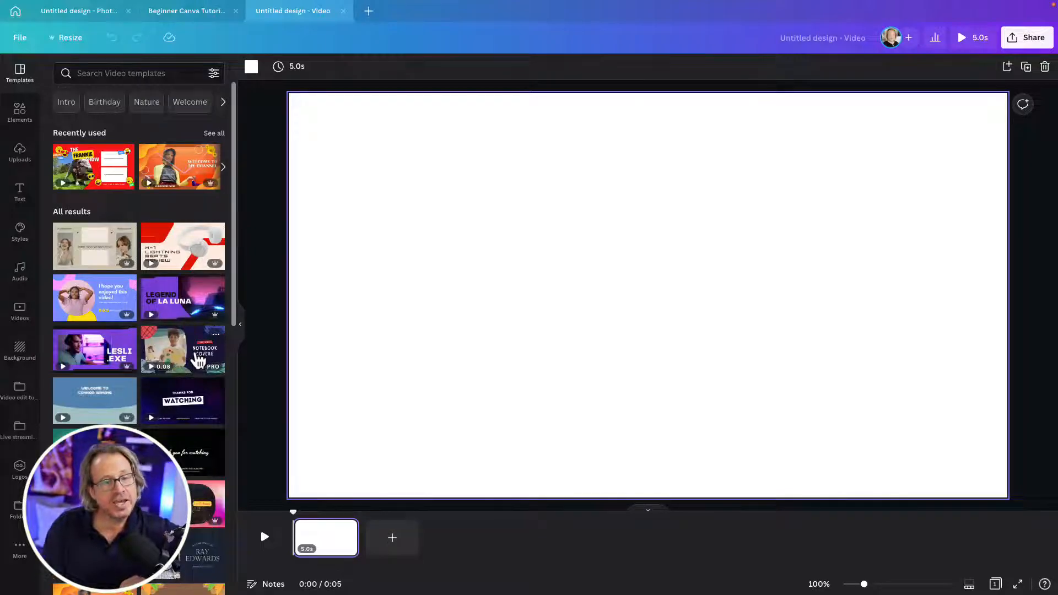
Fill the blank page with the aerial bridge video and append the blue digital globe video as a second page
scroll(198, 359, "down", 6)
scroll(197, 359, "up", 6)
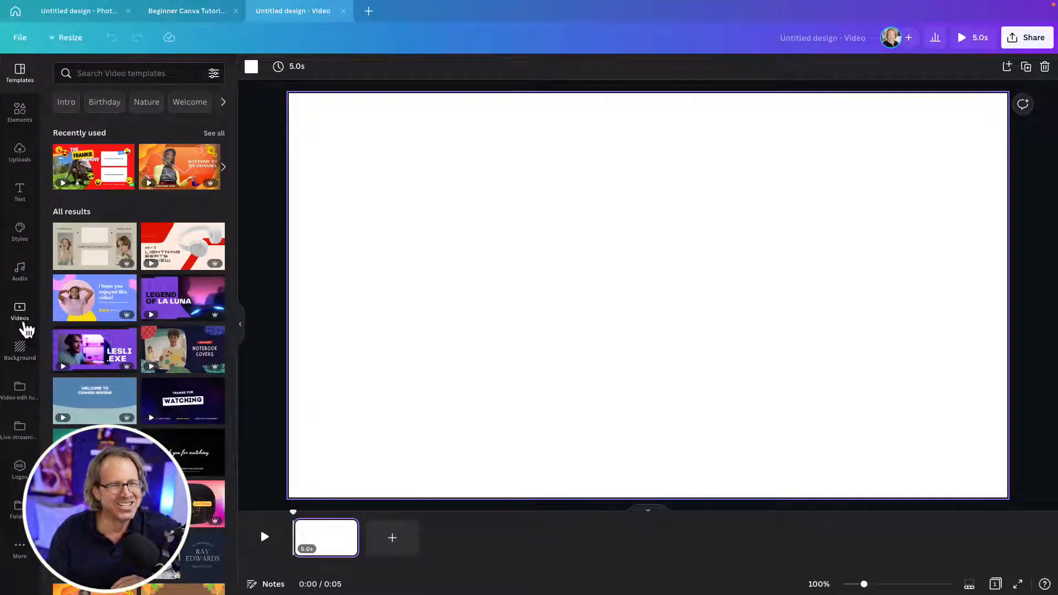
left_click(20, 312)
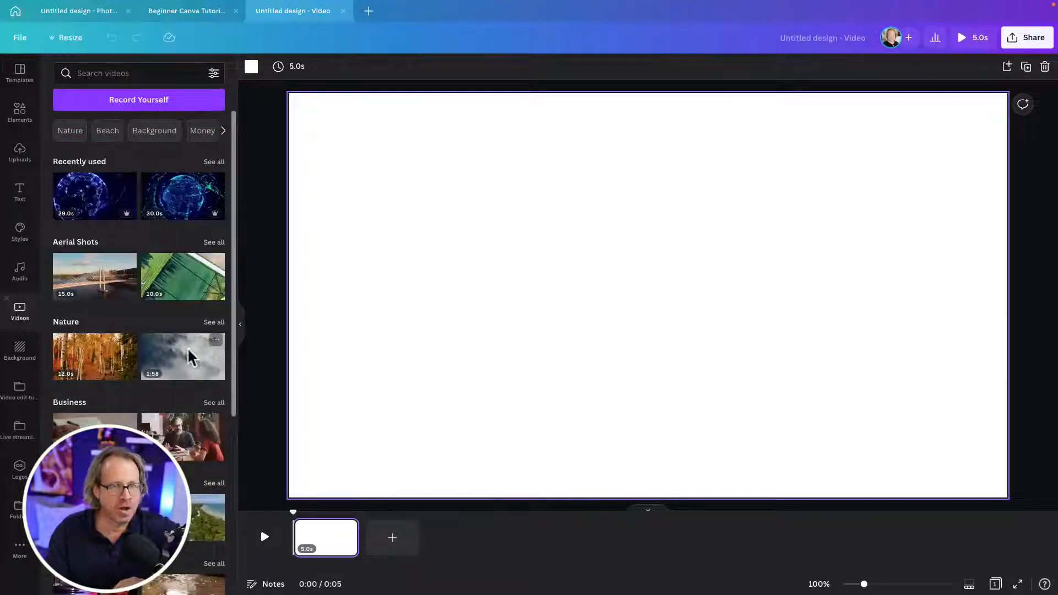
left_click_drag(95, 276, 319, 531)
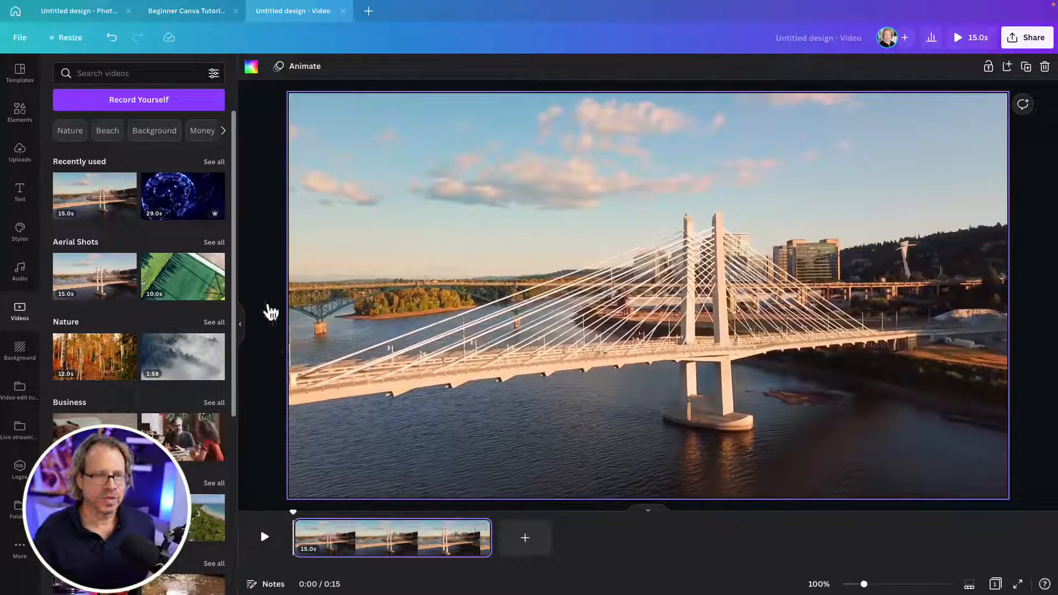
left_click_drag(177, 196, 526, 532)
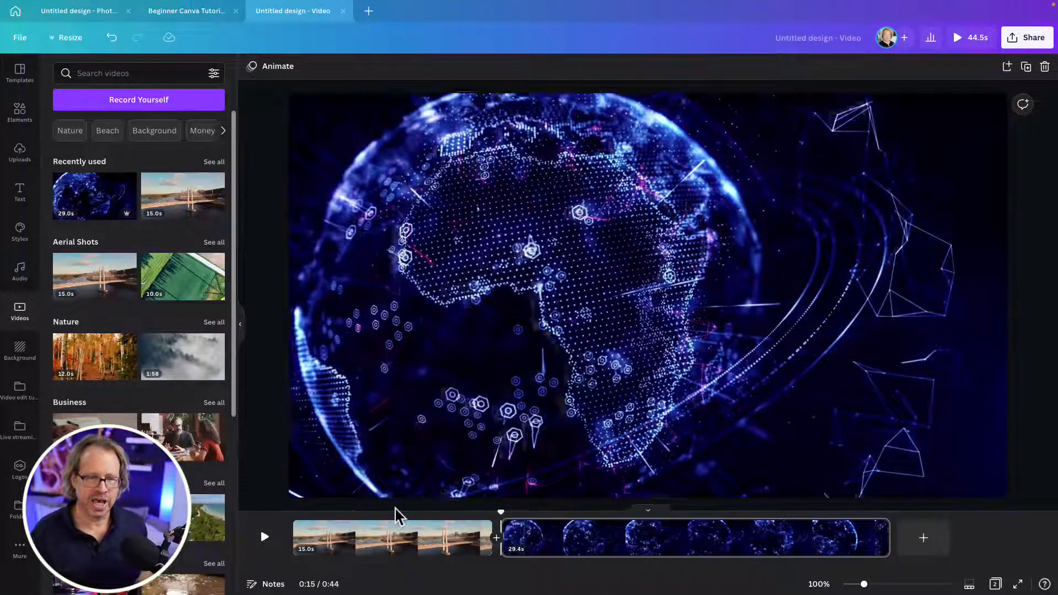
Split the bridge page at 0:04, and split its second part again to leave a 3.0 s middle page
right_click(359, 543)
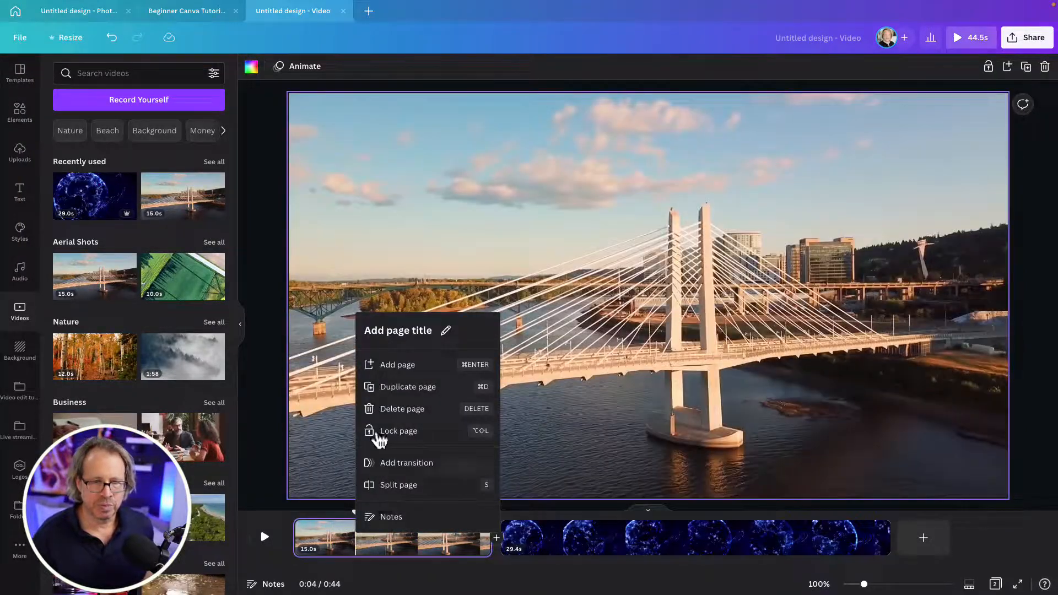
left_click(389, 488)
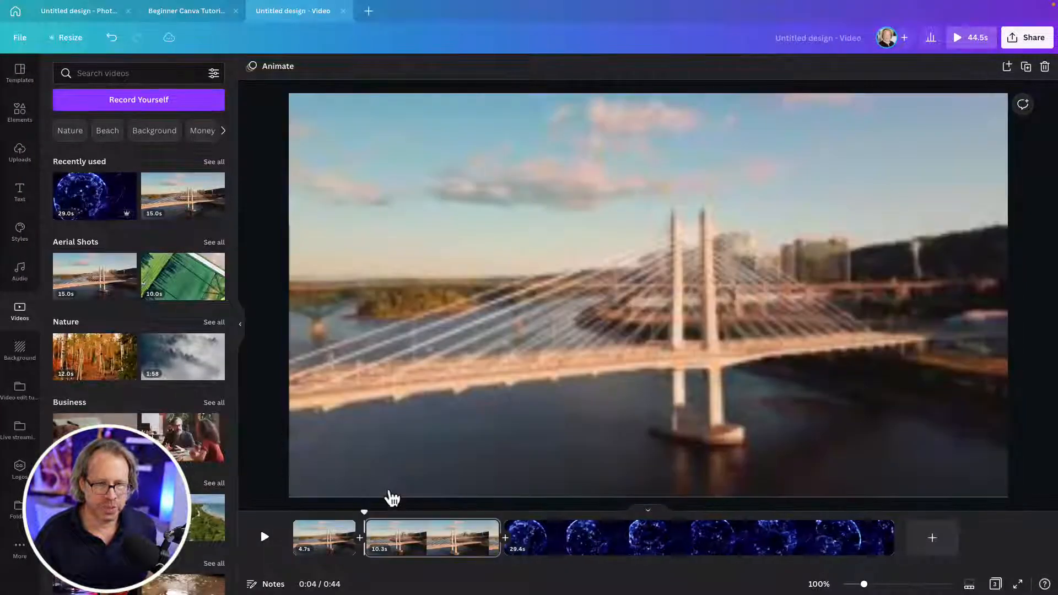
right_click(410, 542)
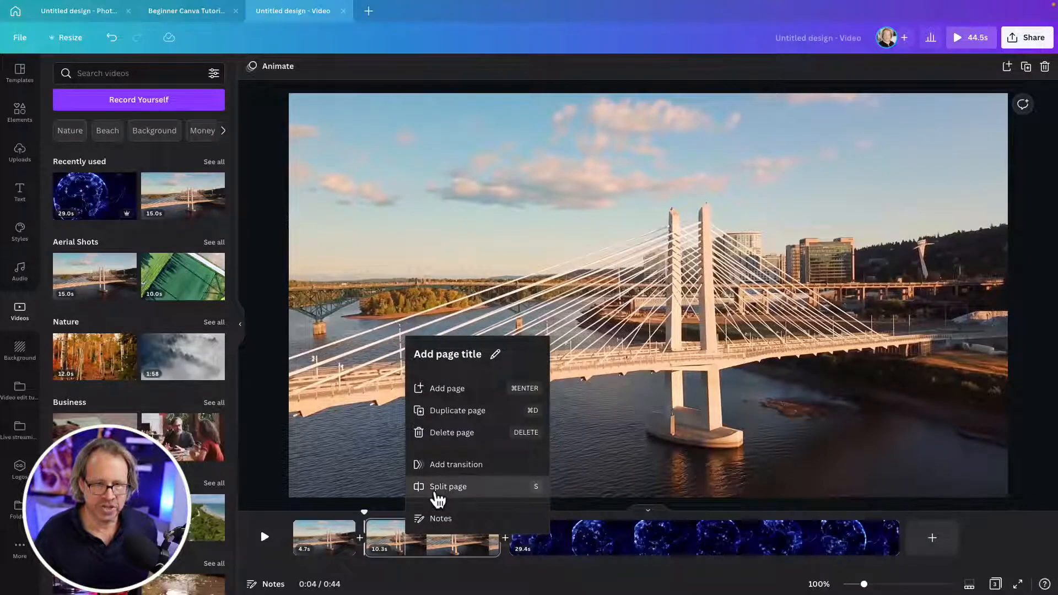
left_click(434, 492)
Add the pink "GLOW" text style to the 3.0 s middle bridge page
left_click(383, 541)
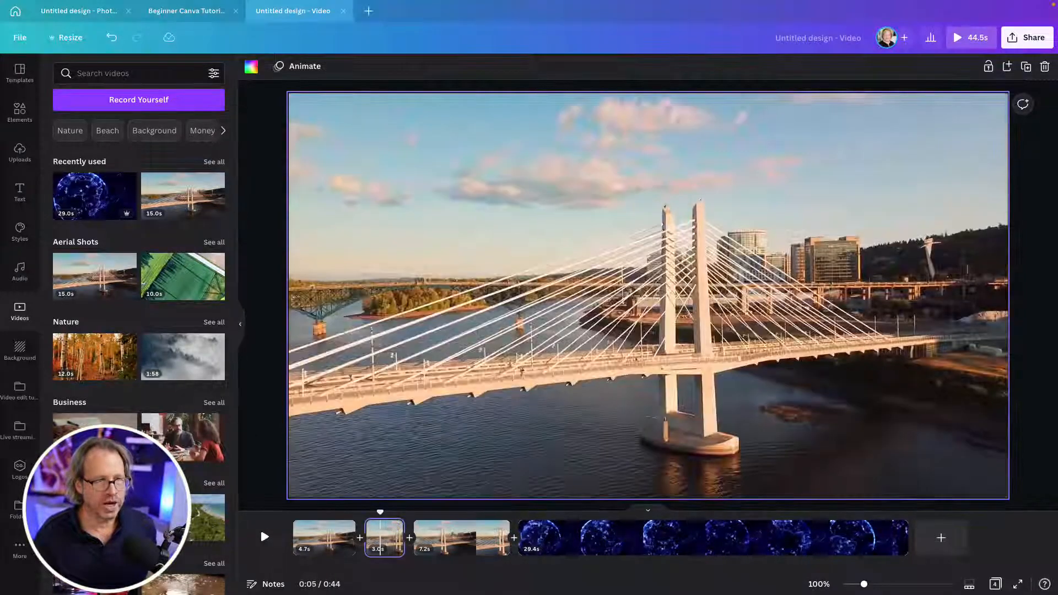
left_click(20, 194)
left_click_drag(94, 275, 356, 172)
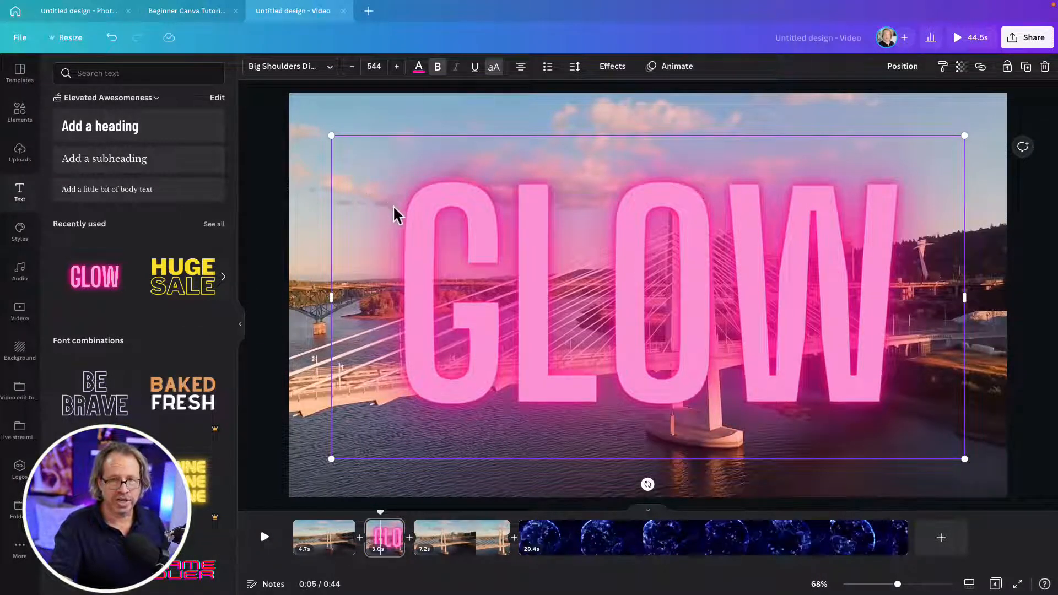
Replace the GLOW text with "WELCOME", set its font size to 350, and move it down over the bridge
left_click_drag(890, 309, 416, 276)
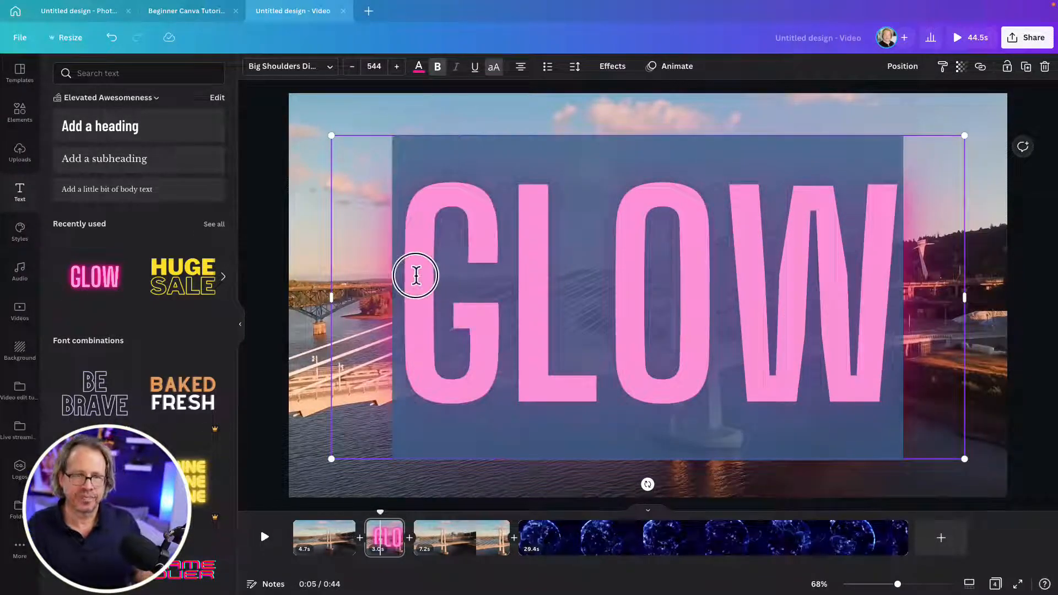
type("WELCOME")
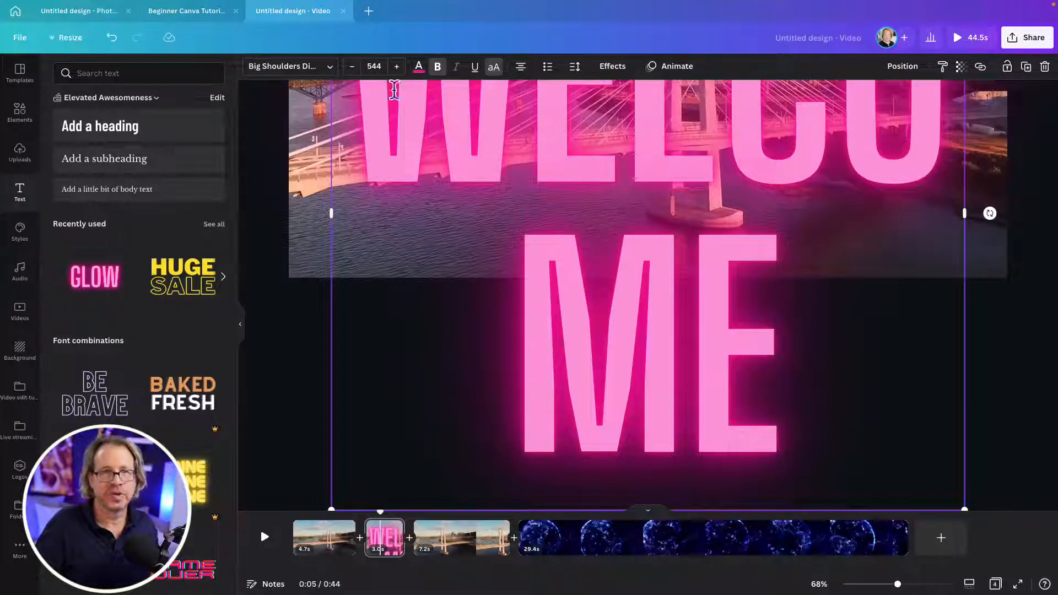
left_click(353, 68)
left_click(353, 67)
left_click(353, 67)
left_click(353, 67)
left_click(353, 67)
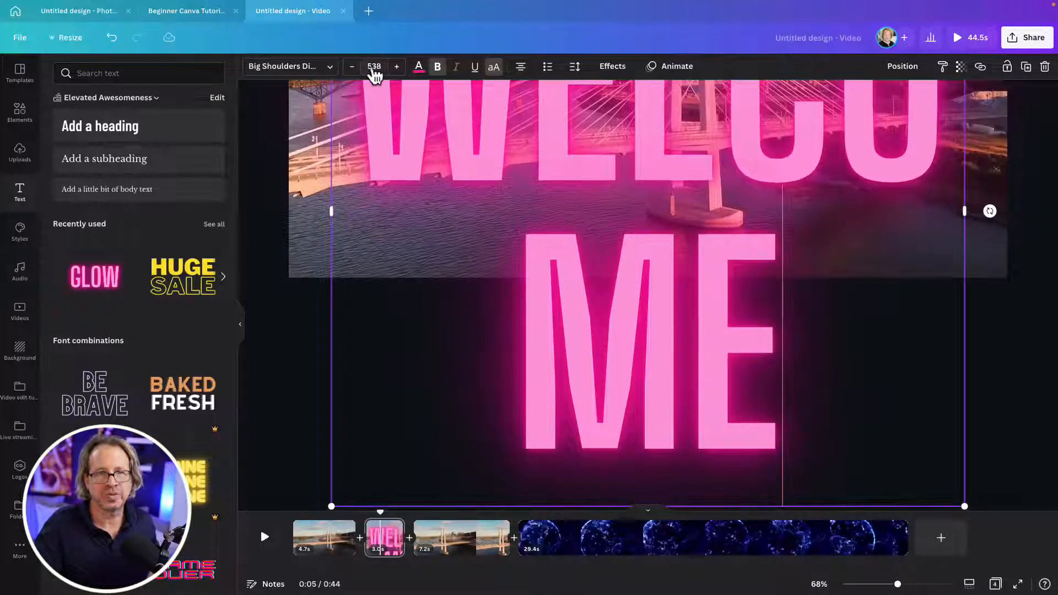
left_click(366, 67)
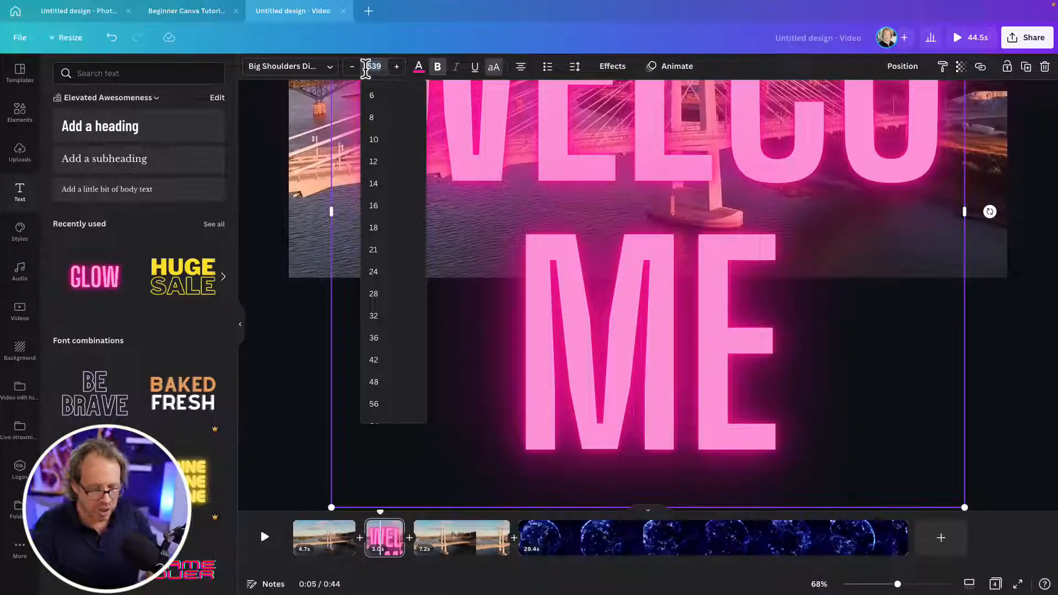
type("350")
key("Return")
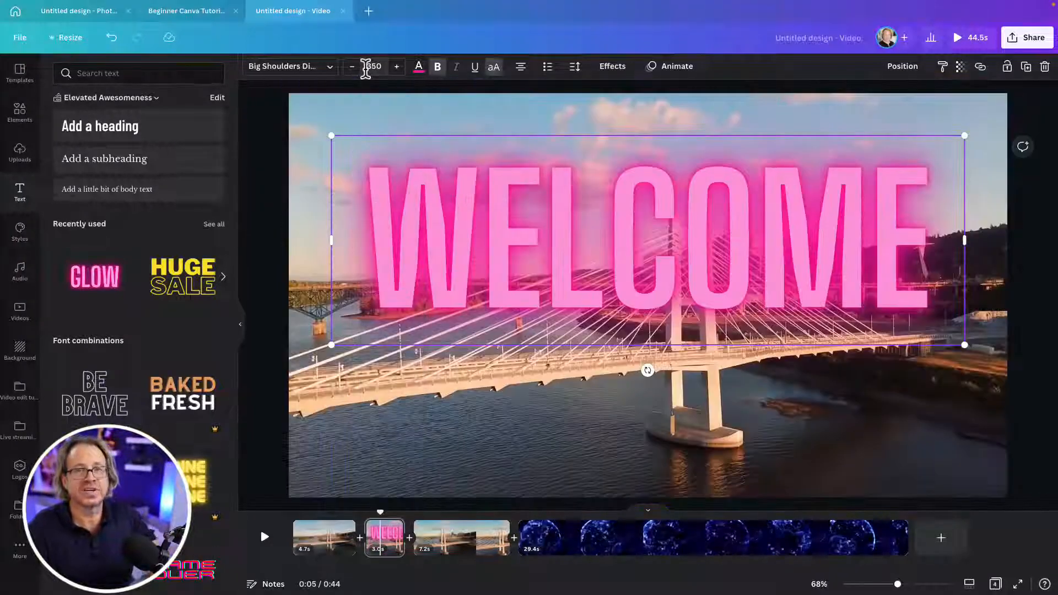
left_click_drag(550, 137, 574, 211)
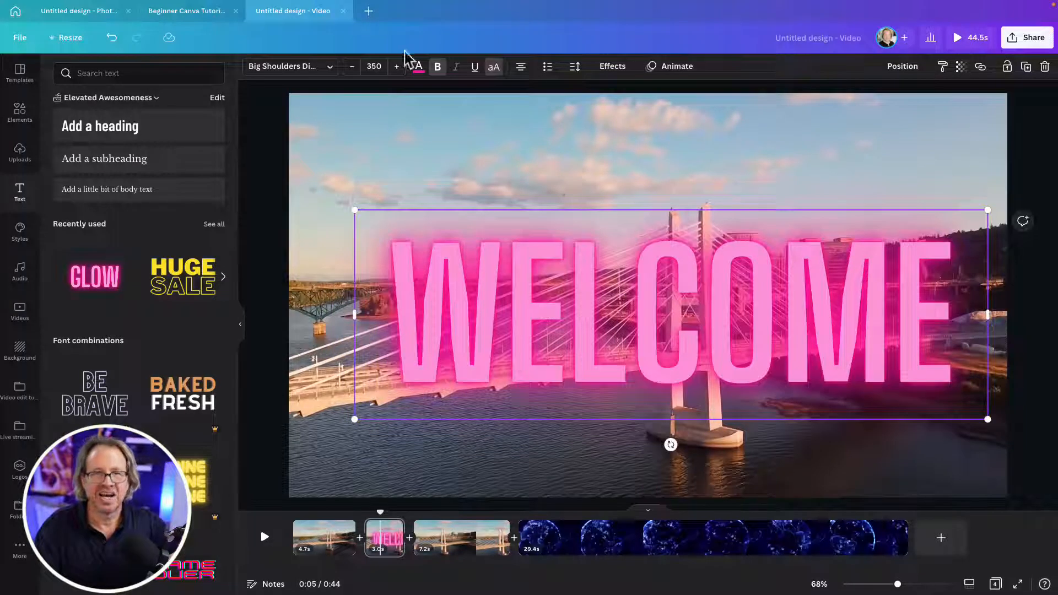
Apply the Breathe text animation to the WELCOME text
left_click(670, 67)
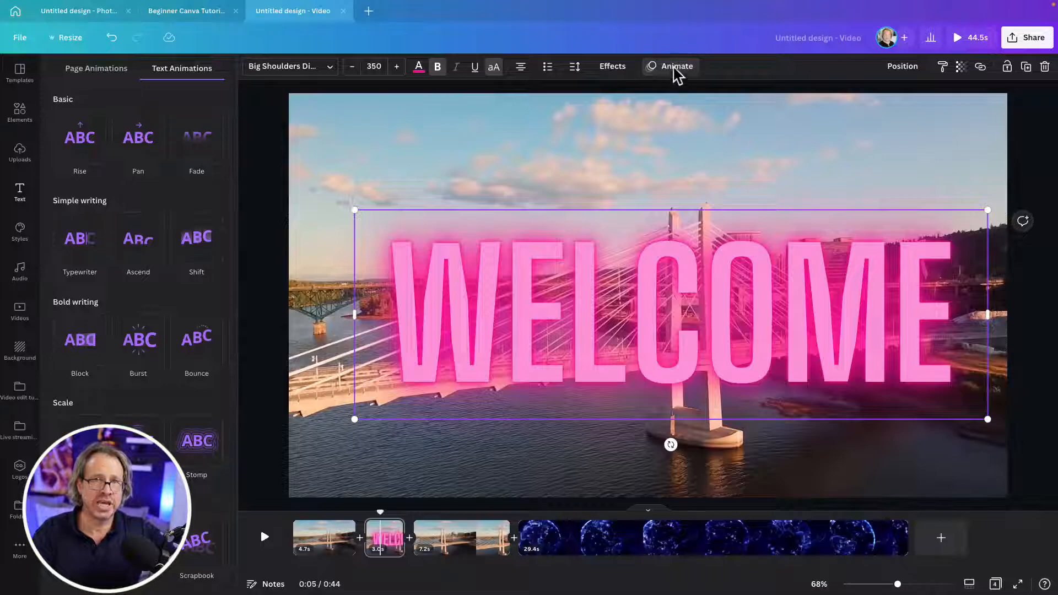
scroll(140, 165, "right", 1)
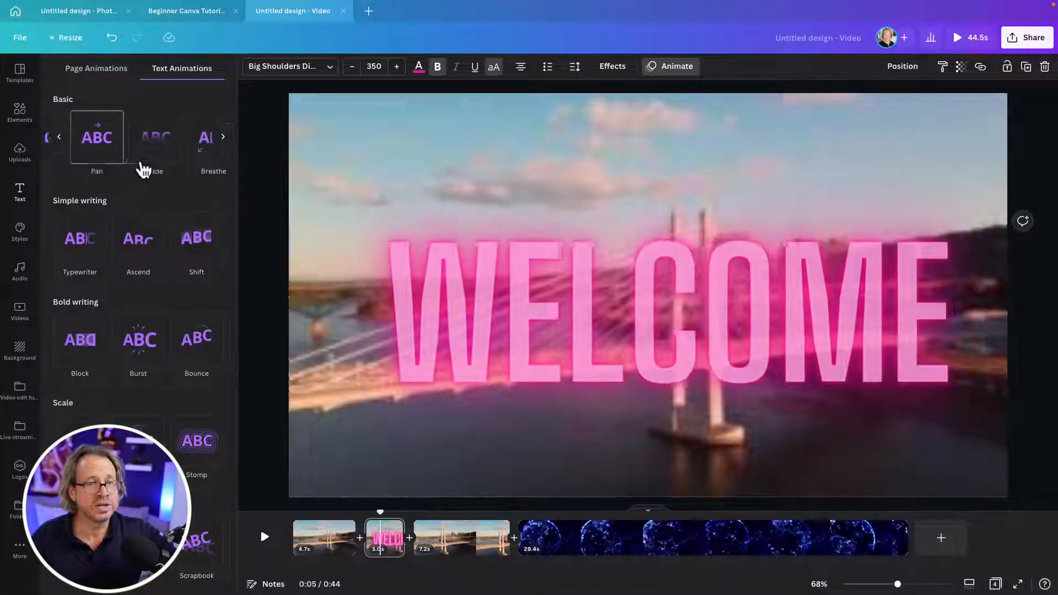
scroll(129, 163, "left", 1)
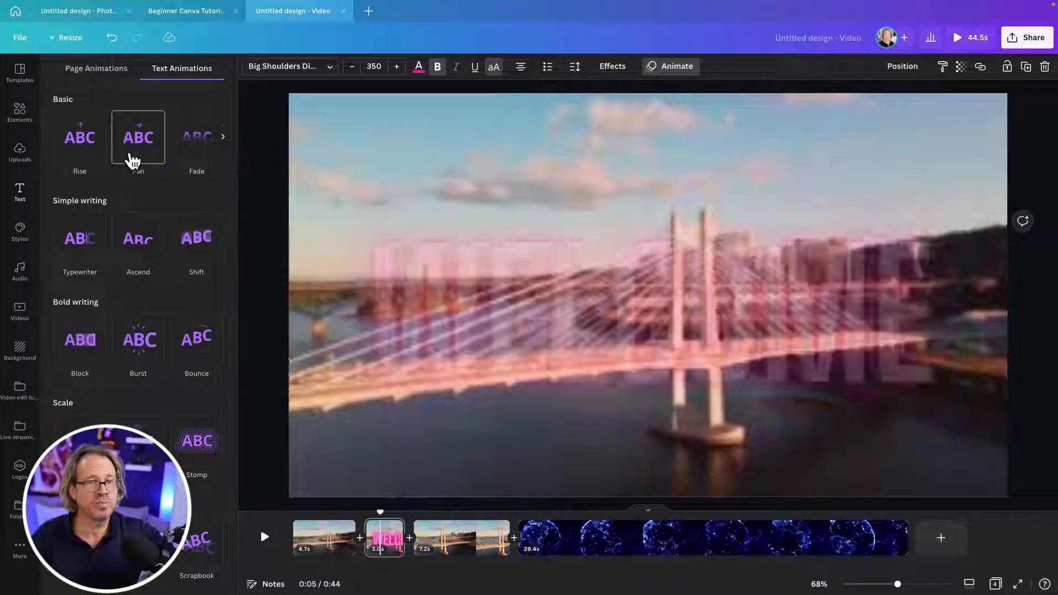
scroll(133, 161, "right", 2)
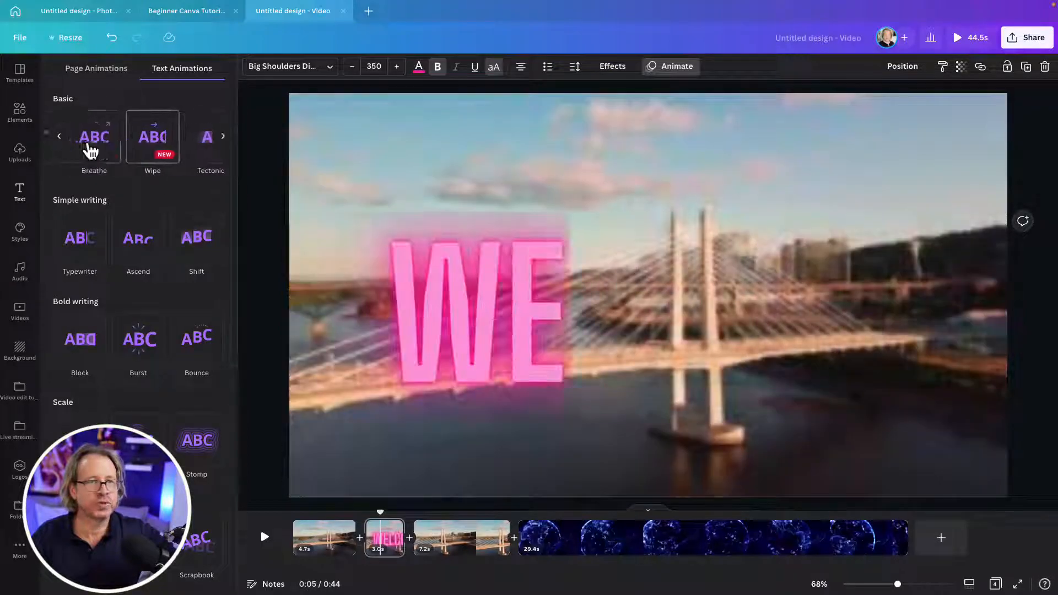
left_click(108, 147)
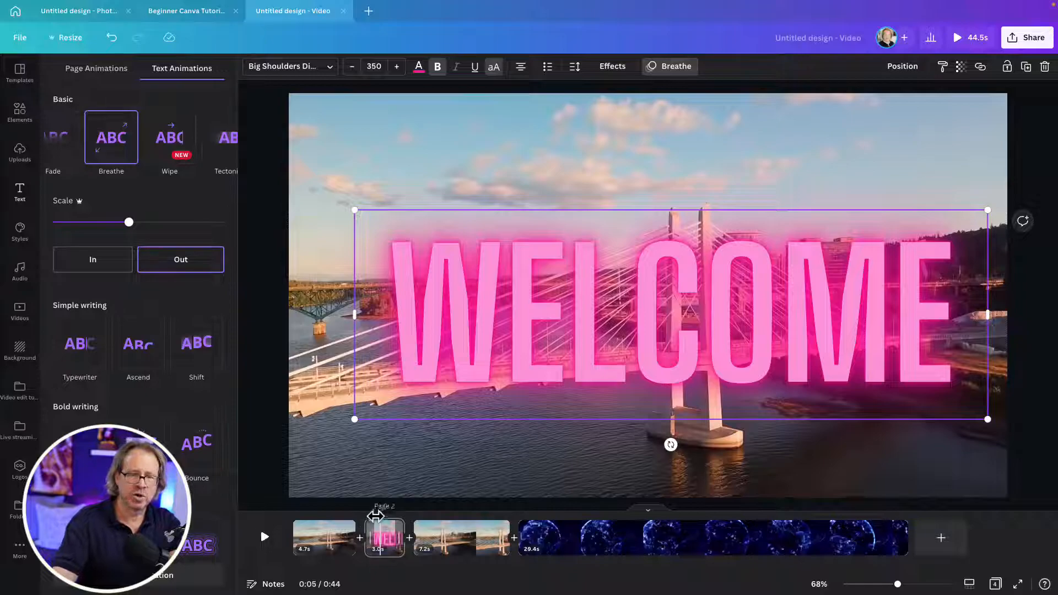
Play the video from the start to preview the animated WELCOME text
mouse_move(381, 514)
left_mouse_down()
mouse_move(303, 520)
mouse_move(387, 526)
left_mouse_up()
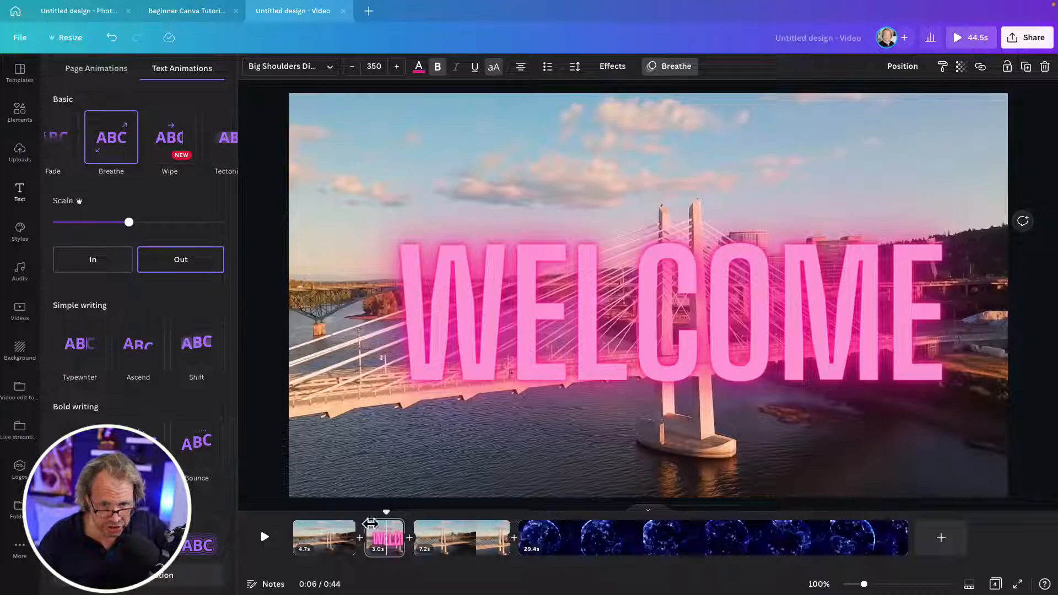
left_click_drag(386, 513, 268, 538)
left_click(267, 538)
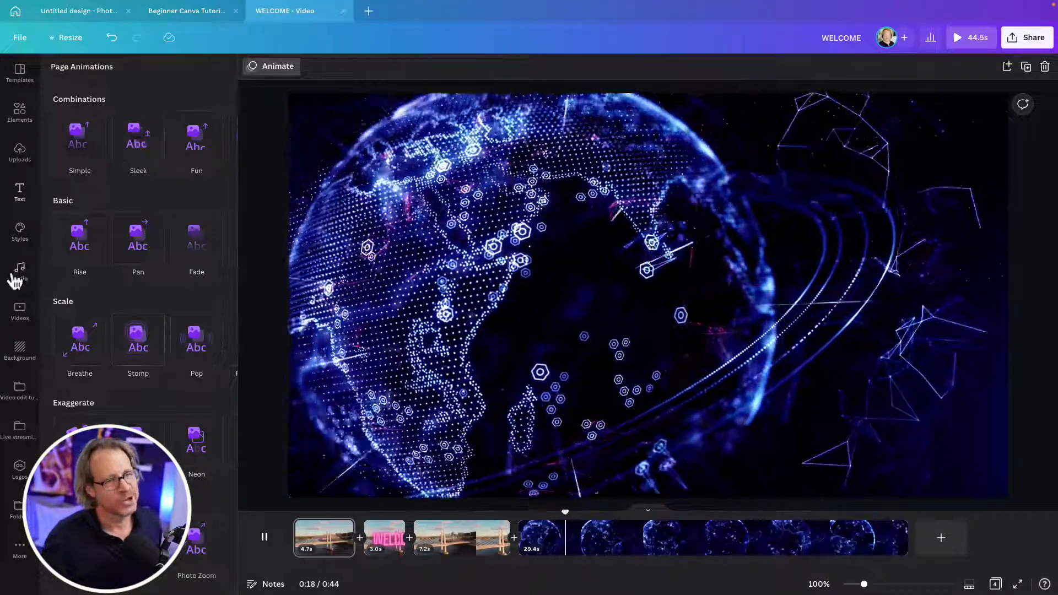
Add the "Fixing You" music track beneath the video pages in the timeline
left_click(18, 273)
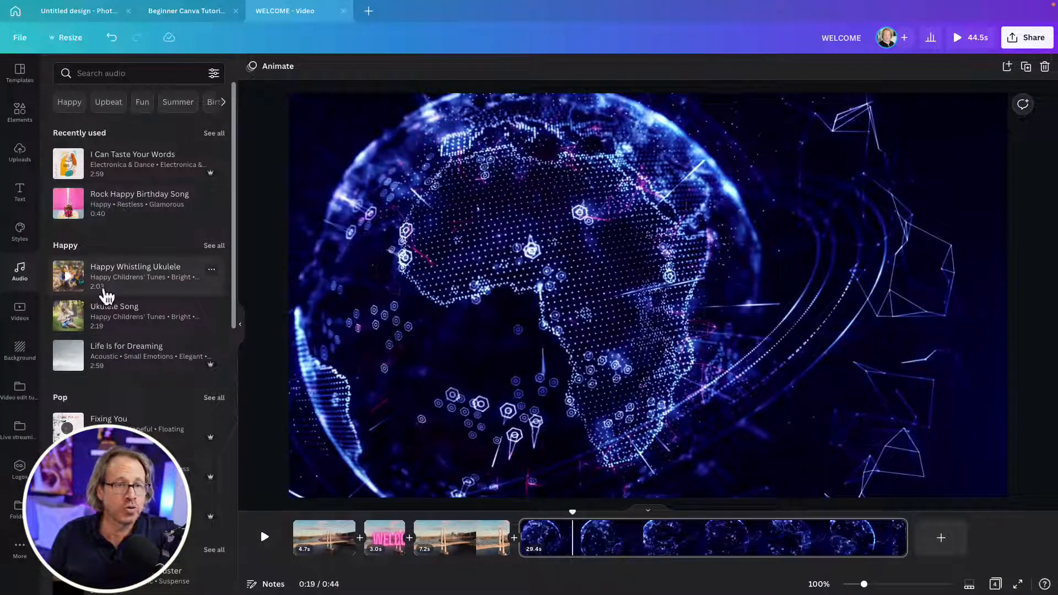
scroll(131, 353, "down", 2)
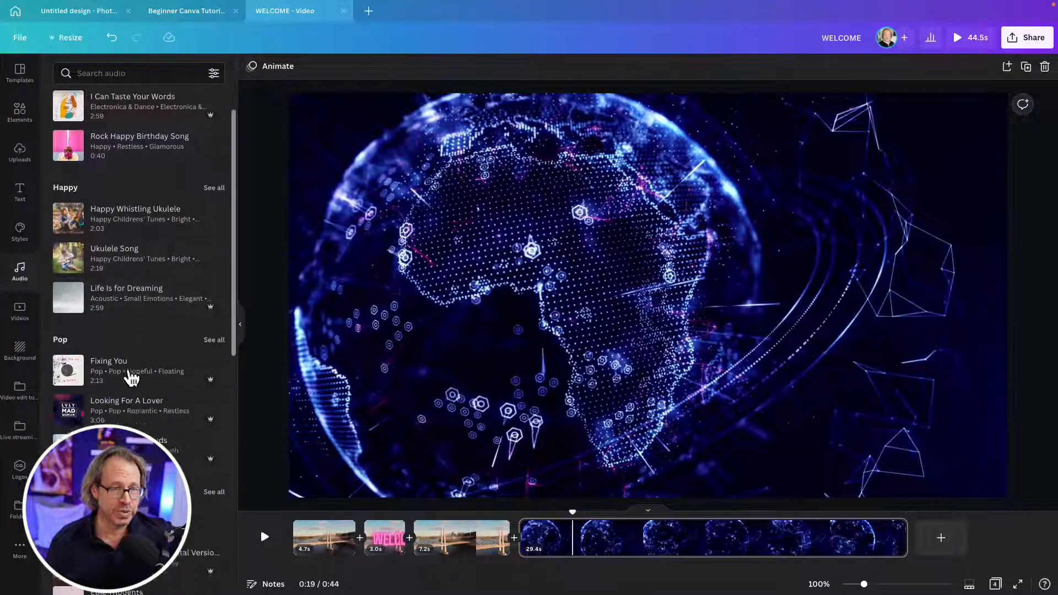
left_click_drag(88, 338, 379, 570)
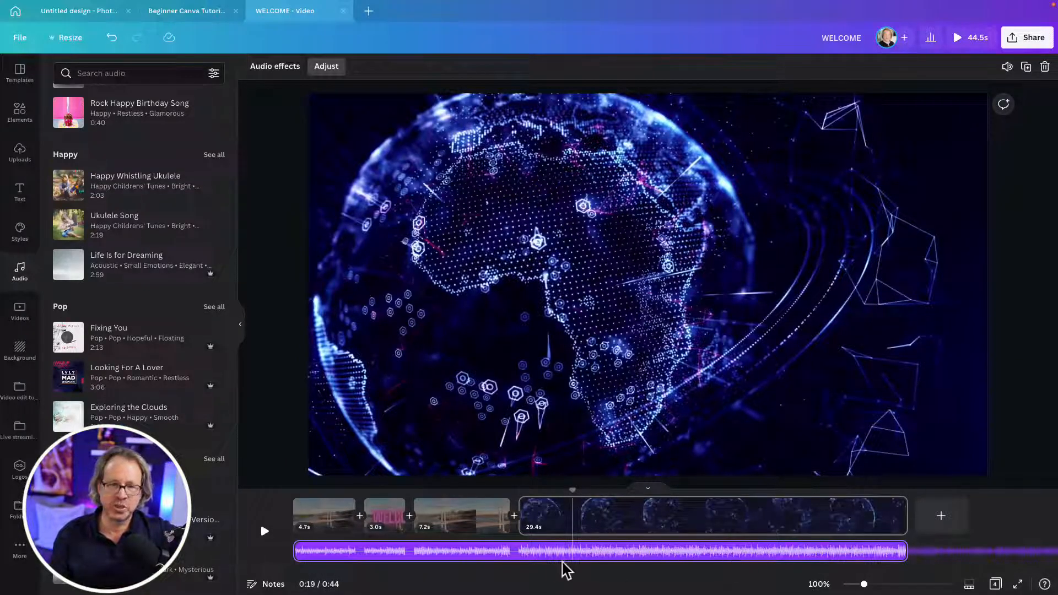
Lower the music track's volume to 18, mute it, and play the video from the beginning
right_click(446, 557)
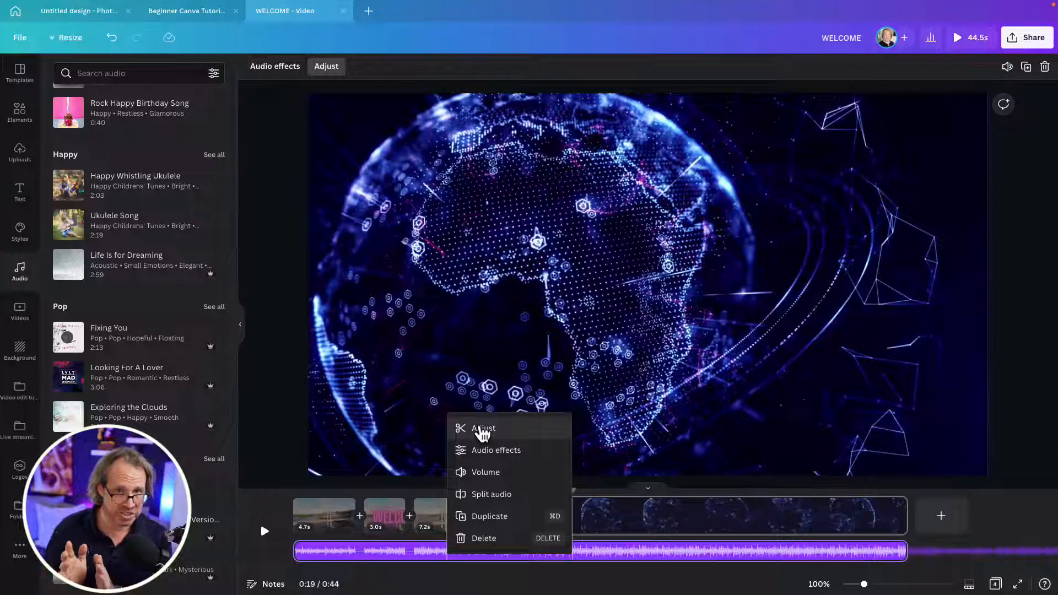
left_click(479, 473)
left_click_drag(972, 100, 877, 106)
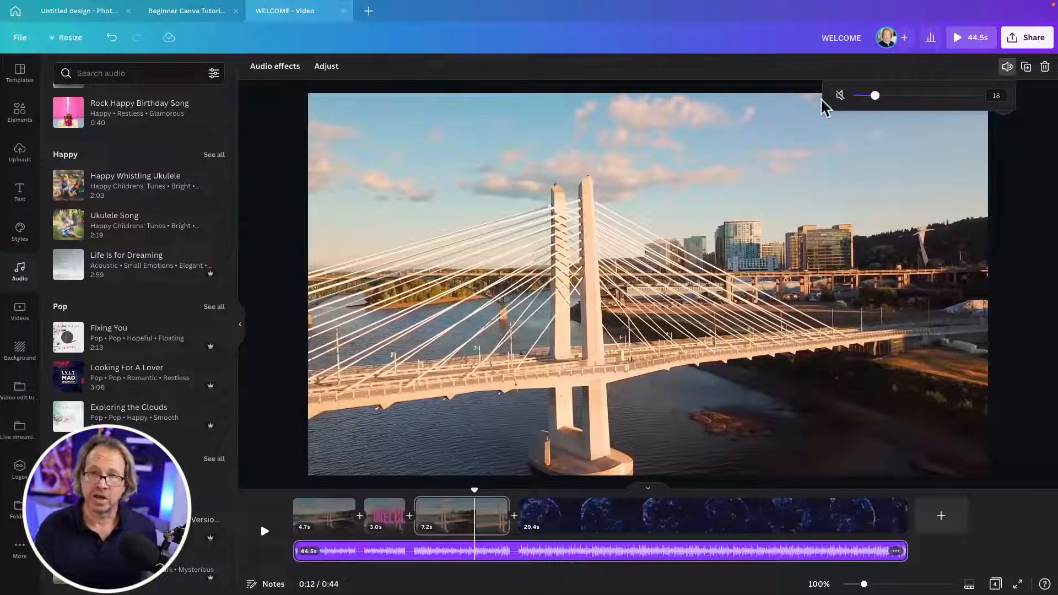
left_click(840, 97)
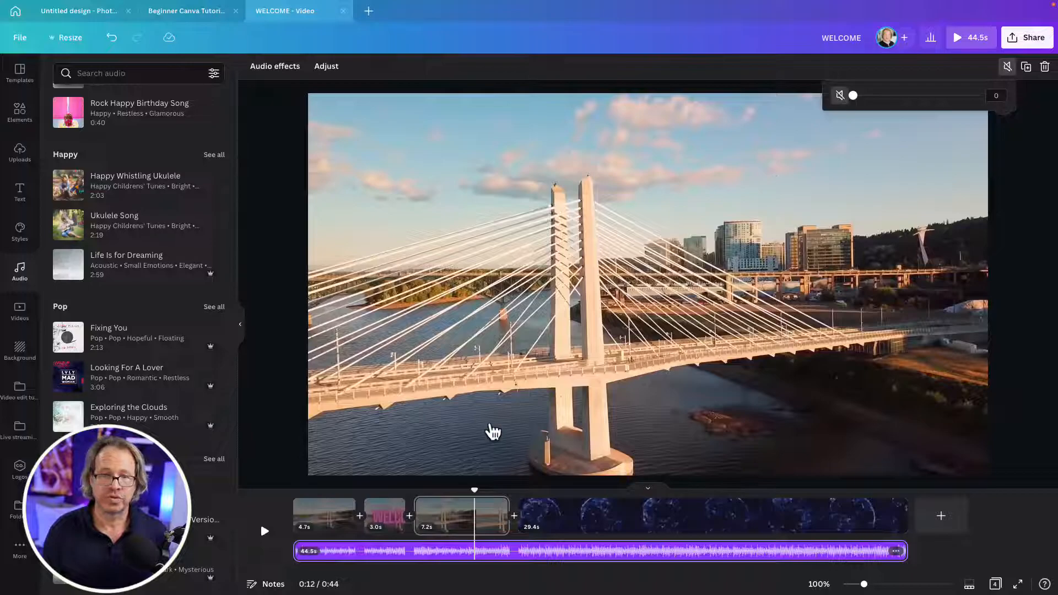
left_click_drag(478, 487, 335, 500)
left_click(264, 531)
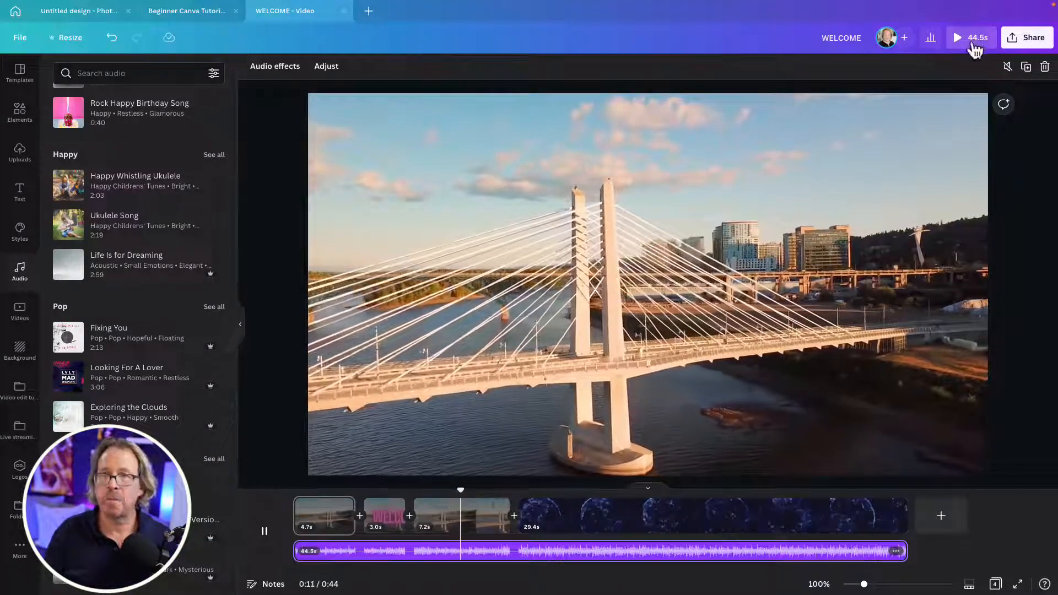
Raise the muted music track's volume partway, replay the video from near the start, and return the playhead to 0:05
left_click(1008, 67)
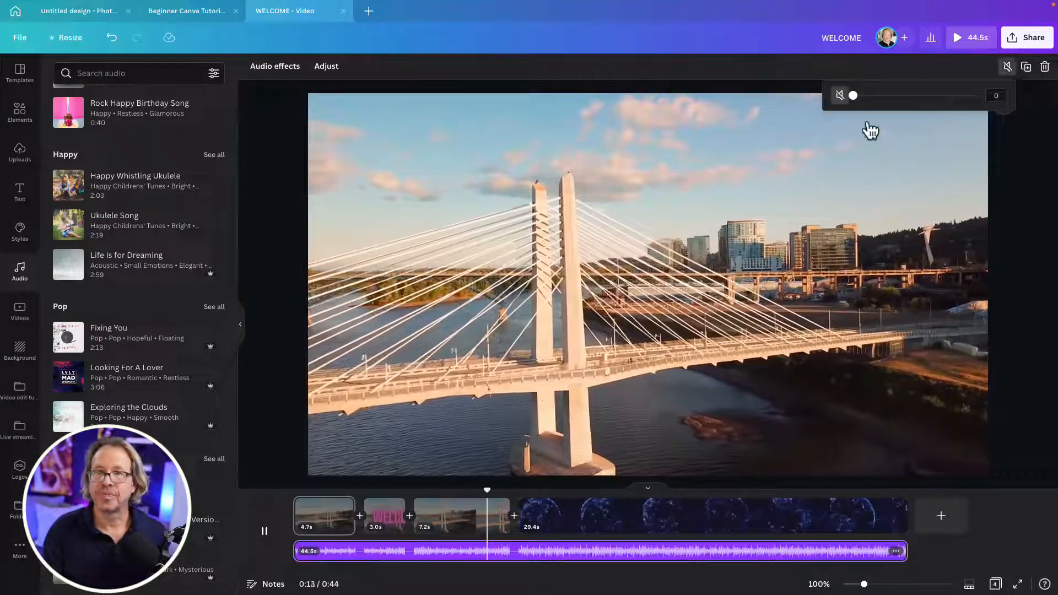
left_click_drag(881, 97, 899, 95)
left_click_drag(543, 491, 351, 501)
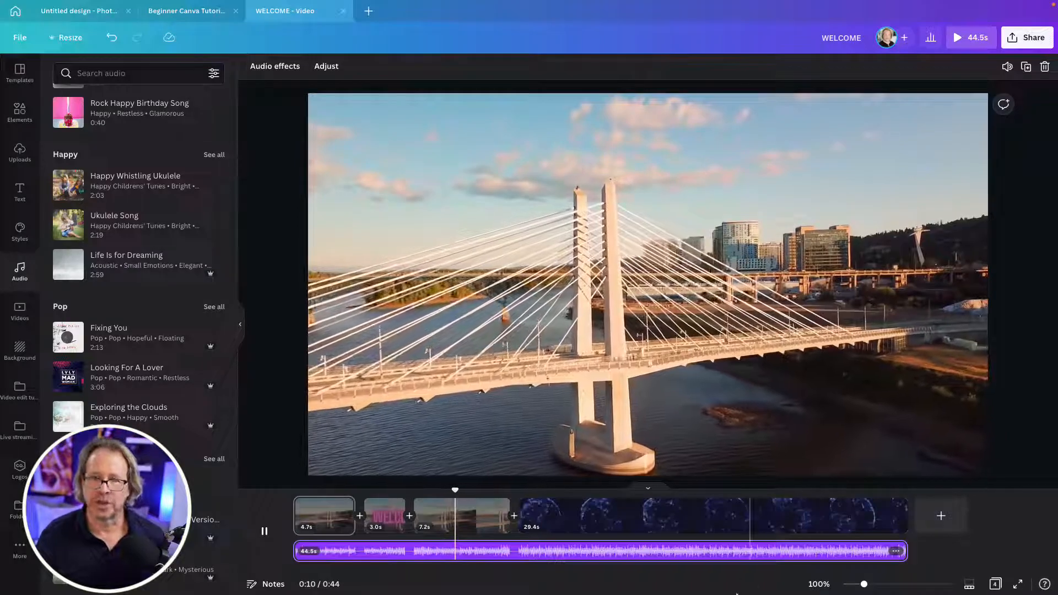
left_click(726, 551)
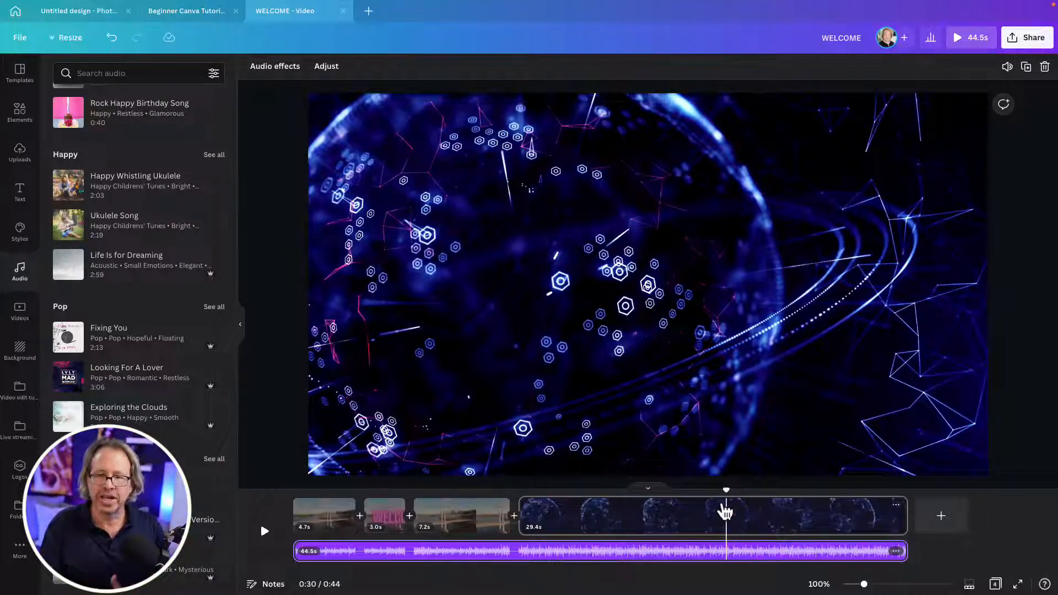
left_click_drag(729, 491, 377, 490)
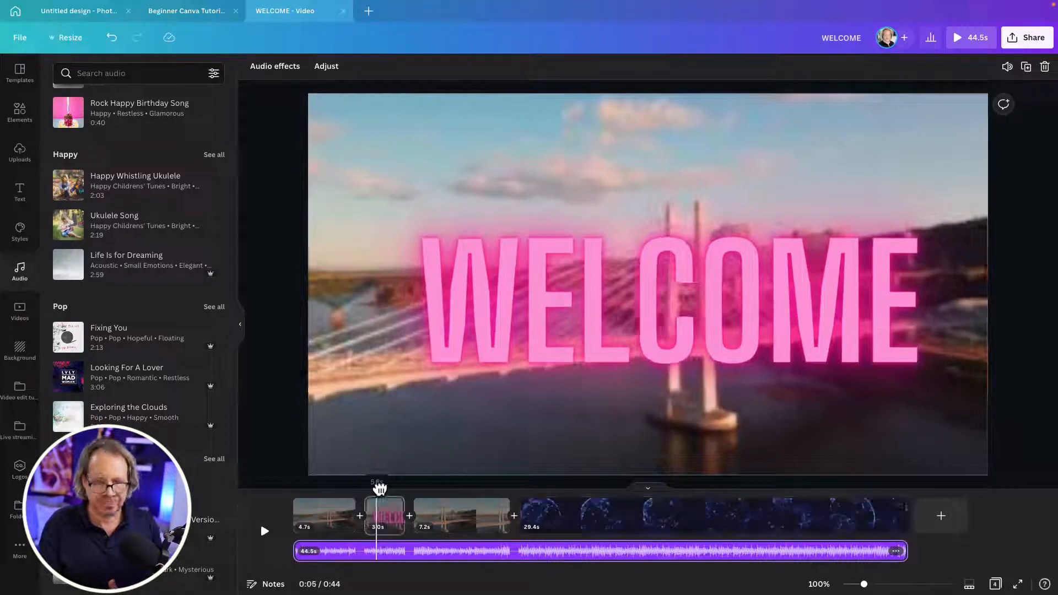
Set the download options to MP4 Video with only pages 1–3 included, and close them without downloading
left_click(1028, 37)
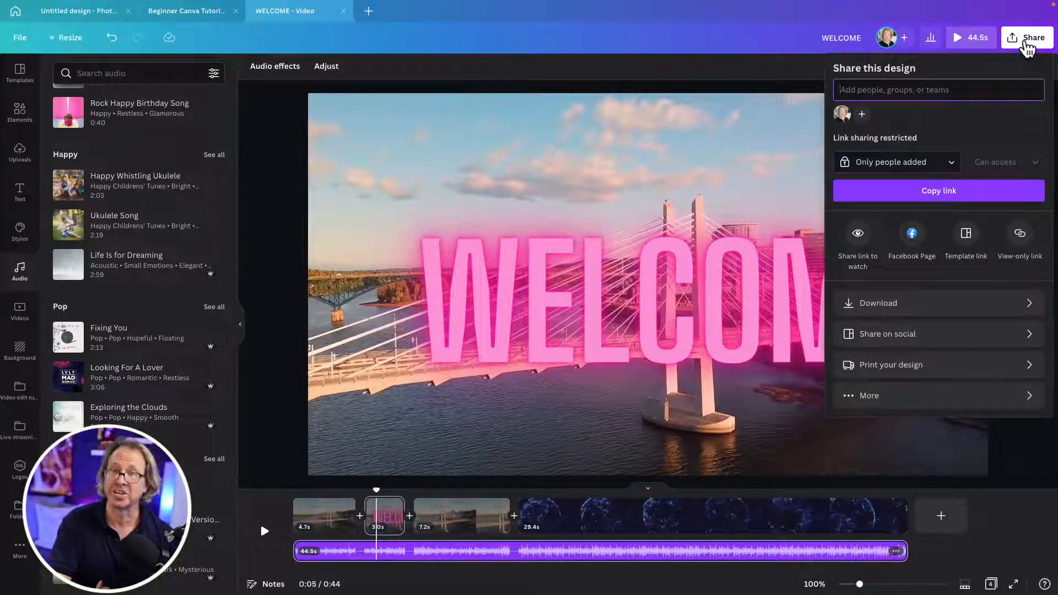
left_click(936, 303)
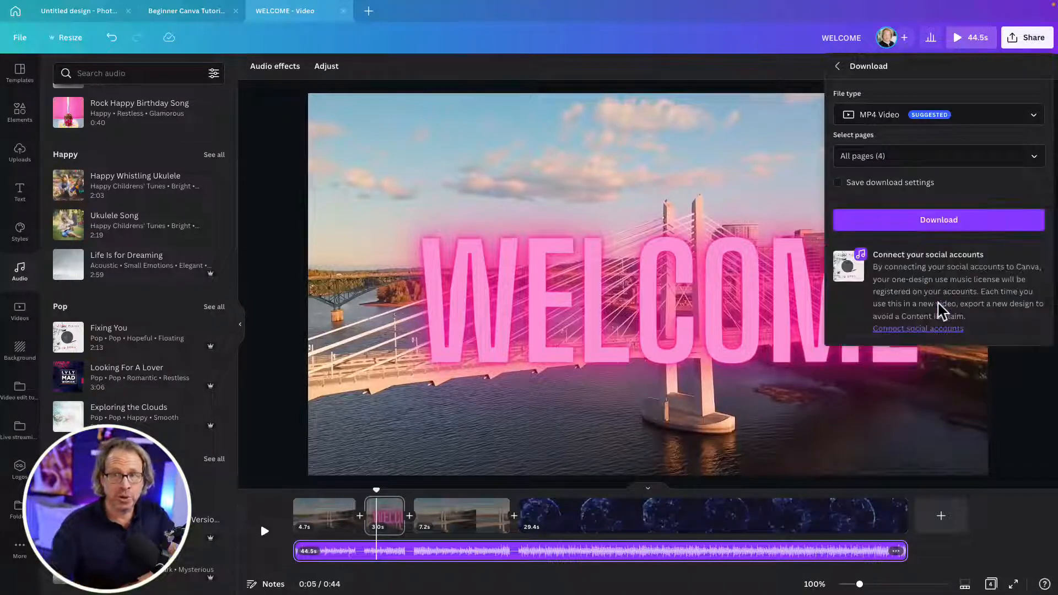
left_click(893, 117)
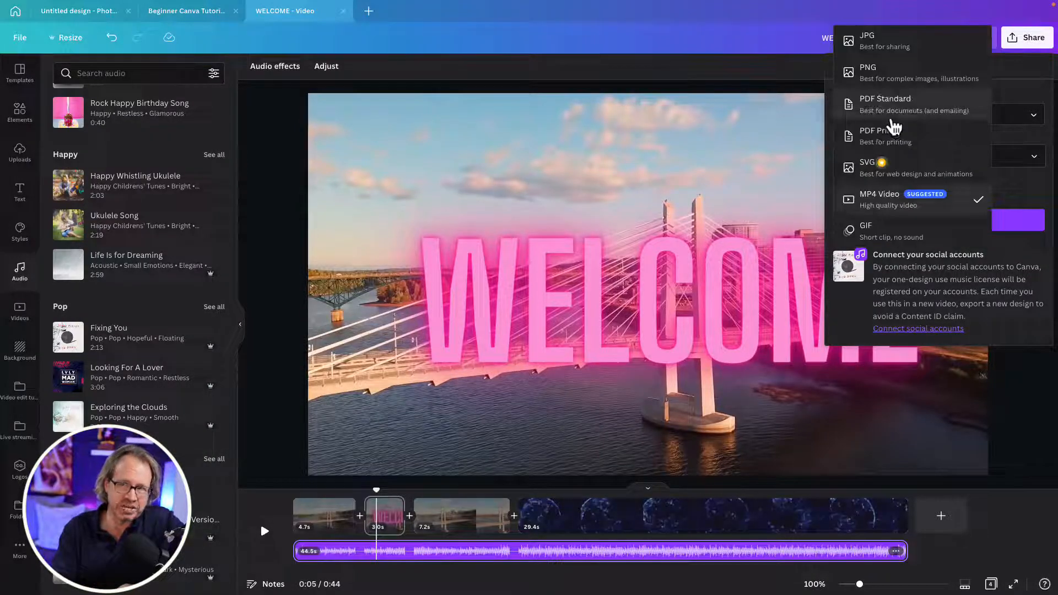
left_click(901, 210)
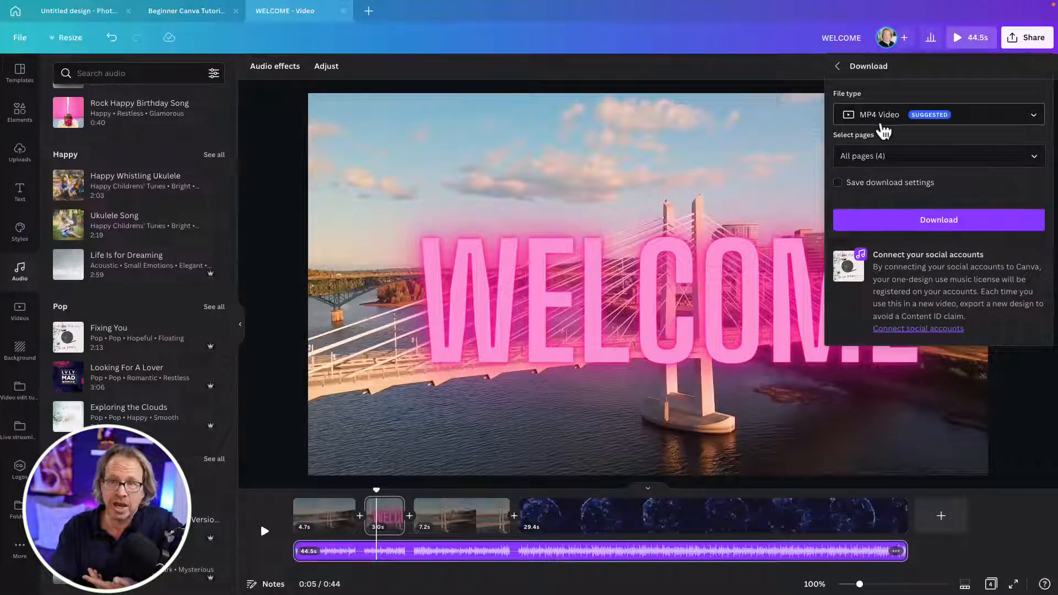
left_click(888, 156)
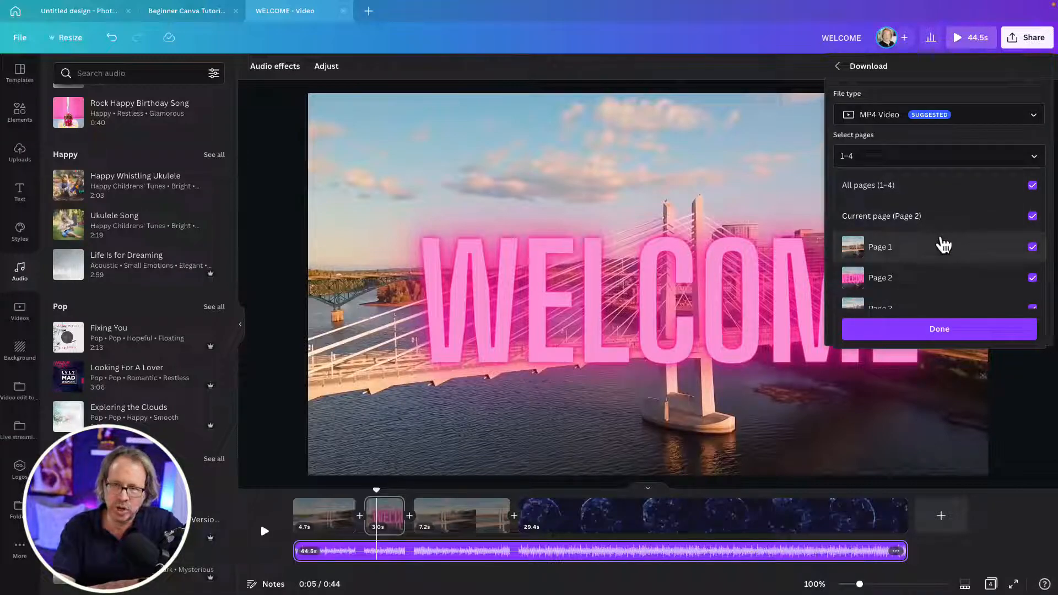
scroll(954, 231, "down", 1)
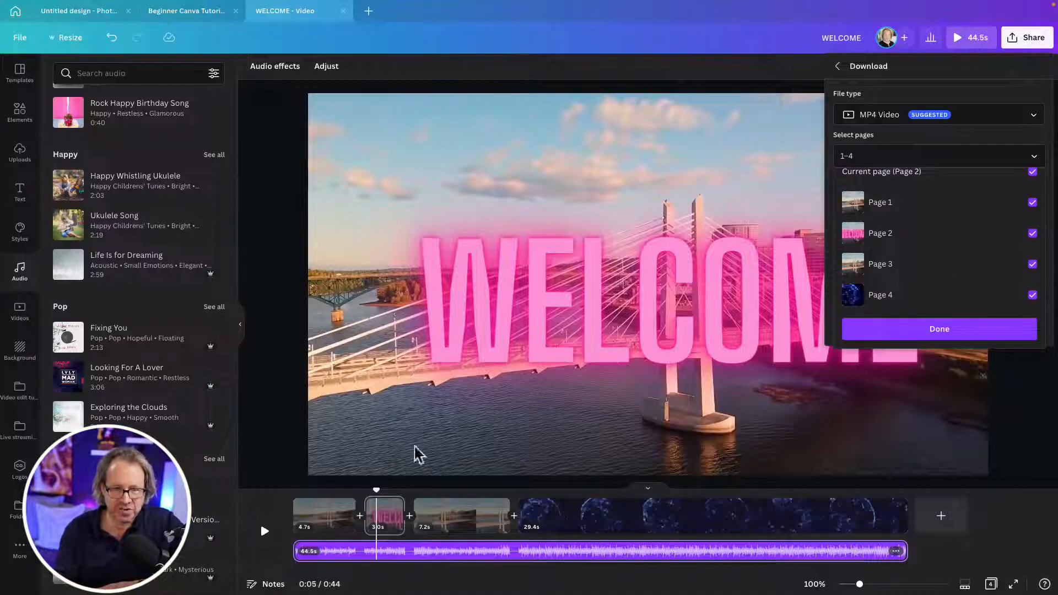
left_click(1033, 296)
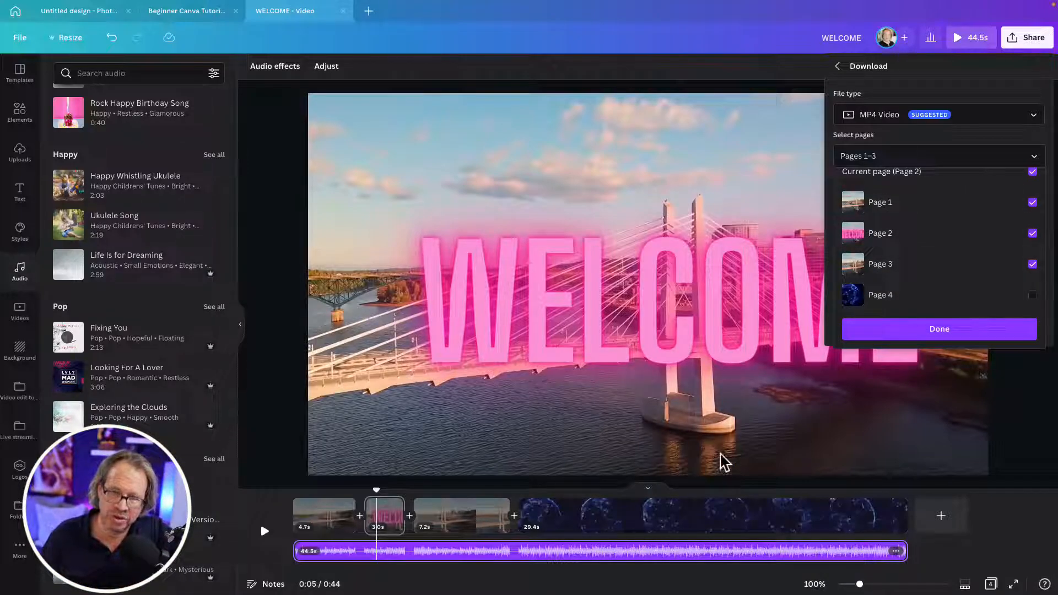
left_click(960, 330)
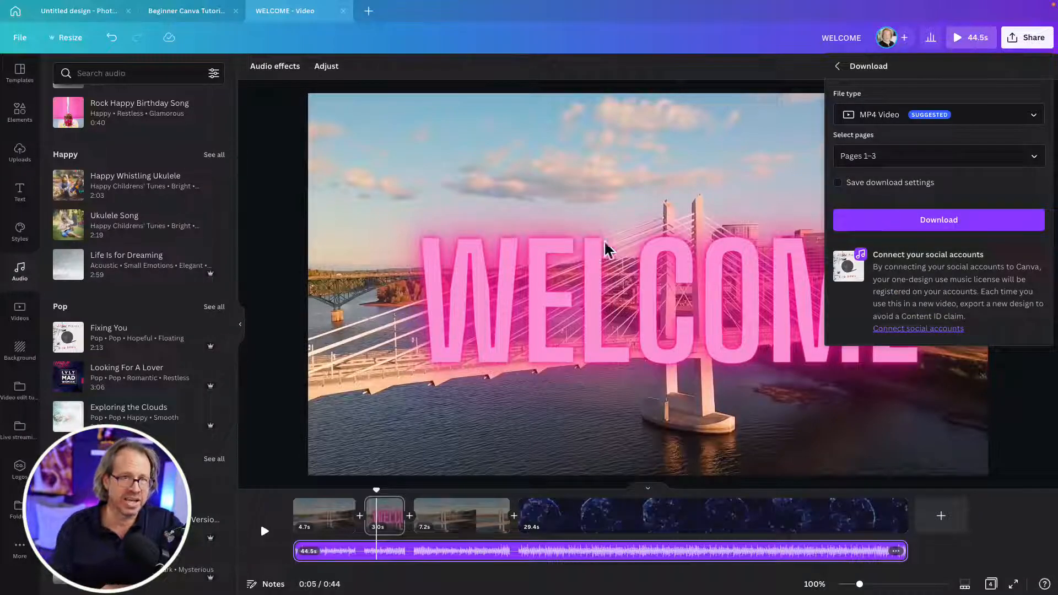
left_click(260, 171)
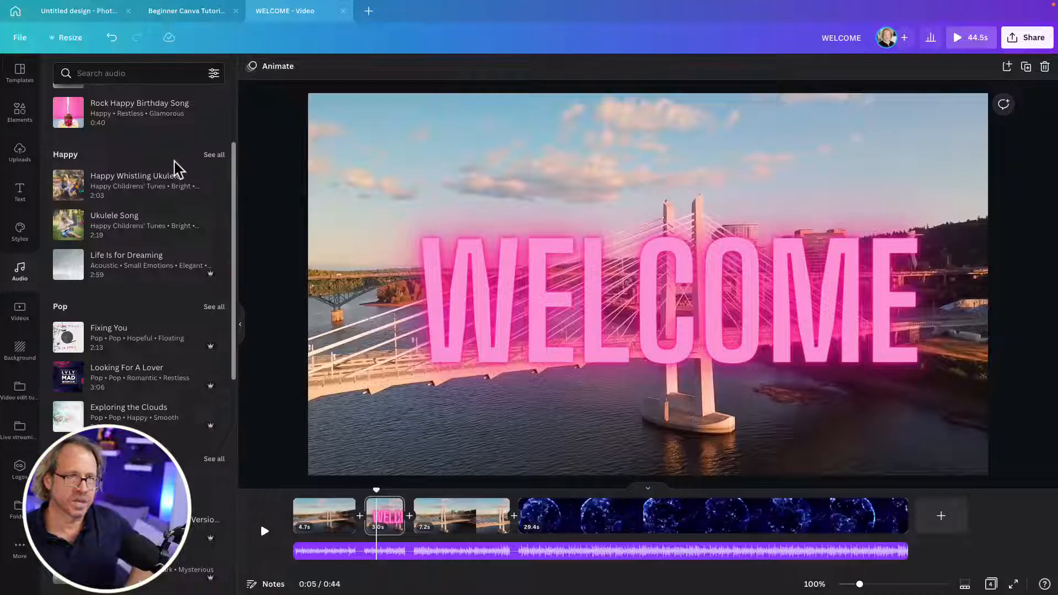